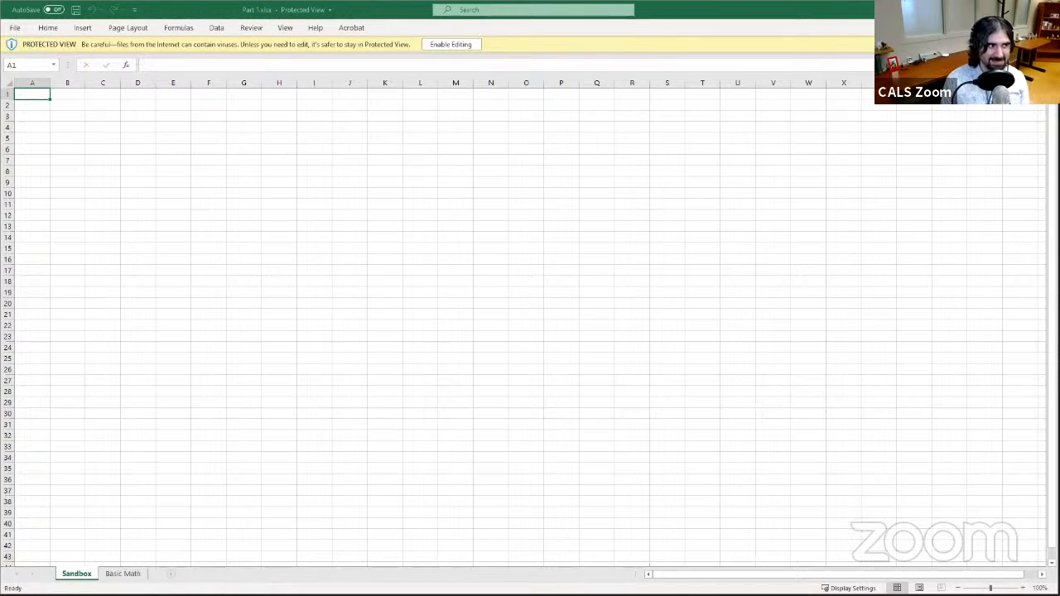
# - Enable editing for the protected workbook and open the Quick Access Toolbar customization options
pyautogui.click(467, 47)
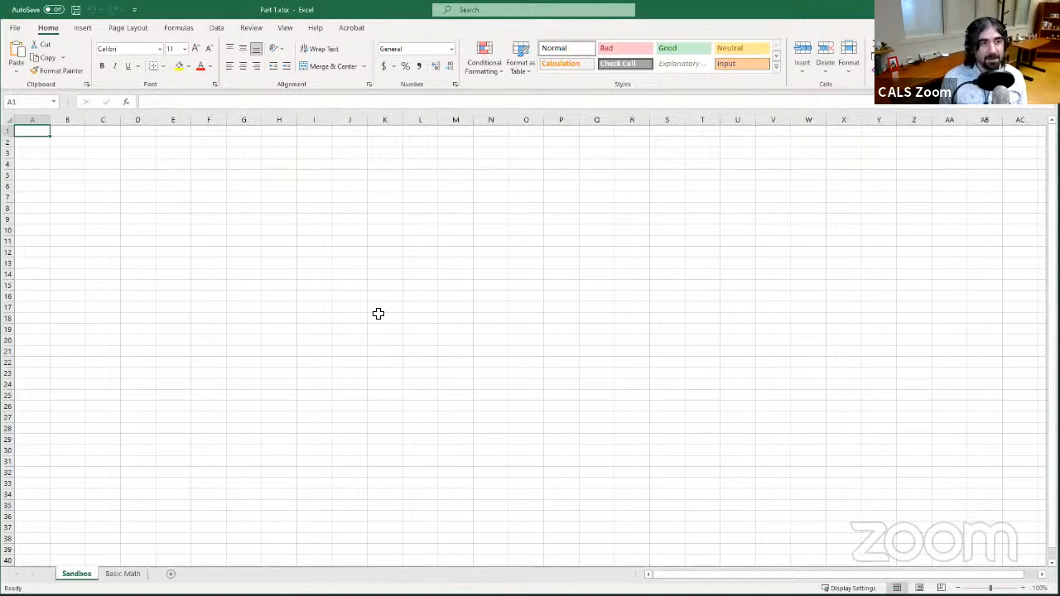
pyautogui.click(135, 12)
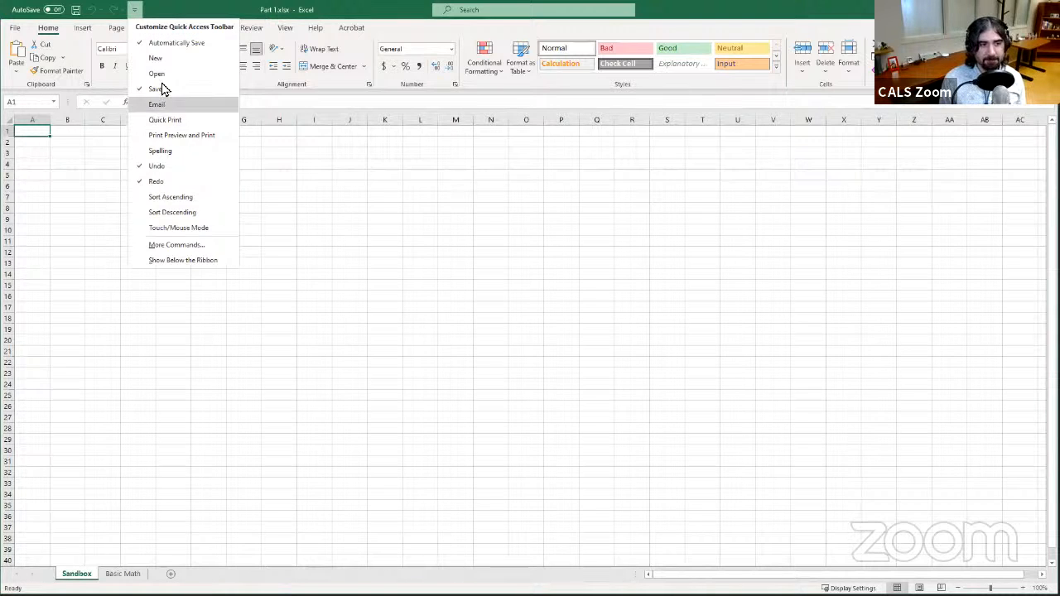
pyautogui.click(162, 10)
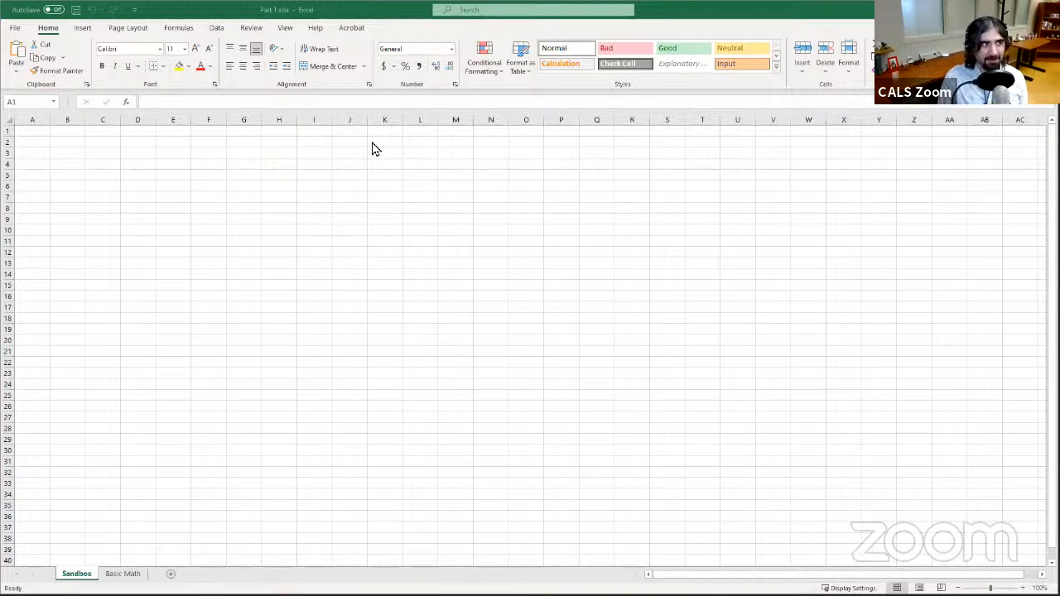
pyautogui.click(393, 10)
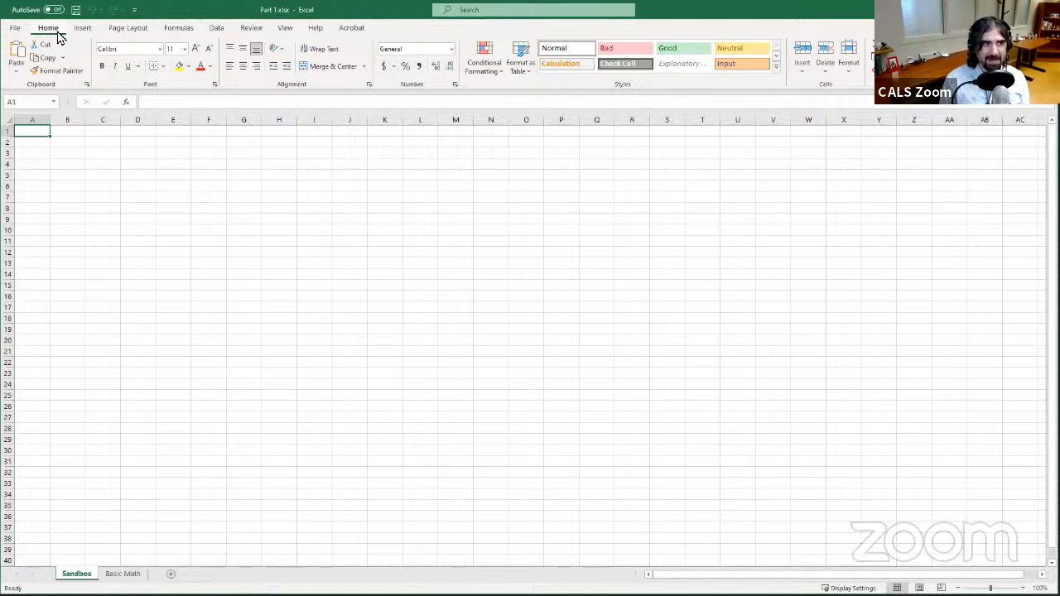
# - Browse the Insert, Page Layout, Formulas, Data, Review, View and Help ribbon tabs, dismissing their tips
pyautogui.click(82, 30)
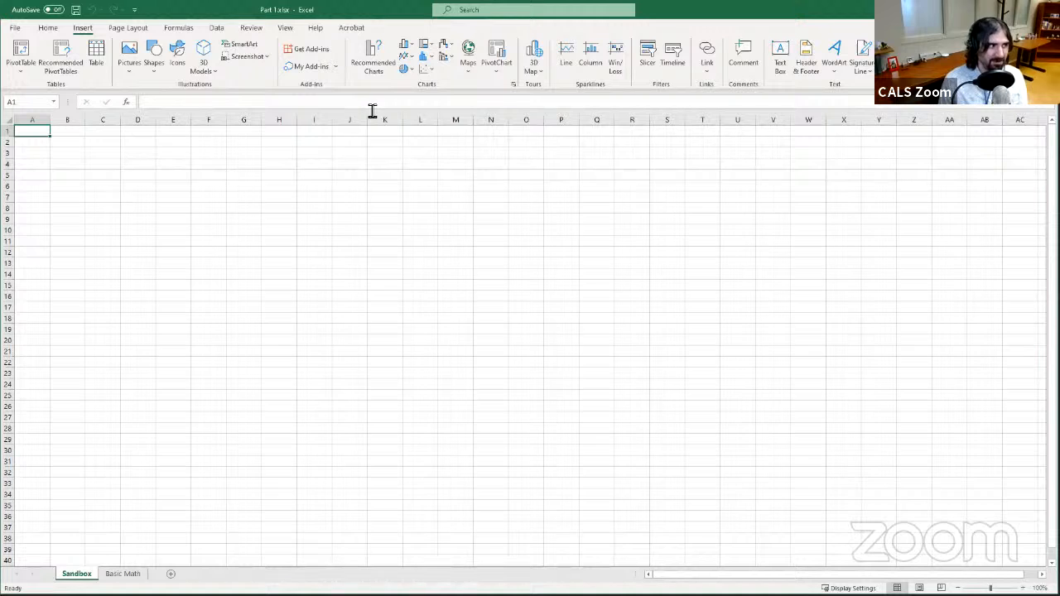
pyautogui.click(133, 28)
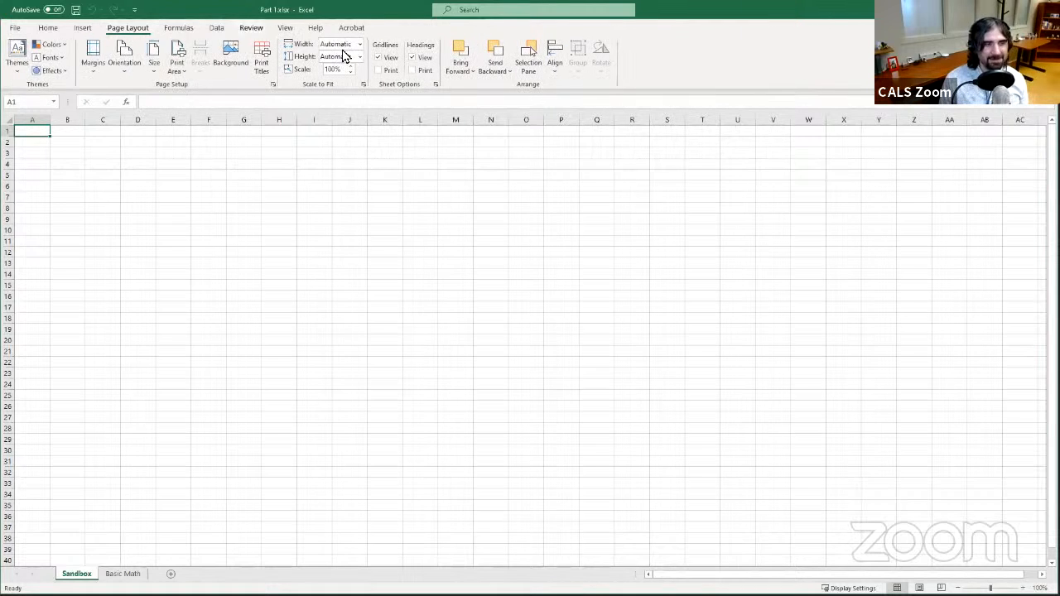
pyautogui.click(178, 28)
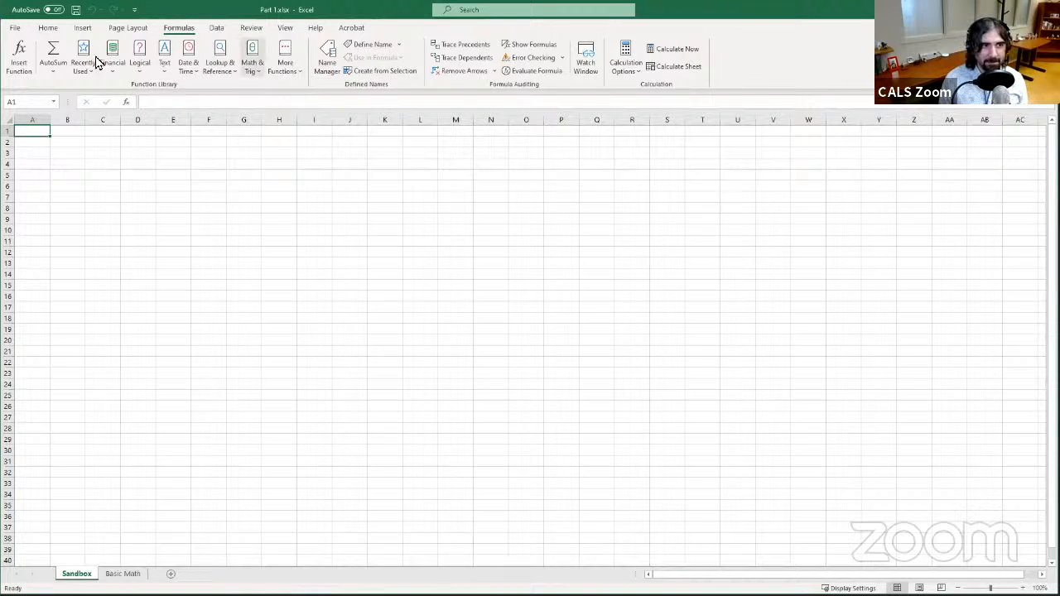
pyautogui.click(173, 66)
pyautogui.click(191, 67)
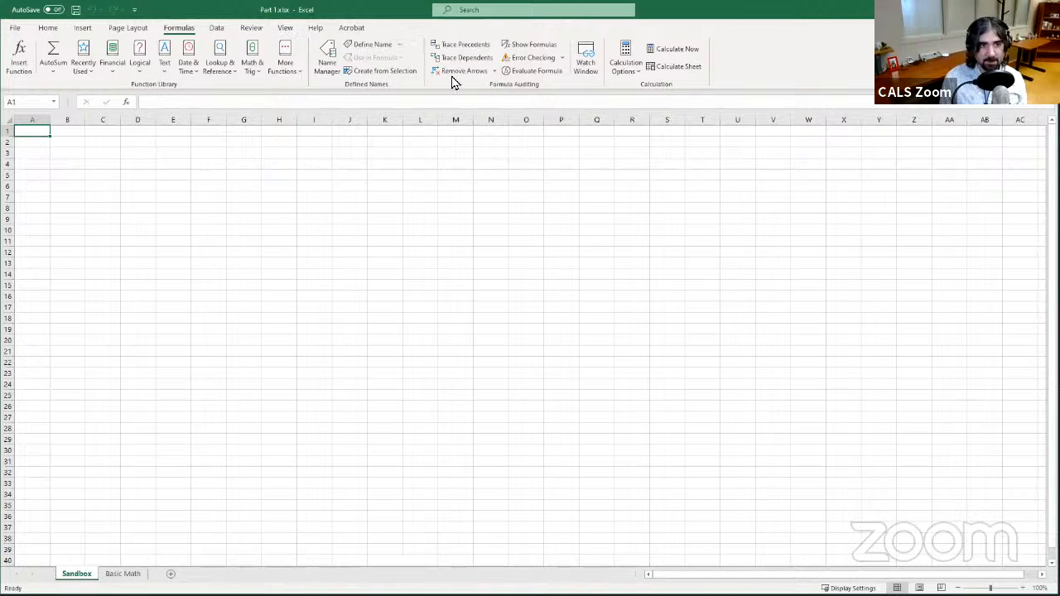
pyautogui.click(219, 31)
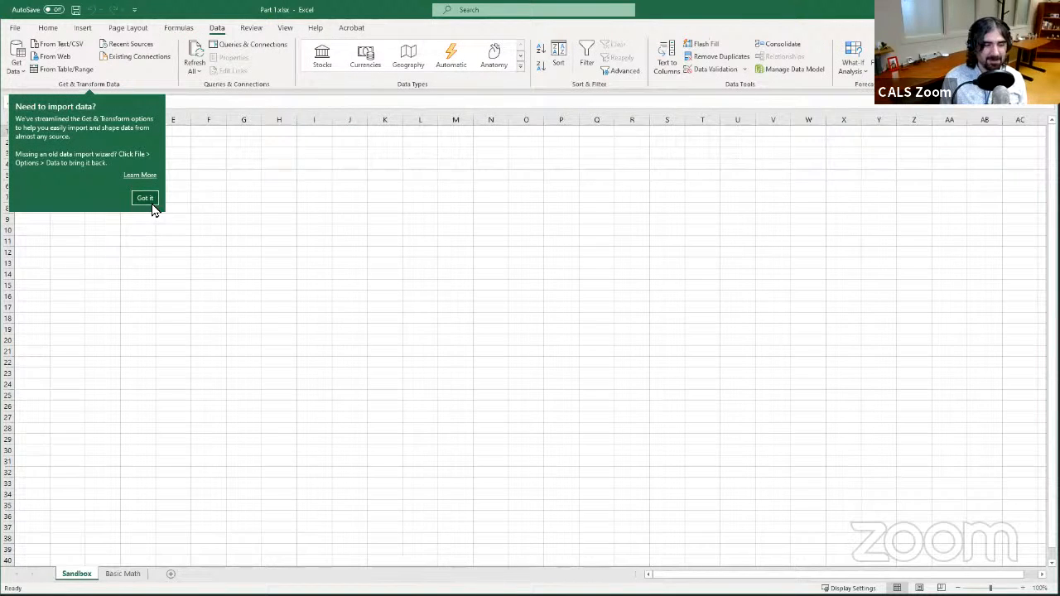
pyautogui.click(145, 198)
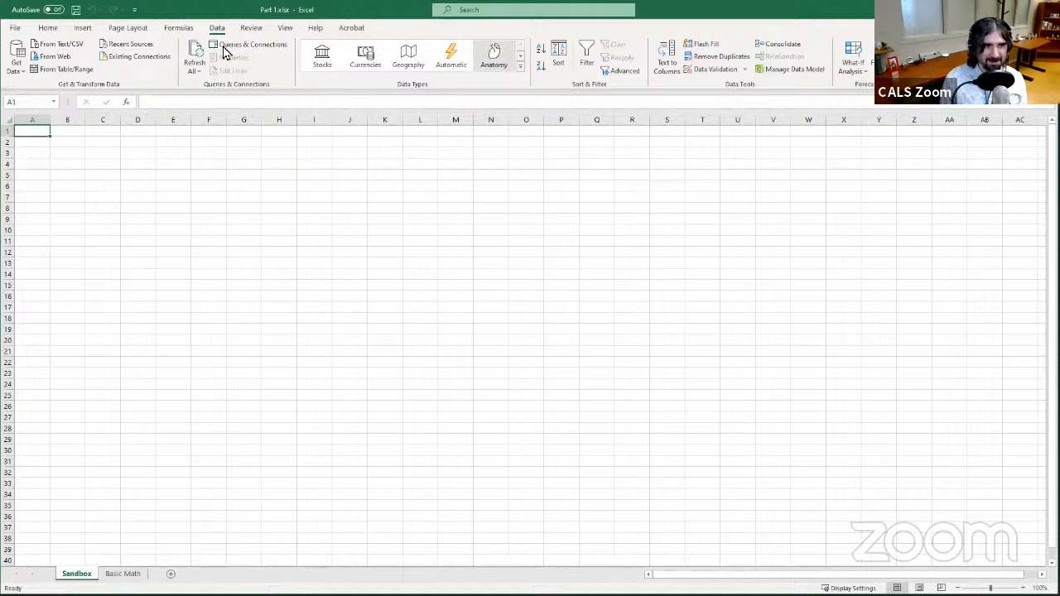
pyautogui.click(250, 30)
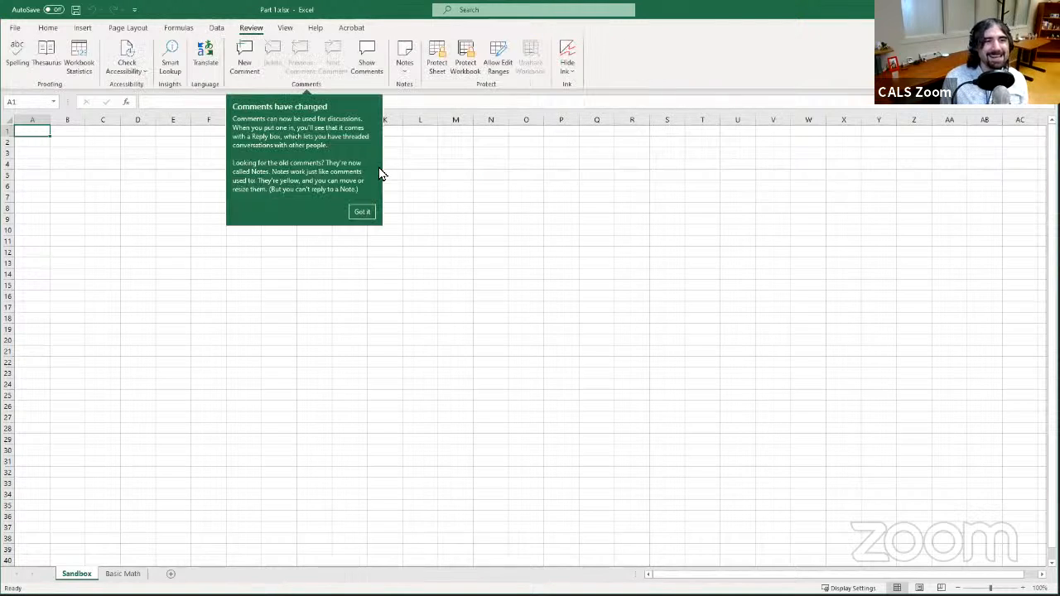
pyautogui.click(362, 213)
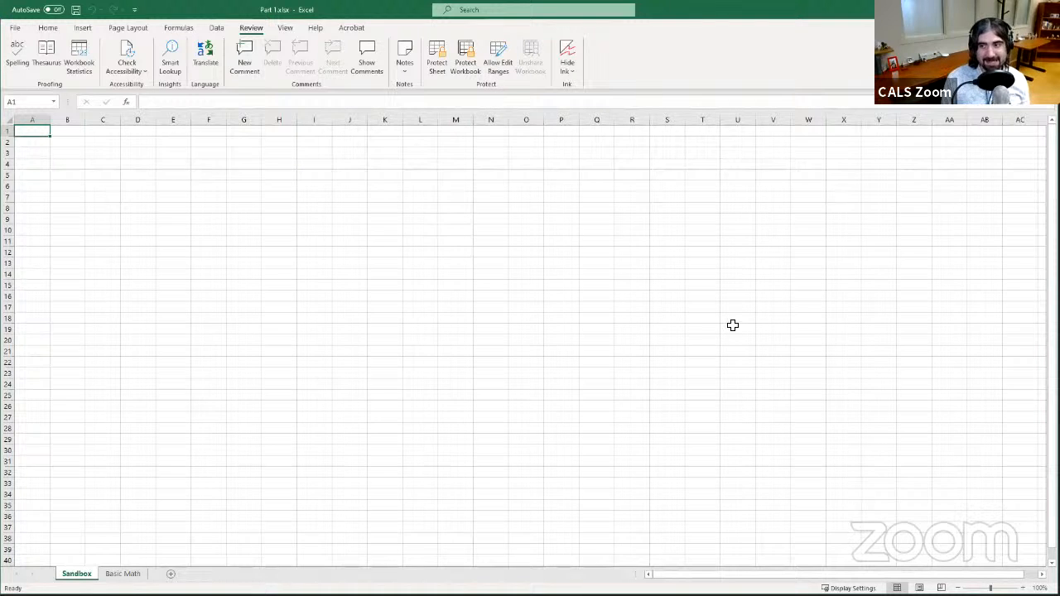
pyautogui.click(287, 29)
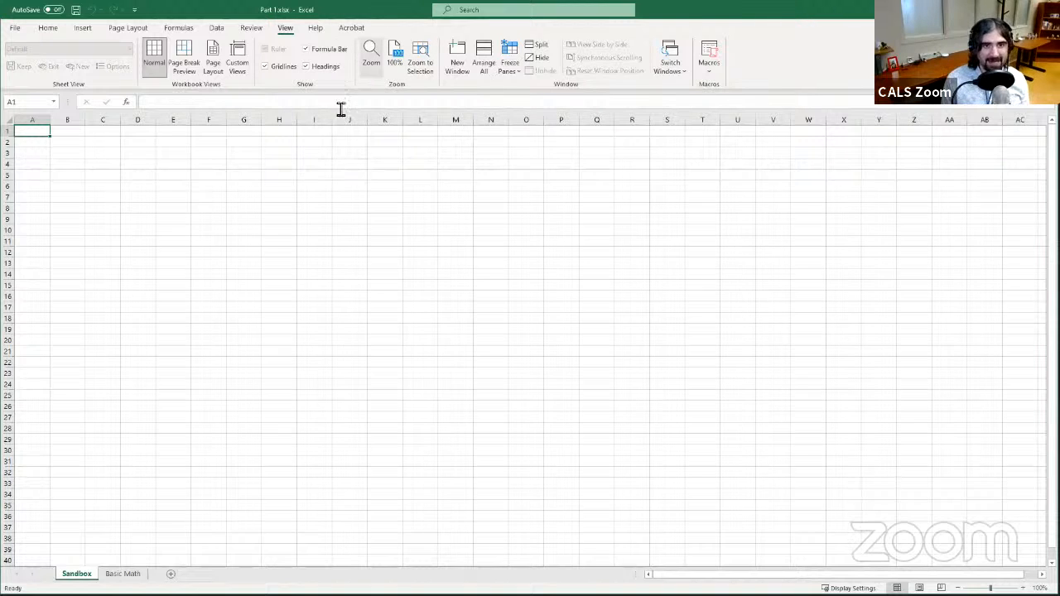
pyautogui.click(318, 32)
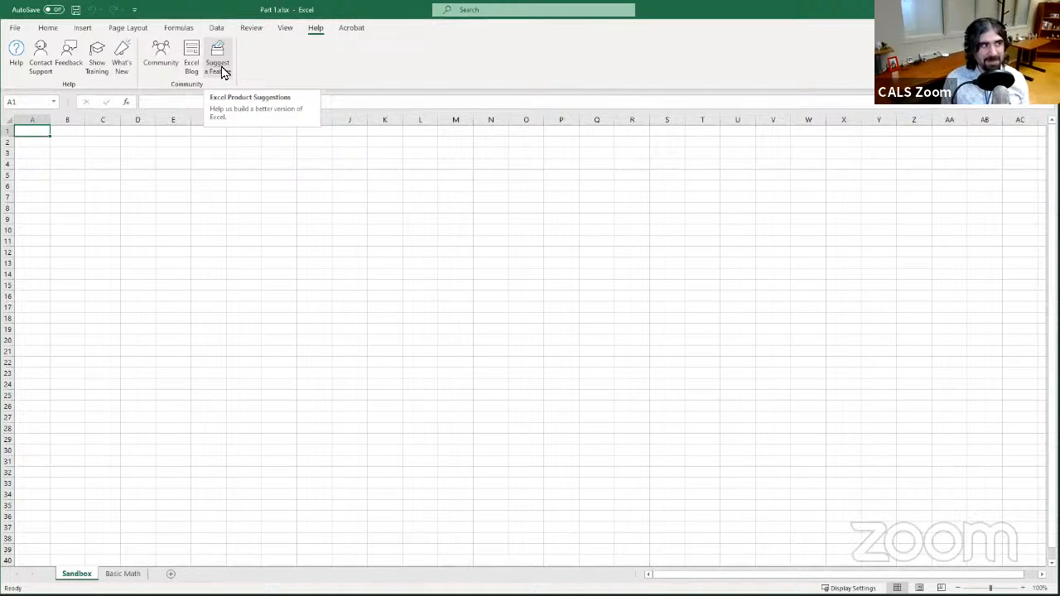
# - Remove the Acrobat tab from the ribbon through the ribbon customization options
pyautogui.rightClick(351, 36)
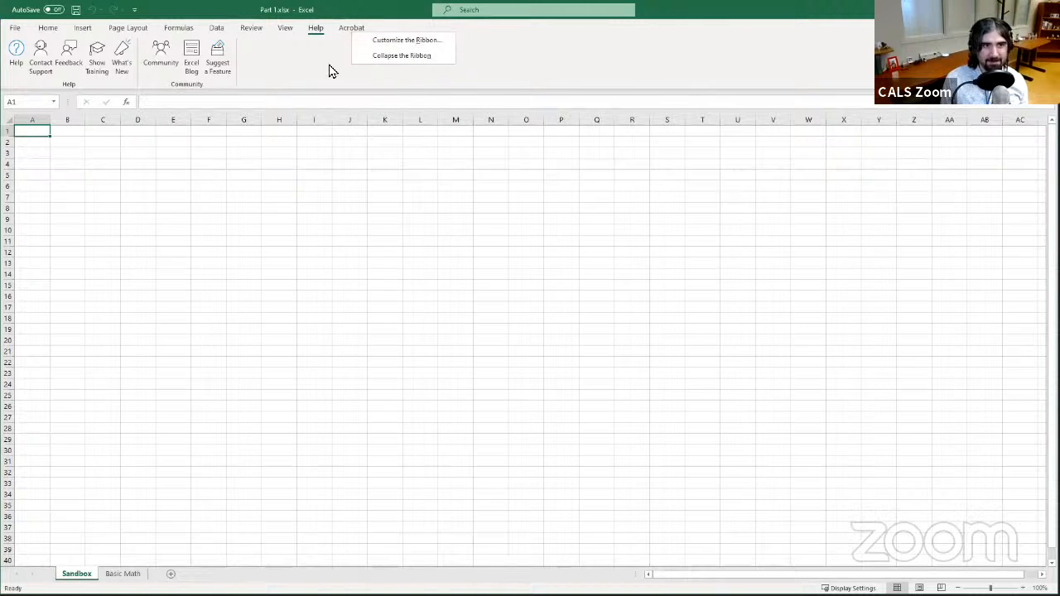
pyautogui.click(369, 43)
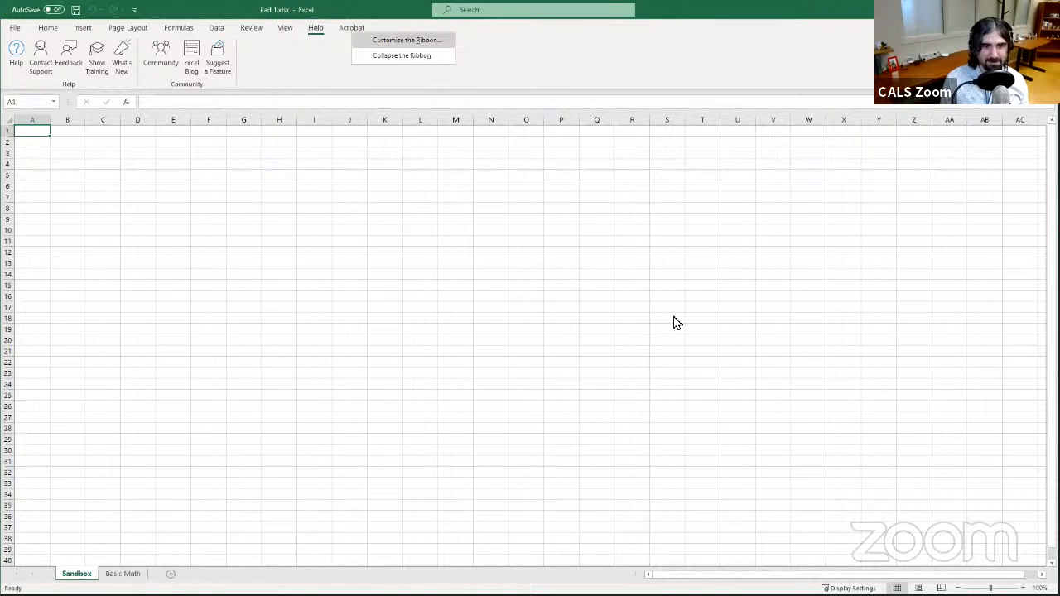
pyautogui.click(601, 346)
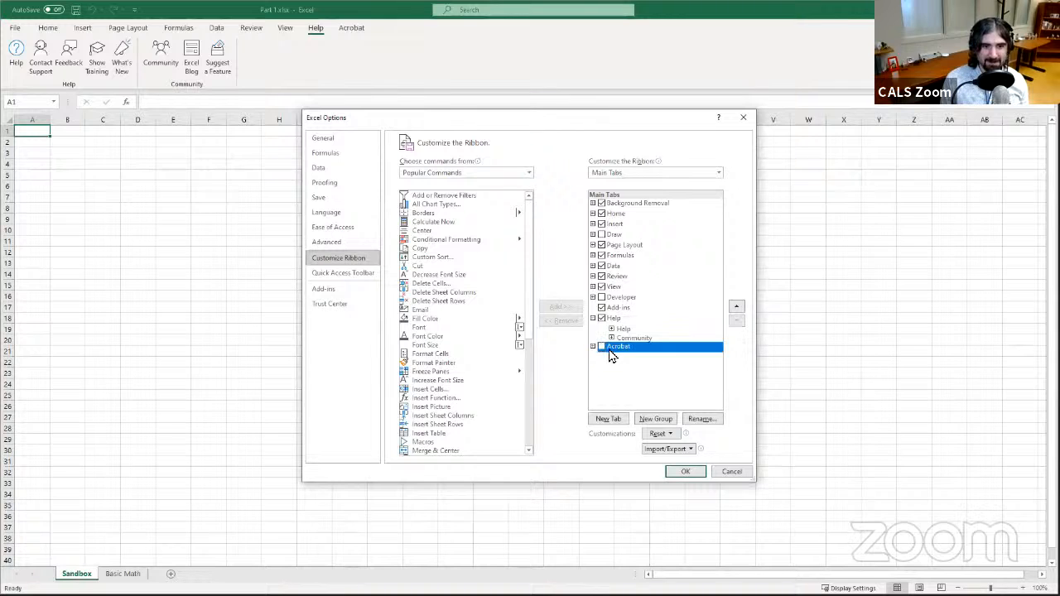
pyautogui.click(690, 476)
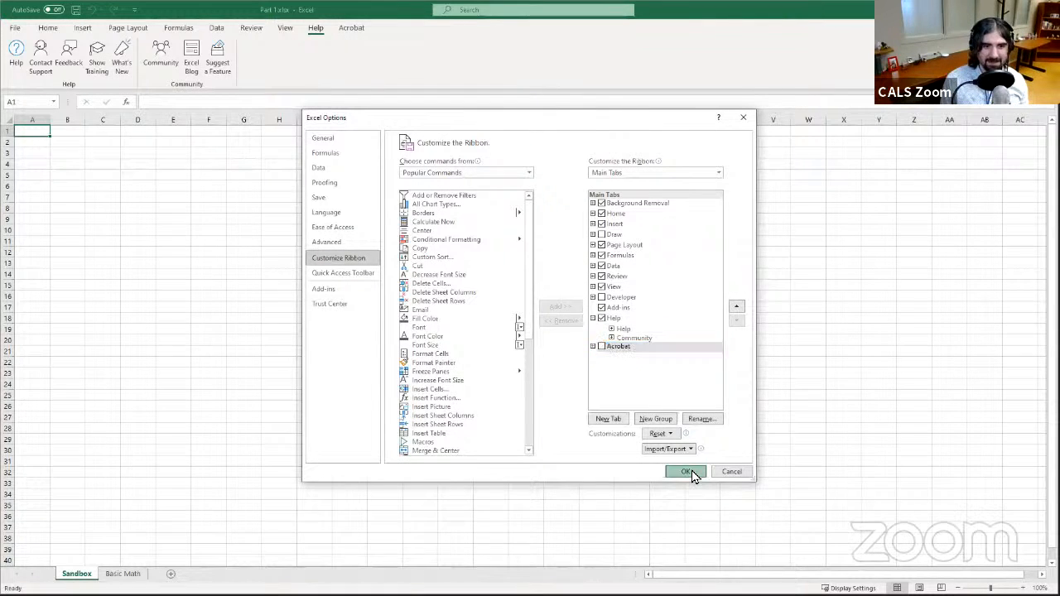
# - Open the File backstage view and browse its Home and Publish pages before returning to the sheet
pyautogui.click(47, 28)
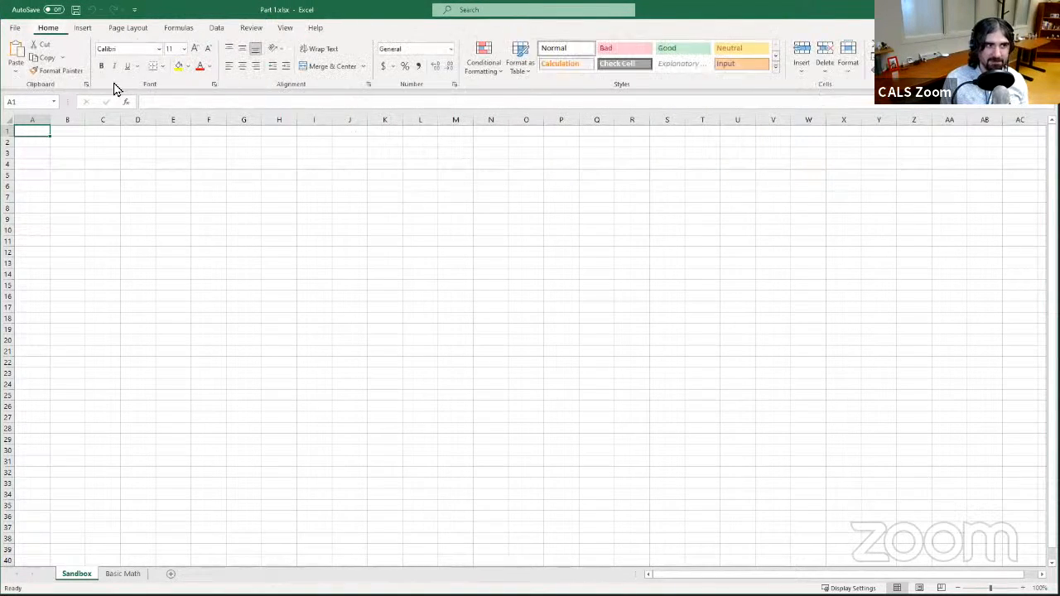
pyautogui.click(15, 28)
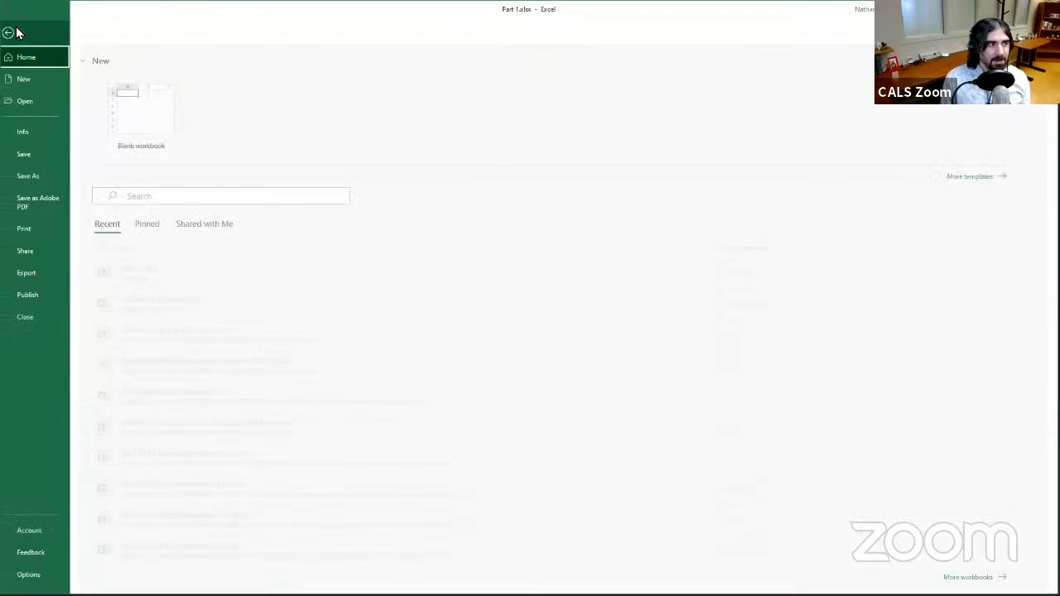
pyautogui.click(15, 34)
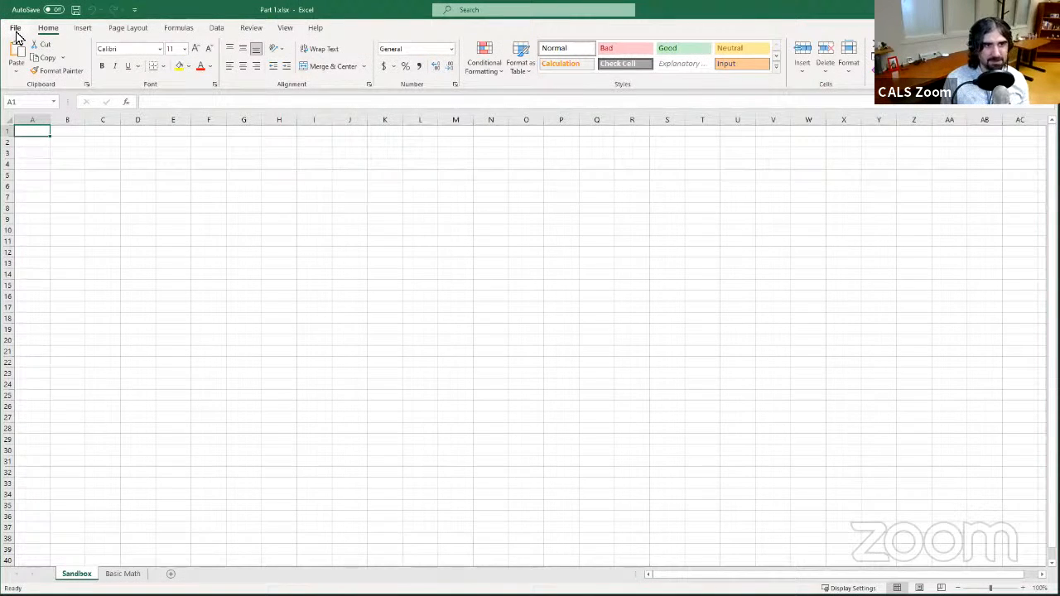
pyautogui.click(15, 30)
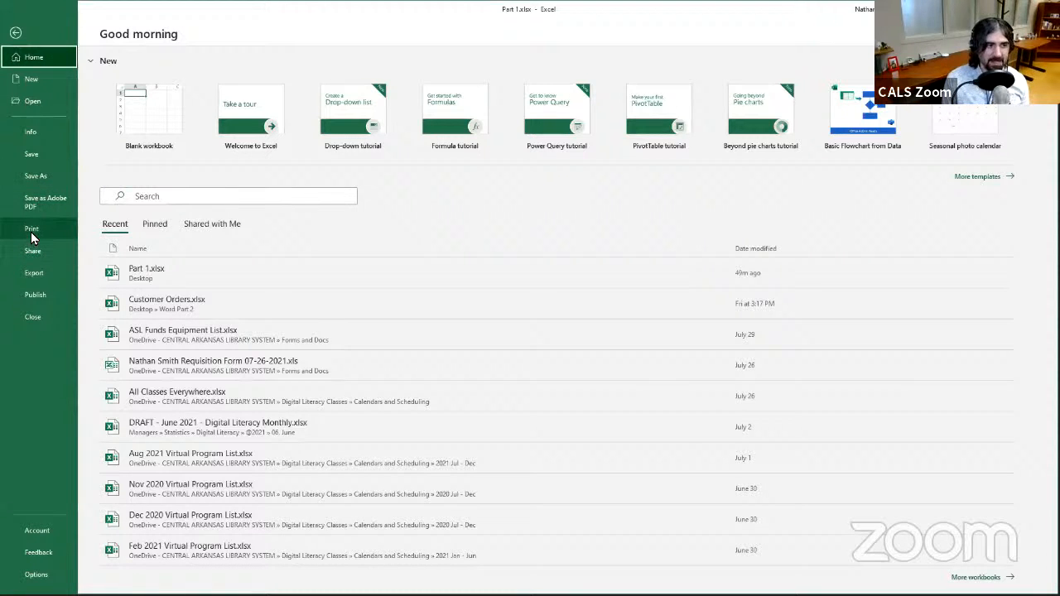
pyautogui.click(43, 296)
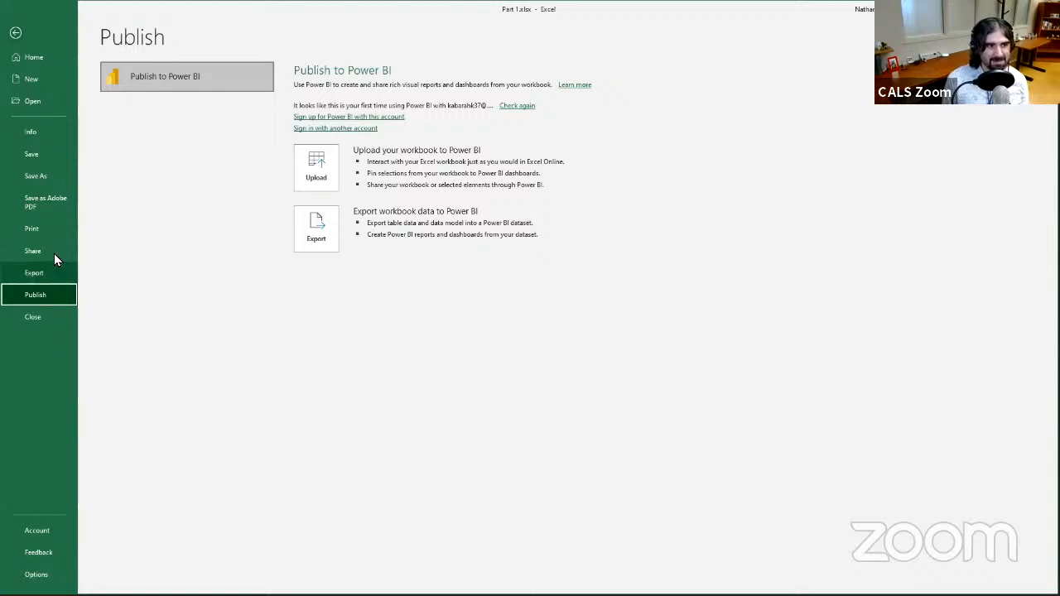
pyautogui.click(37, 62)
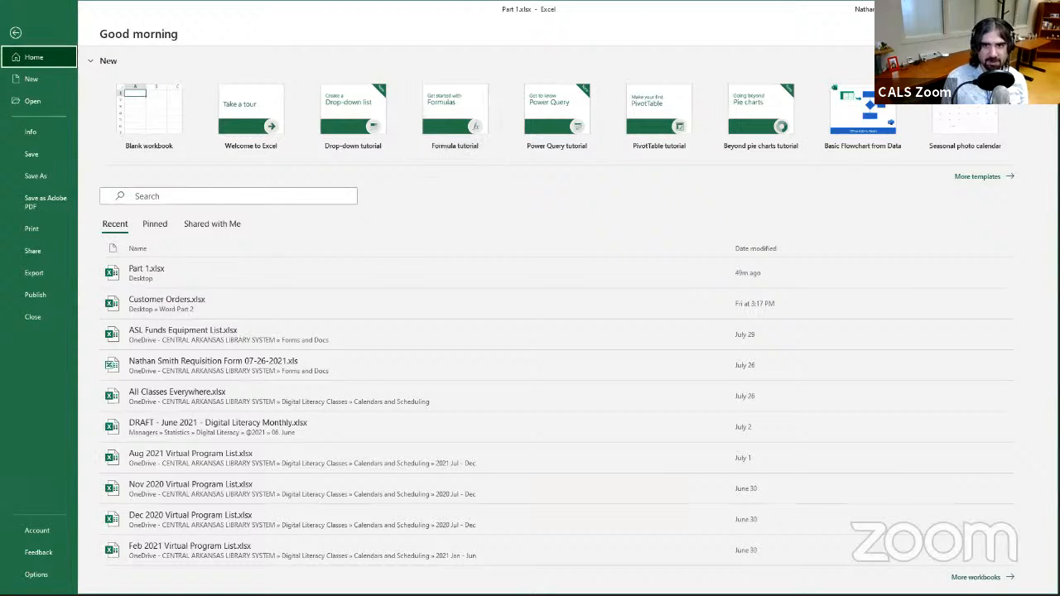
pyautogui.click(17, 34)
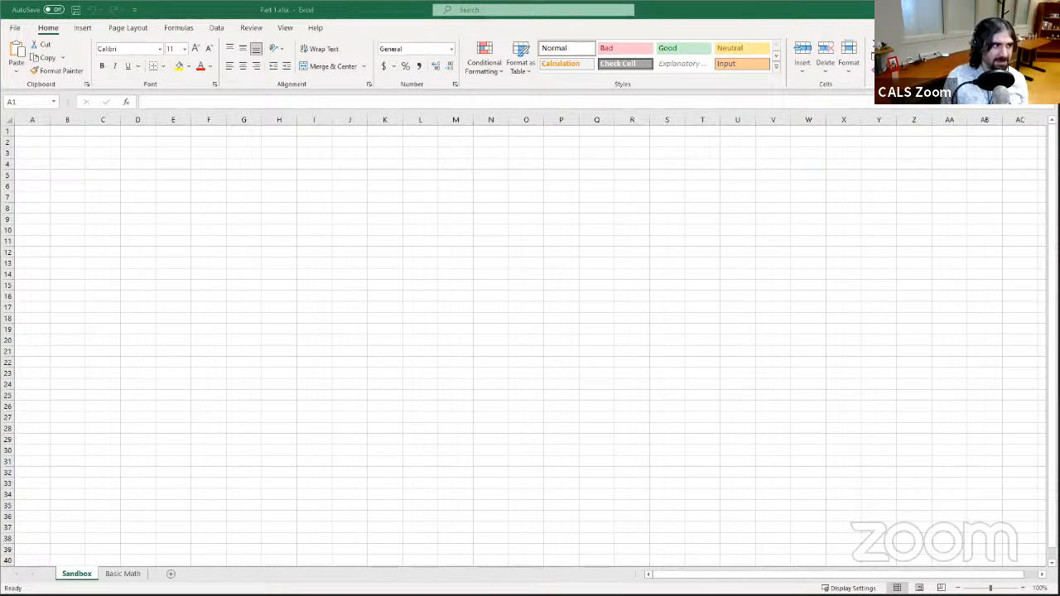
pyautogui.click(198, 16)
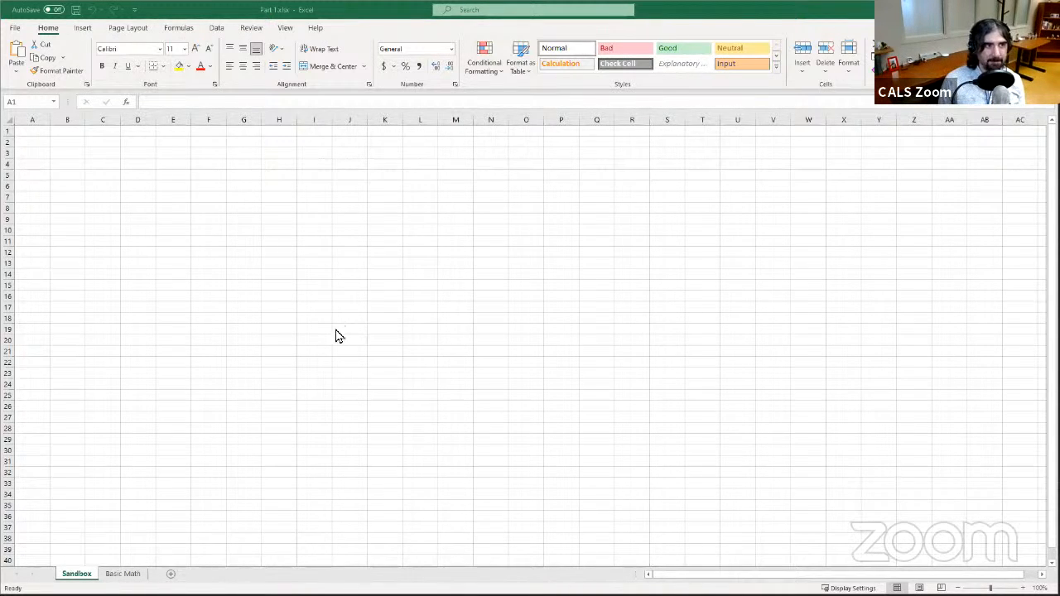
pyautogui.click(125, 186)
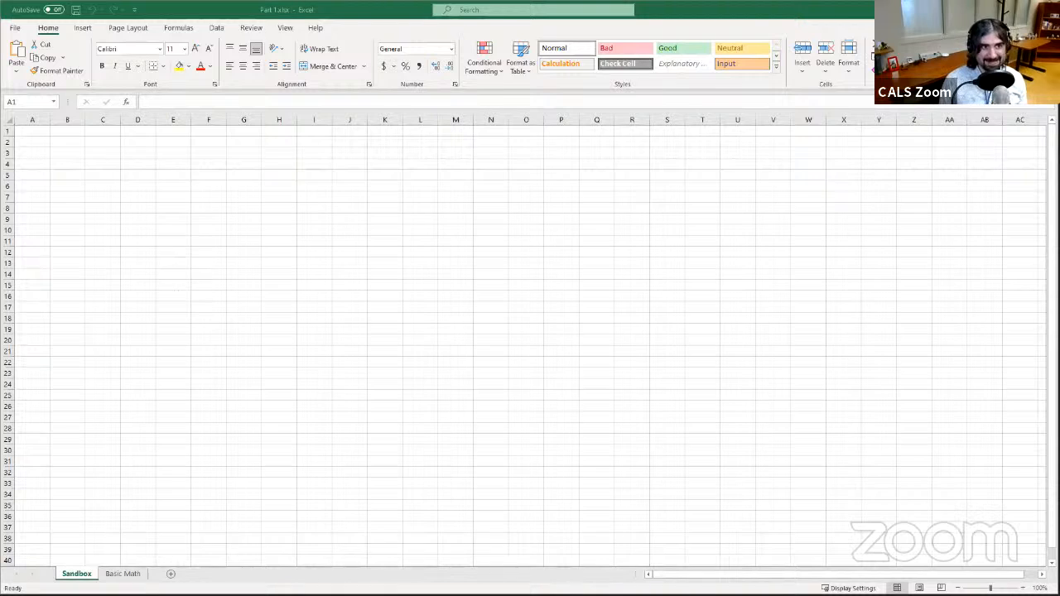
pyautogui.click(239, 338)
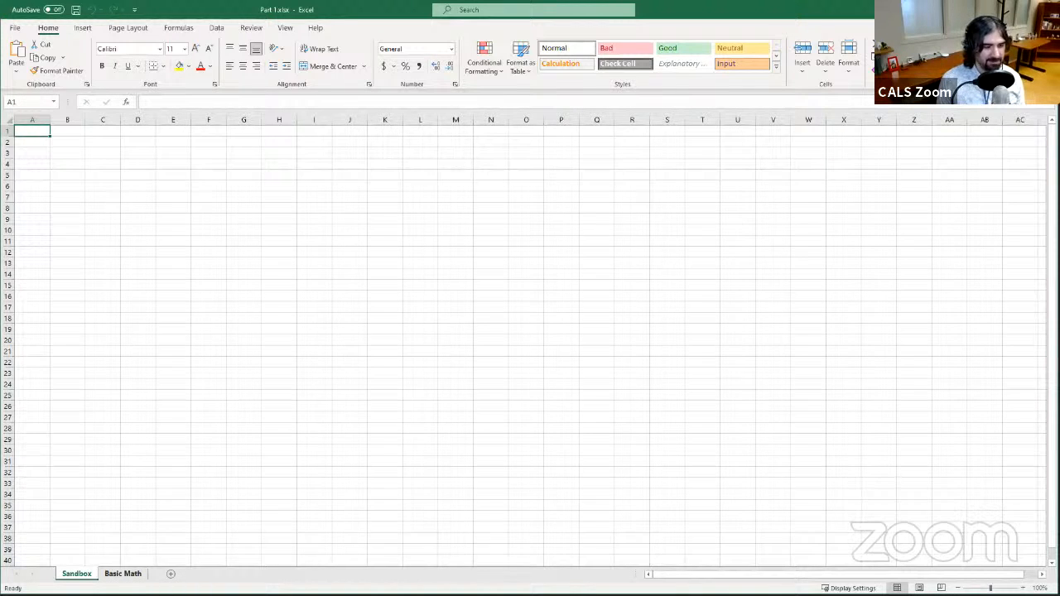
# - Switch between the Sandbox and Basic Math worksheets to compare them
pyautogui.hotkey('ctrl', 'pagedown')
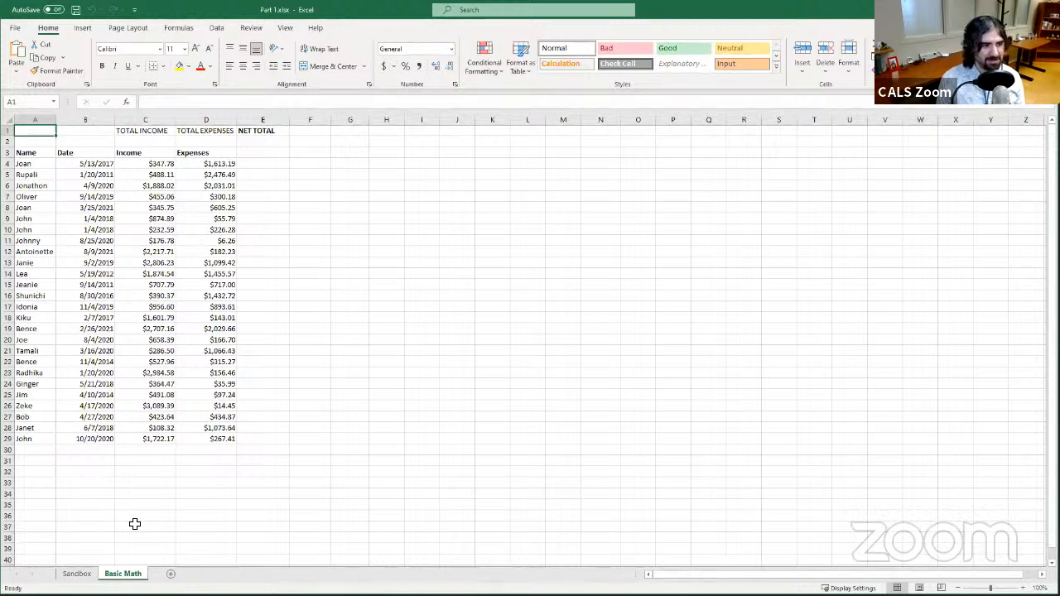
pyautogui.click(76, 574)
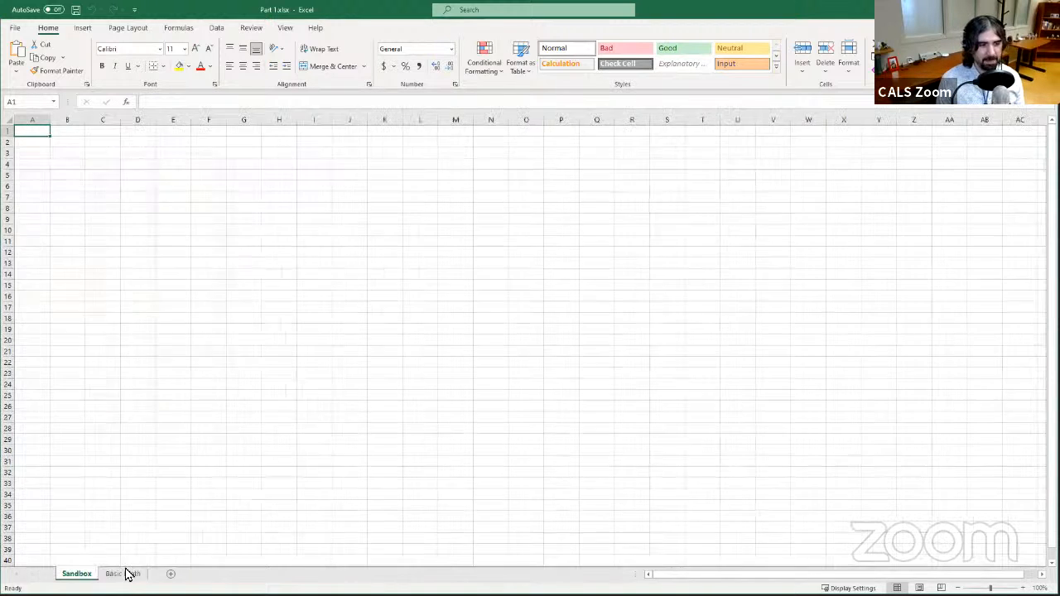
pyautogui.click(129, 574)
pyautogui.click(76, 574)
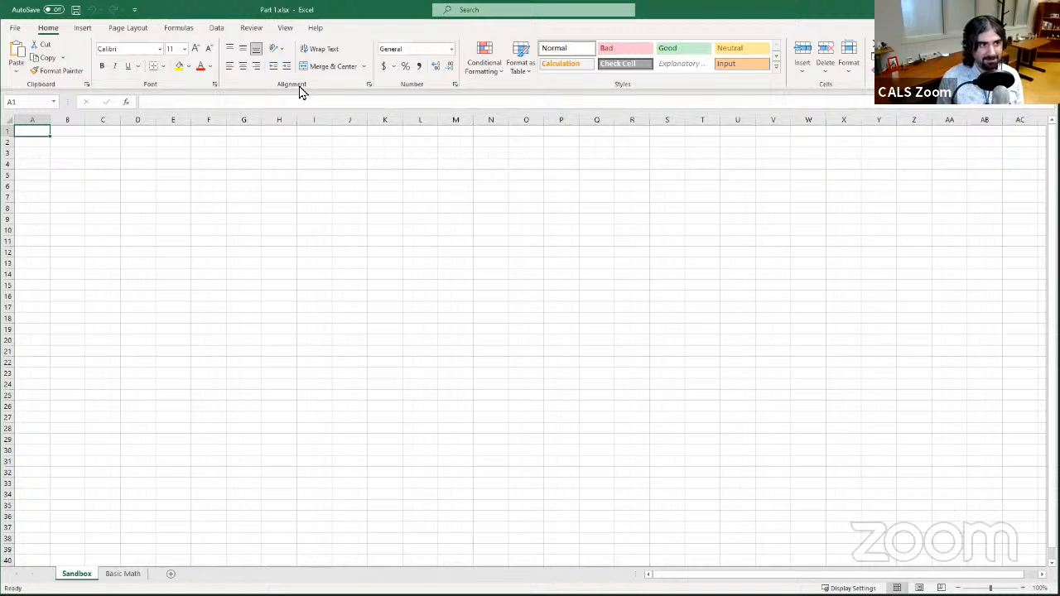
# - Add a new worksheet and rename it Renamed
pyautogui.click(174, 574)
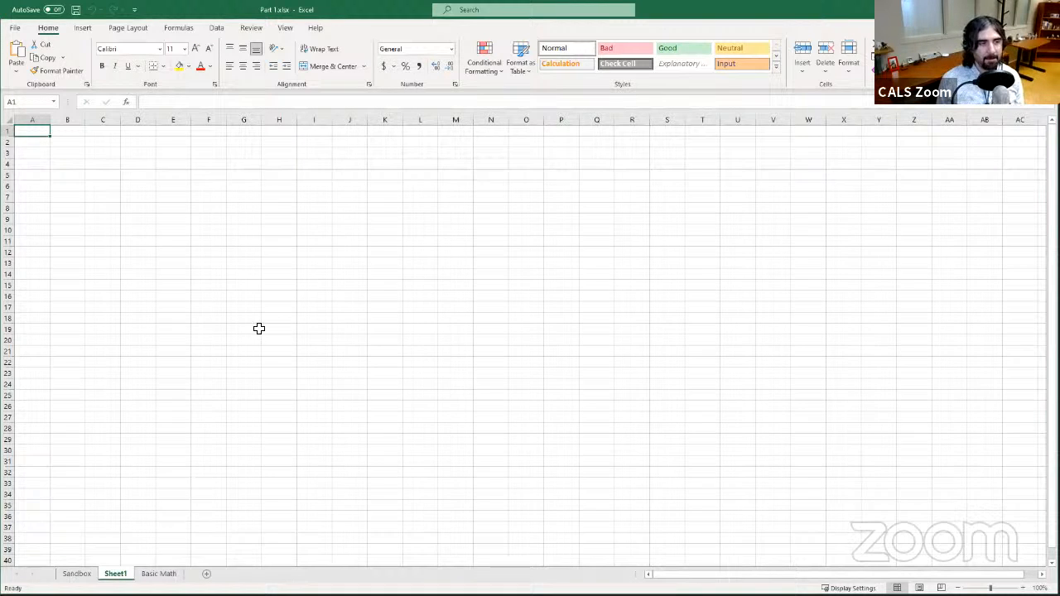
pyautogui.click(145, 575)
pyautogui.click(120, 573)
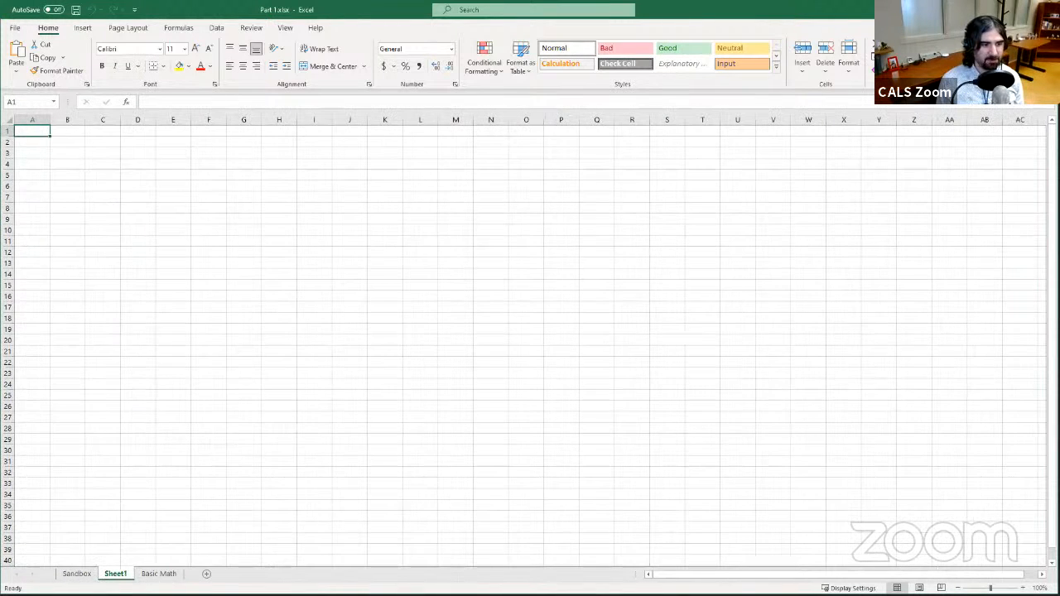
pyautogui.keyDown('ctrl'); pyautogui.click(149, 575); pyautogui.keyUp('ctrl')
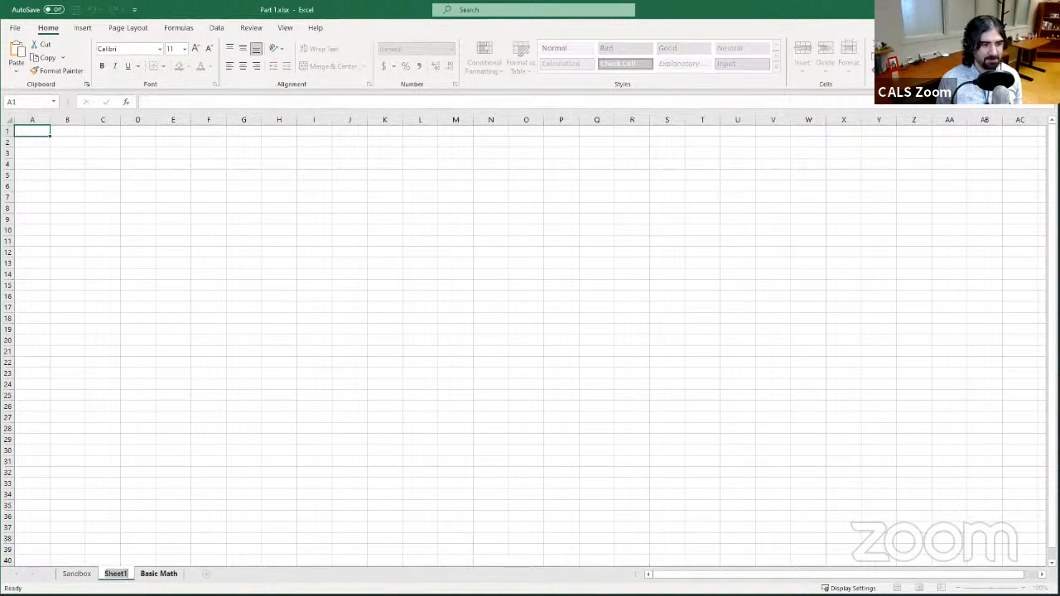
pyautogui.doubleClick(115, 574)
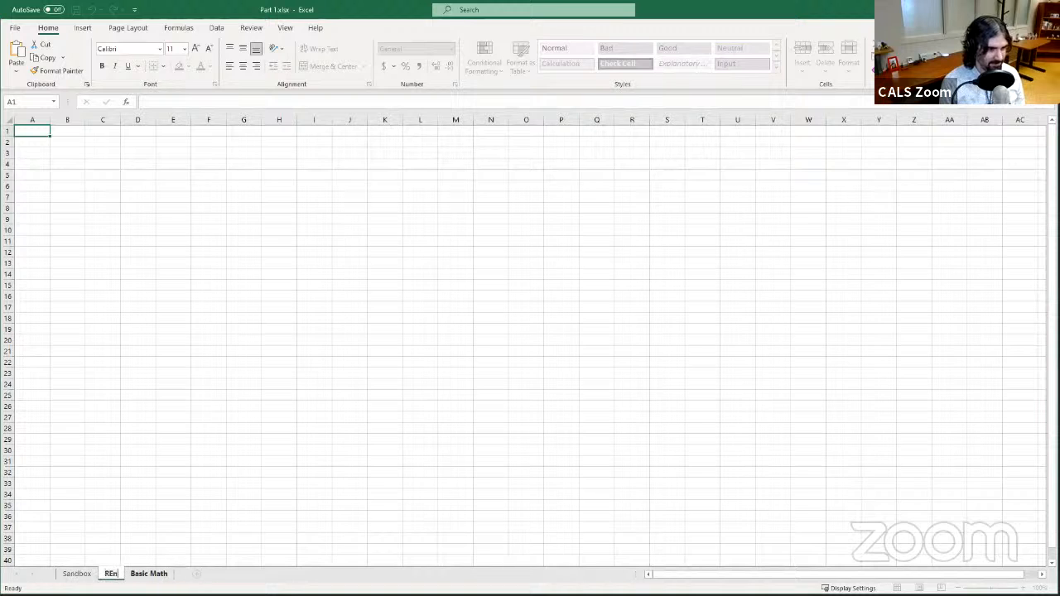
pyautogui.write('Renamed')
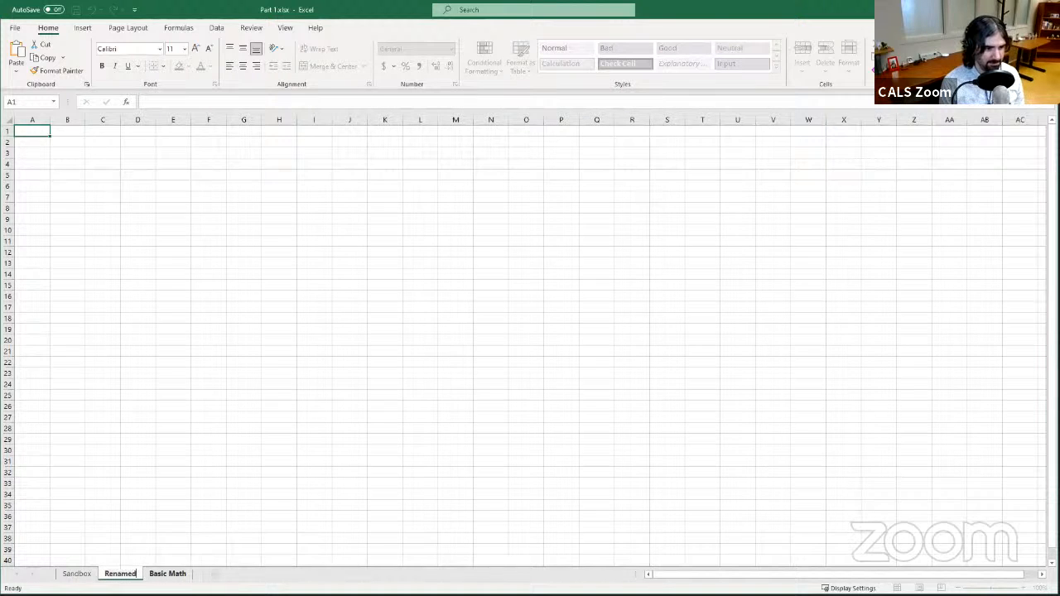
pyautogui.press('Return')
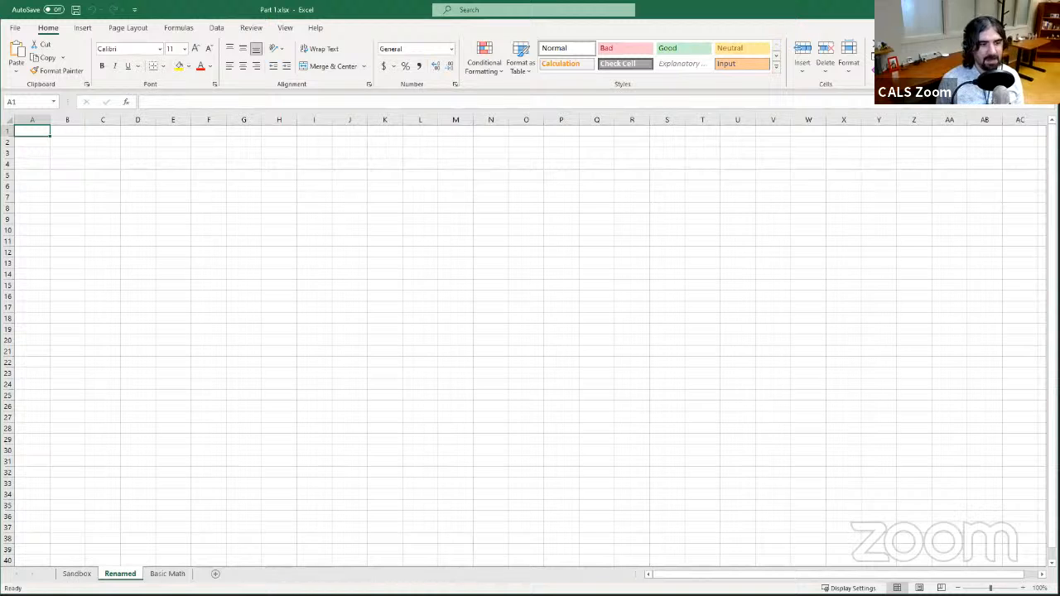
# - Delete the Renamed worksheet and return to the Sandbox sheet
pyautogui.rightClick(128, 575)
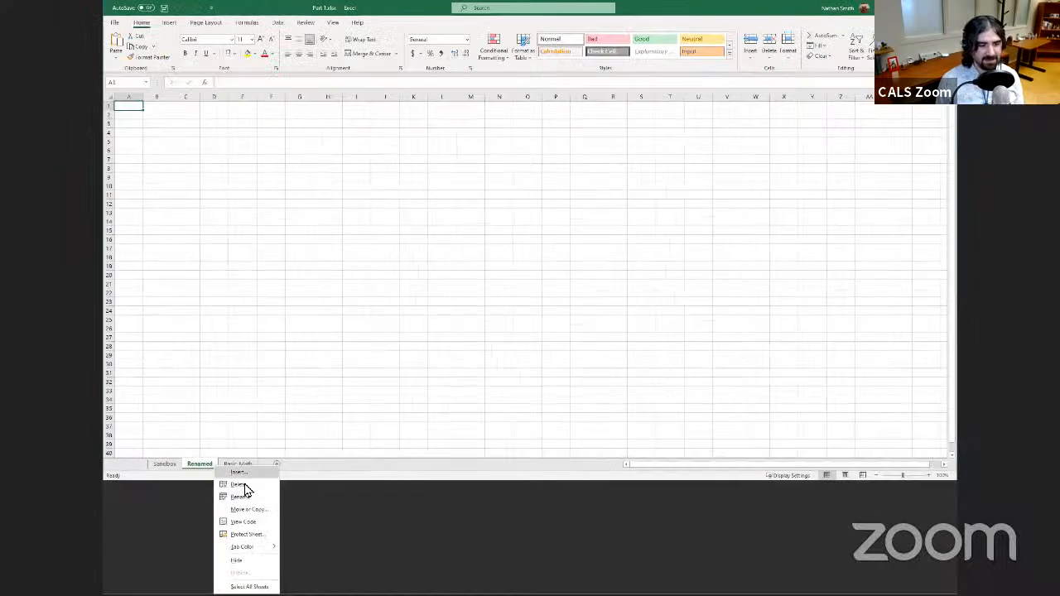
pyautogui.click(240, 484)
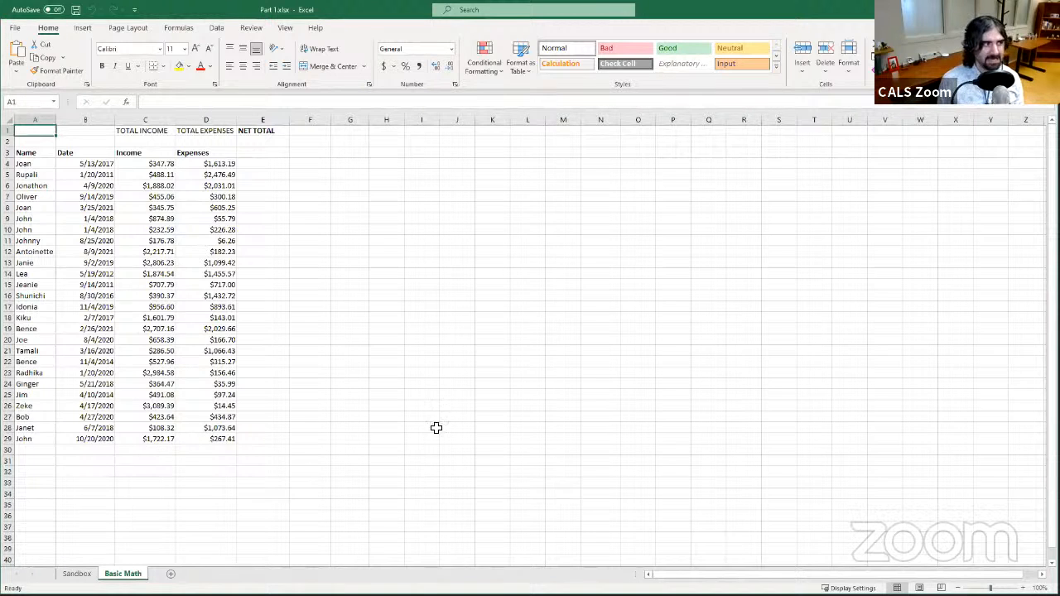
pyautogui.click(77, 574)
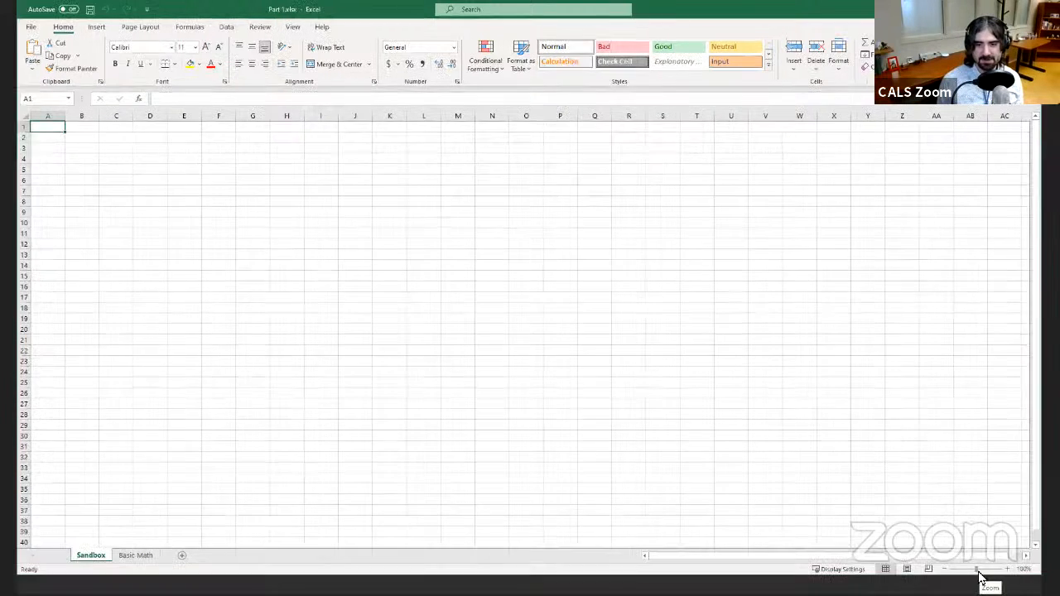
# - Zoom the Sandbox sheet in to 160%
pyautogui.moveTo(990, 587); pyautogui.dragTo(996, 588)
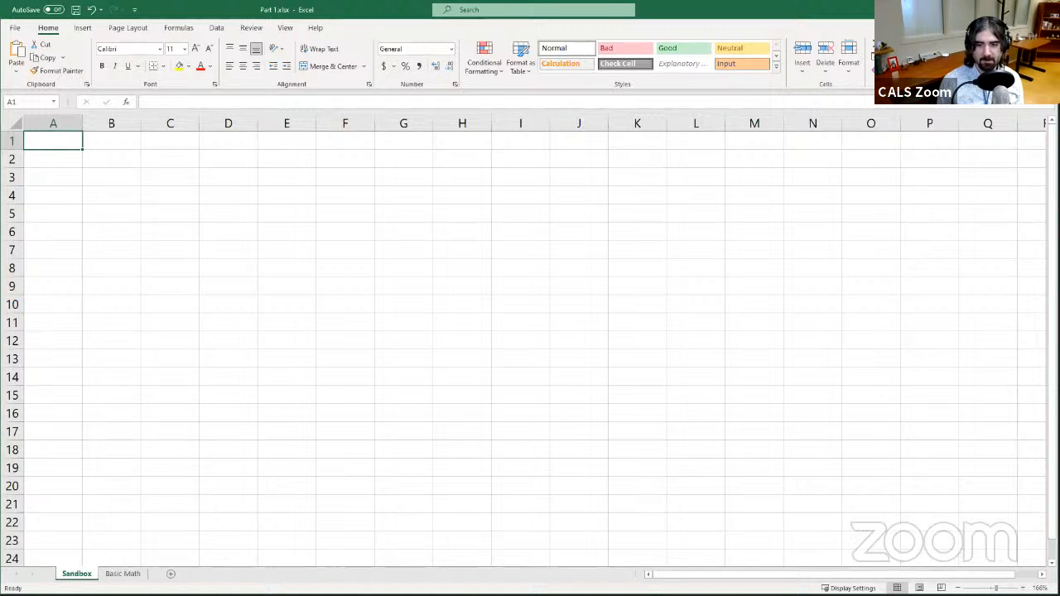
pyautogui.moveTo(996, 587); pyautogui.dragTo(995, 587)
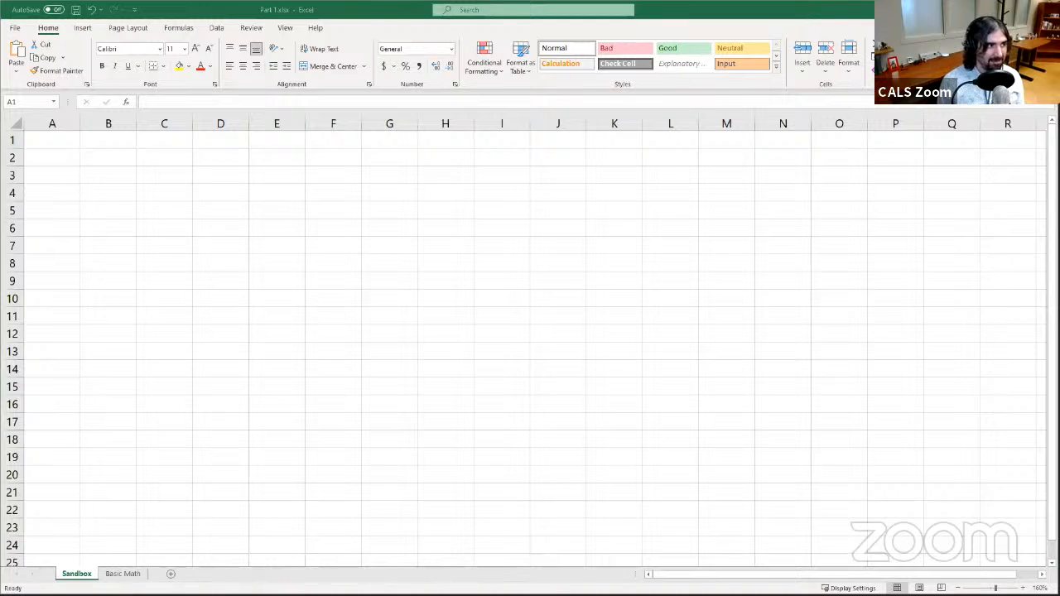
pyautogui.click(399, 37)
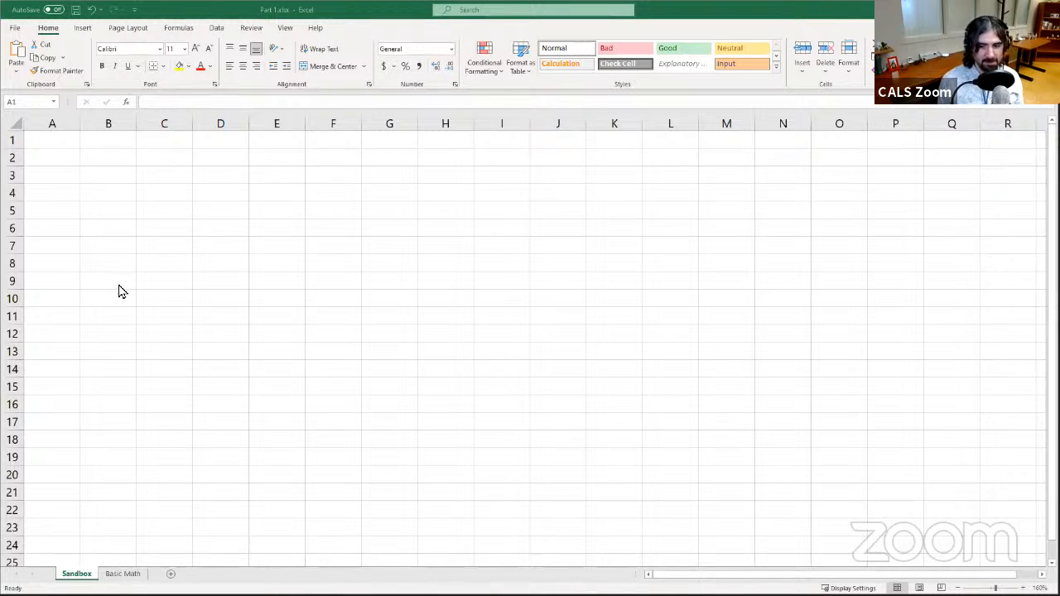
pyautogui.click(207, 15)
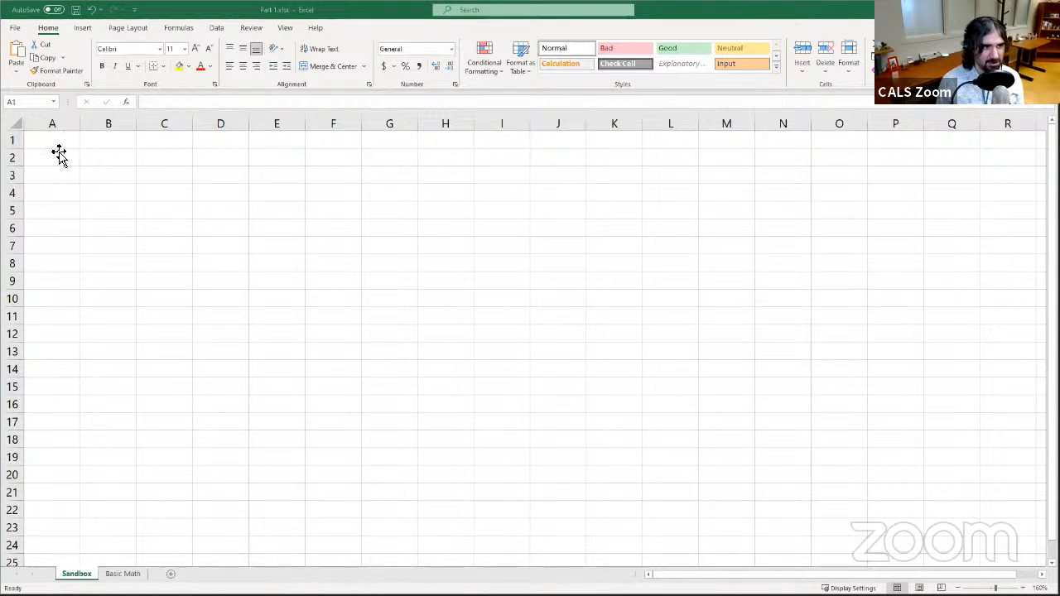
# - Move the active cell around the Sandbox sheet, selecting various cells one after another
pyautogui.click(180, 388)
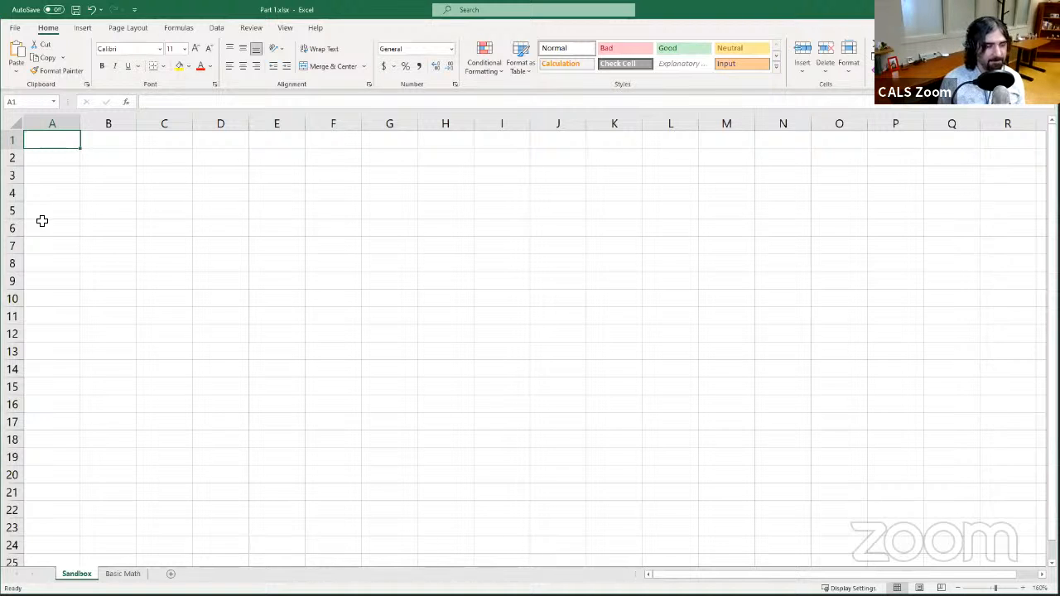
pyautogui.click(391, 279)
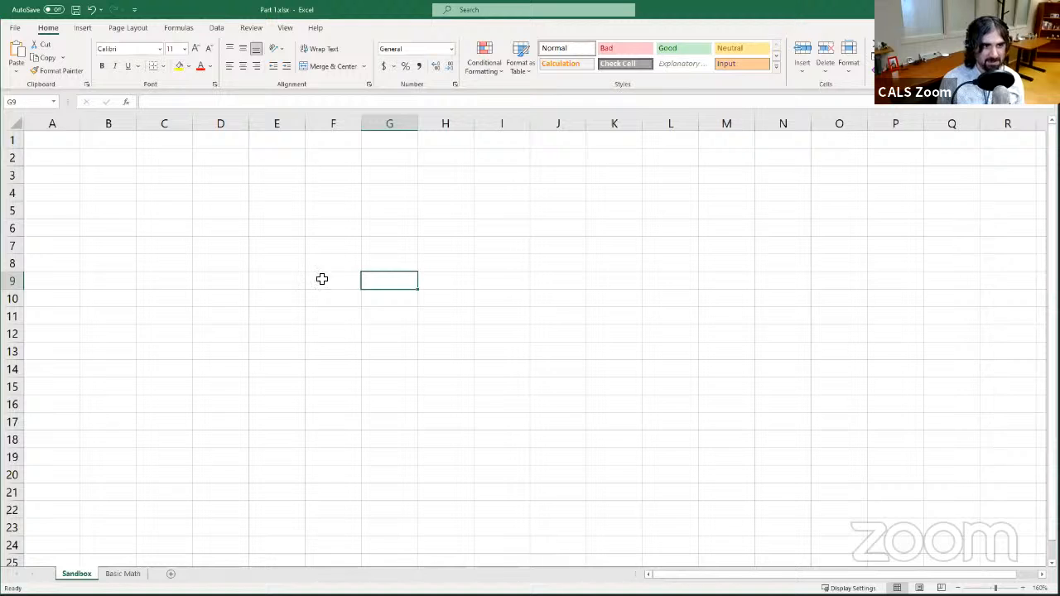
pyautogui.click(298, 227)
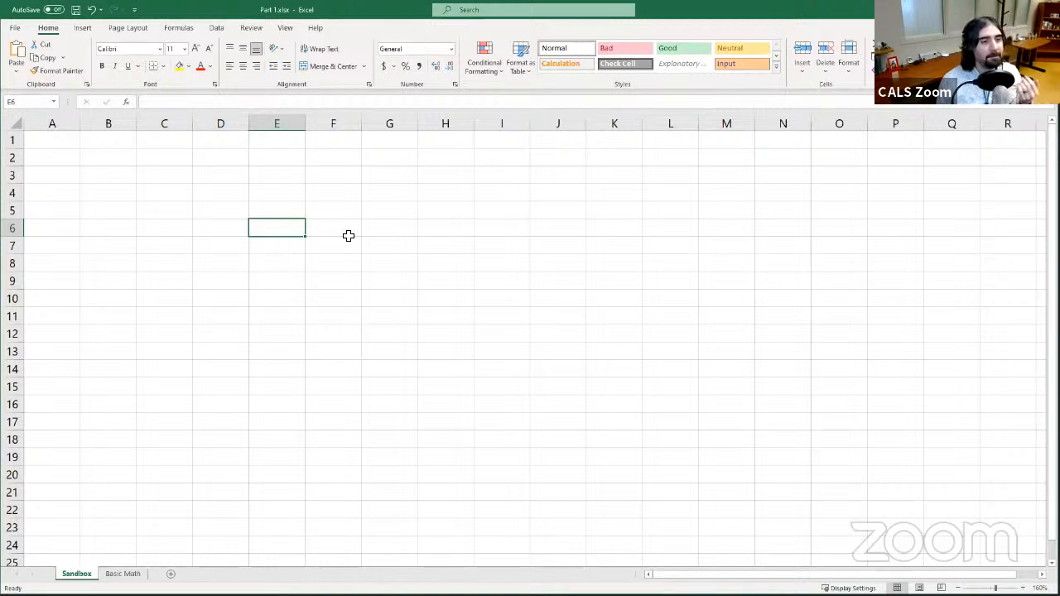
pyautogui.moveTo(241, 291); pyautogui.dragTo(241, 284)
pyautogui.click(379, 241)
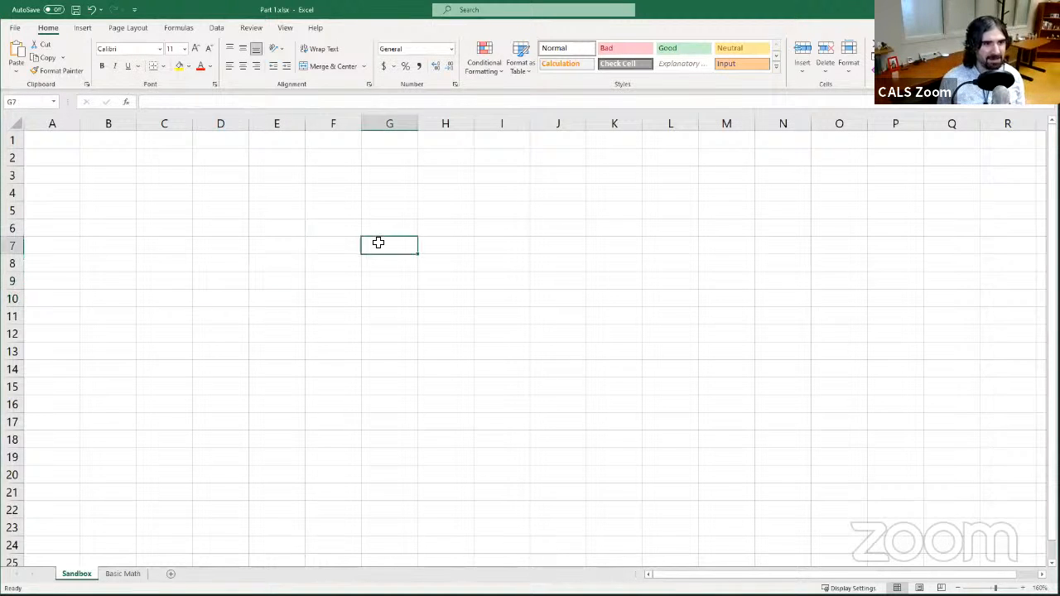
pyautogui.click(533, 311)
pyautogui.click(501, 279)
pyautogui.click(410, 196)
pyautogui.click(278, 328)
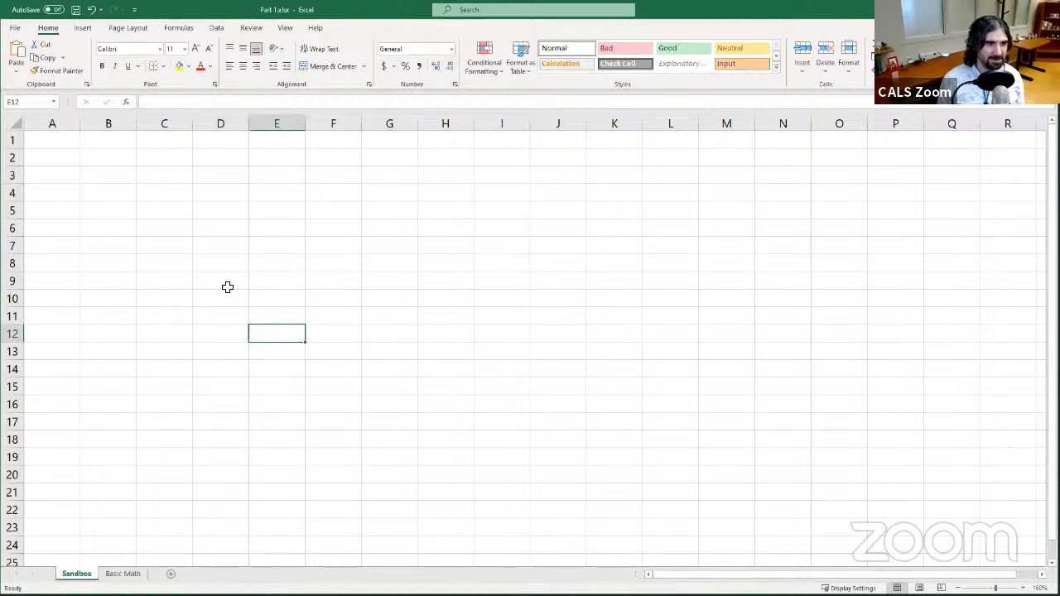
pyautogui.click(217, 260)
pyautogui.click(375, 207)
pyautogui.click(428, 357)
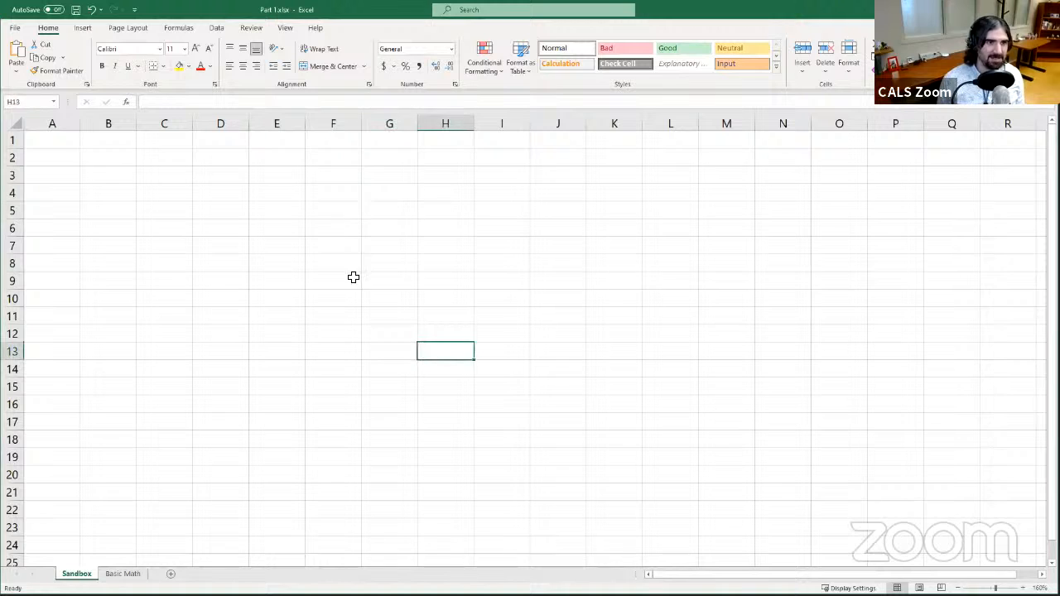
pyautogui.click(312, 251)
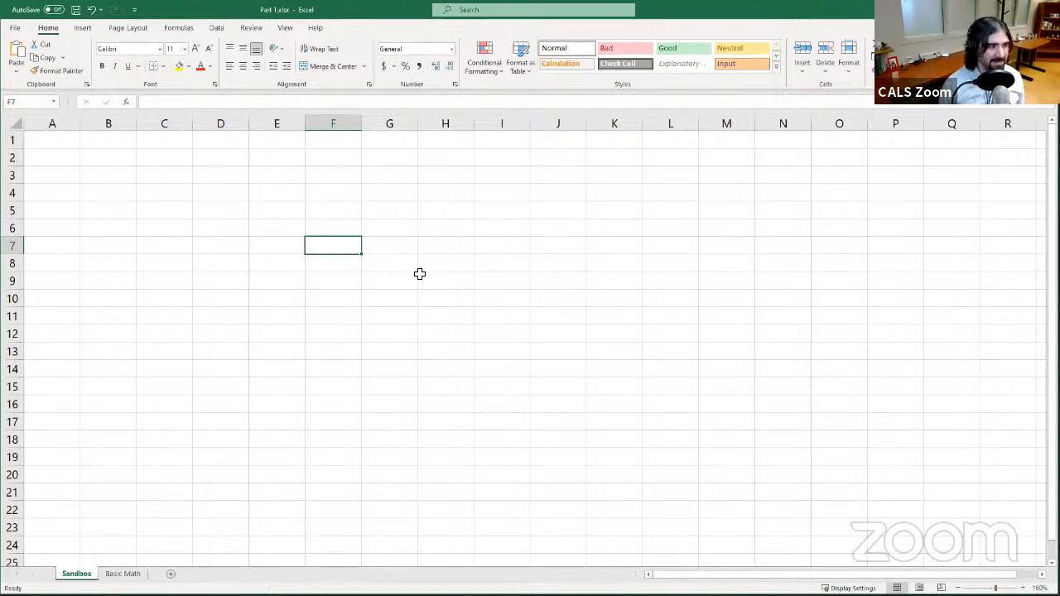
pyautogui.press('Up')
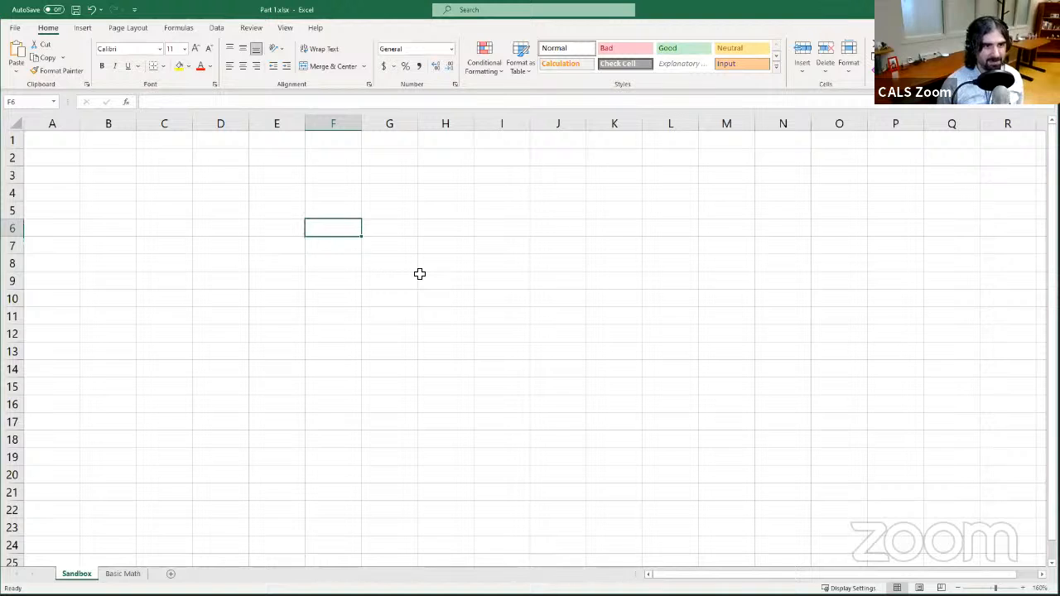
pyautogui.press('Down')
pyautogui.press('Left')
pyautogui.press('Right')
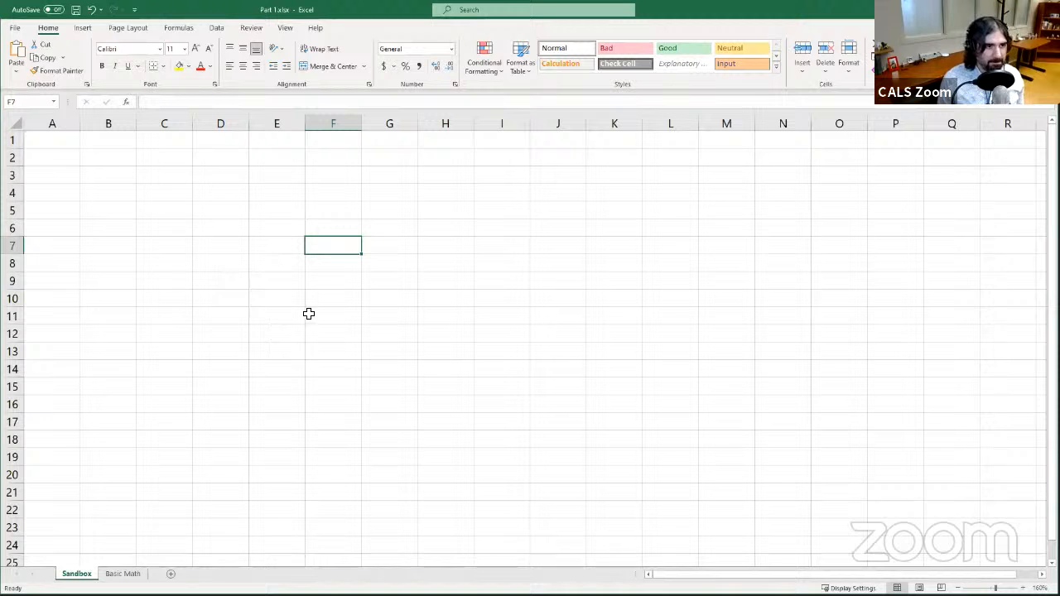
pyautogui.click(183, 211)
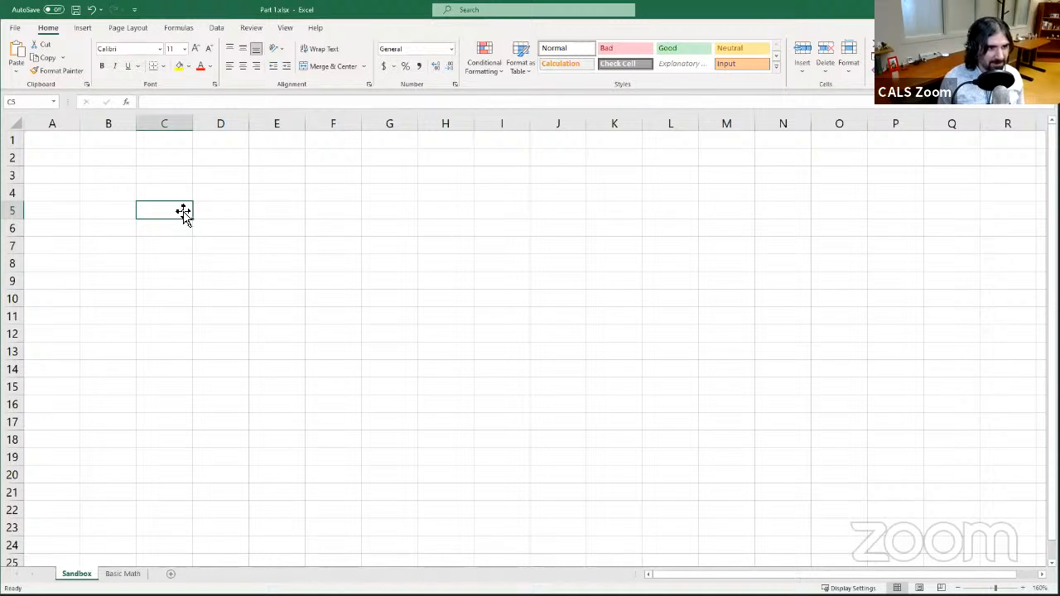
pyautogui.click(288, 211)
pyautogui.click(242, 287)
pyautogui.moveTo(355, 311); pyautogui.dragTo(351, 299)
pyautogui.click(343, 244)
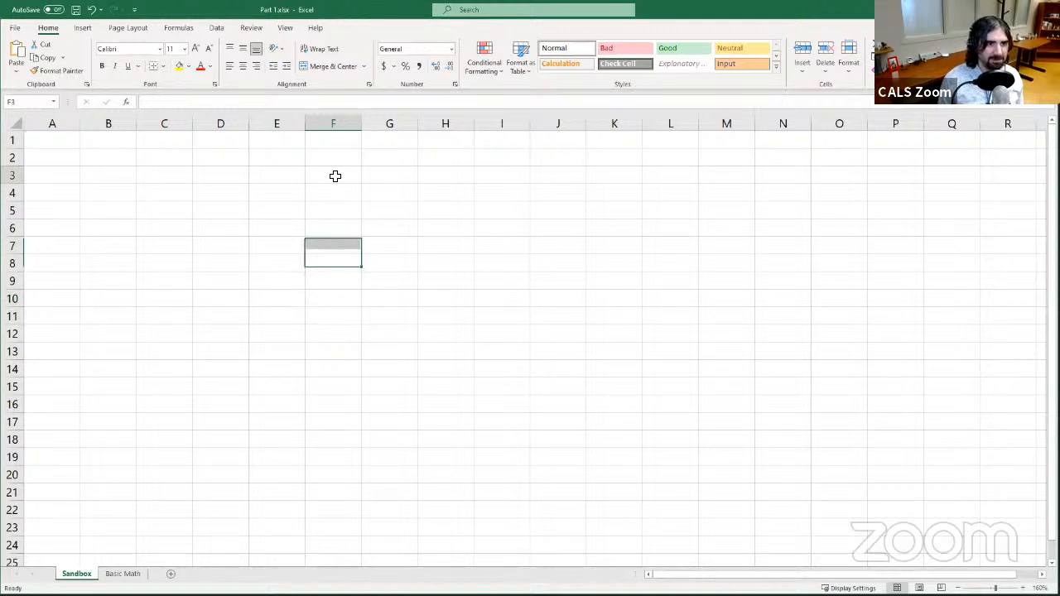
pyautogui.click(333, 175)
pyautogui.click(240, 232)
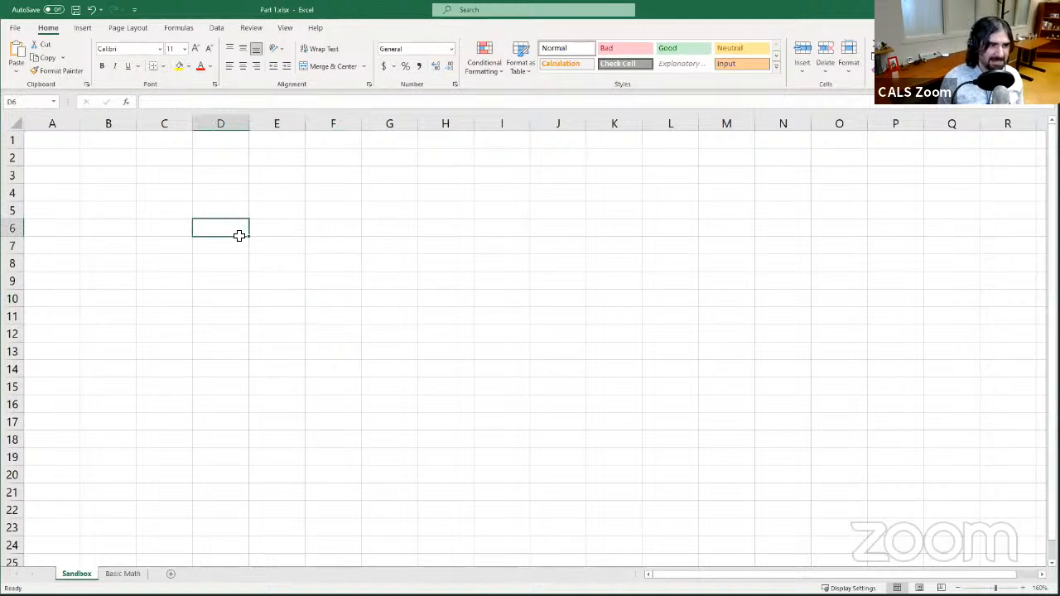
pyautogui.click(355, 271)
# - Enter the text this is data in cell D5 and reselect it
pyautogui.click(219, 211)
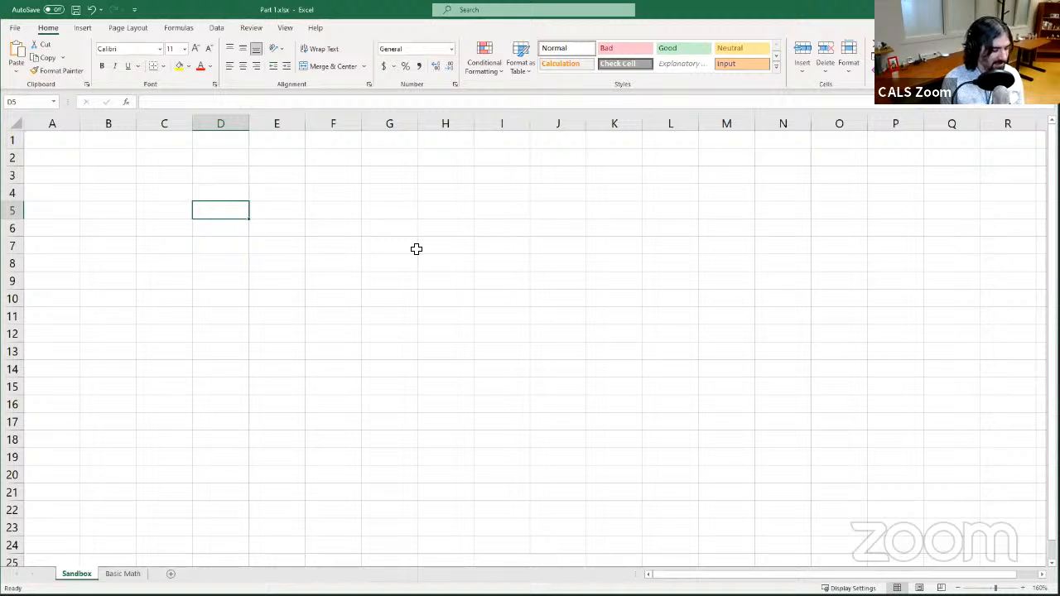
pyautogui.write('this is data')
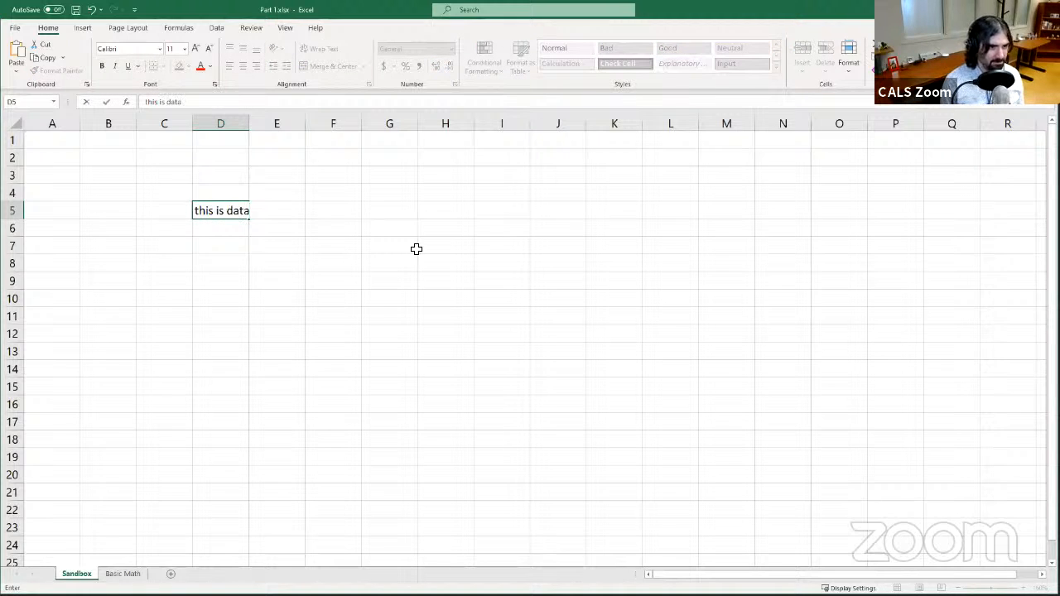
pyautogui.press('Return')
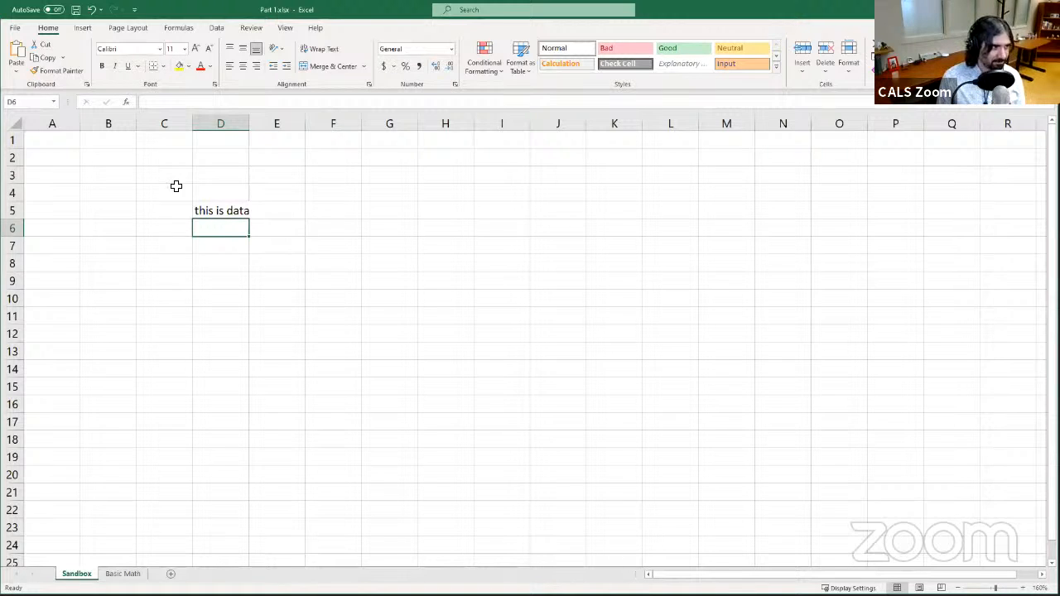
pyautogui.click(233, 210)
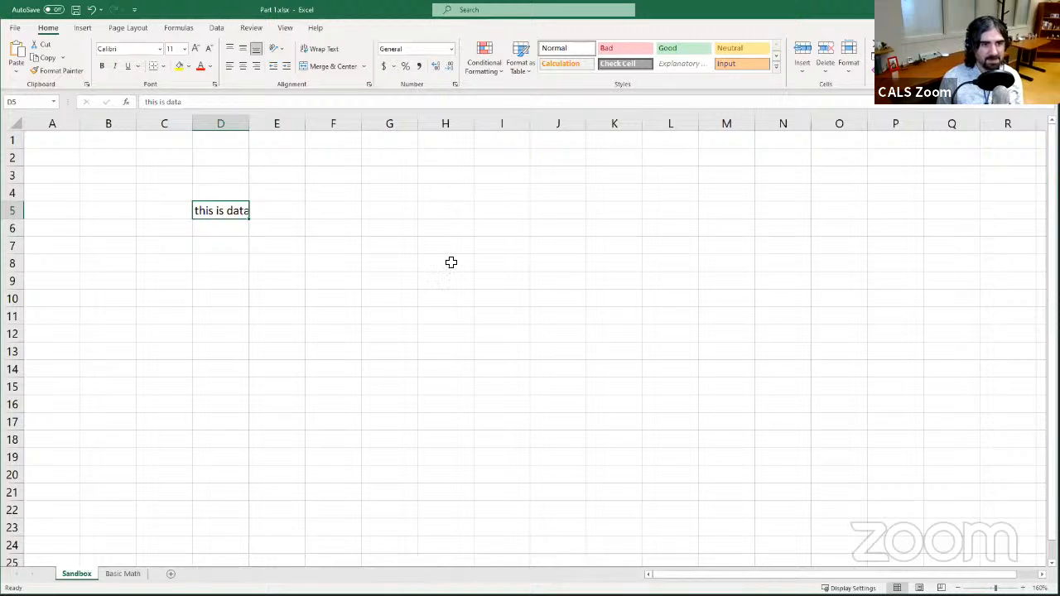
# - Enter the number 23 in cell H11
pyautogui.click(450, 312)
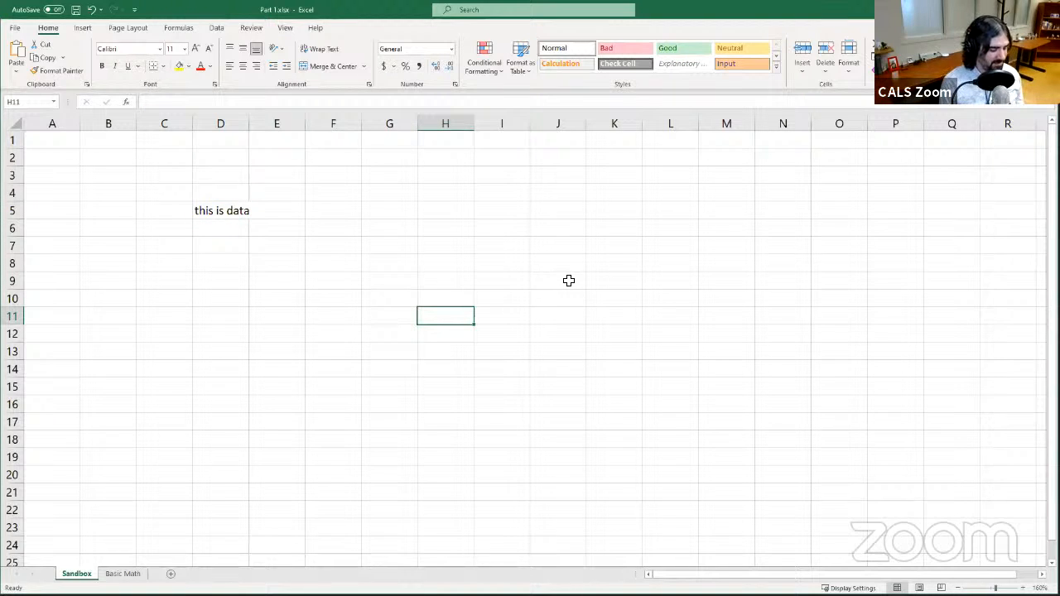
pyautogui.write('23')
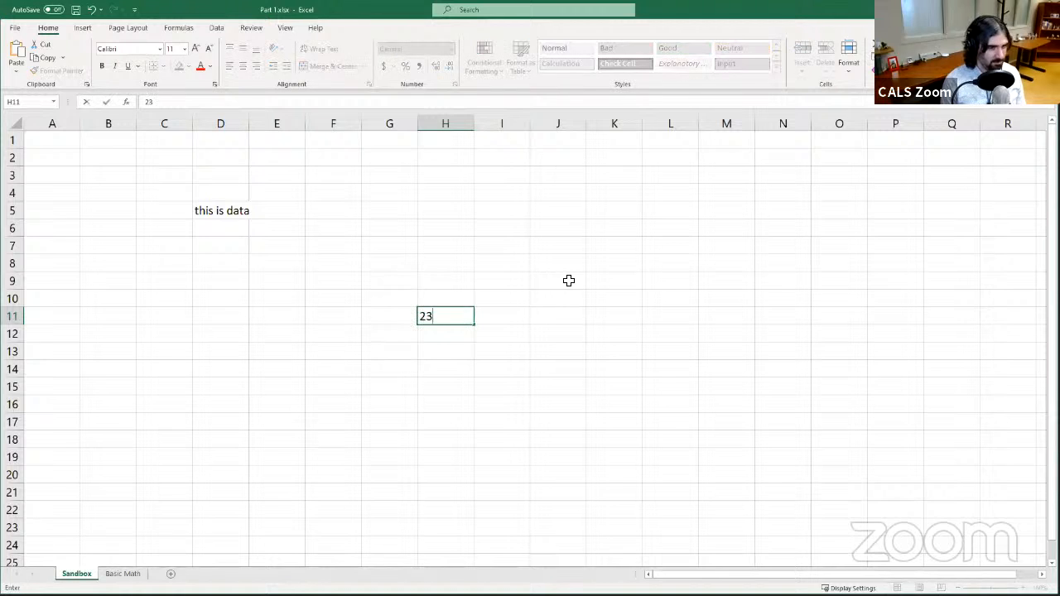
pyautogui.press('Return')
# - Enter the text test test in cell E12
pyautogui.click(272, 334)
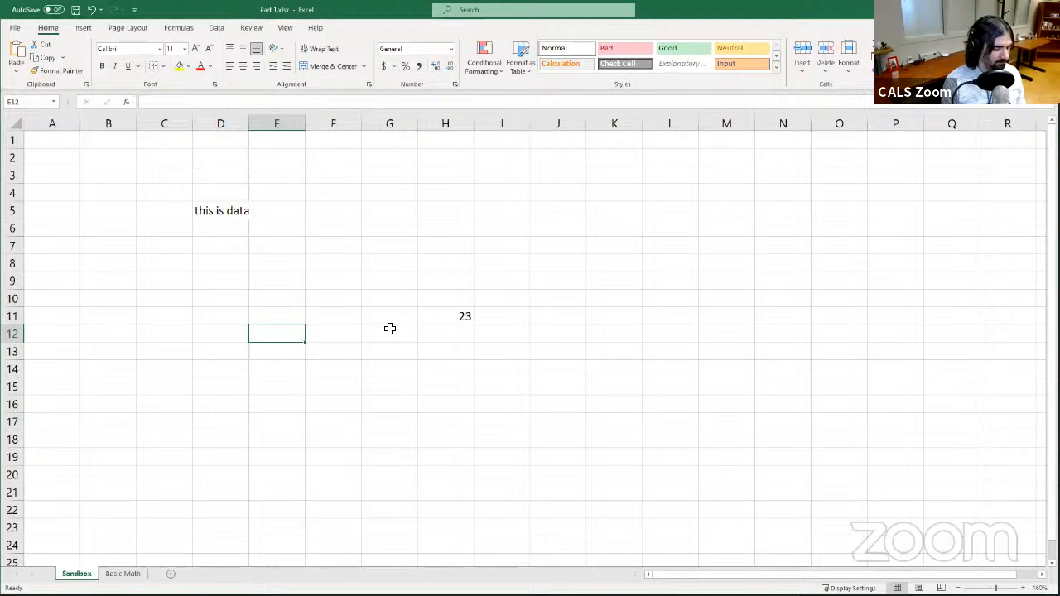
pyautogui.write('t')
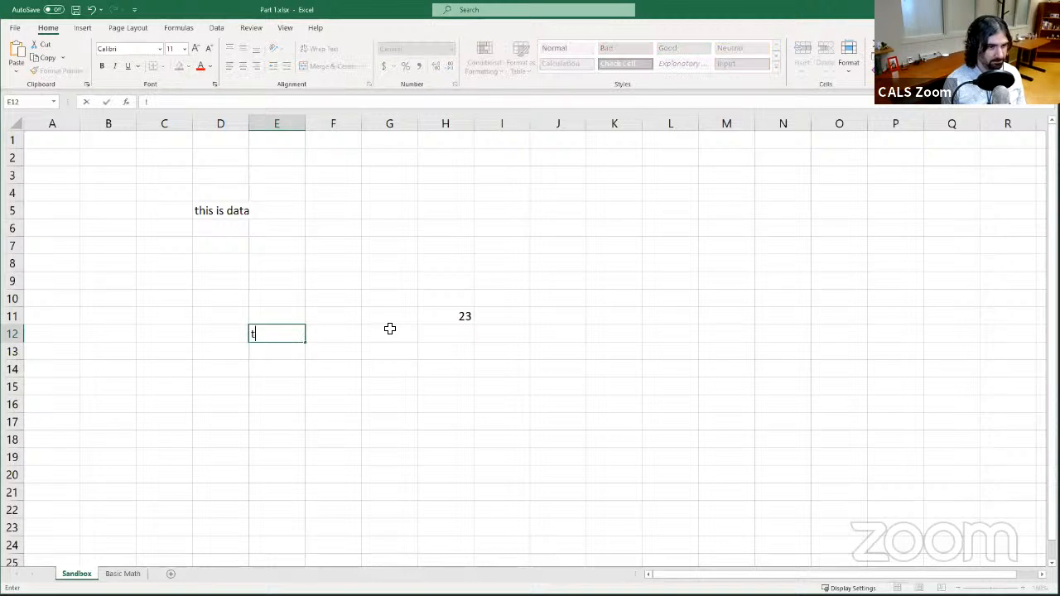
pyautogui.write('est t')
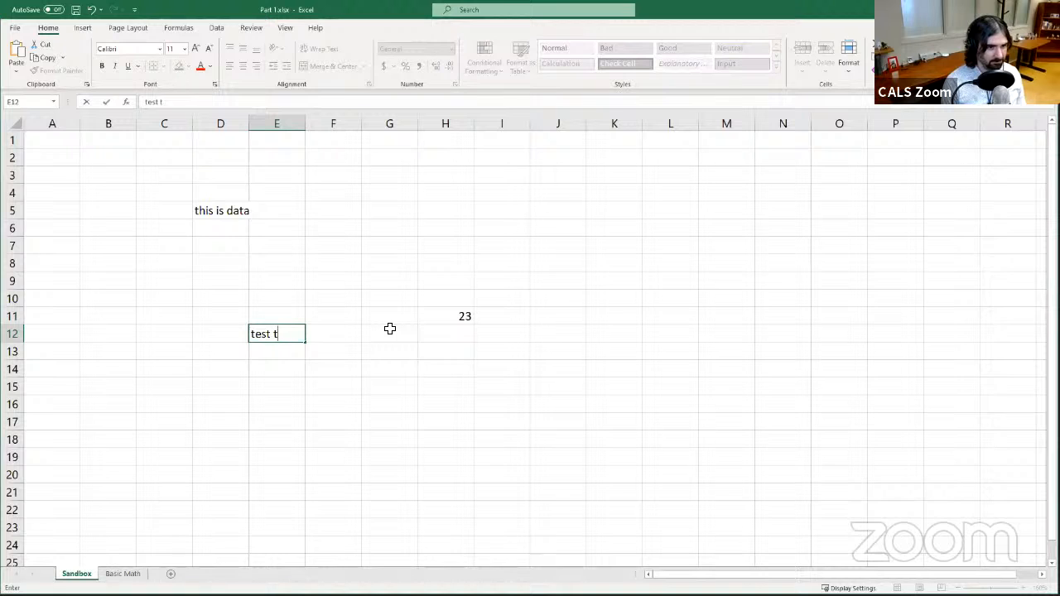
pyautogui.write('est')
pyautogui.press('Return')
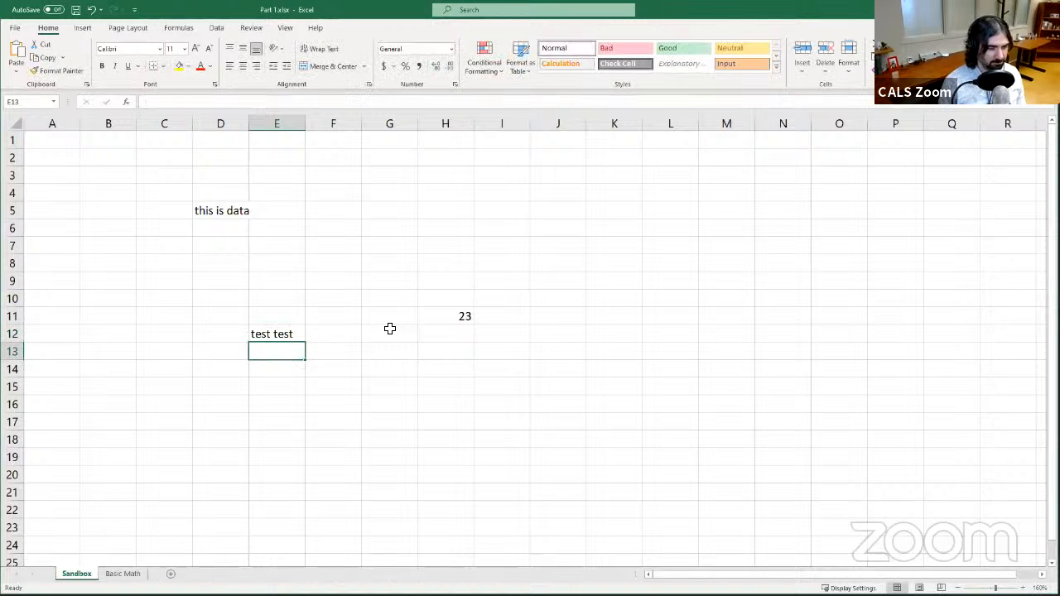
# - Enter the text Peter Piper picked a peck of pickled peppers in cell K9
pyautogui.click(623, 277)
pyautogui.write('P')
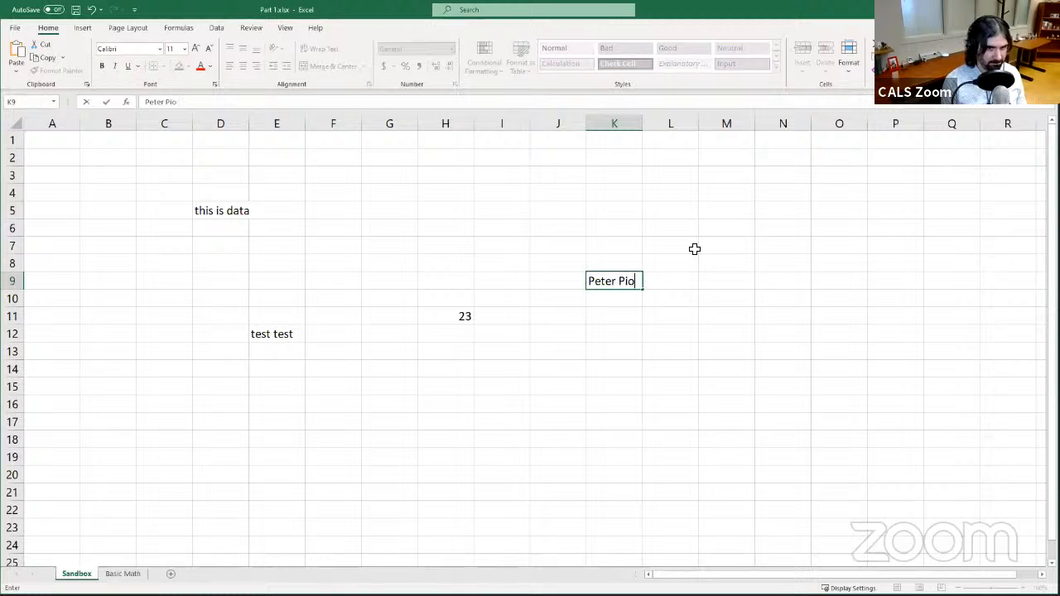
pyautogui.write('eter Piper pi')
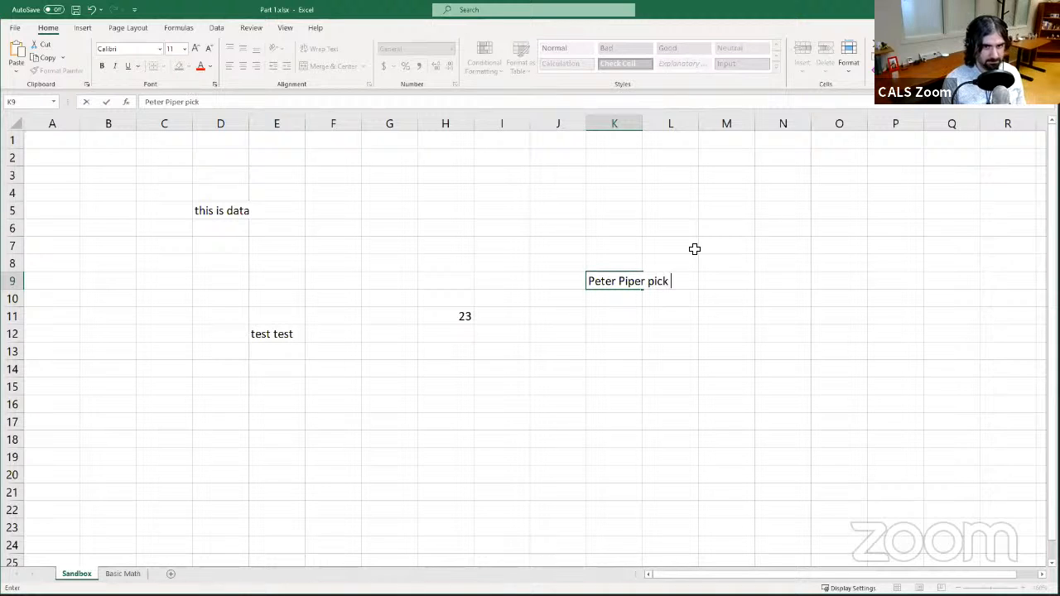
pyautogui.write('cked a peck o')
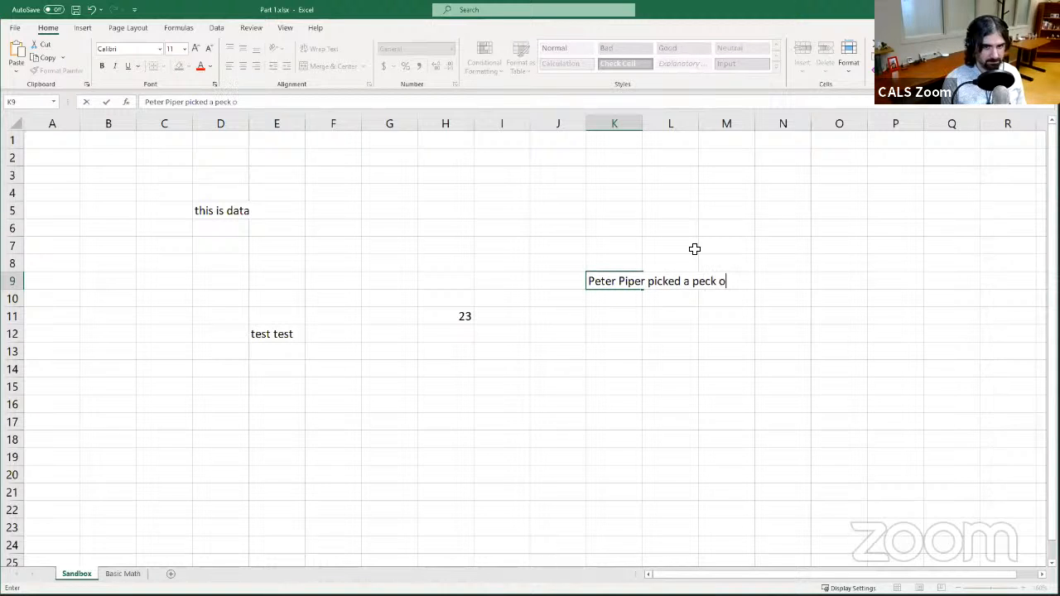
pyautogui.write('f picked')
pyautogui.press('BackSpace')
pyautogui.press('BackSpace')
pyautogui.press('BackSpace')
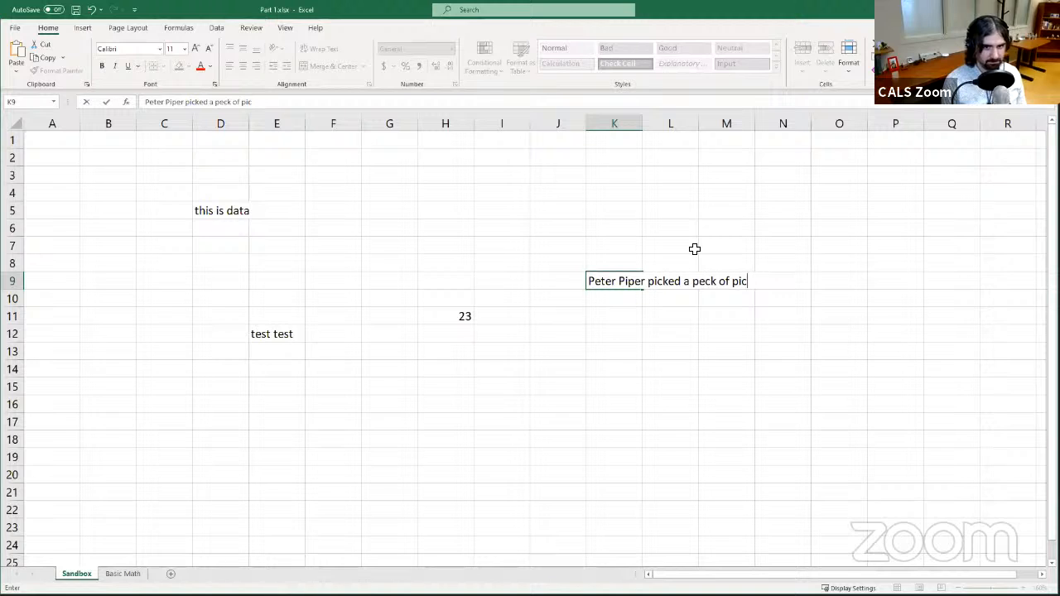
pyautogui.write('kled pe')
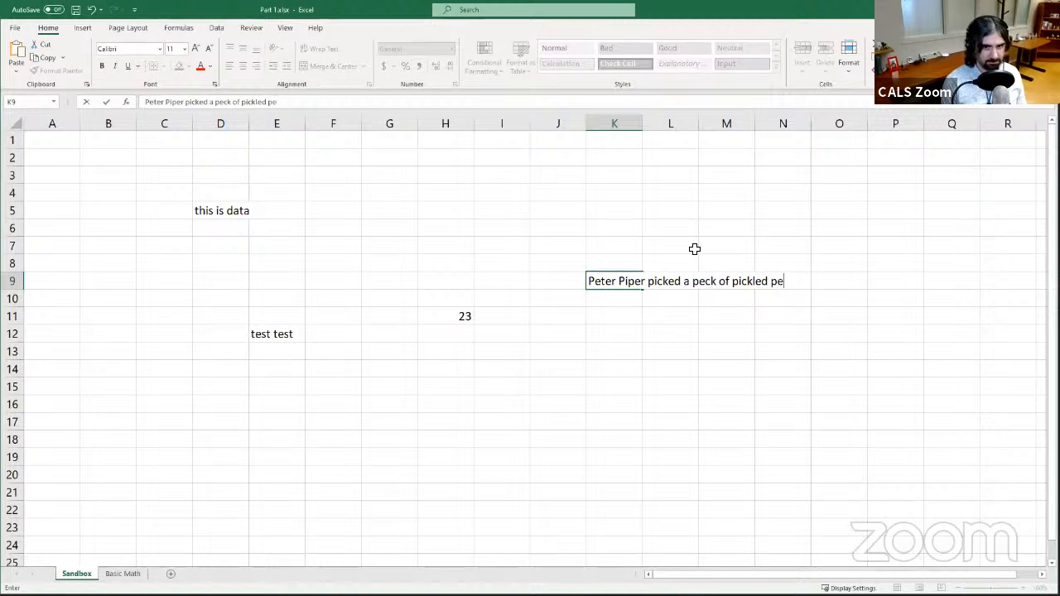
pyautogui.write('ppers')
pyautogui.press('Return')
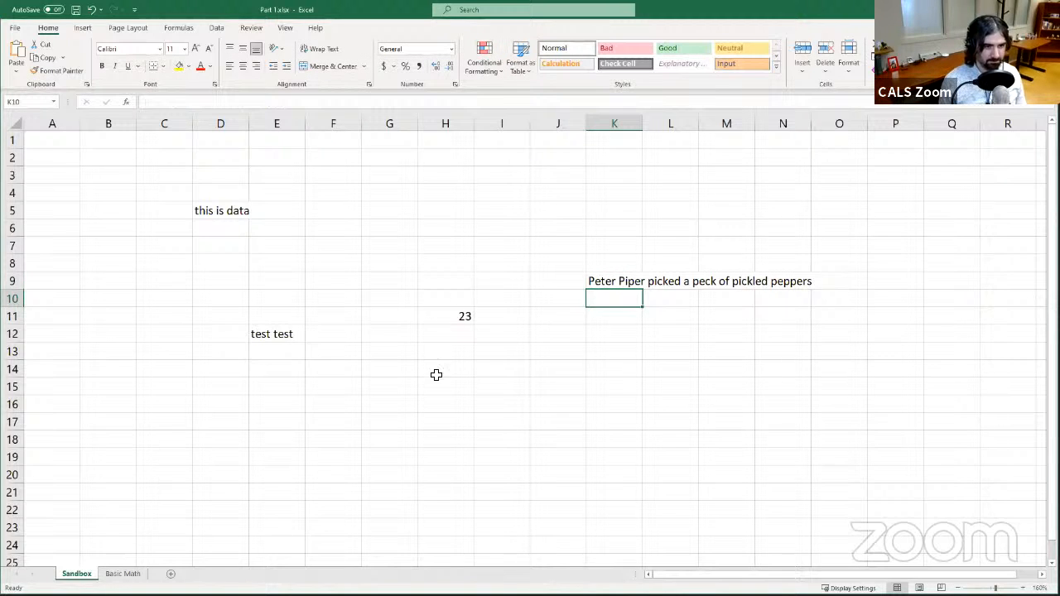
# - Enter the random text oinoinoliknlknoihno in cell A19
pyautogui.click(73, 454)
pyautogui.write('o')
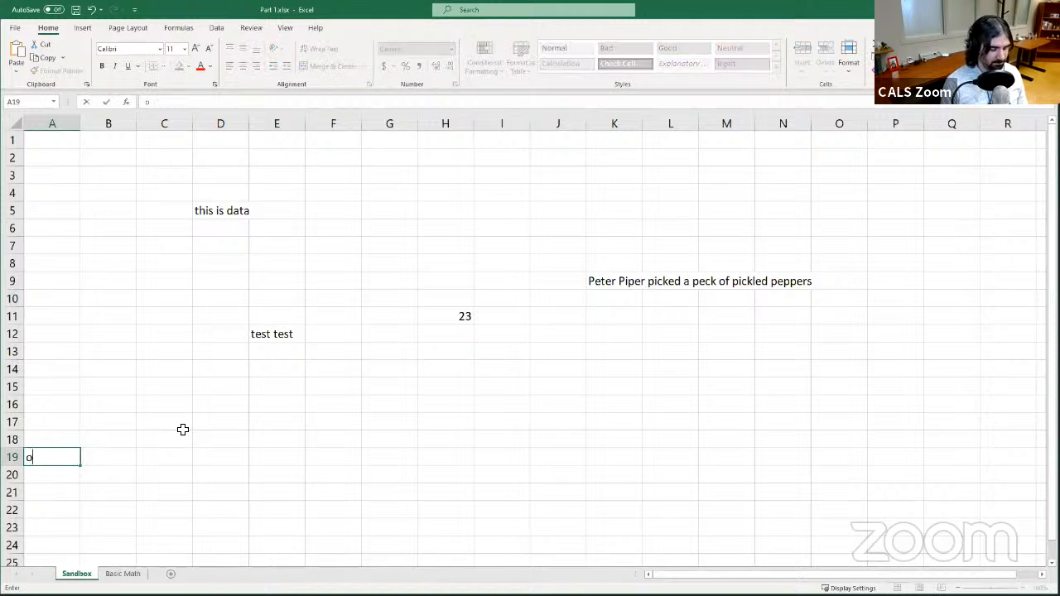
pyautogui.write('inoinoliknlknoihno')
pyautogui.press('Return')
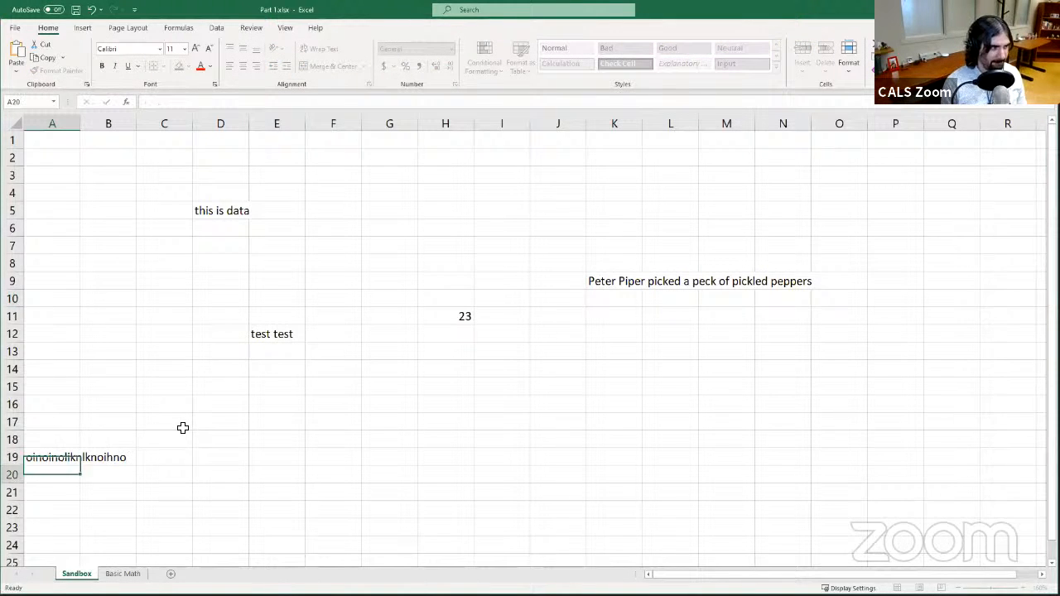
# - Enter the text something in cell F7, moving to the next cell to the right
pyautogui.click(397, 363)
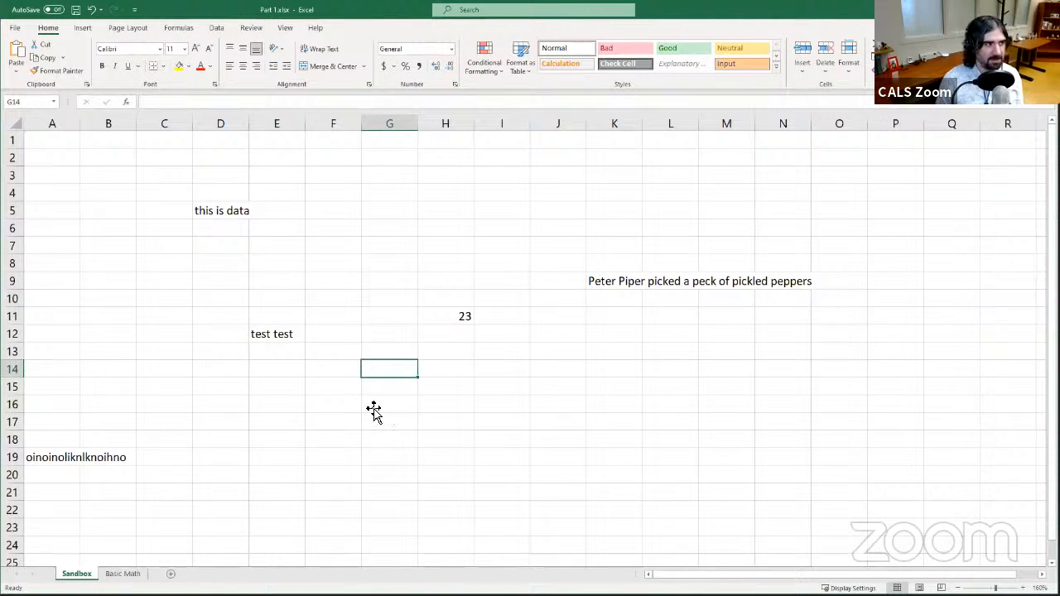
pyautogui.click(453, 321)
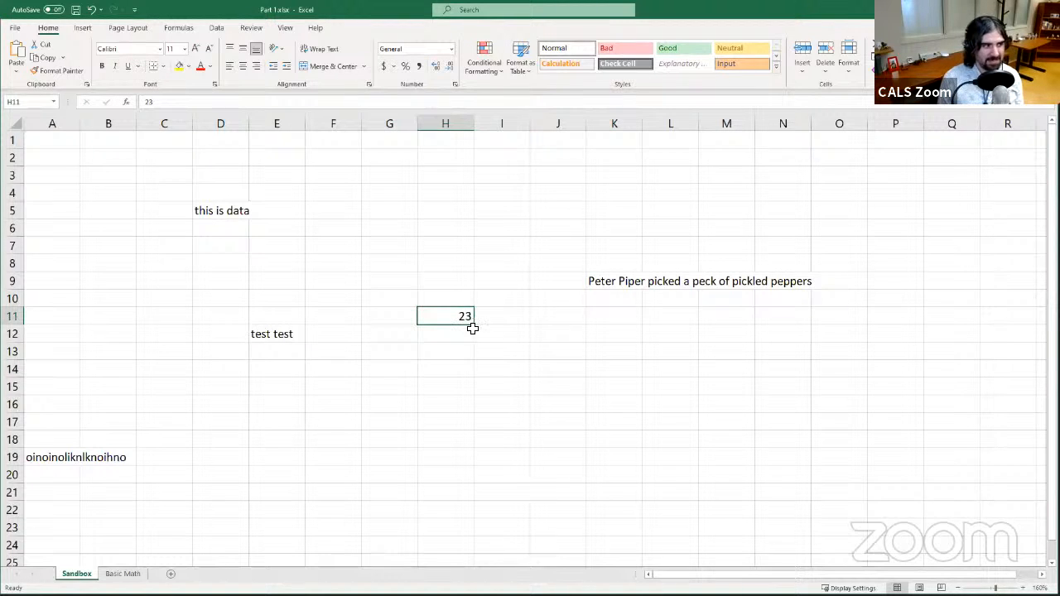
pyautogui.click(462, 335)
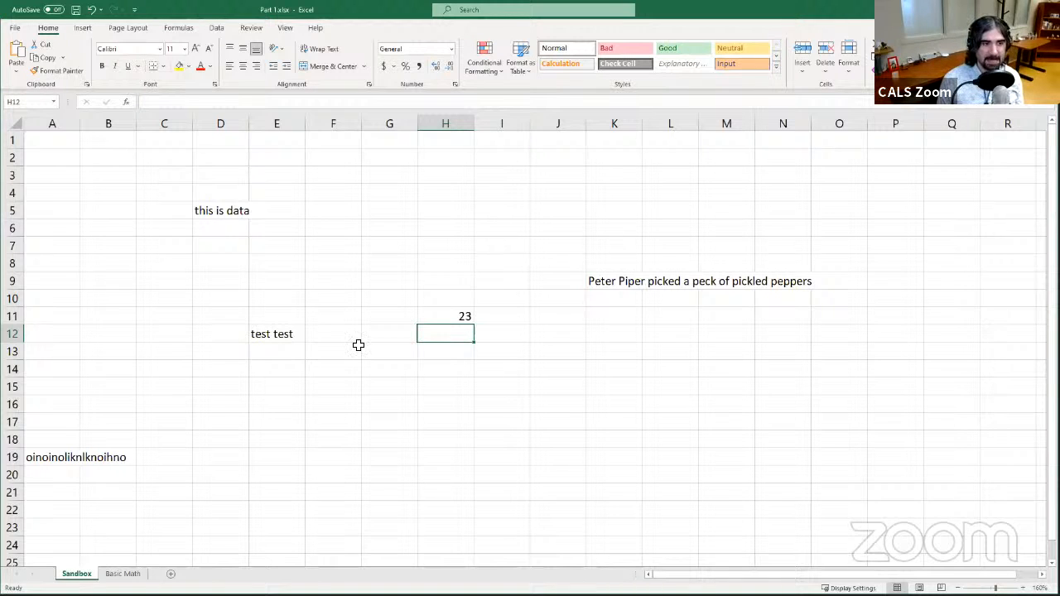
pyautogui.click(345, 243)
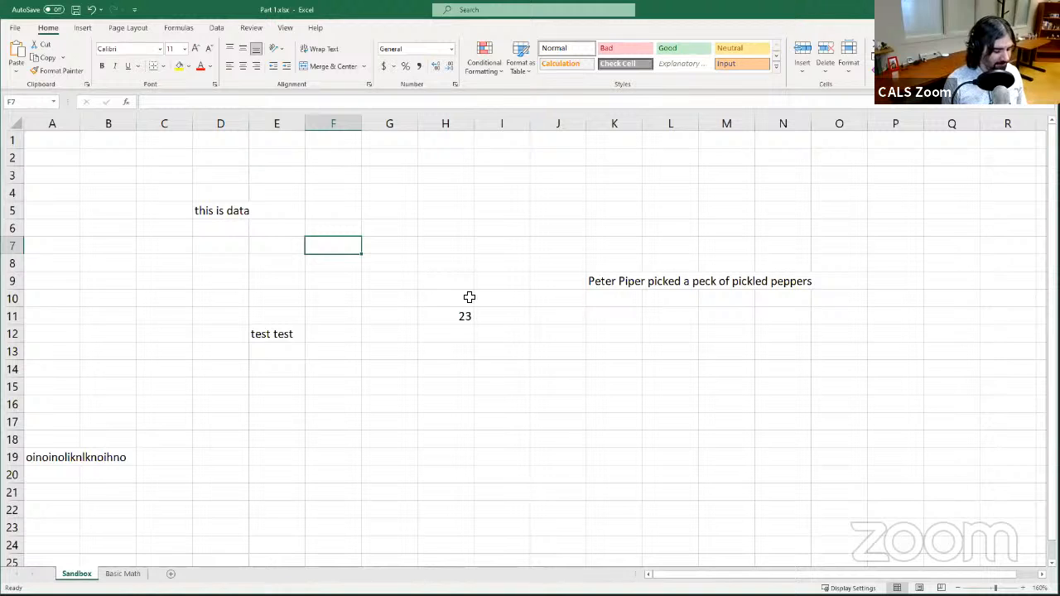
pyautogui.write('something')
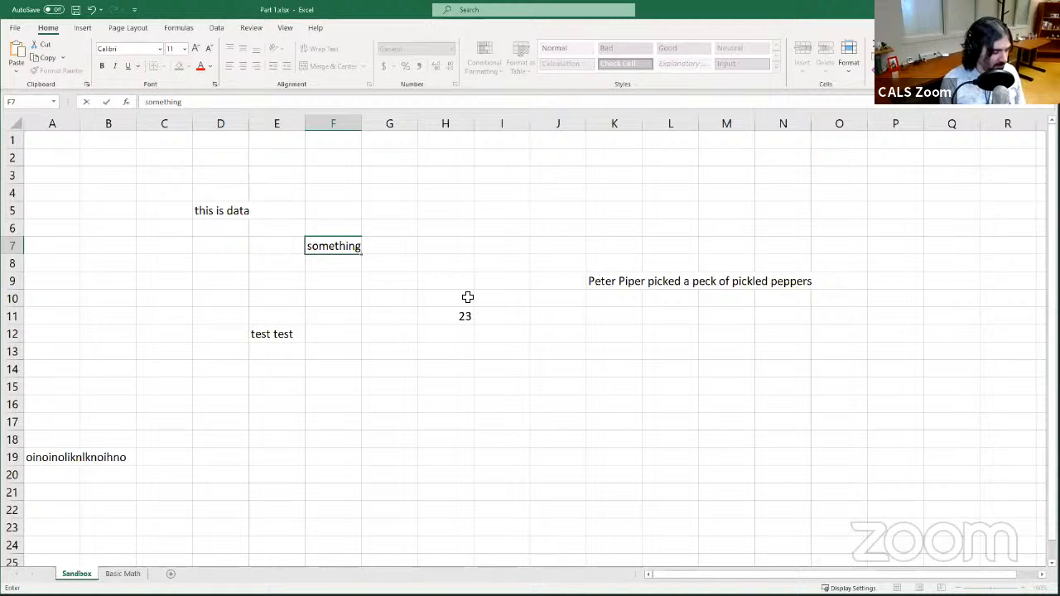
pyautogui.press('Tab')
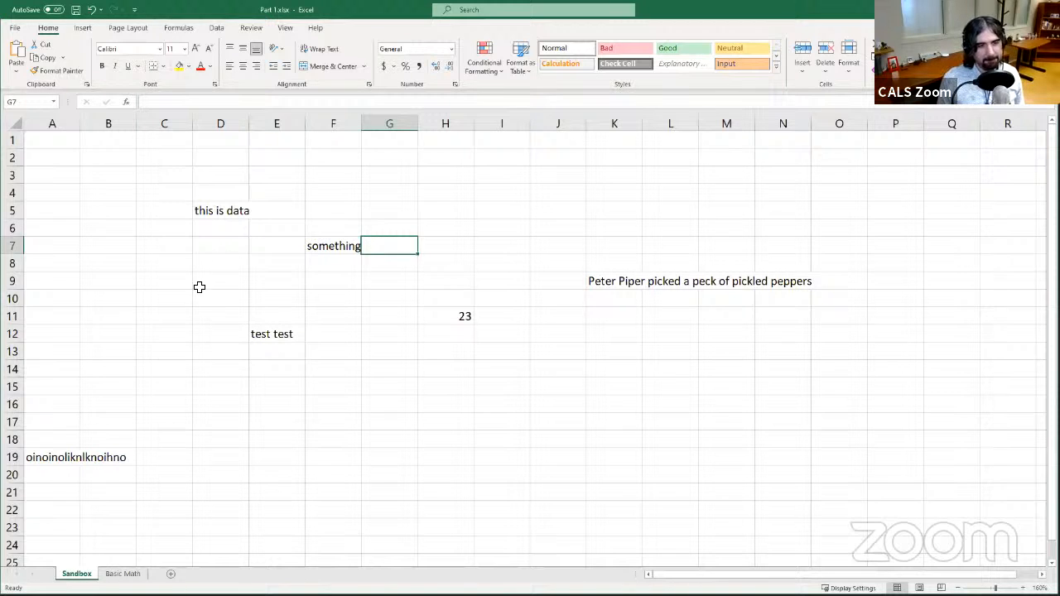
# - Enter the text ou in cell C9
pyautogui.click(160, 269)
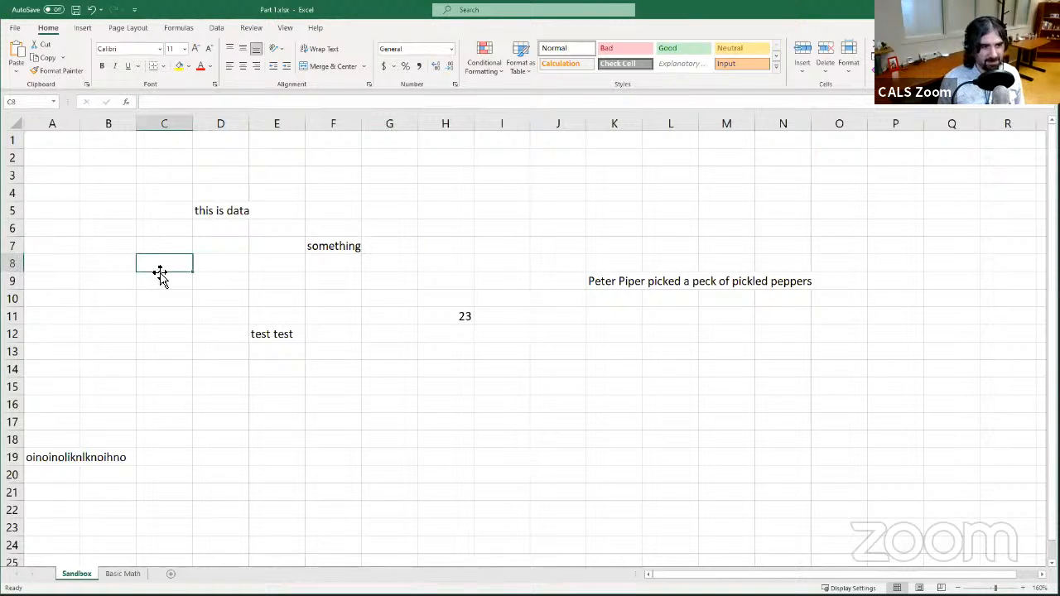
pyautogui.click(159, 278)
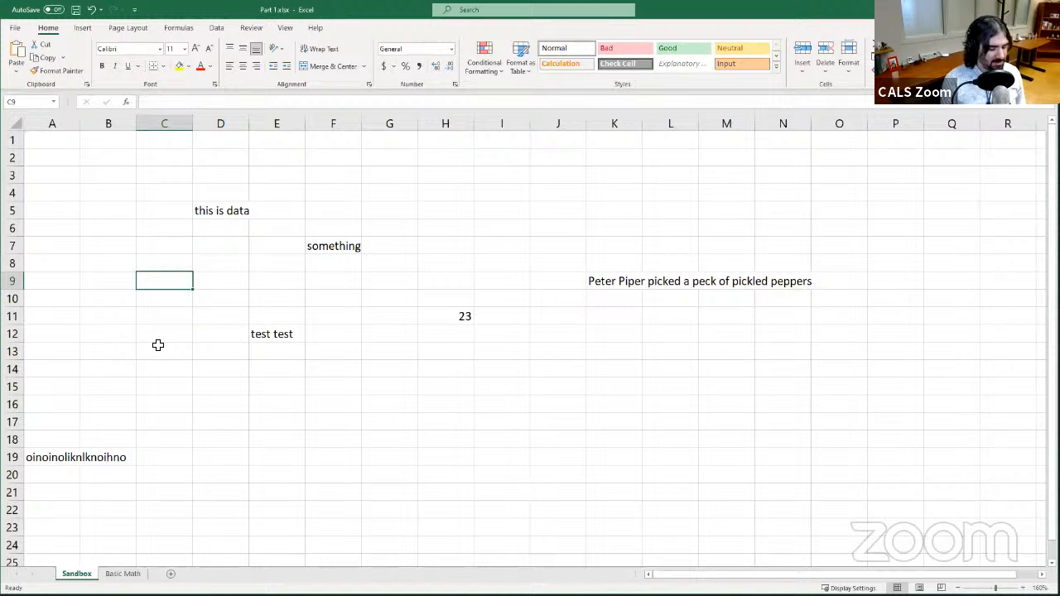
pyautogui.write('ou')
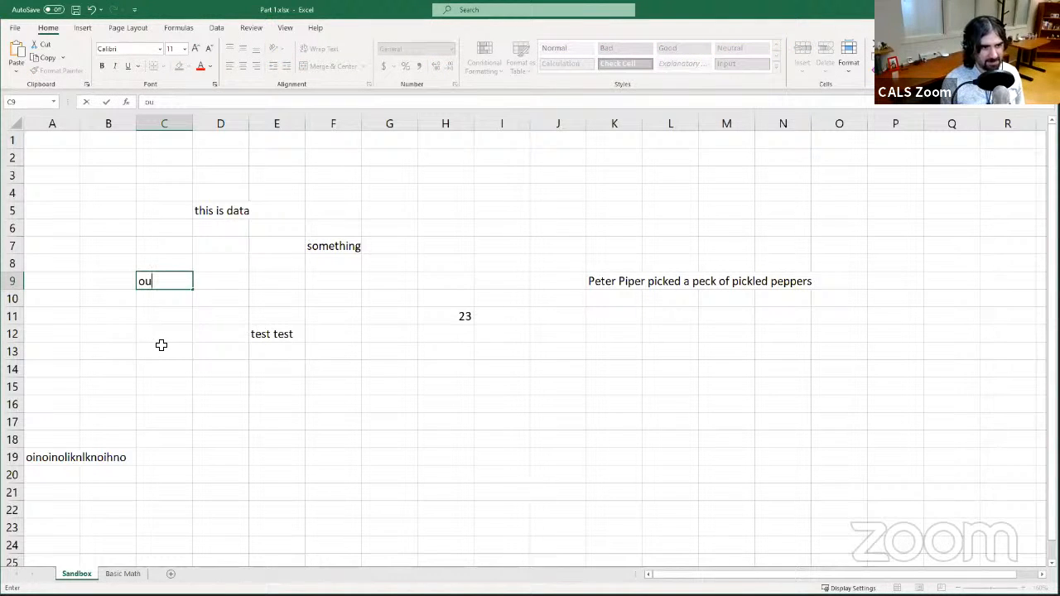
pyautogui.press('Return')
# - Move the active cell step by step among the cells surrounding C9, ending back on C9
pyautogui.press('Up')
pyautogui.press('Up')
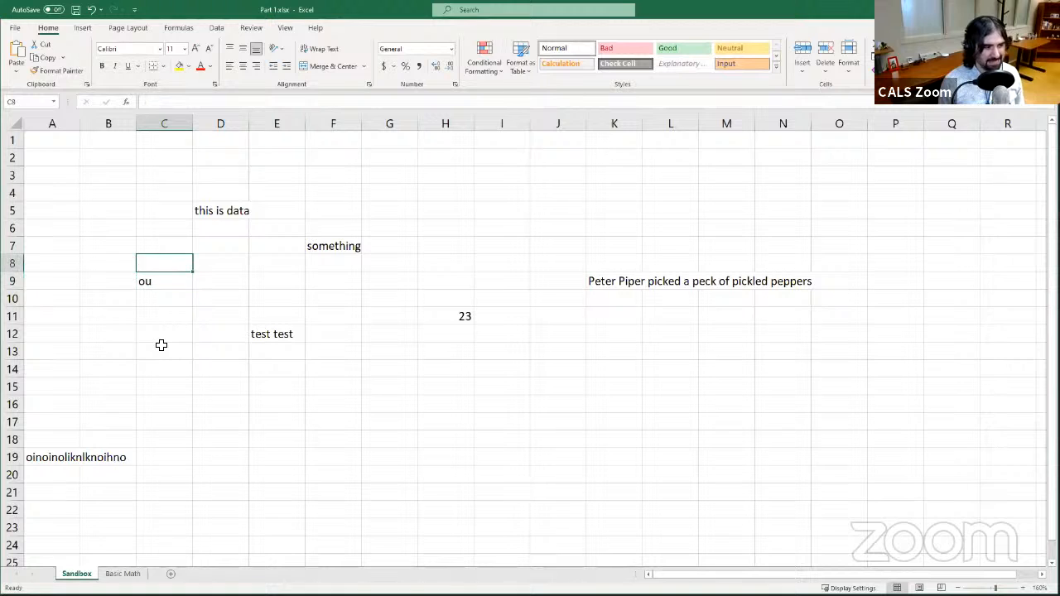
pyautogui.press('Left')
pyautogui.press('Down')
pyautogui.press('Right')
pyautogui.press('Right')
pyautogui.press('Left')
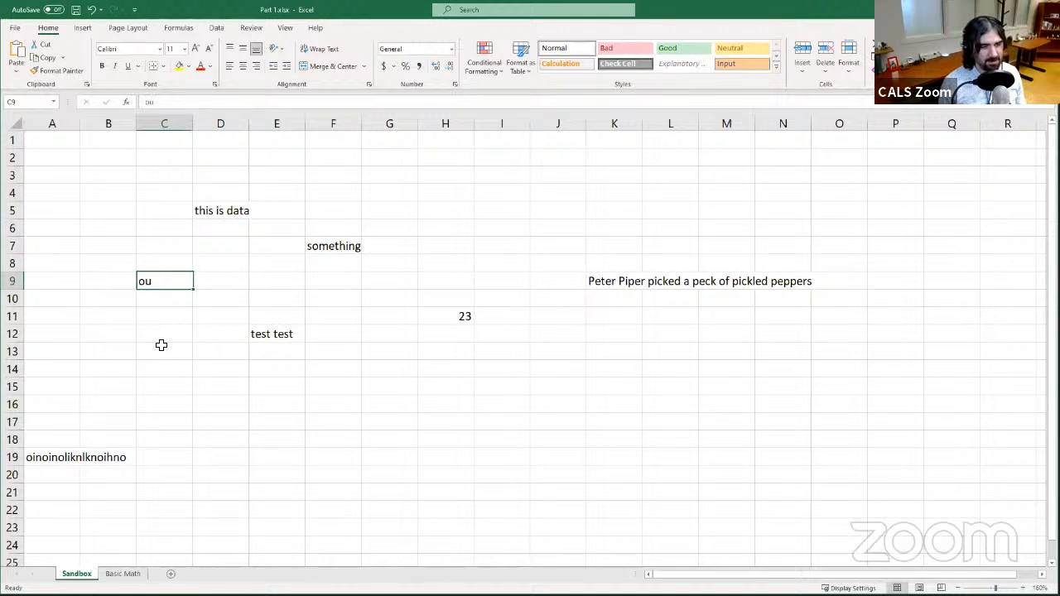
pyautogui.press('Down')
pyautogui.press('Up')
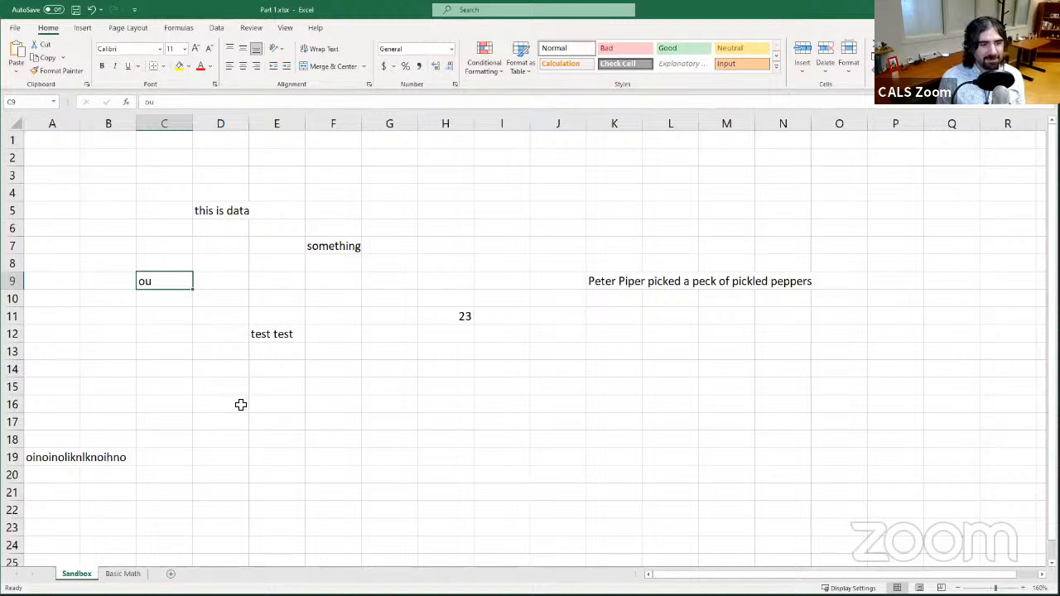
# - Start entering the text mistake in cell D15
pyautogui.click(225, 386)
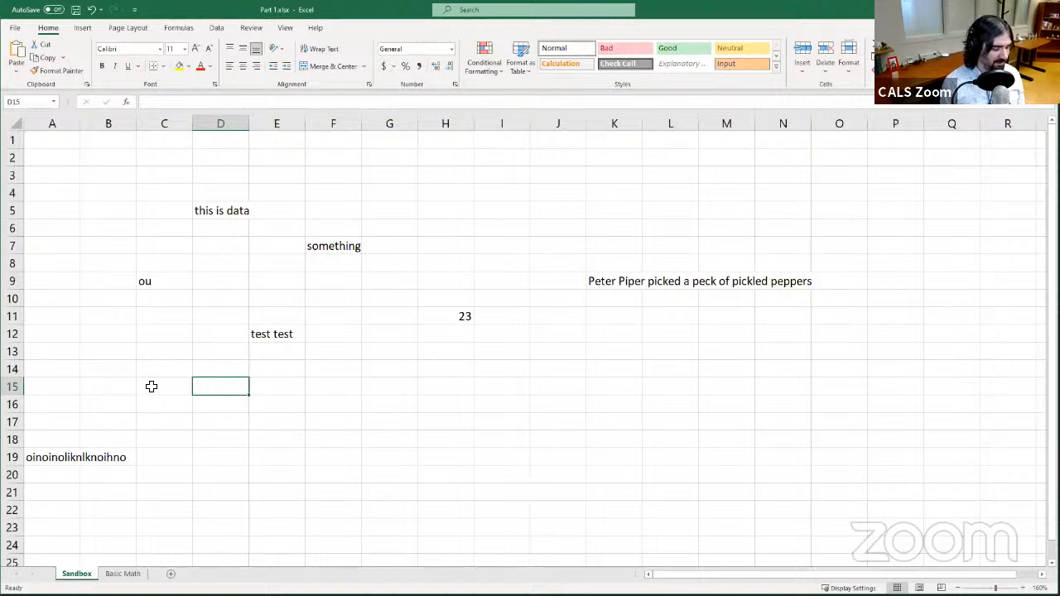
pyautogui.write('mistake')
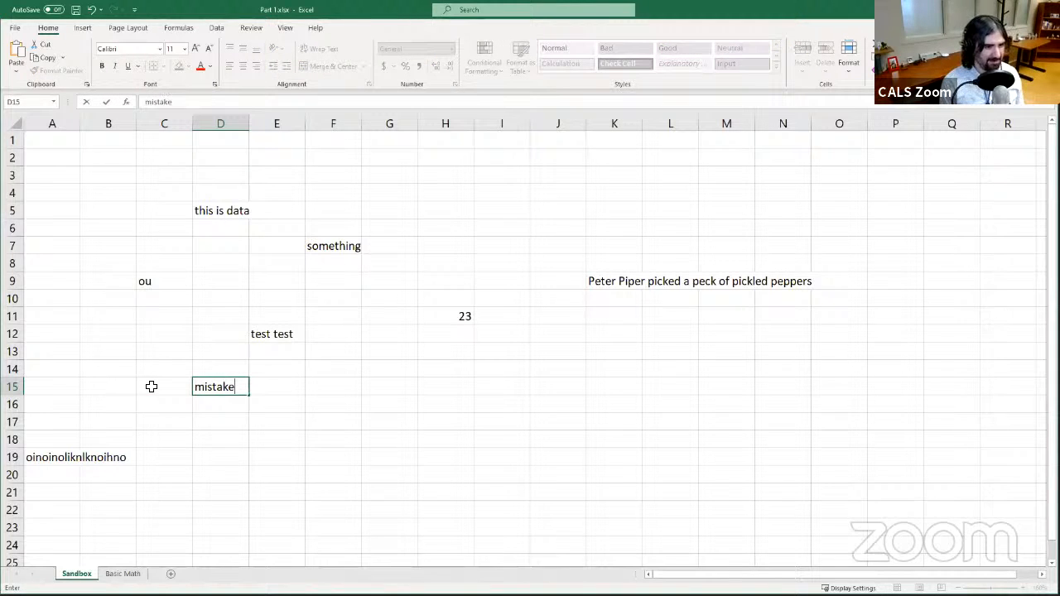
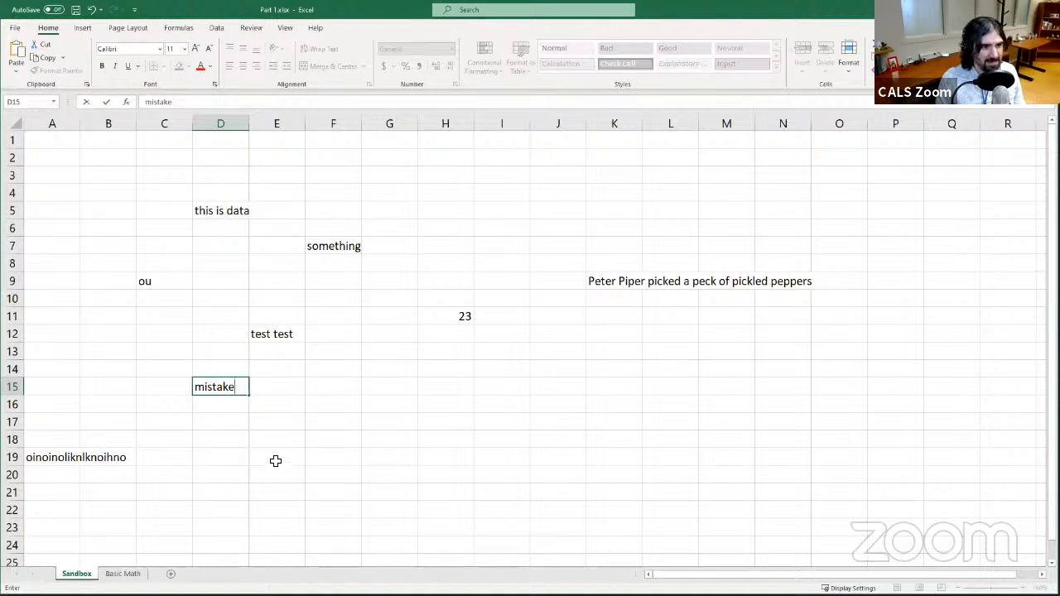
# - Cancel the unfinished entry in D15 and change cell H11's value to 223 through the formula bar
pyautogui.press('Escape')
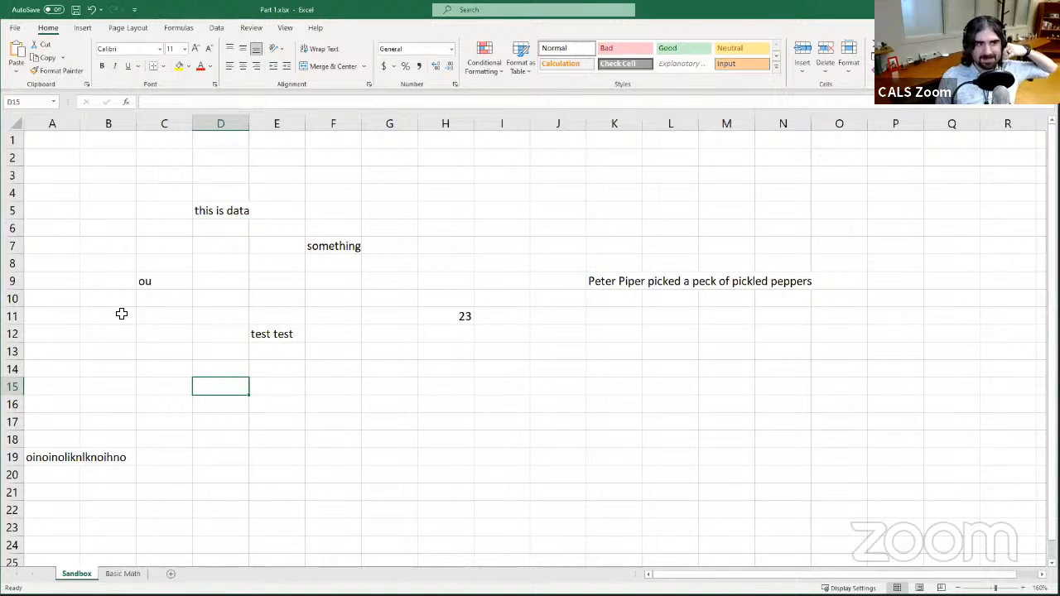
pyautogui.click(150, 348)
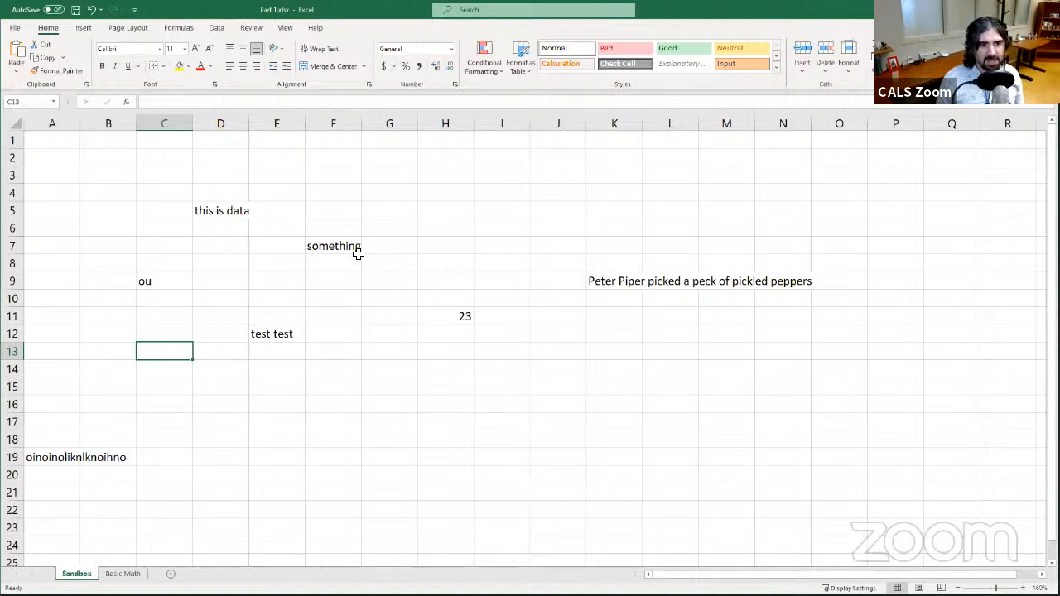
pyautogui.click(451, 315)
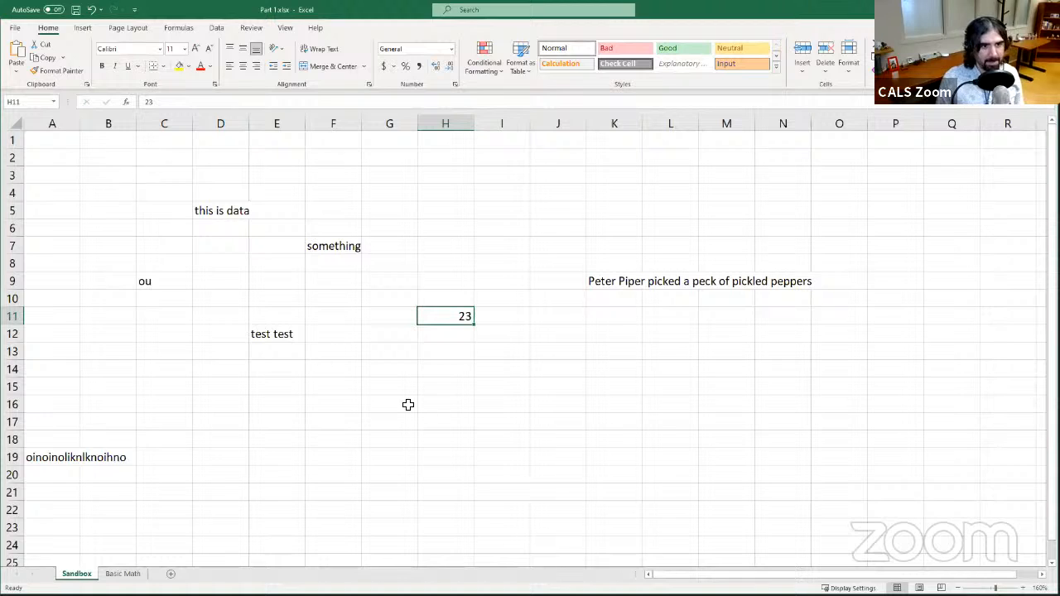
pyautogui.click(151, 105)
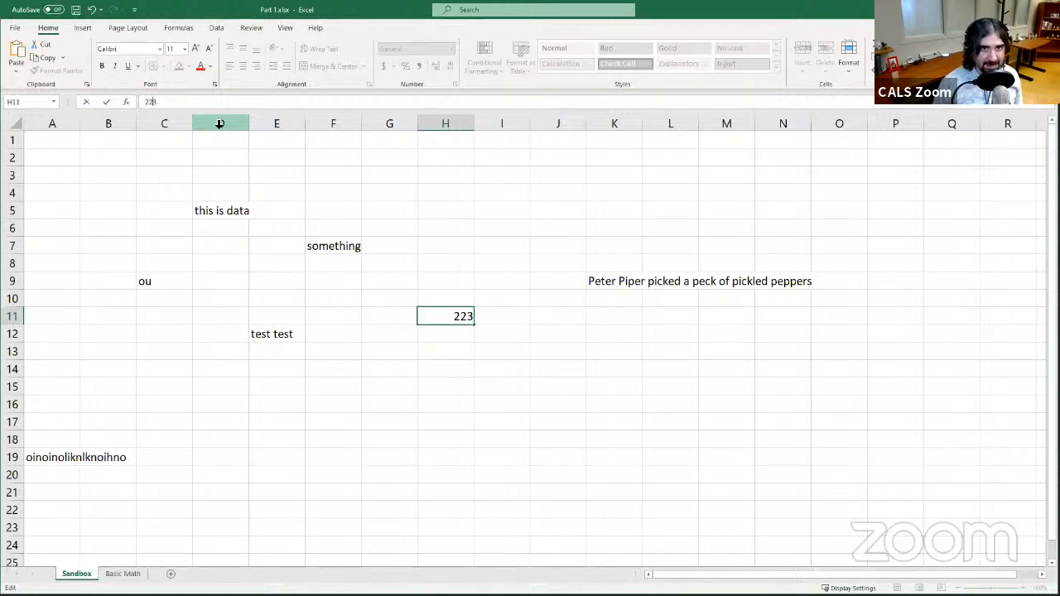
pyautogui.click(106, 103)
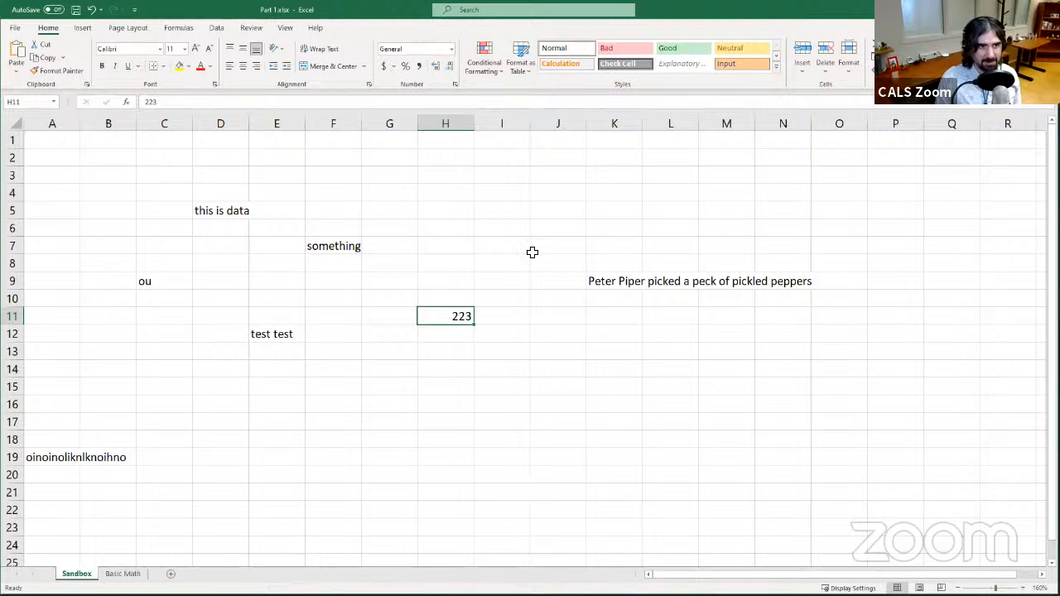
# - Select various cells around columns G to I to demonstrate moving the active cell
pyautogui.click(509, 228)
pyautogui.click(407, 196)
pyautogui.click(450, 249)
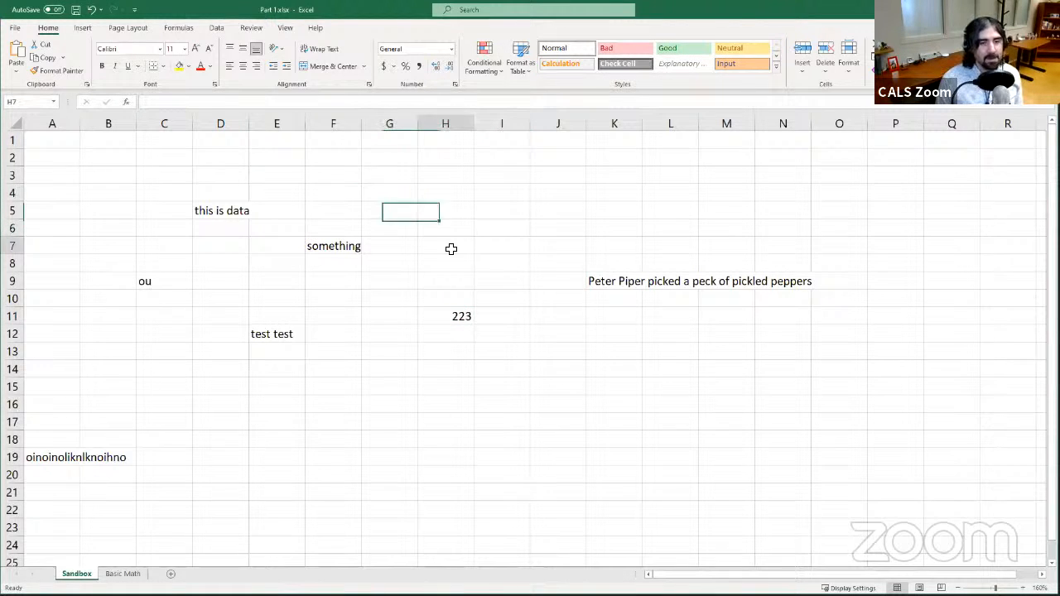
pyautogui.click(488, 210)
pyautogui.click(408, 174)
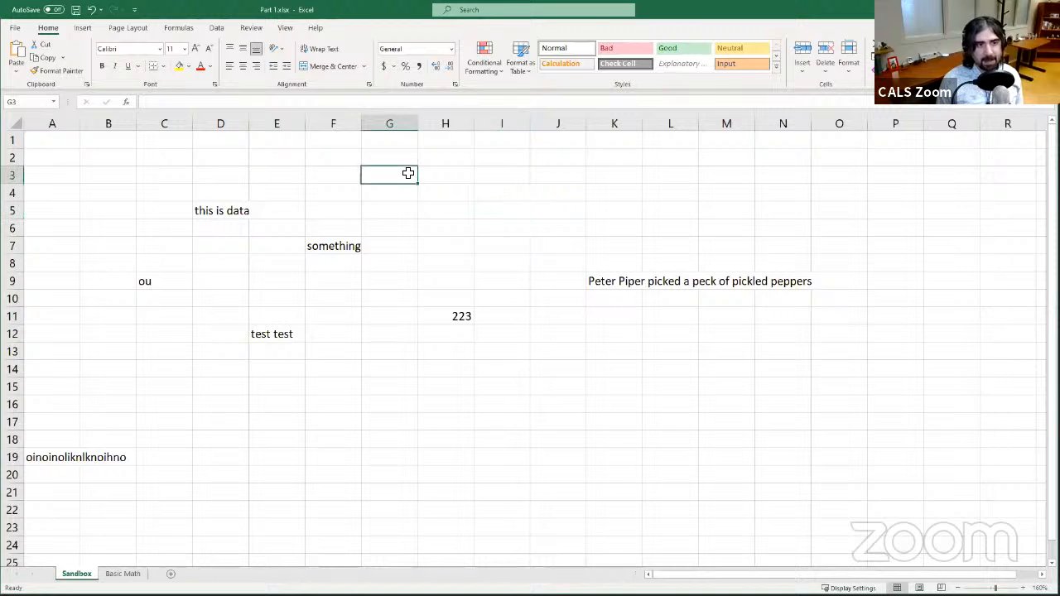
pyautogui.click(451, 276)
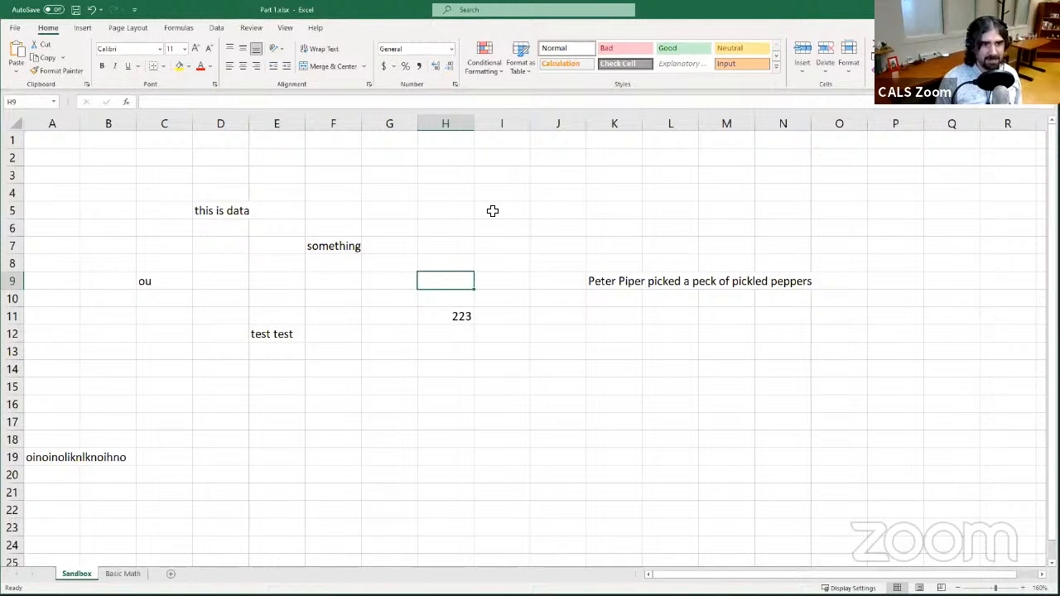
# - Enter 7 in cell L9, directly beside the long text in K9
pyautogui.click(627, 284)
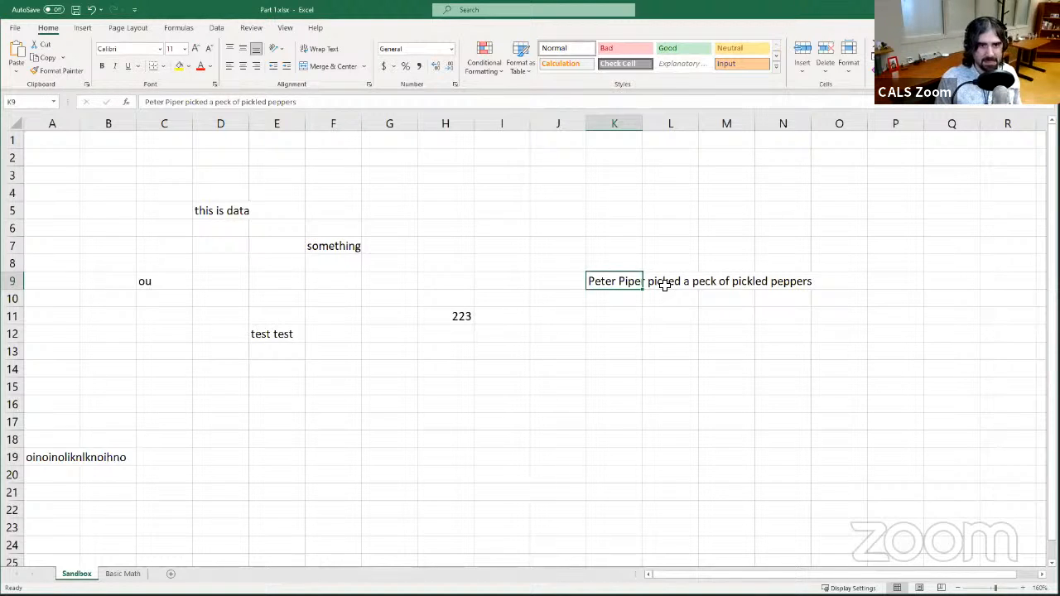
pyautogui.click(664, 285)
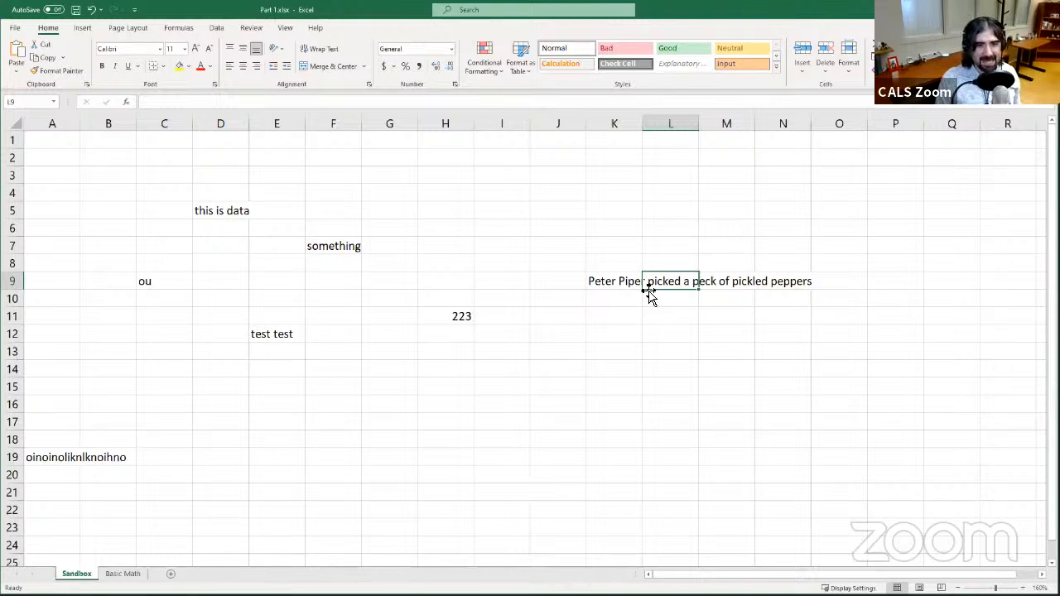
pyautogui.click(609, 285)
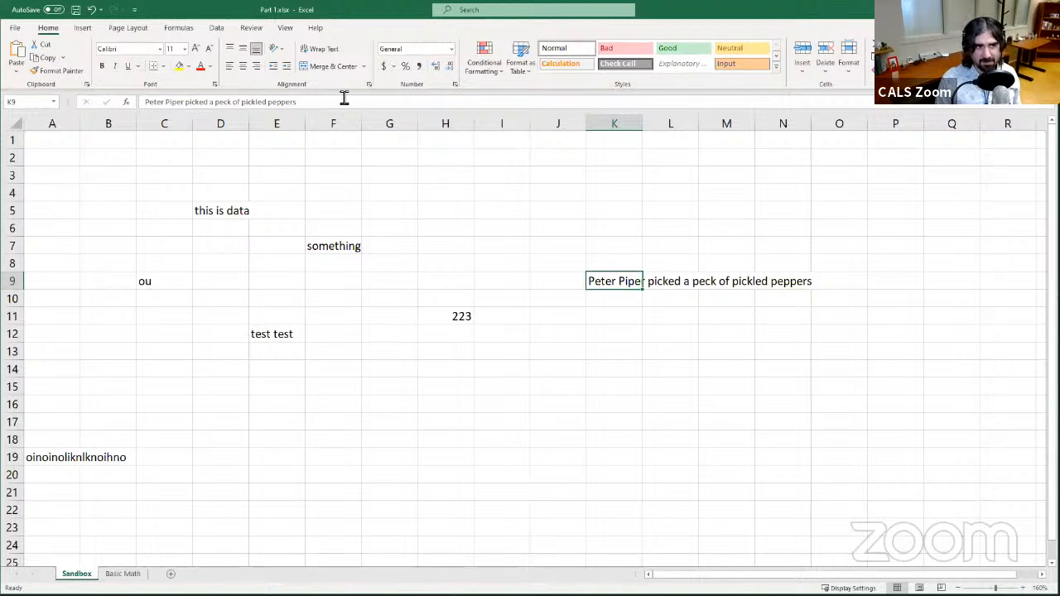
pyautogui.click(670, 280)
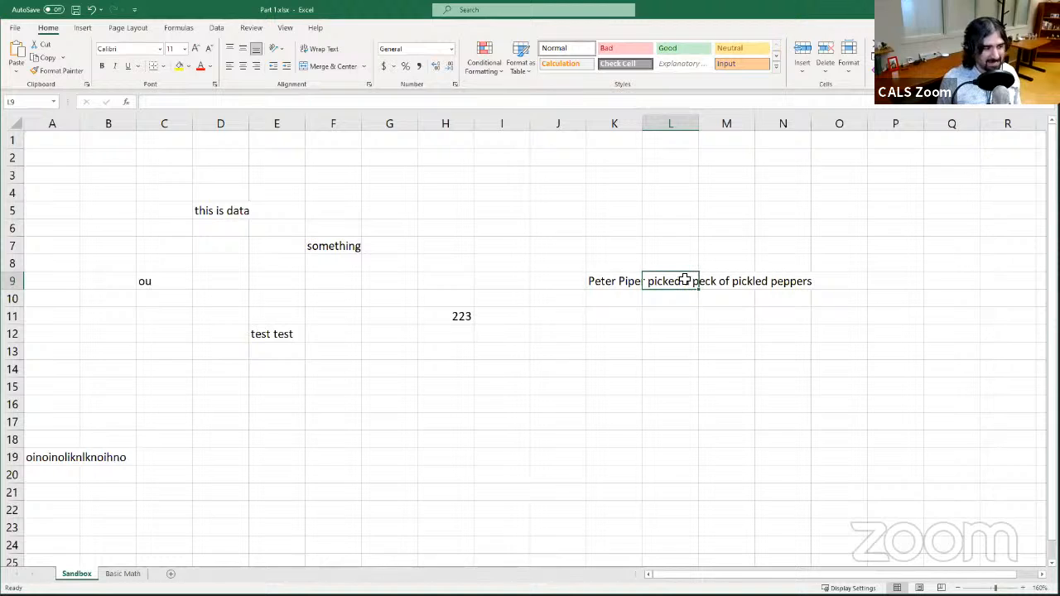
pyautogui.write('7')
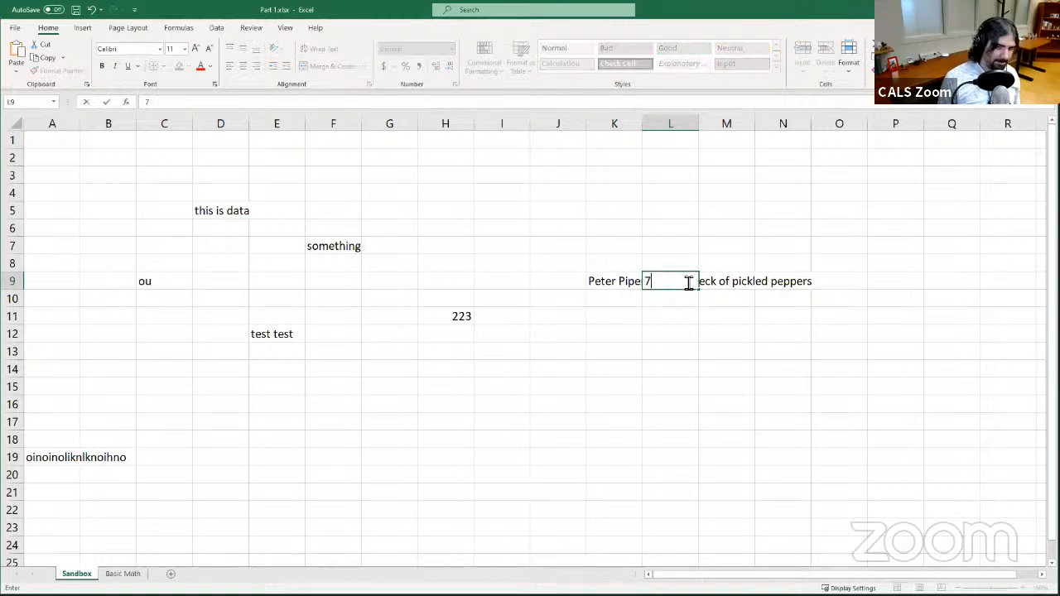
pyautogui.press('Return')
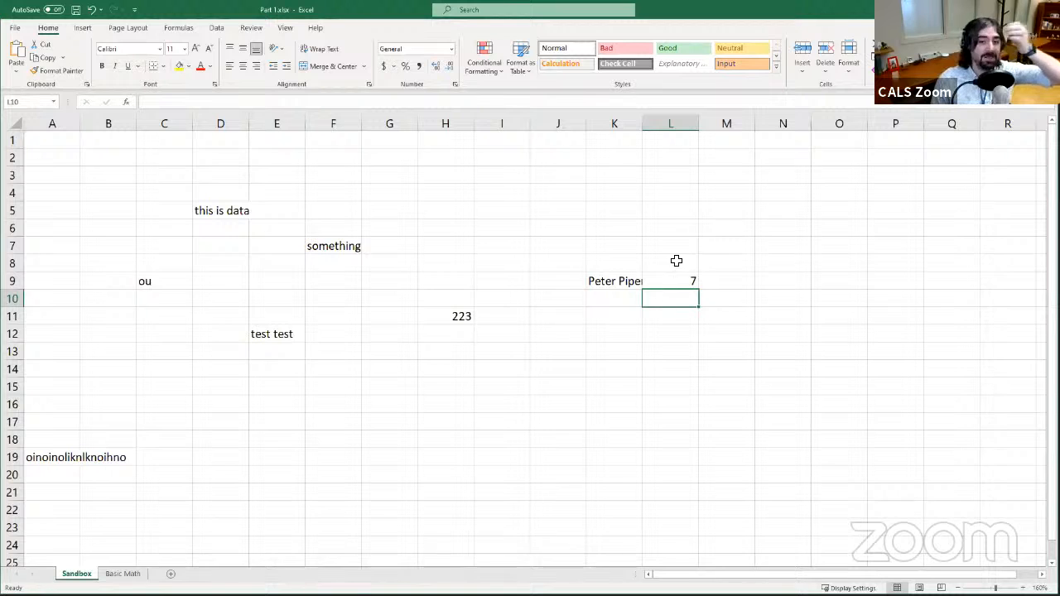
# - Inspect cell K9's full contents and select other cells around H11
pyautogui.click(598, 296)
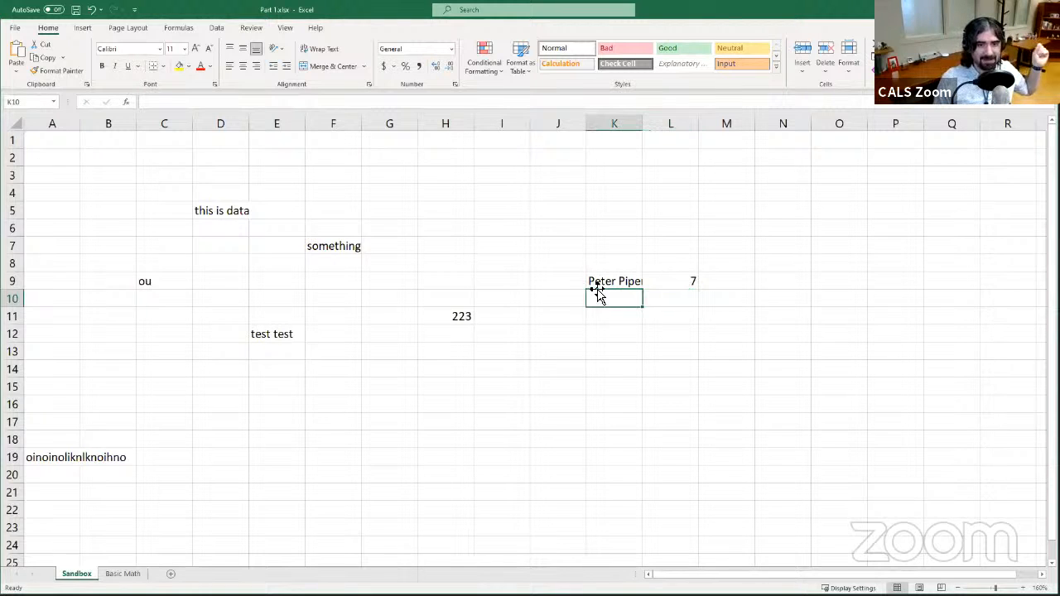
pyautogui.click(593, 278)
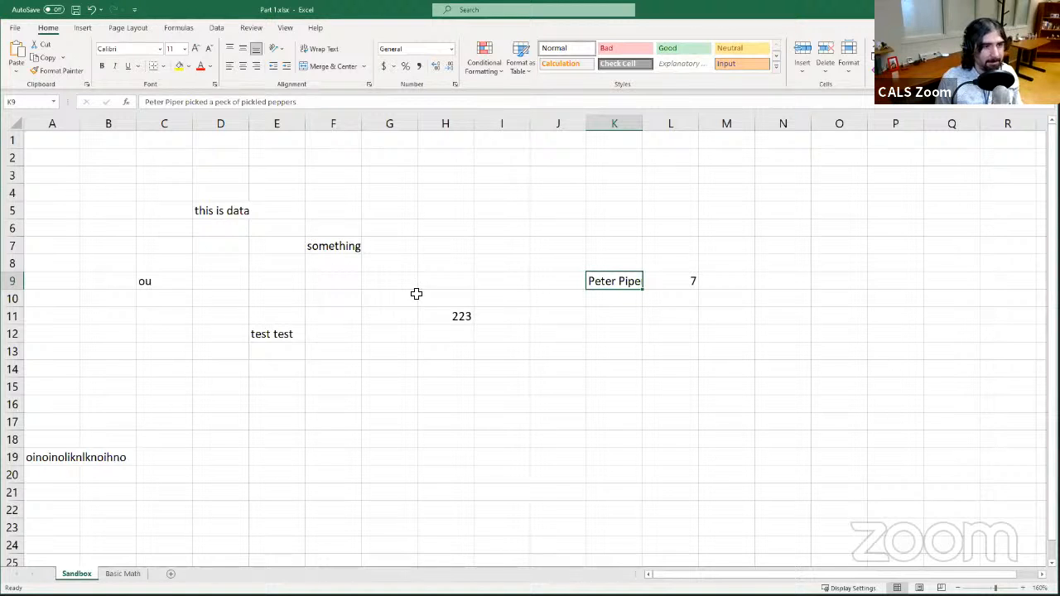
pyautogui.click(499, 209)
pyautogui.click(456, 267)
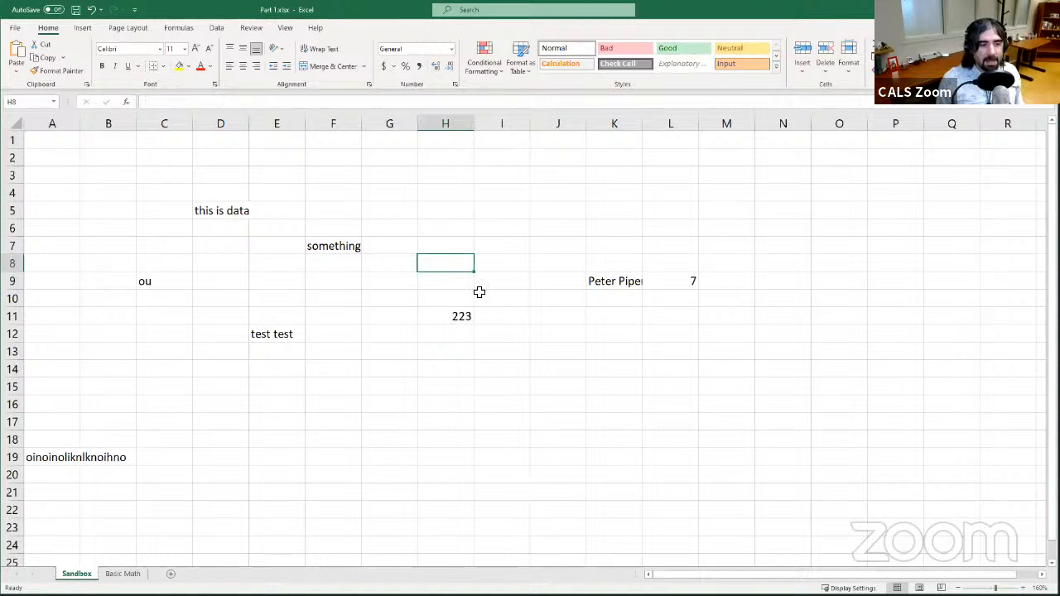
pyautogui.click(447, 311)
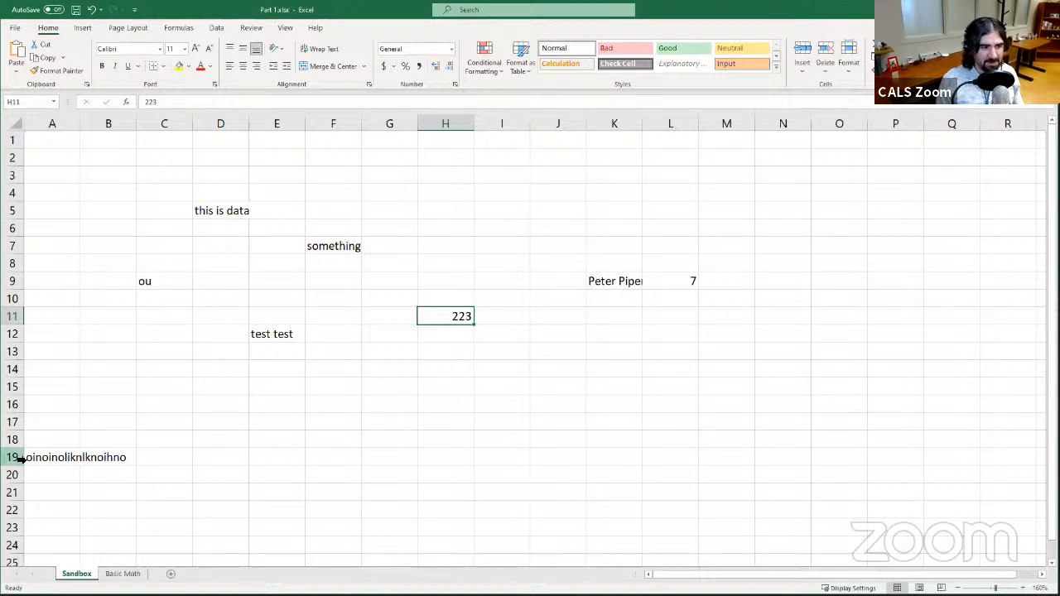
# - Clear the contents of cell A19
pyautogui.click(53, 457)
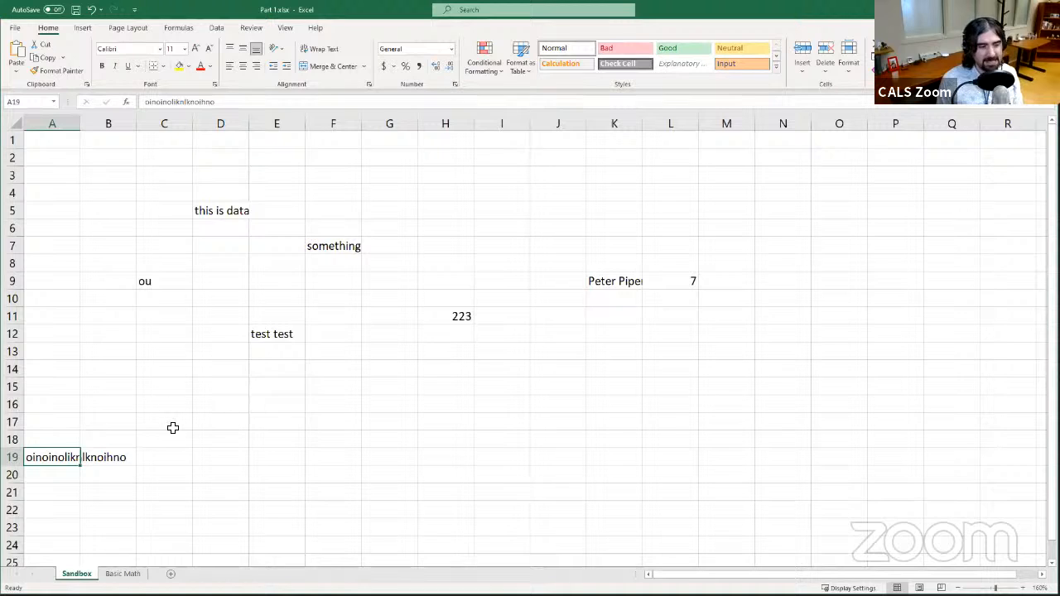
pyautogui.press('Delete')
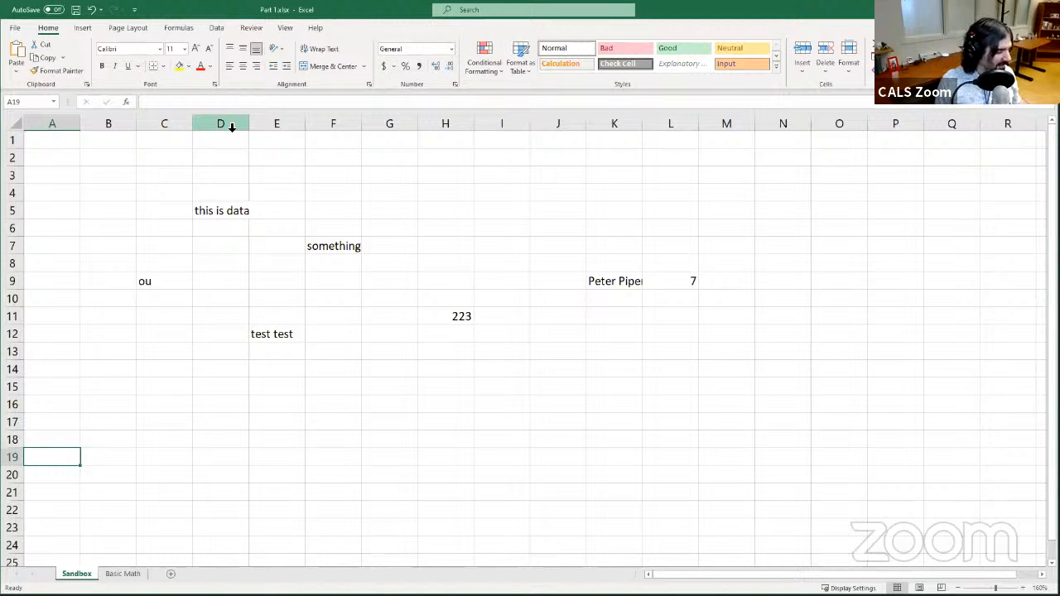
# - Select whole columns D through H, then whole rows 5 through 12
pyautogui.click(229, 127)
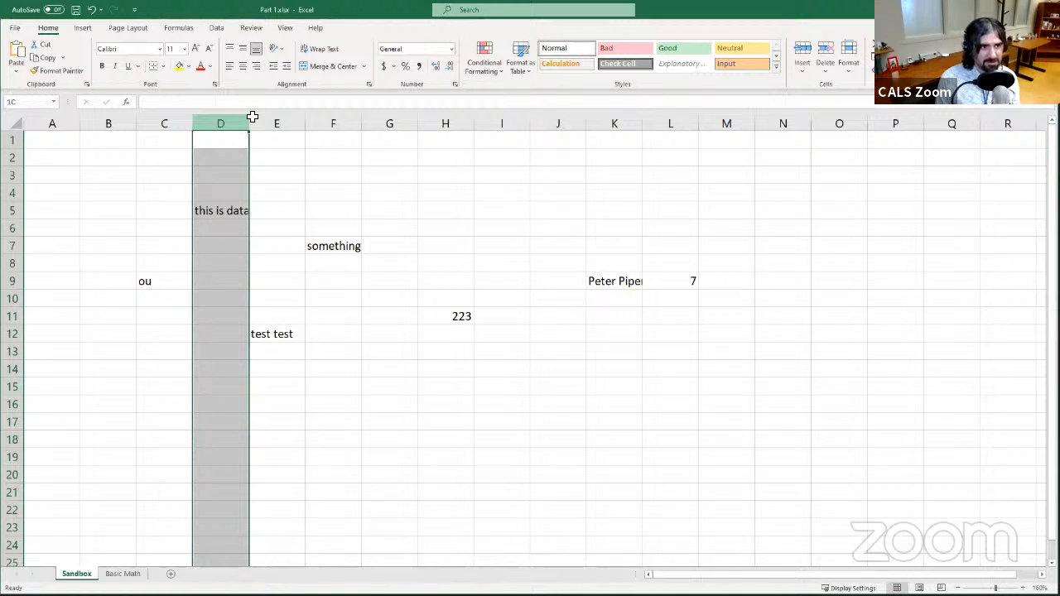
pyautogui.moveTo(253, 116); pyautogui.dragTo(458, 118)
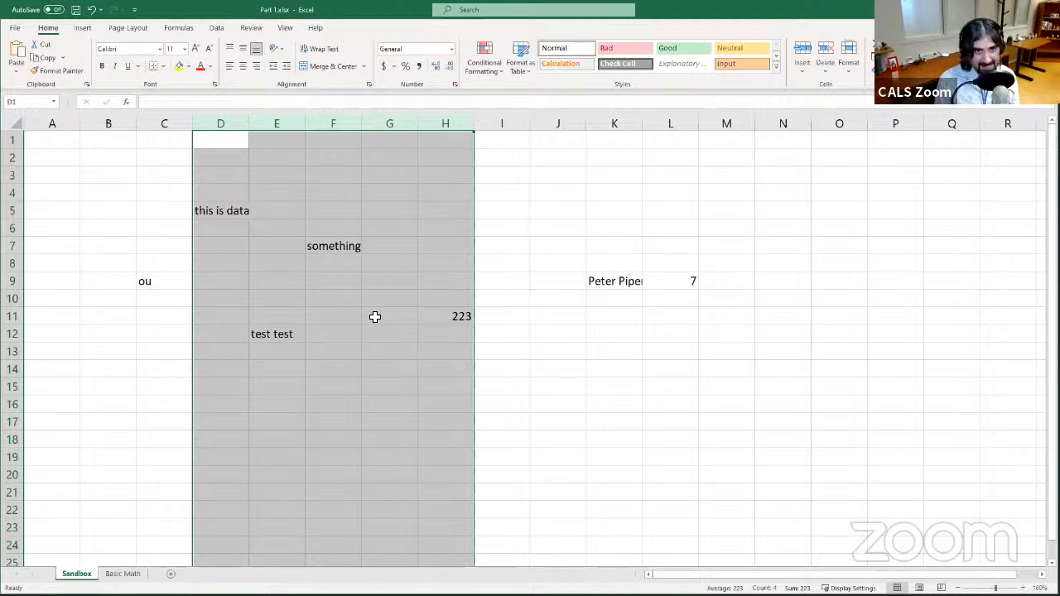
pyautogui.click(12, 210)
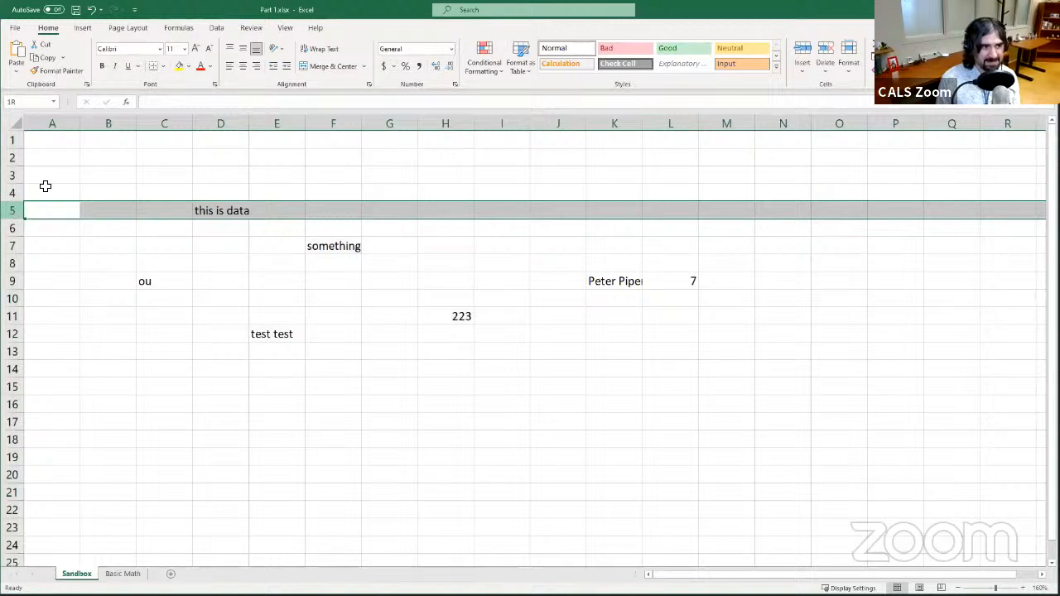
pyautogui.click(45, 181)
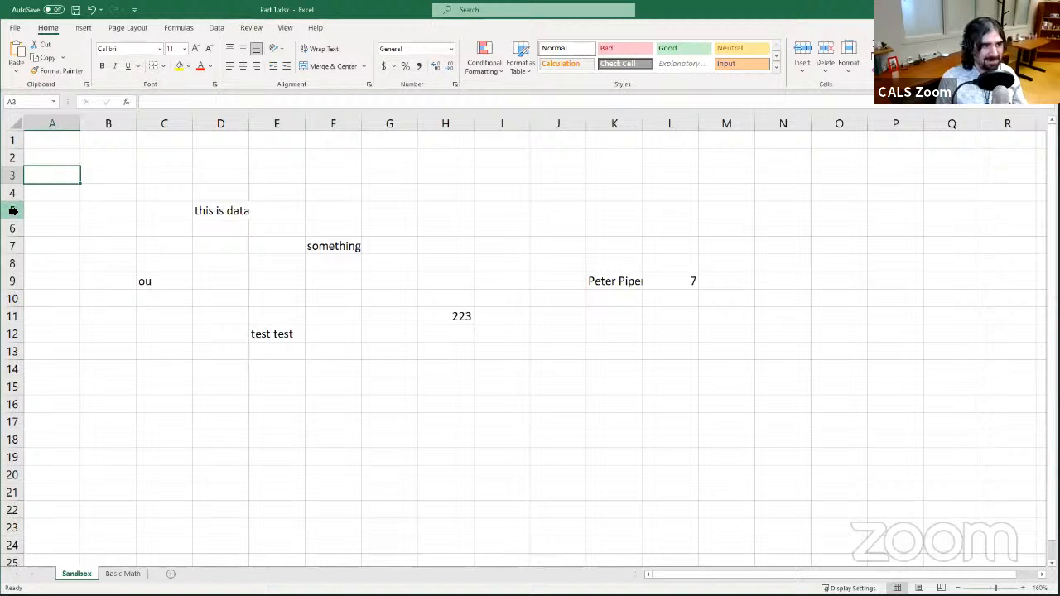
pyautogui.click(13, 211)
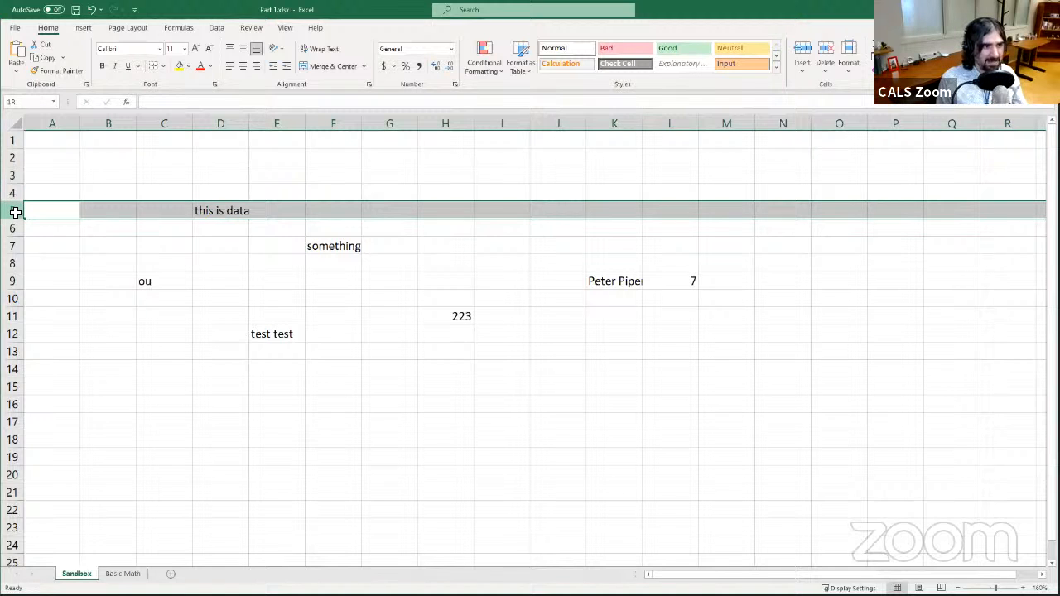
pyautogui.moveTo(15, 218); pyautogui.dragTo(20, 270)
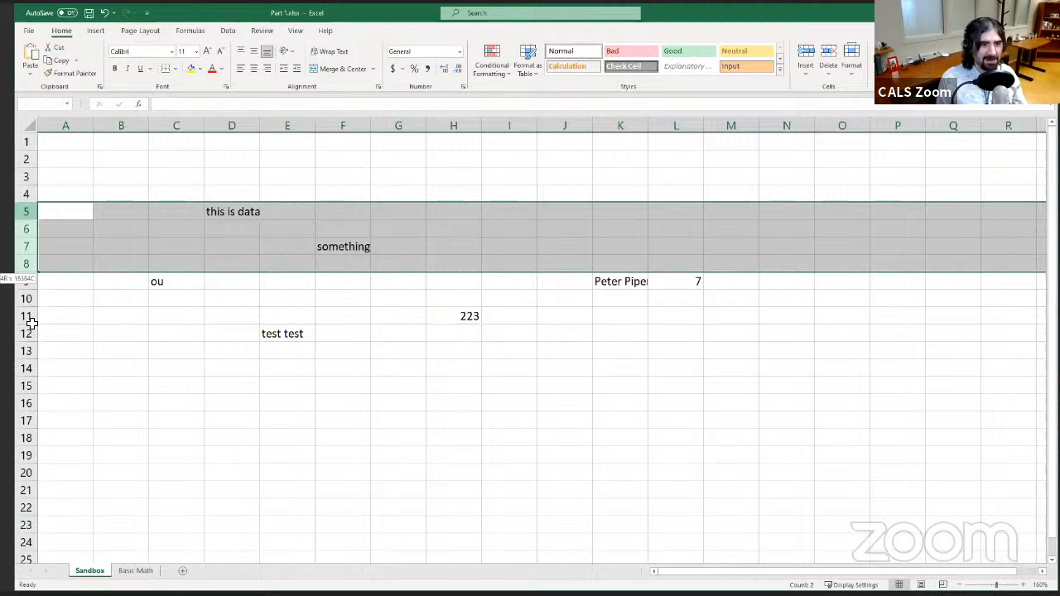
pyautogui.moveTo(32, 323); pyautogui.dragTo(33, 331)
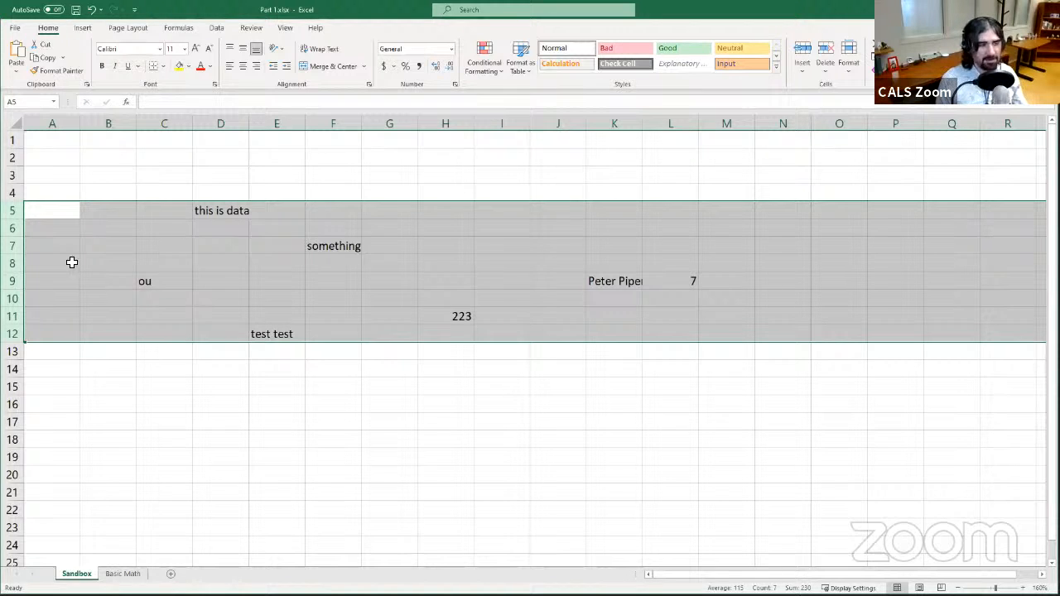
# - Select several cell ranges in turn: C5:L12, C4:C19, C5:N5, C5:D5 and C5:H5
pyautogui.click(153, 200)
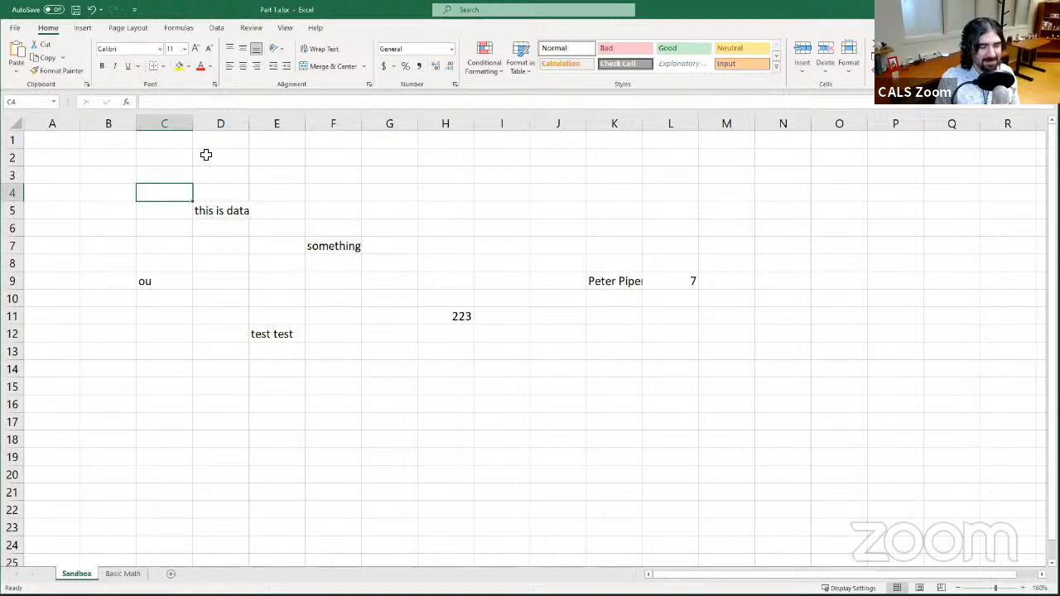
pyautogui.click(163, 211)
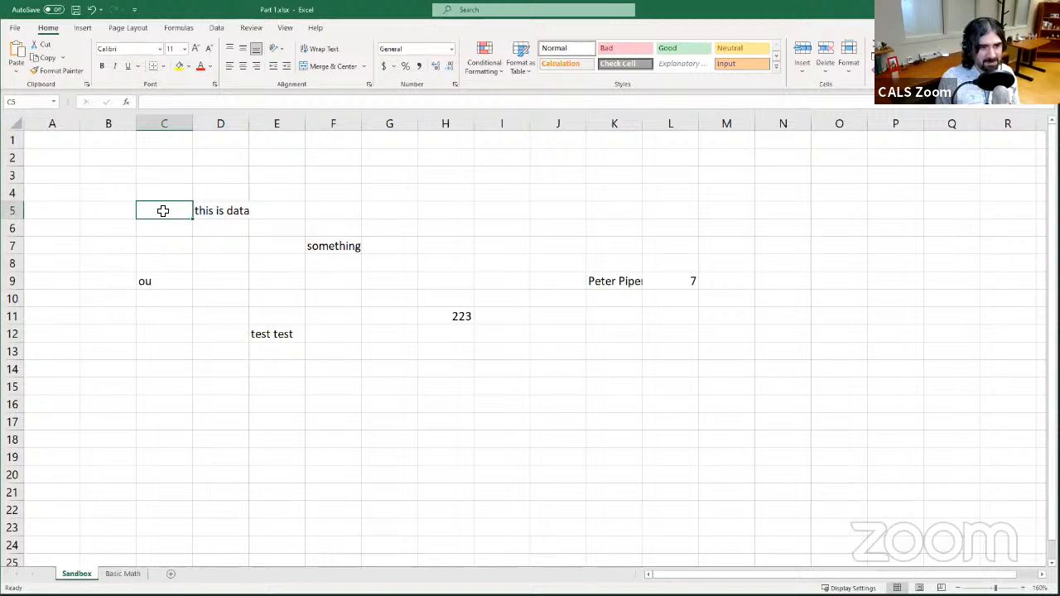
pyautogui.moveTo(165, 211); pyautogui.dragTo(665, 333)
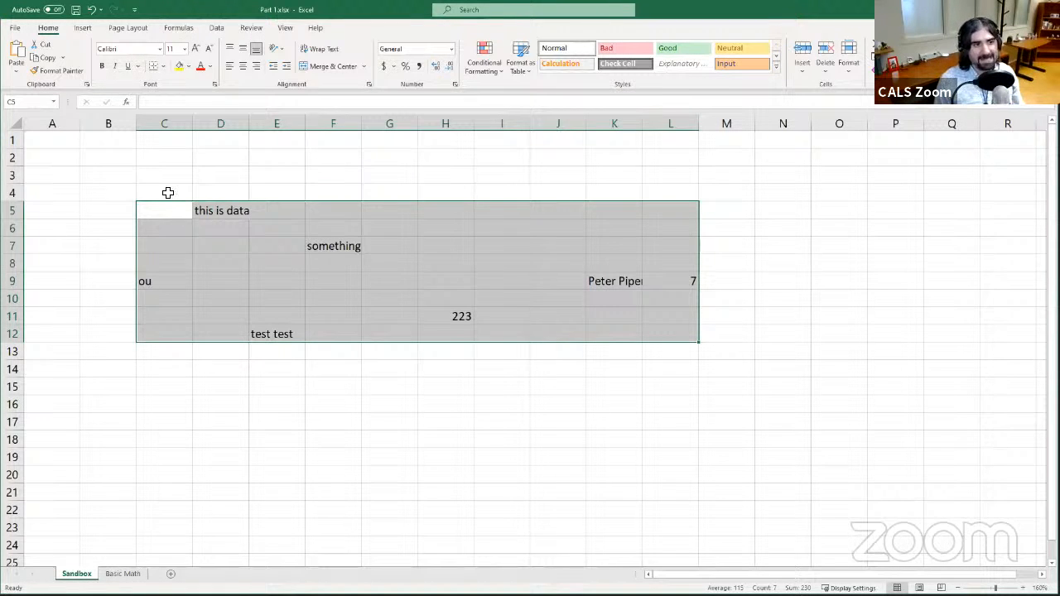
pyautogui.moveTo(166, 193); pyautogui.dragTo(154, 454)
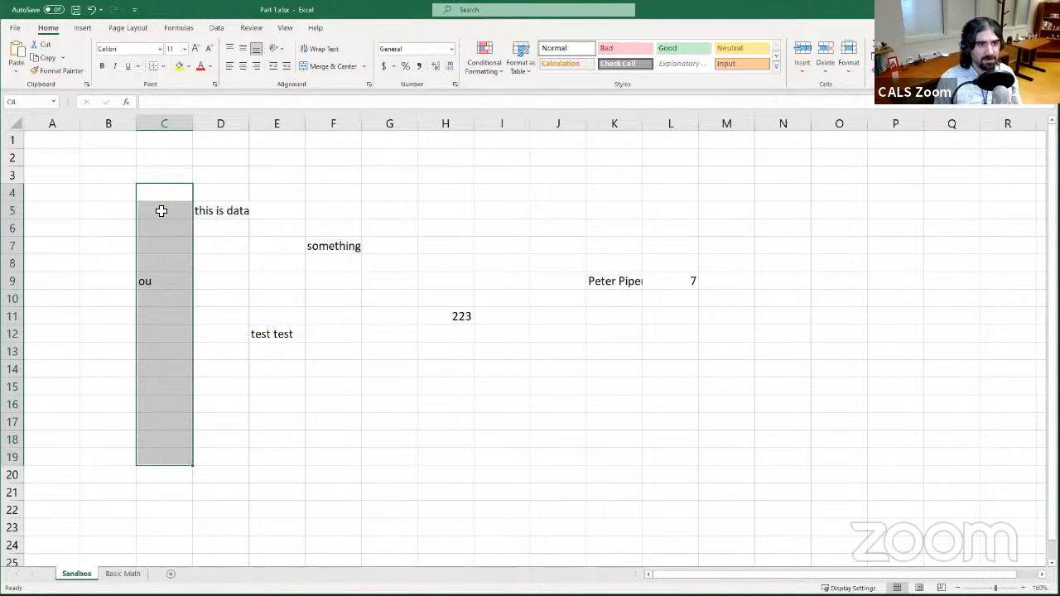
pyautogui.moveTo(161, 213); pyautogui.dragTo(778, 206)
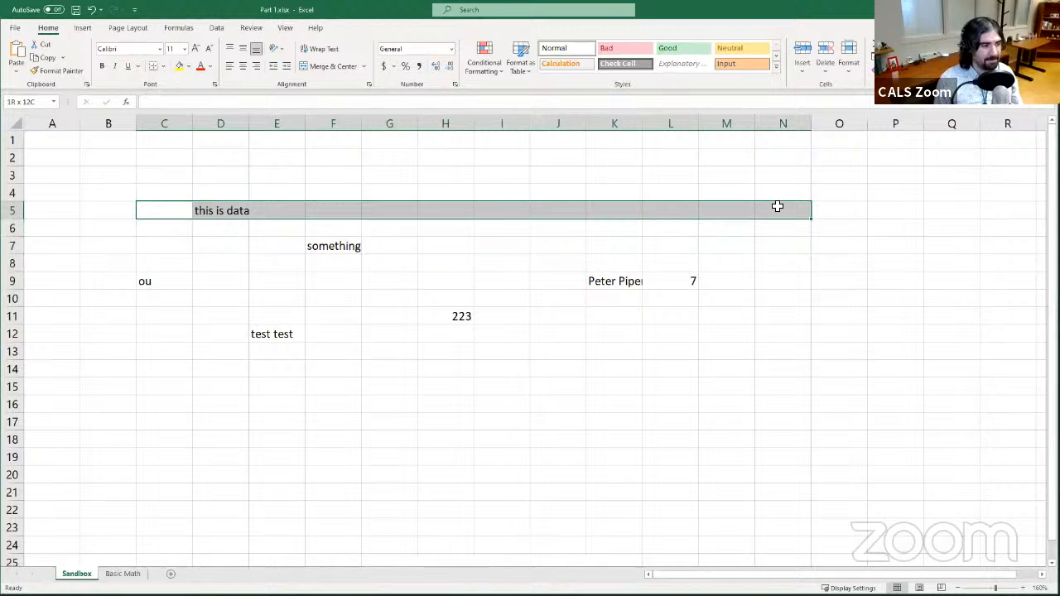
pyautogui.click(174, 206)
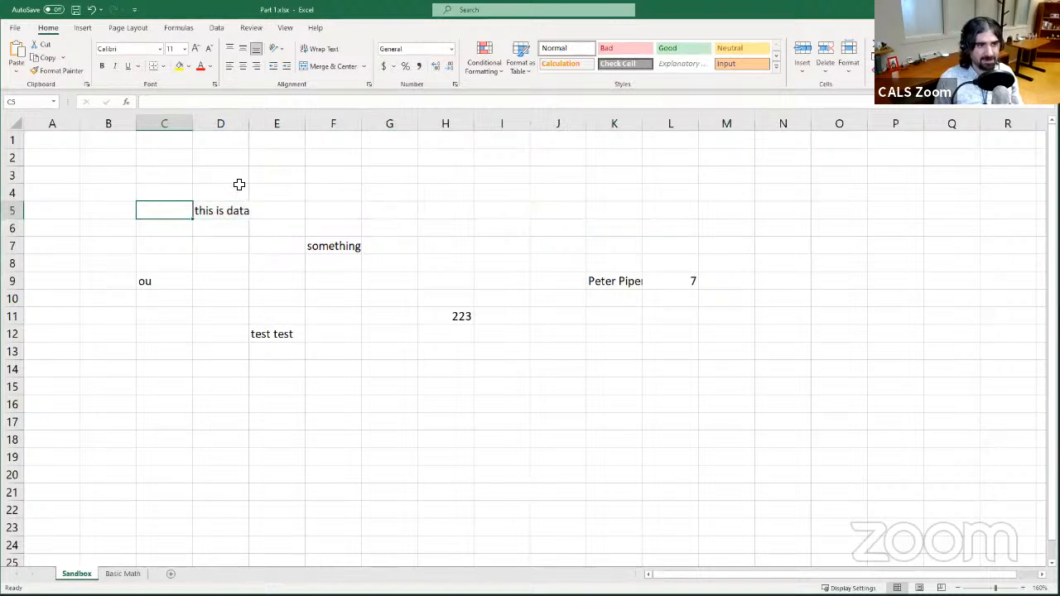
pyautogui.moveTo(161, 211); pyautogui.dragTo(233, 212)
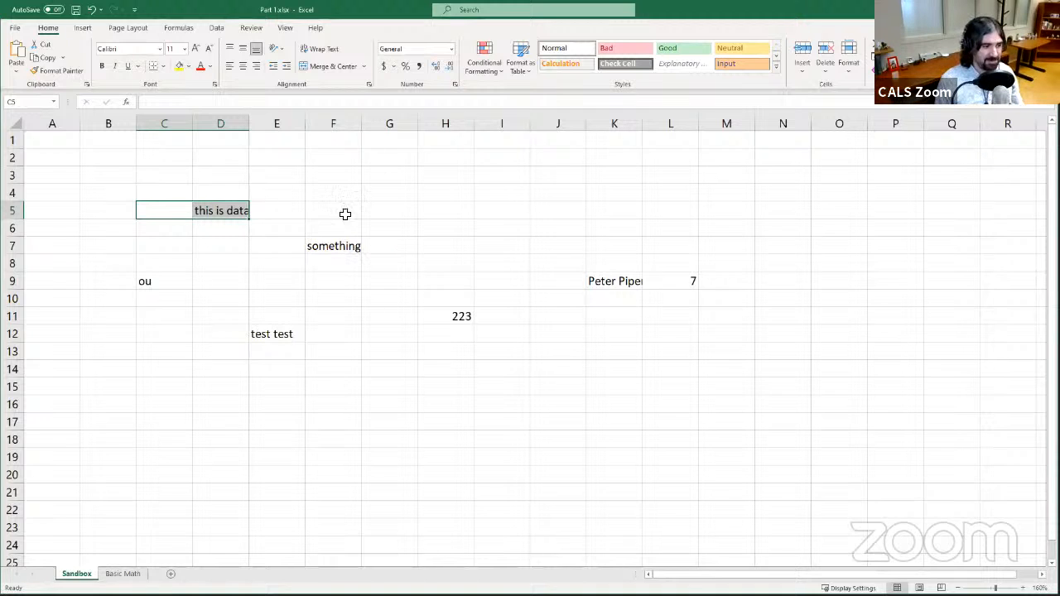
pyautogui.moveTo(186, 211); pyautogui.dragTo(447, 208)
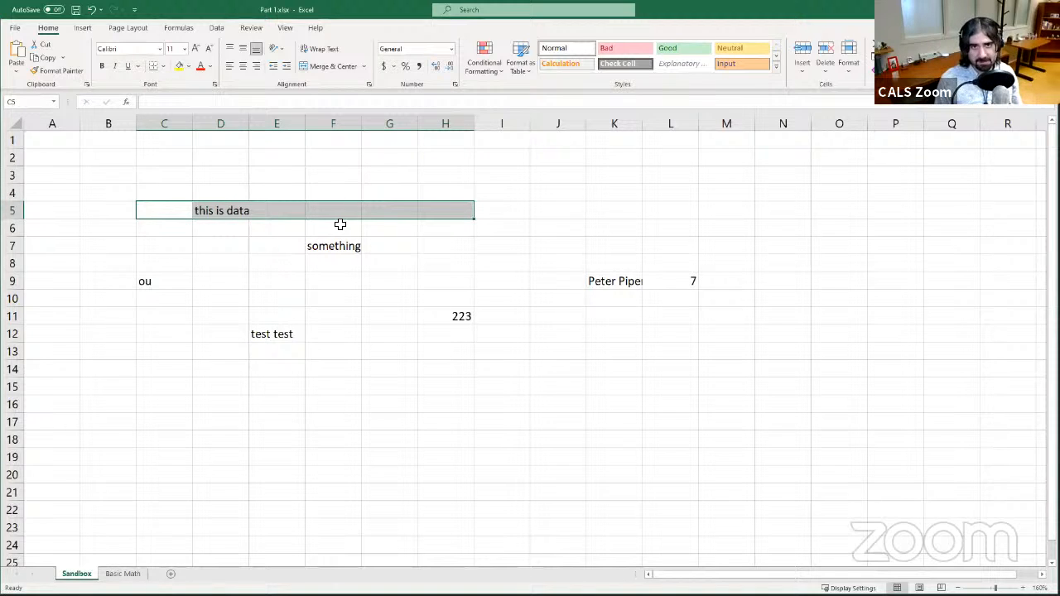
# - Select column C, then select cell B10
pyautogui.click(161, 126)
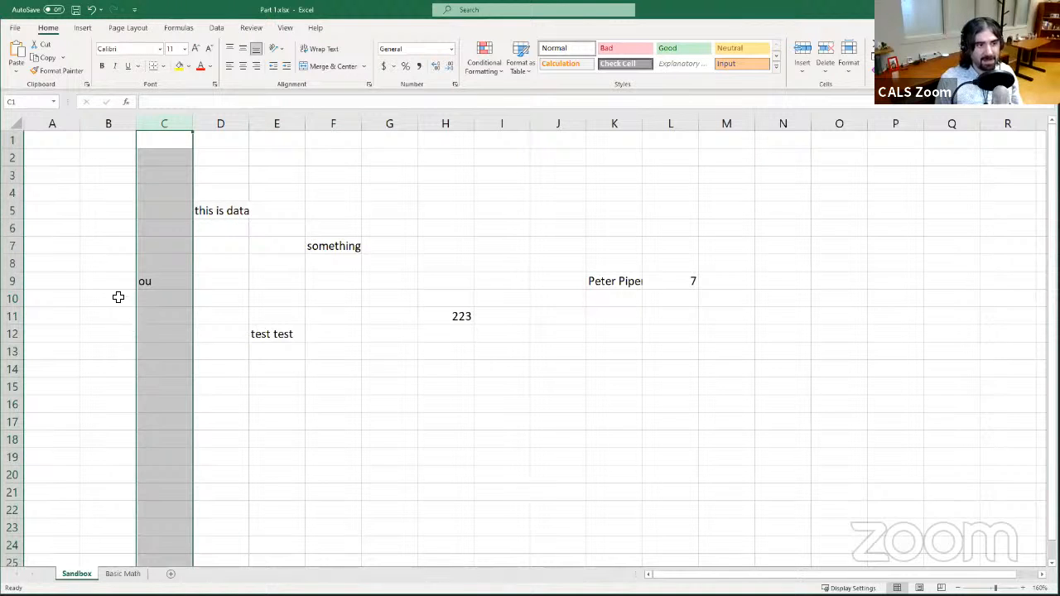
pyautogui.click(118, 298)
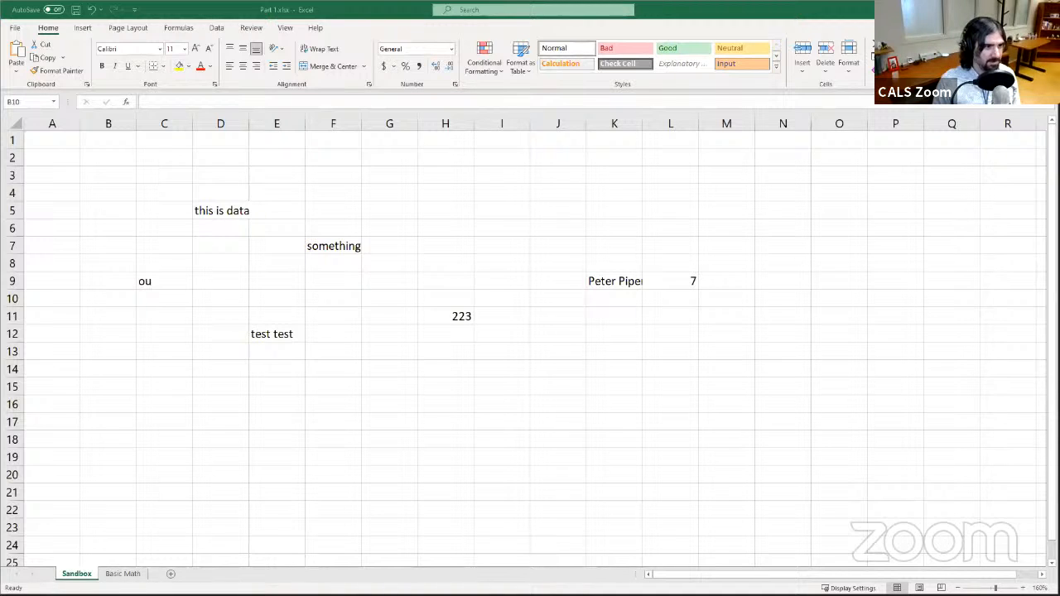
# - Open Notepad, write the range reference D5:F12, and zoom its text to 300%
pyautogui.click(384, 540)
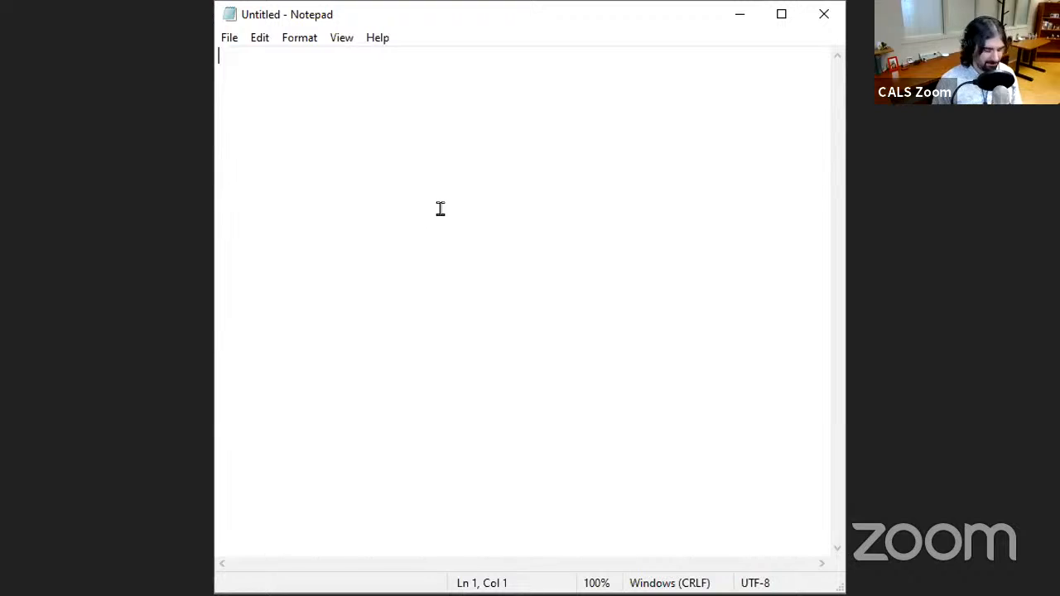
pyautogui.write('D')
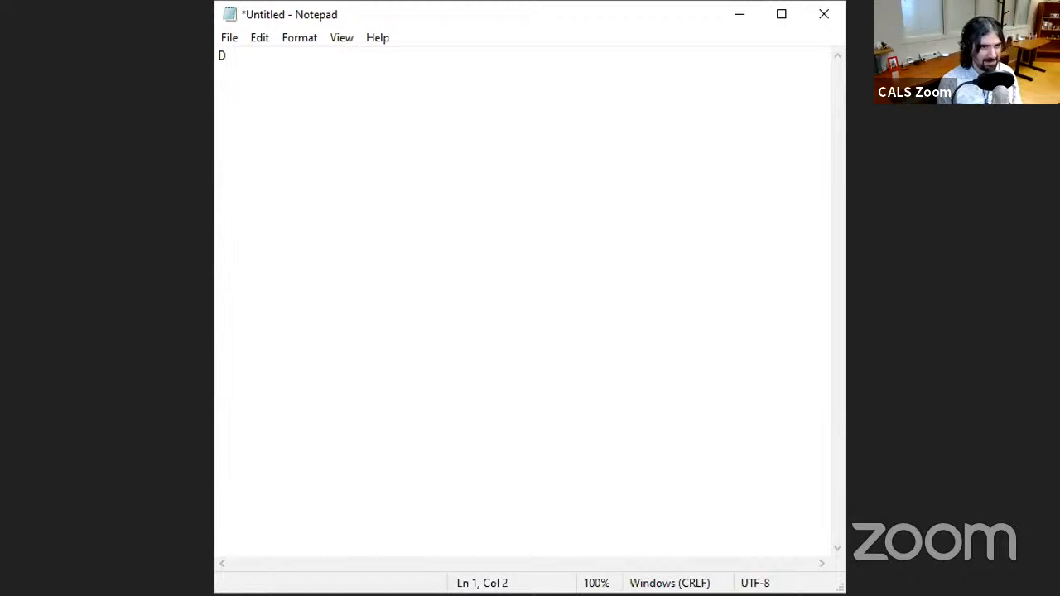
pyautogui.write('5')
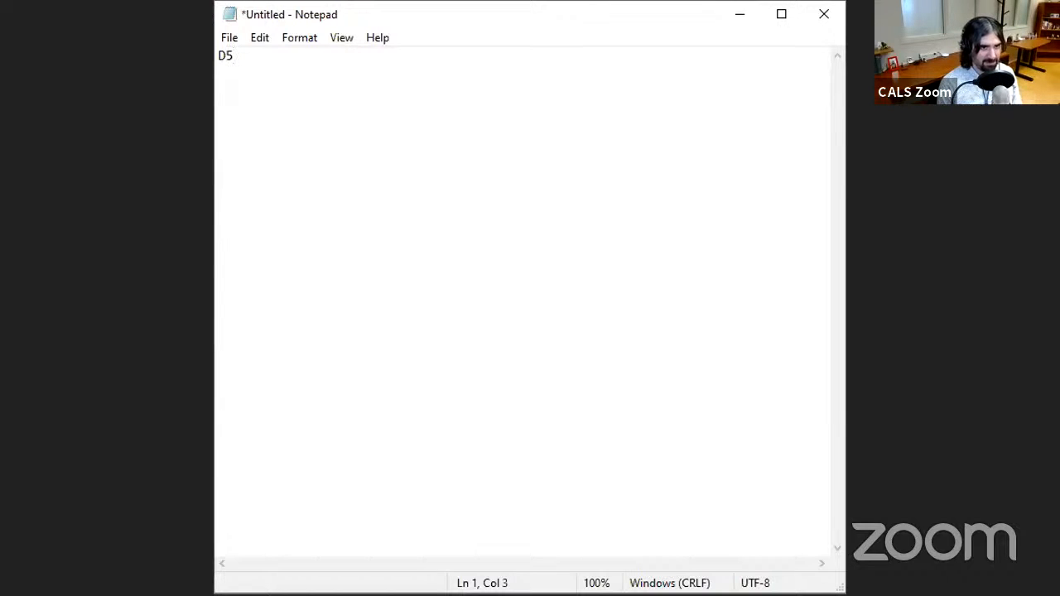
pyautogui.write(':')
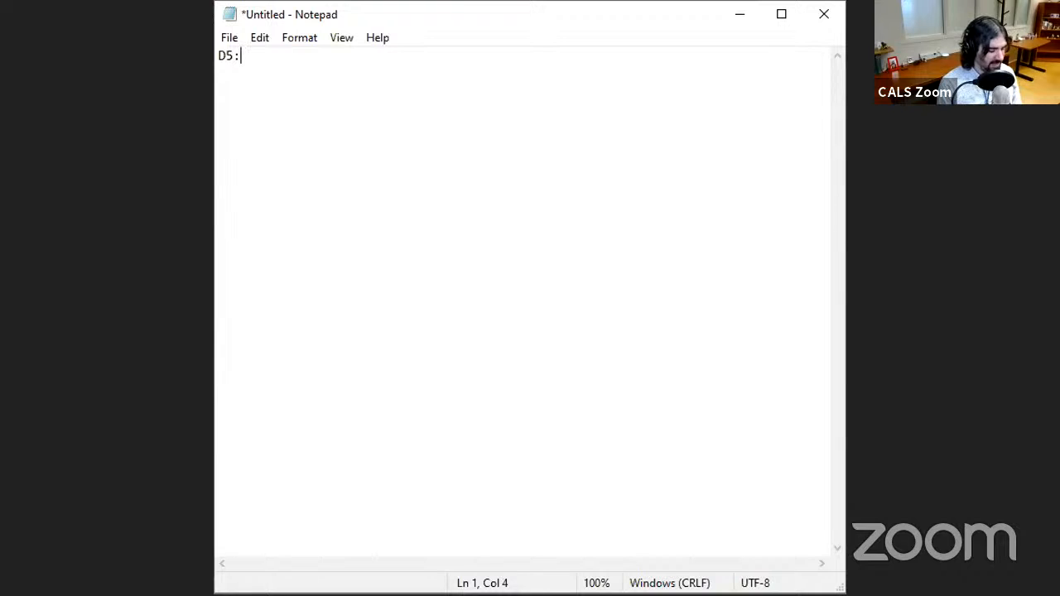
pyautogui.write('F12')
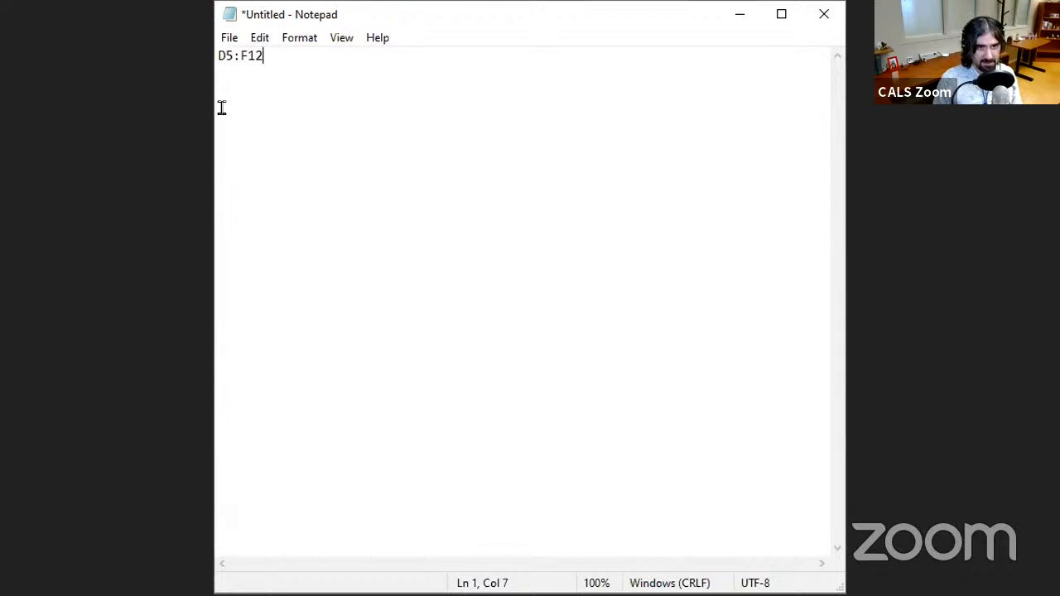
pyautogui.click(349, 39)
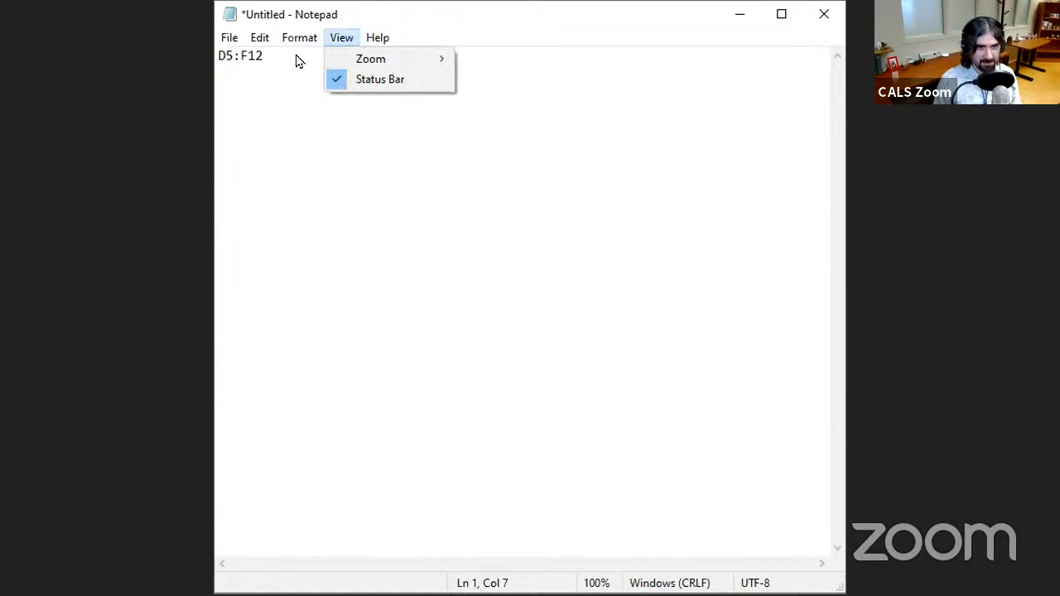
pyautogui.moveTo(258, 39)
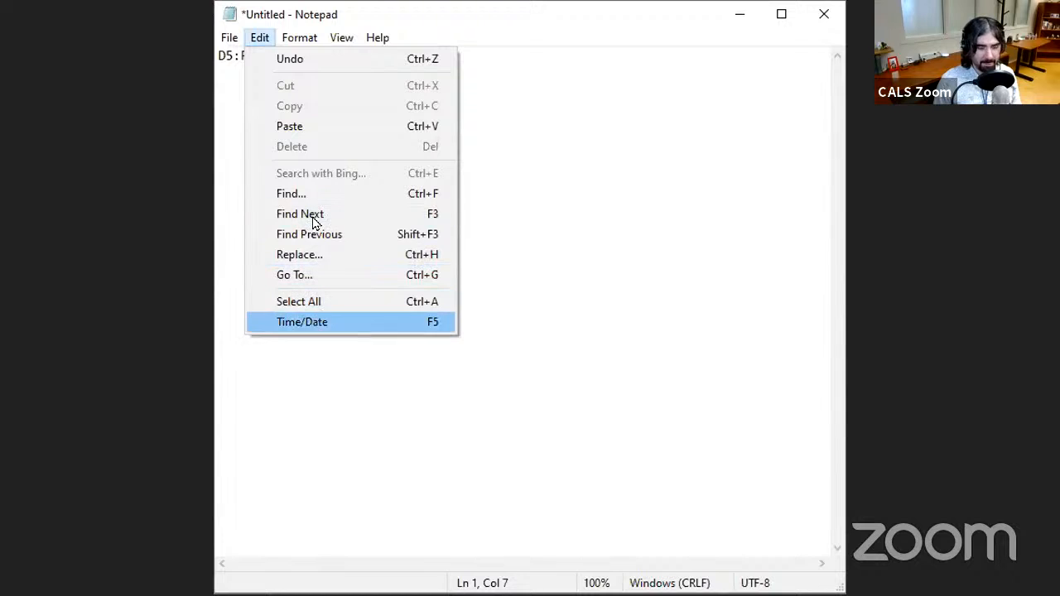
pyautogui.moveTo(331, 43)
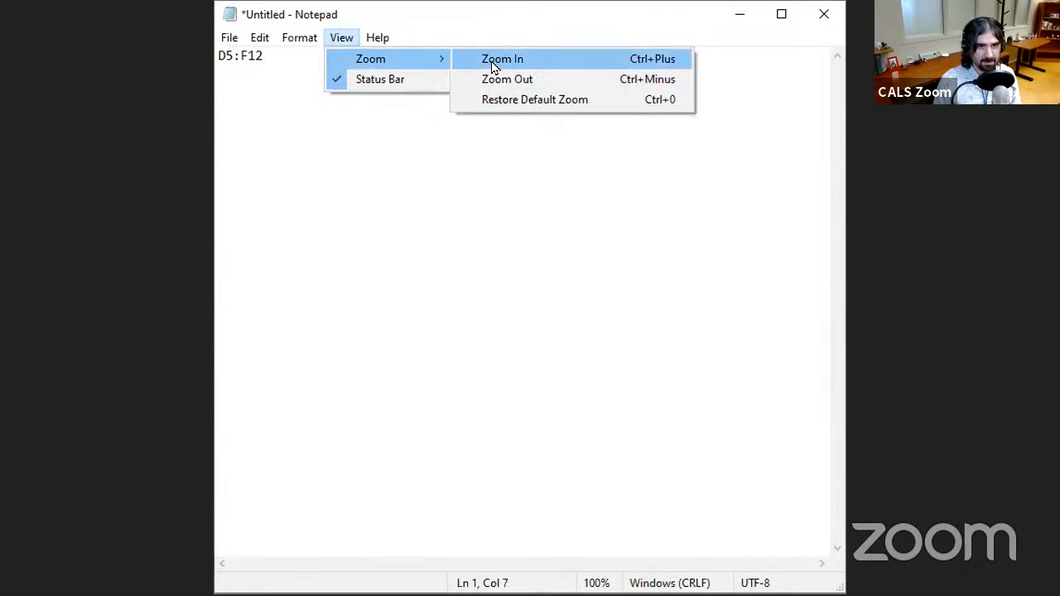
pyautogui.click(484, 26)
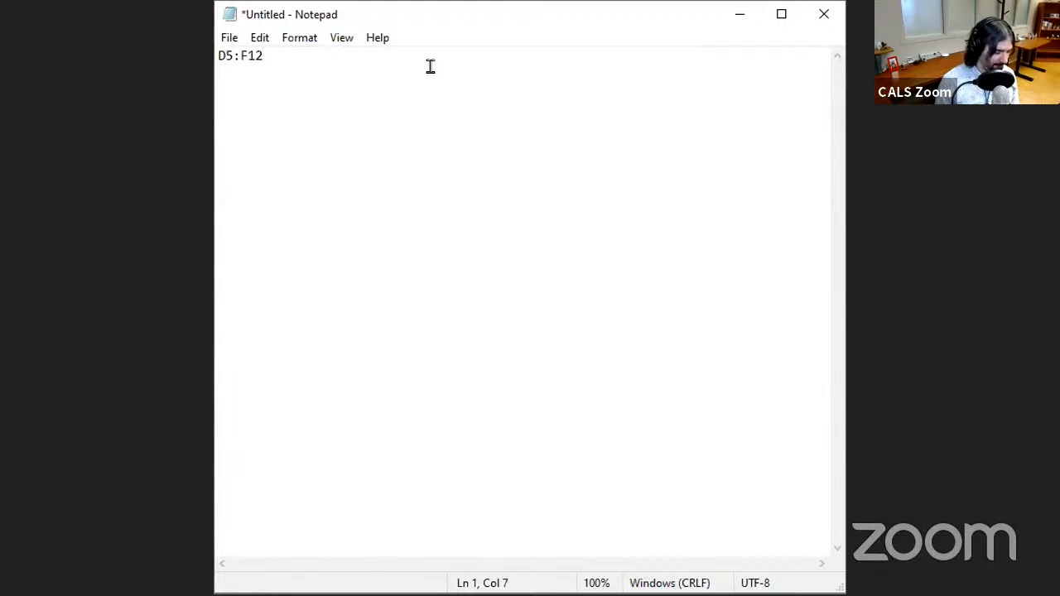
pyautogui.keyDown('ctrl'); pyautogui.scroll(10, 431, 66); pyautogui.keyUp('ctrl')
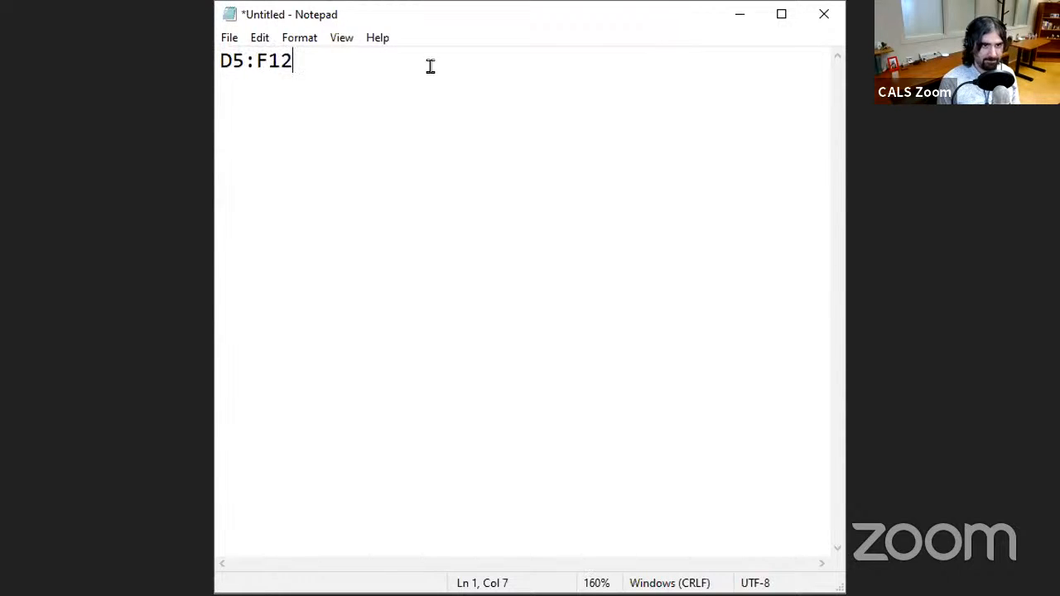
pyautogui.keyDown('ctrl'); pyautogui.scroll(10, 430, 67); pyautogui.keyUp('ctrl')
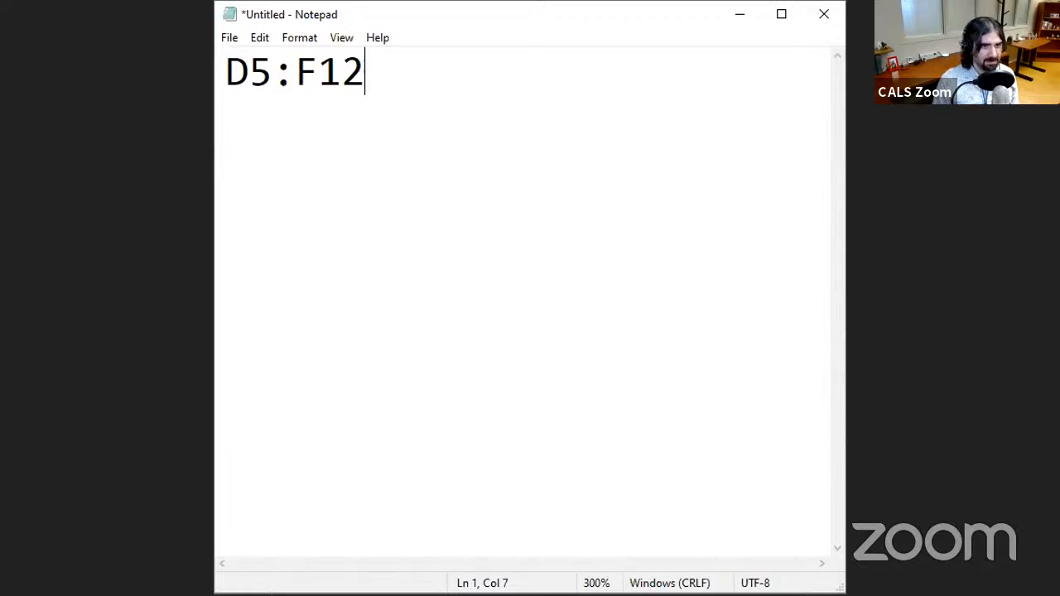
# - Switch back to the workbook and select the range D5:F12, reselecting it after selecting cell A1
pyautogui.hotkey('alt', 'Tab')
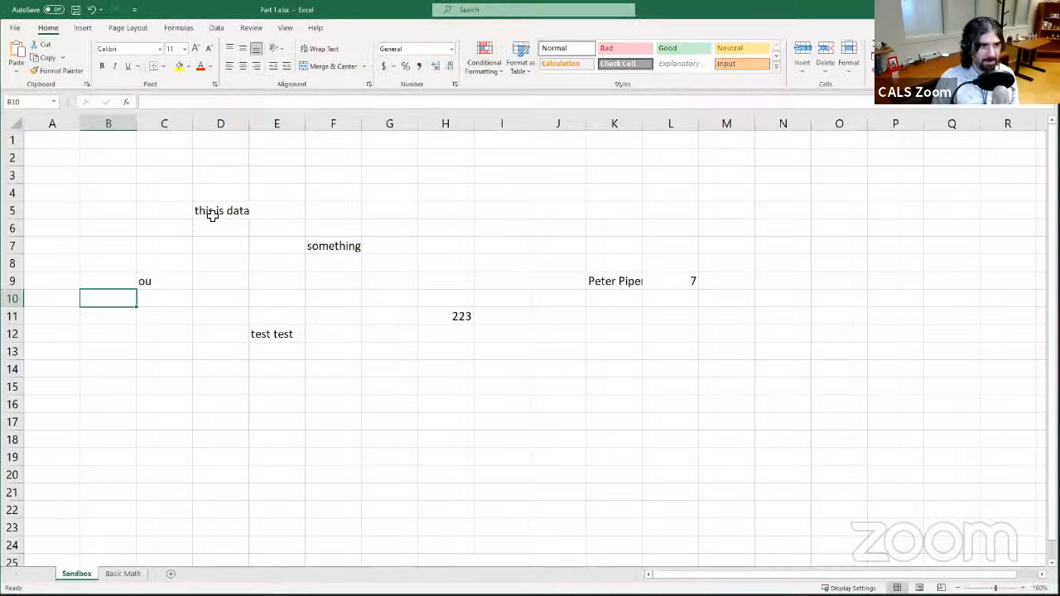
pyautogui.click(212, 213)
pyautogui.moveTo(219, 217); pyautogui.dragTo(346, 337)
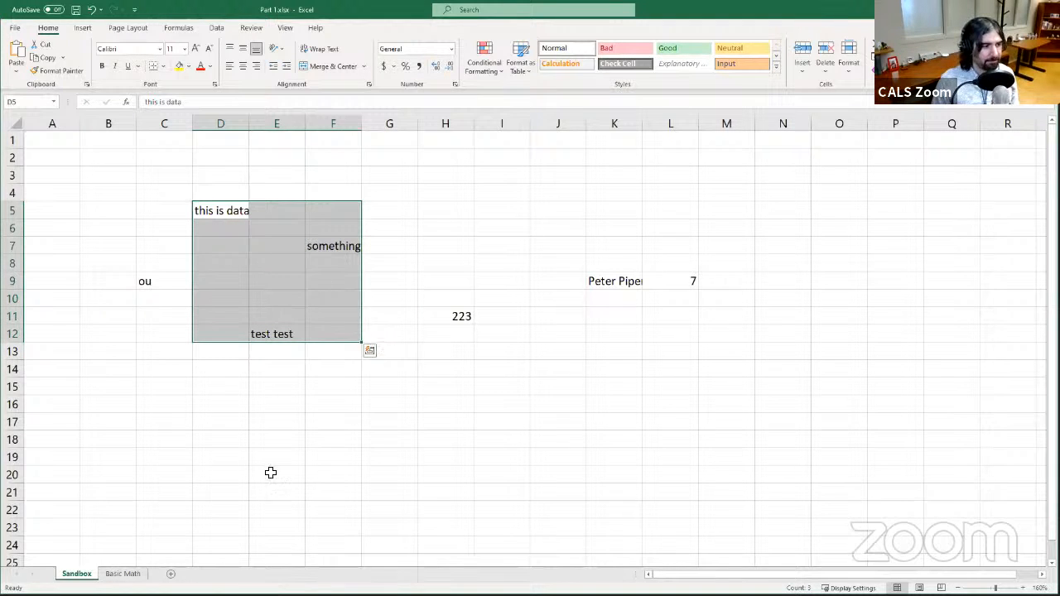
pyautogui.click(223, 210)
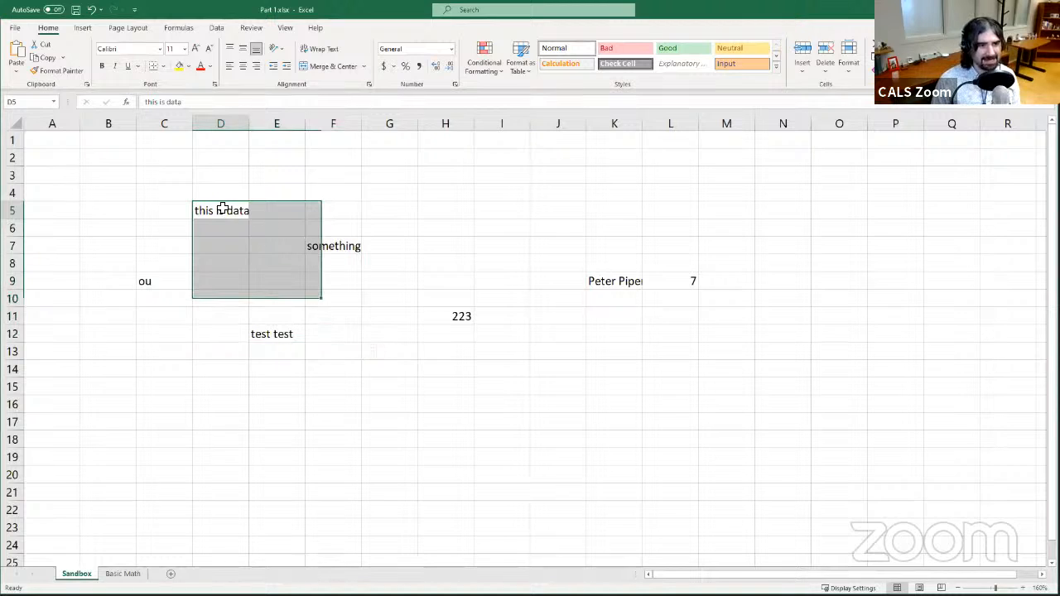
pyautogui.click(65, 143)
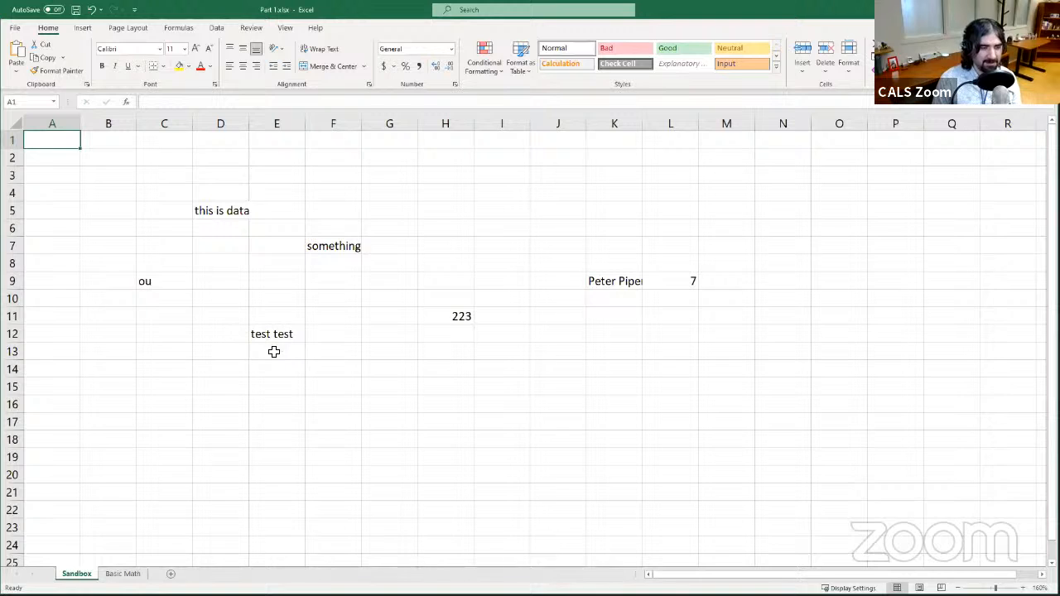
pyautogui.click(233, 210)
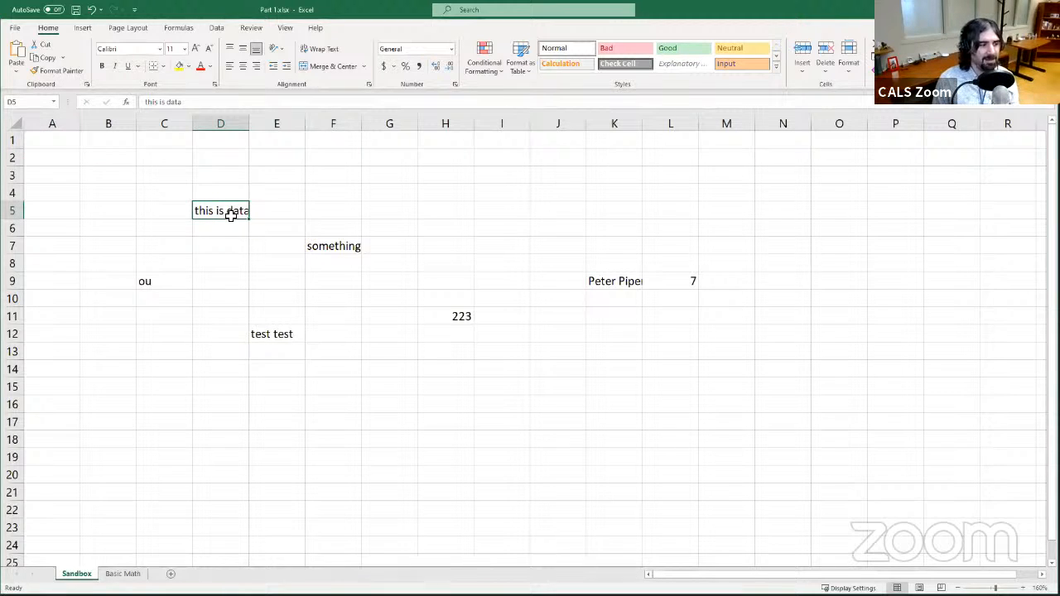
pyautogui.moveTo(230, 214); pyautogui.dragTo(357, 334)
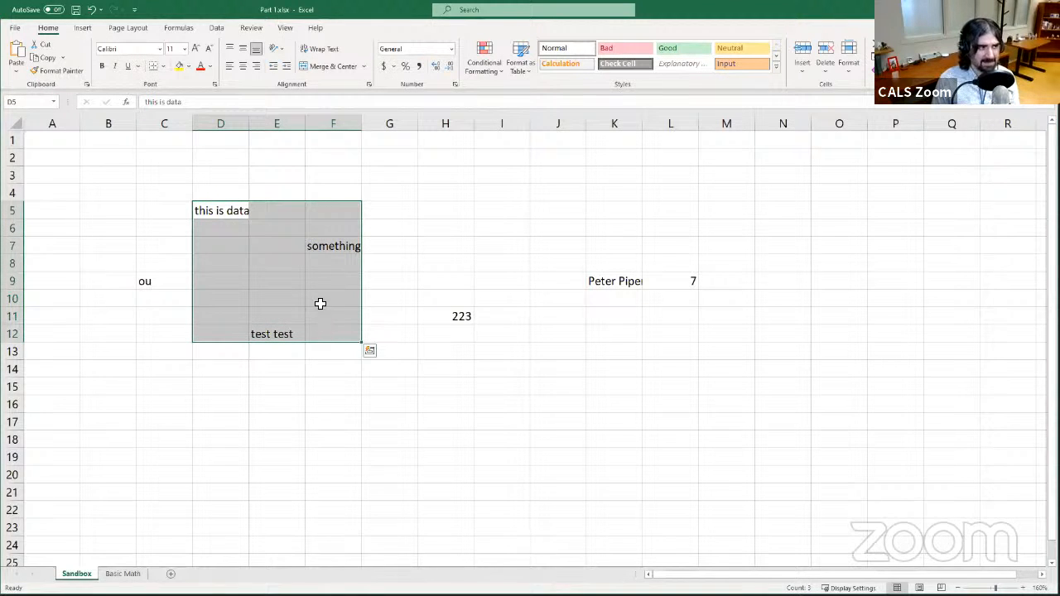
# - Build a multiple selection of the non-adjacent cells D5, C9, E12, F7, H11, K9 and L9
pyautogui.click(240, 213)
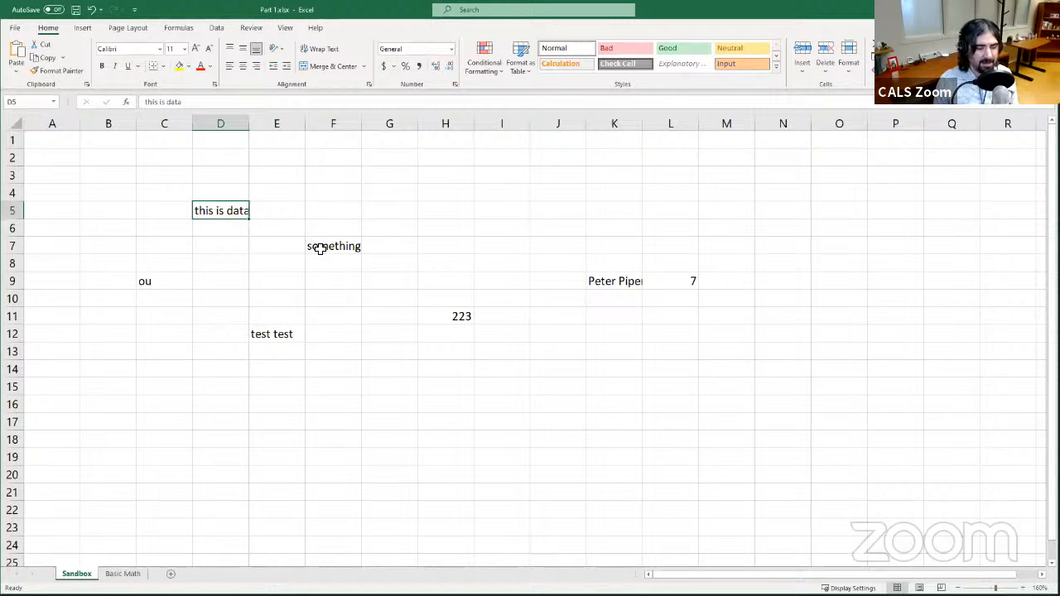
pyautogui.keyDown('ctrl'); pyautogui.click(186, 283); pyautogui.keyUp('ctrl')
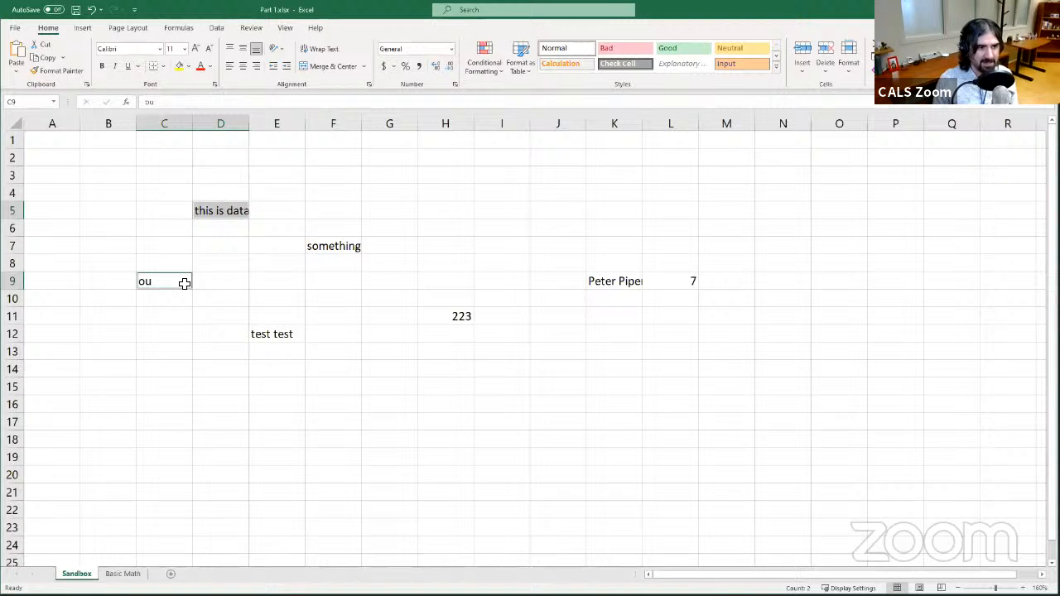
pyautogui.keyDown('ctrl'); pyautogui.click(275, 339); pyautogui.keyUp('ctrl')
pyautogui.keyDown('ctrl'); pyautogui.click(341, 247); pyautogui.keyUp('ctrl')
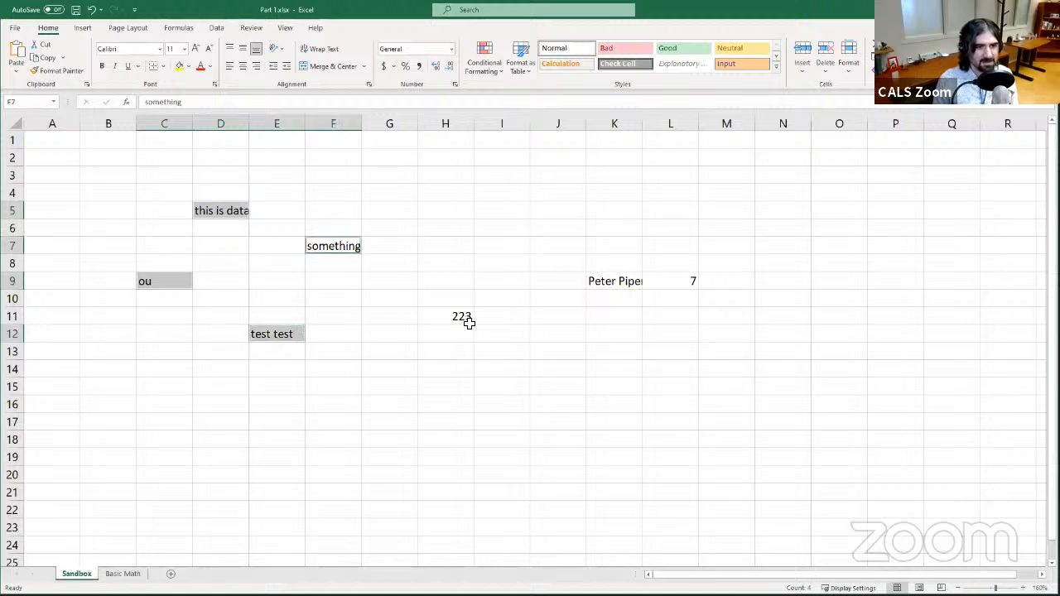
pyautogui.keyDown('ctrl'); pyautogui.click(468, 319); pyautogui.keyUp('ctrl')
pyautogui.keyDown('ctrl'); pyautogui.click(627, 284); pyautogui.keyUp('ctrl')
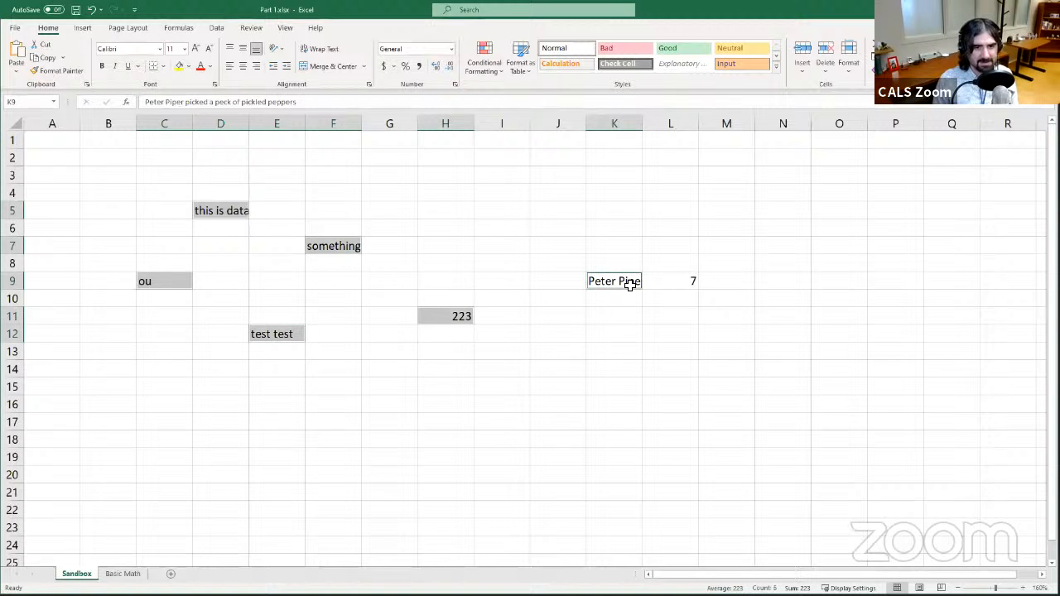
pyautogui.keyDown('ctrl'); pyautogui.click(691, 285); pyautogui.keyUp('ctrl')
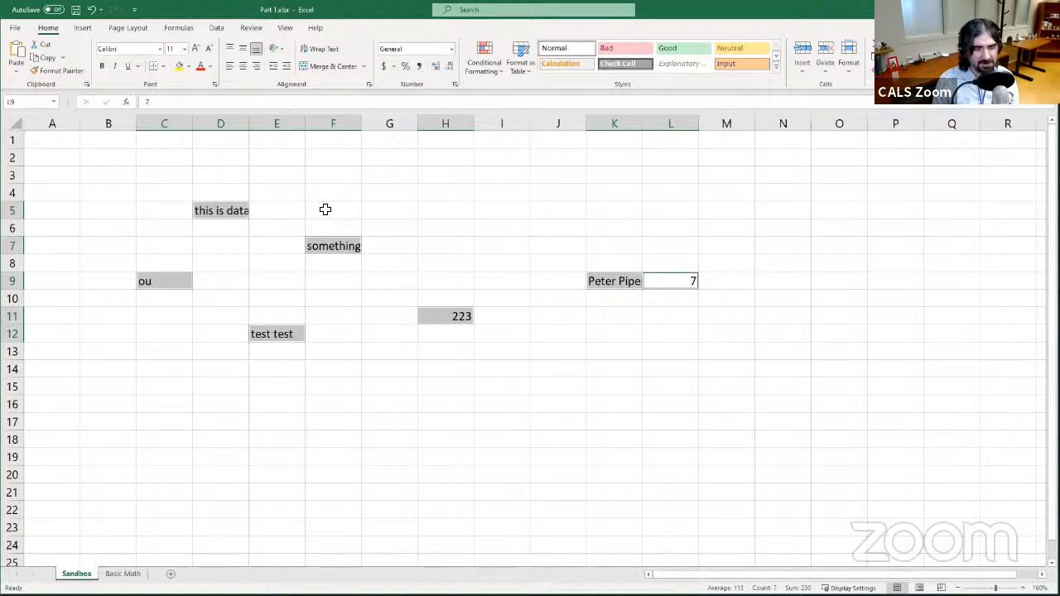
# - Resize column D by dragging its border wider and narrower, then autofit it to its contents
pyautogui.click(173, 211)
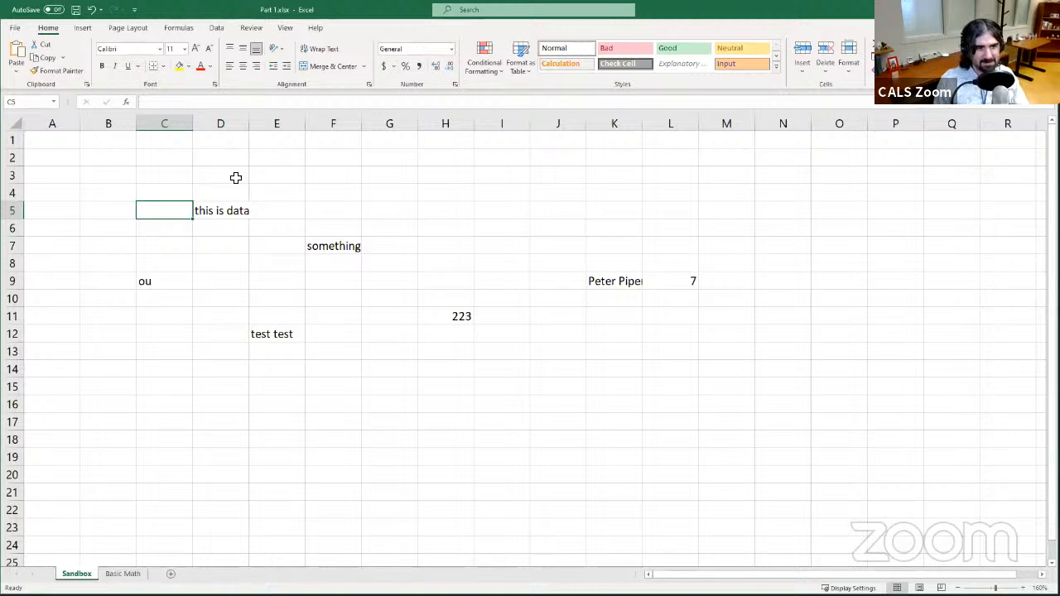
pyautogui.click(218, 228)
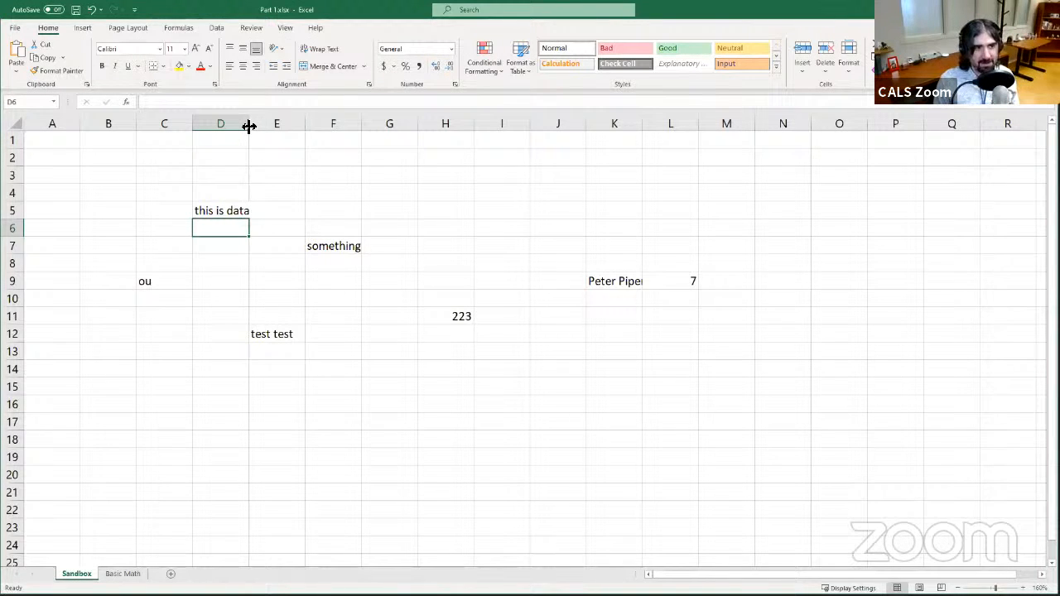
pyautogui.moveTo(248, 123); pyautogui.dragTo(255, 122)
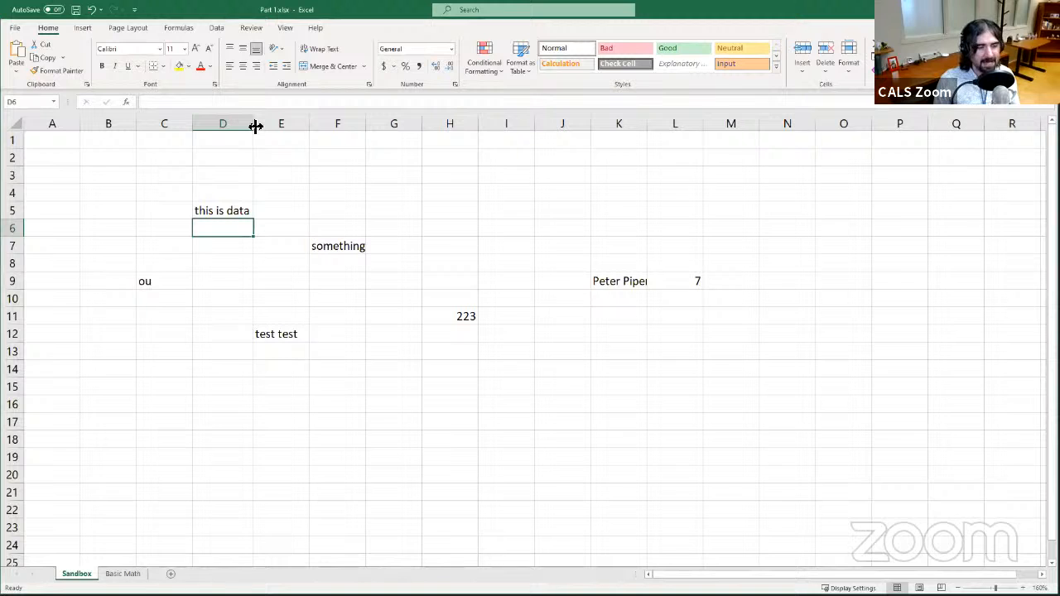
pyautogui.moveTo(256, 126); pyautogui.dragTo(233, 125)
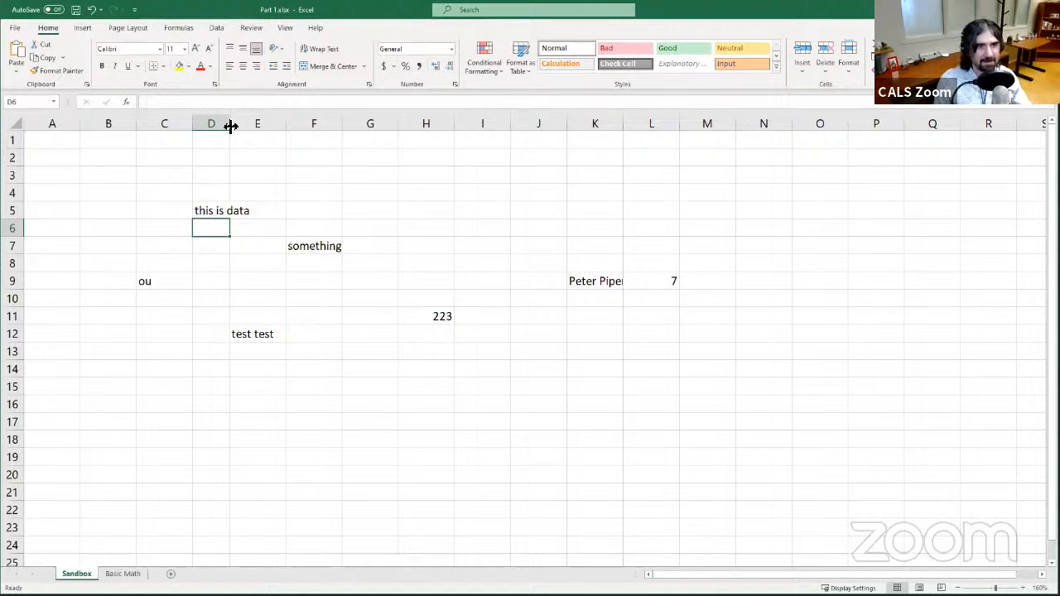
pyautogui.doubleClick(231, 125)
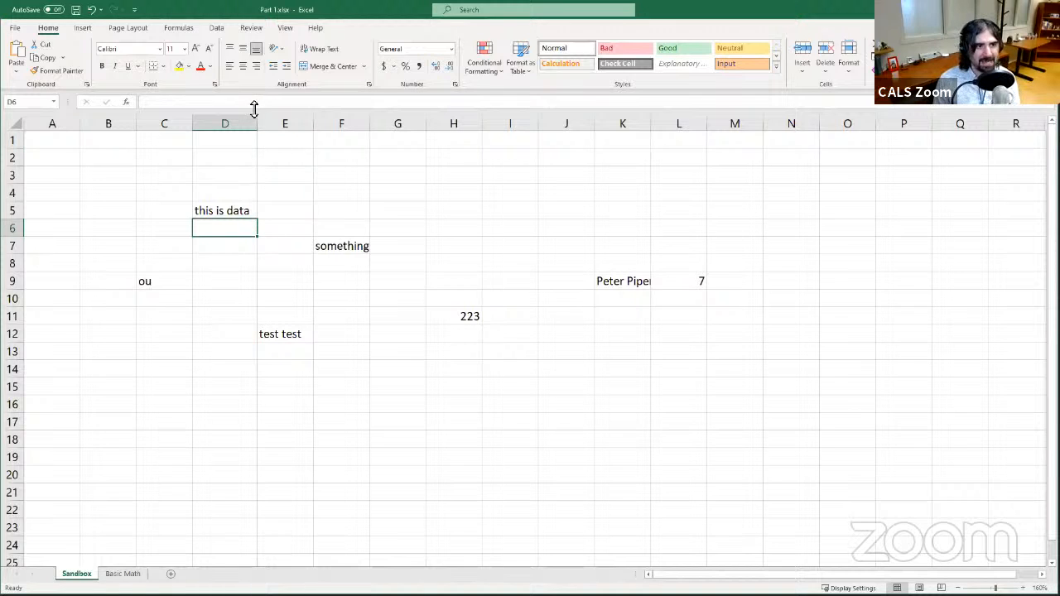
pyautogui.moveTo(345, 126); pyautogui.dragTo(366, 126)
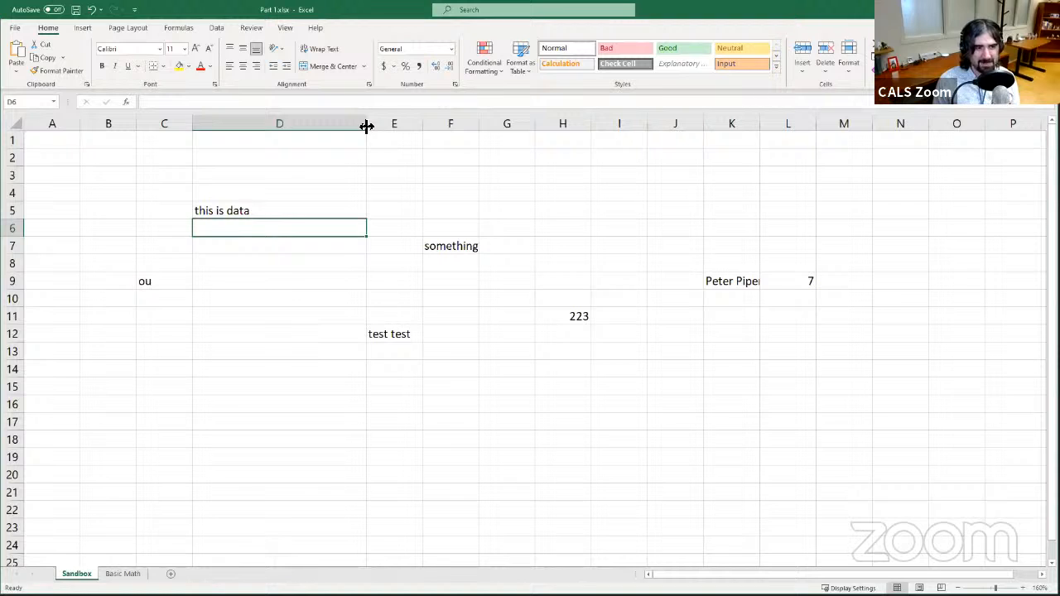
pyautogui.doubleClick(366, 126)
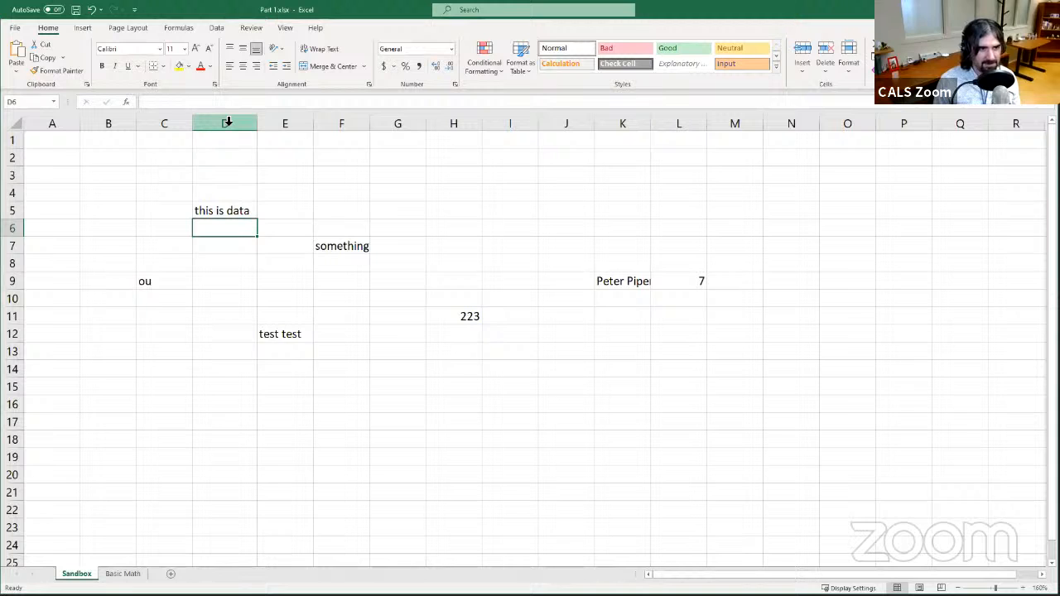
# - Set the width of column E to 10
pyautogui.rightClick(283, 126)
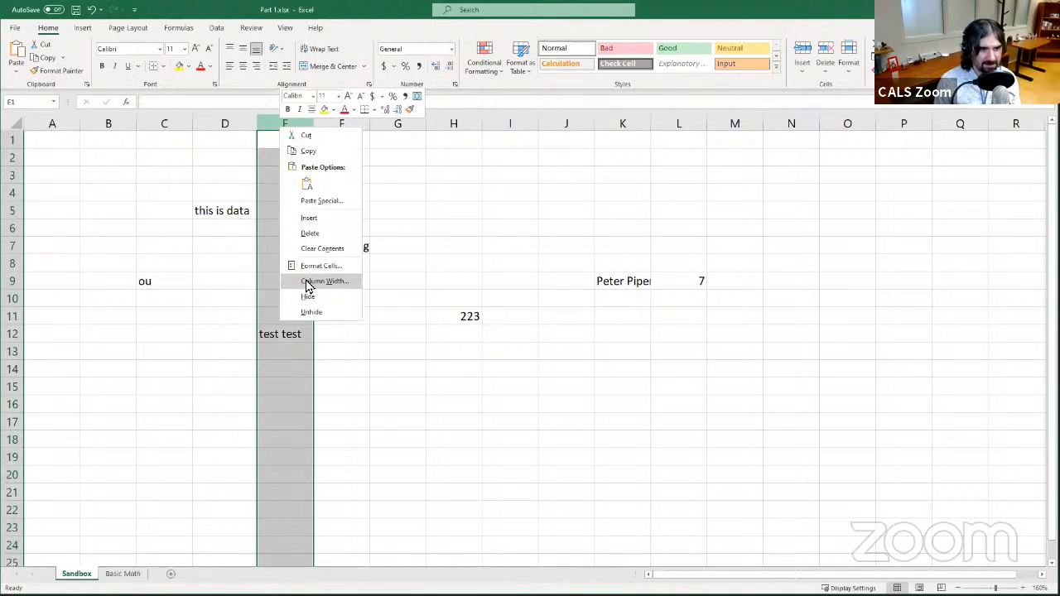
pyautogui.click(308, 282)
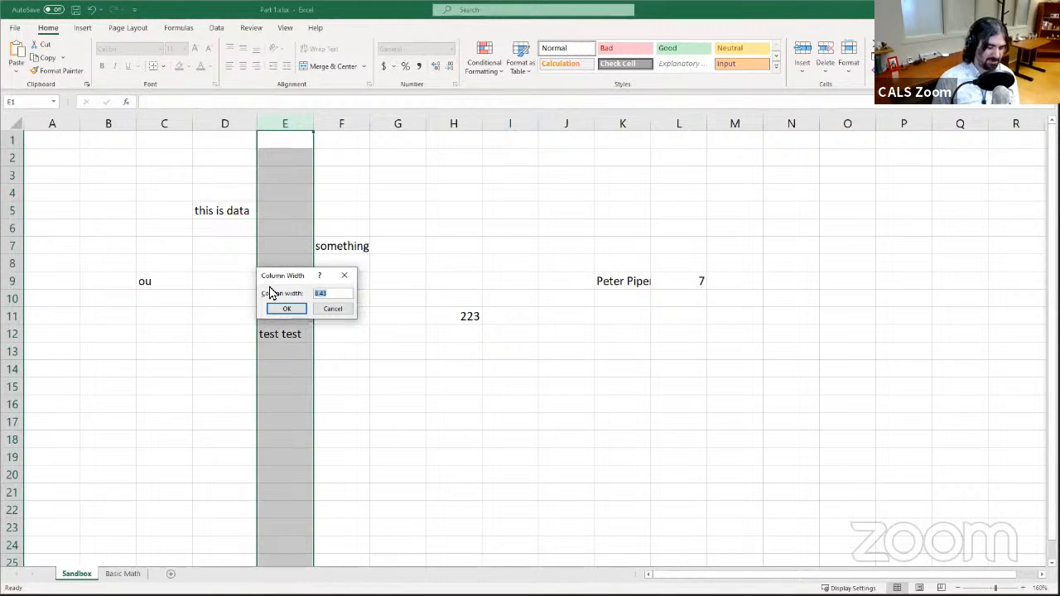
pyautogui.write('10')
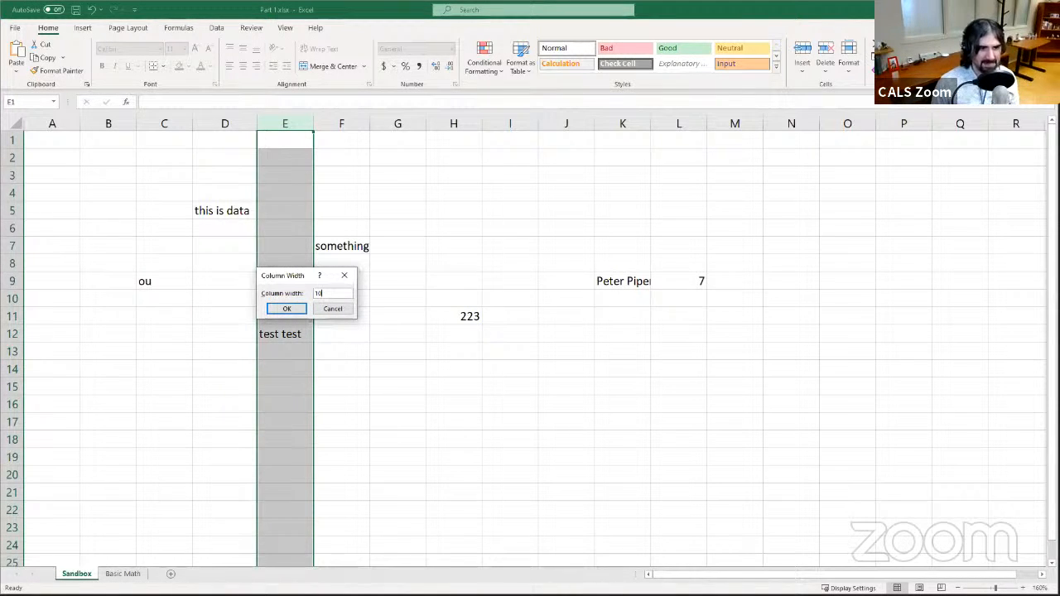
pyautogui.click(288, 308)
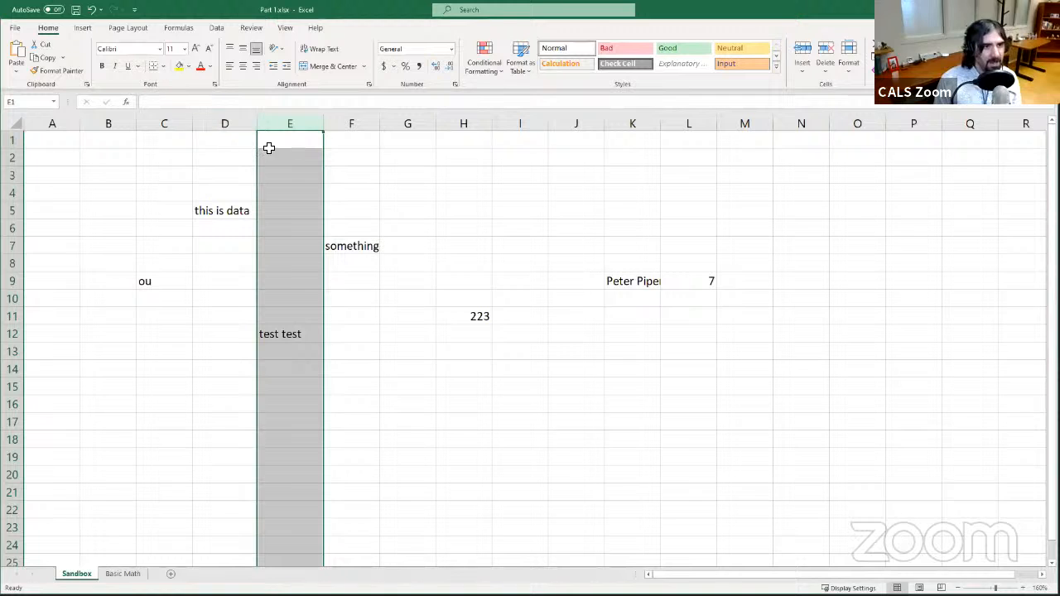
pyautogui.click(169, 123)
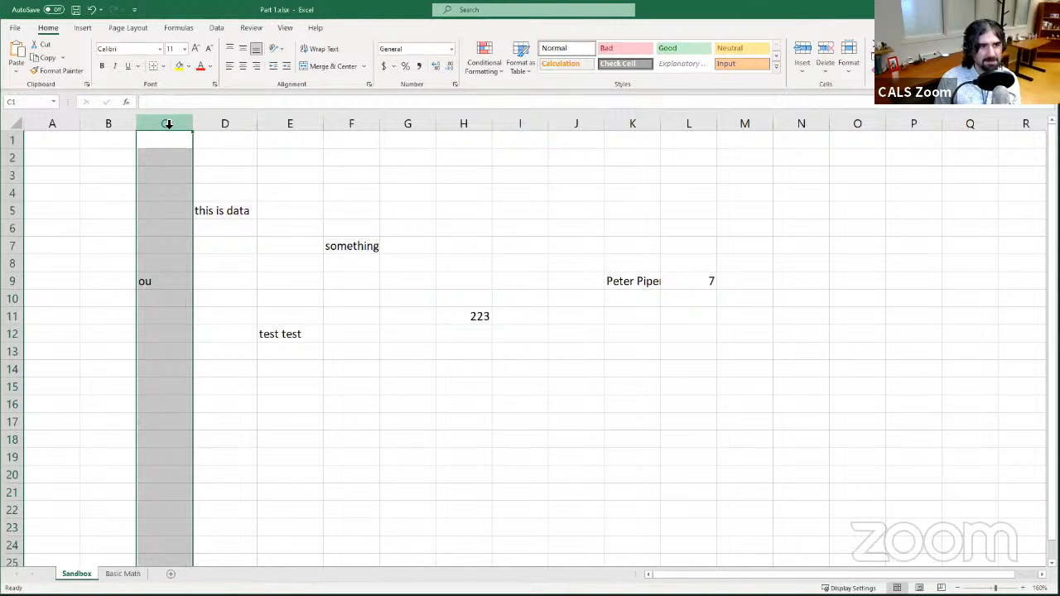
pyautogui.moveTo(167, 125); pyautogui.dragTo(178, 127)
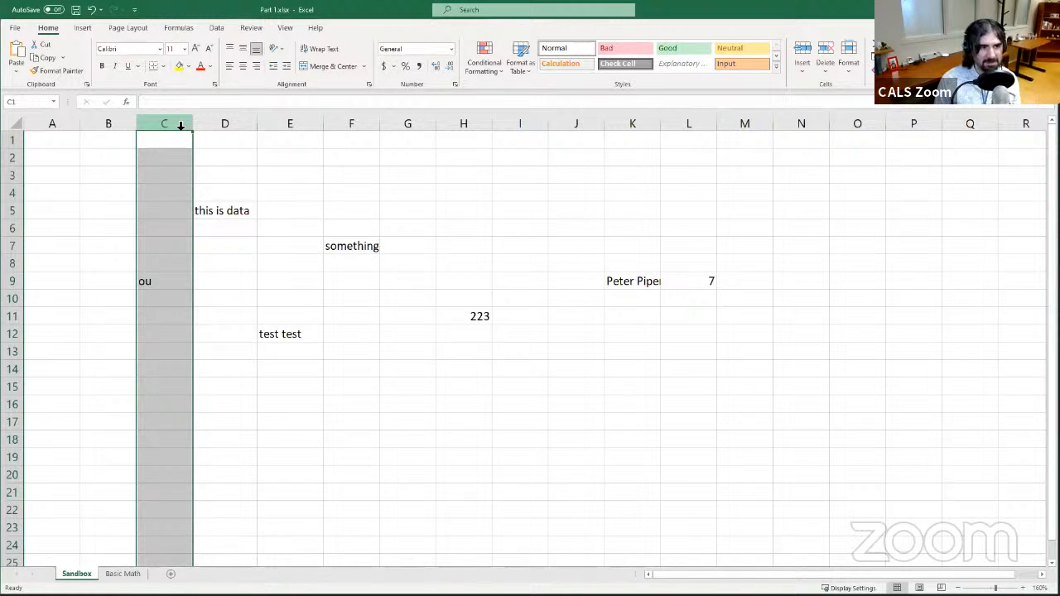
pyautogui.rightClick(177, 132)
pyautogui.click(245, 285)
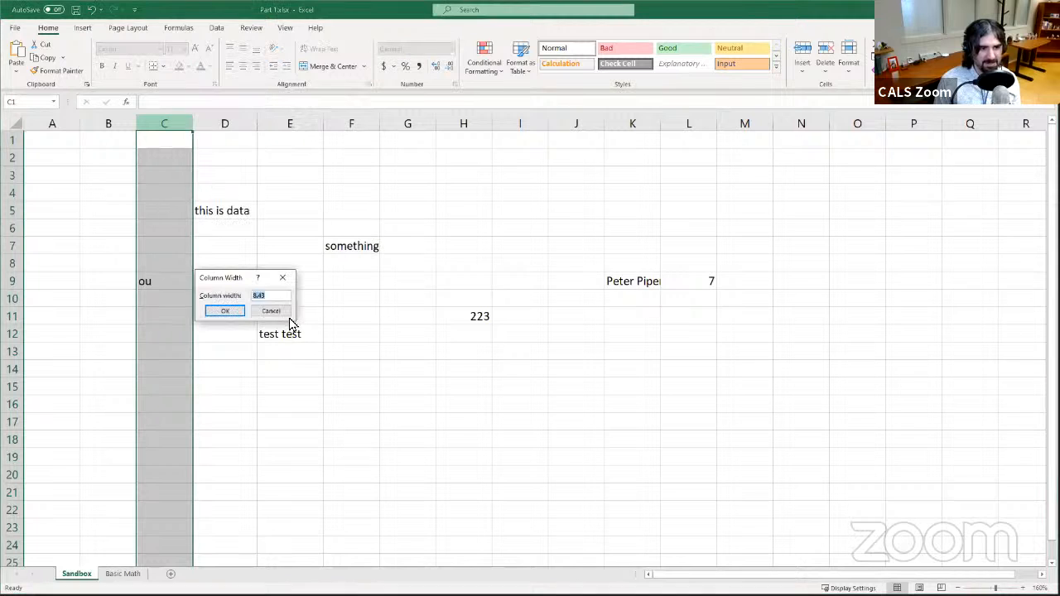
pyautogui.press('Escape')
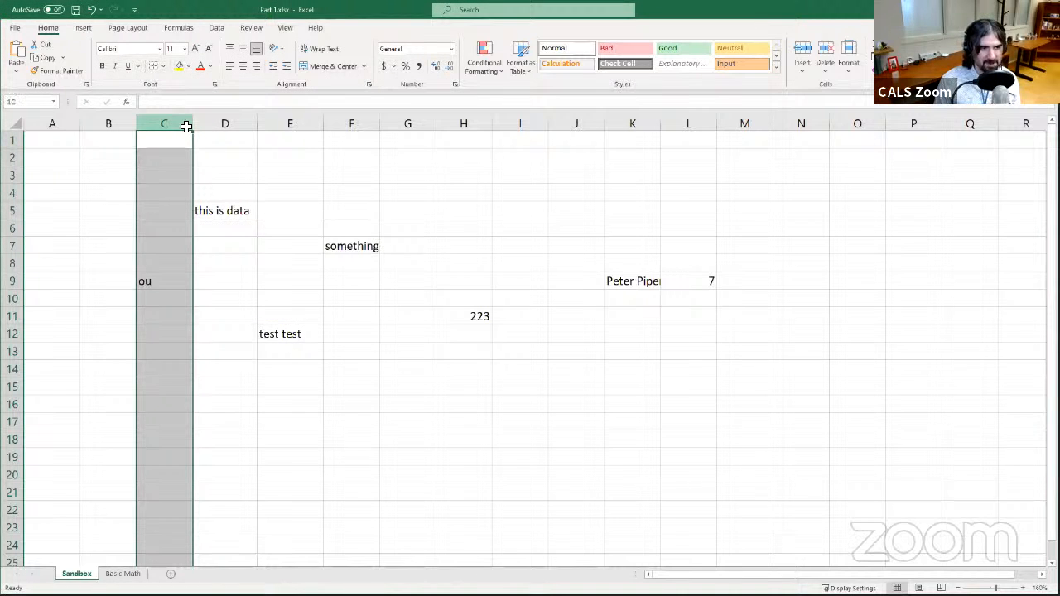
# - Set the width of columns C through G to 8.43
pyautogui.keyDown('shift'); pyautogui.click(401, 125); pyautogui.keyUp('shift')
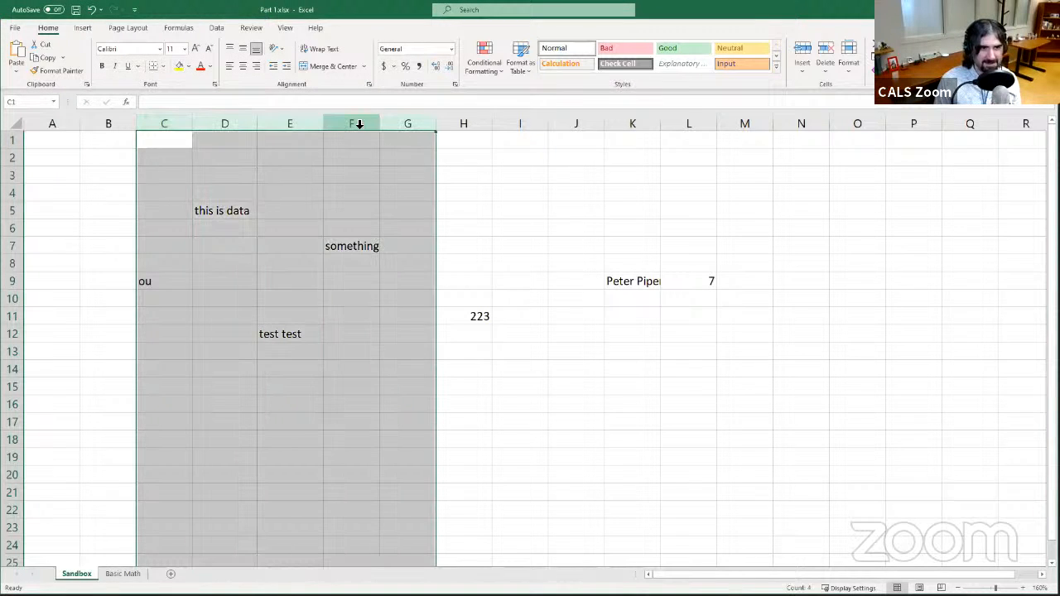
pyautogui.rightClick(356, 128)
pyautogui.click(378, 277)
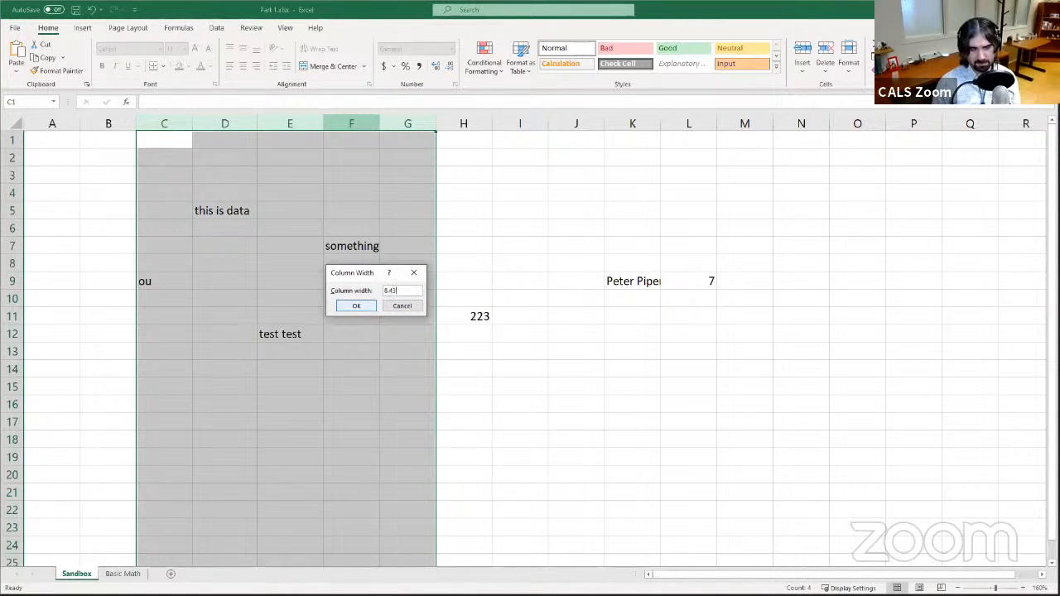
pyautogui.press('Return')
pyautogui.click(348, 307)
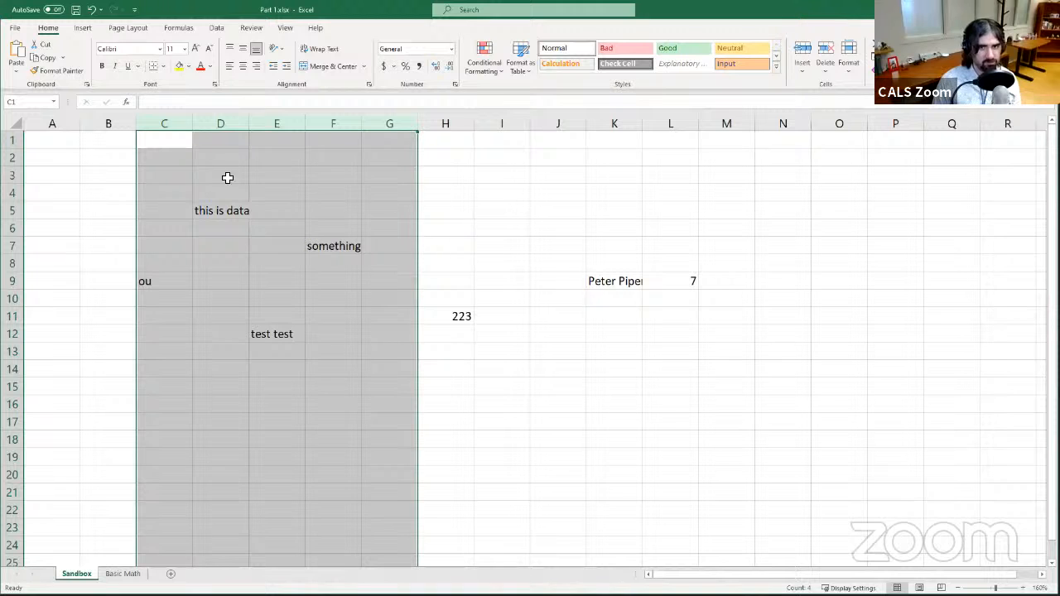
# - Try the Bauhaus 93 font on cell D5, then switch it back to Calibri
pyautogui.click(177, 165)
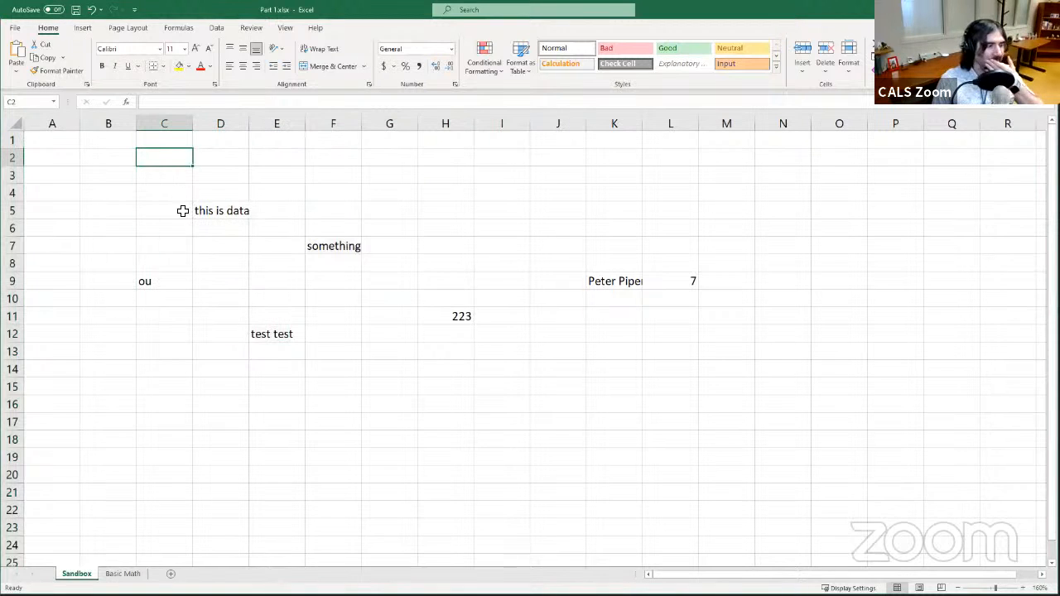
pyautogui.click(229, 226)
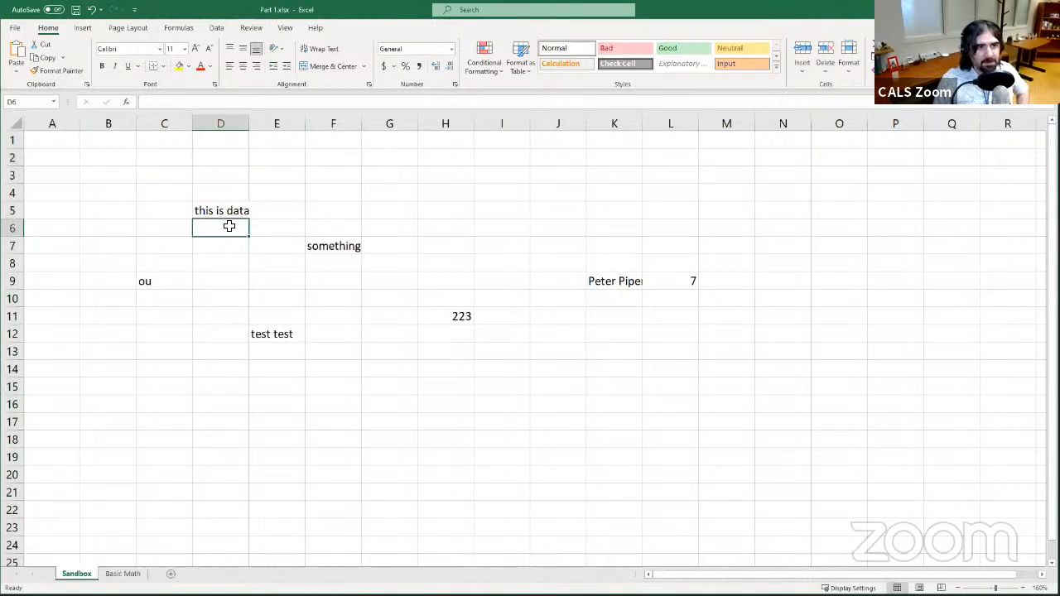
pyautogui.click(220, 212)
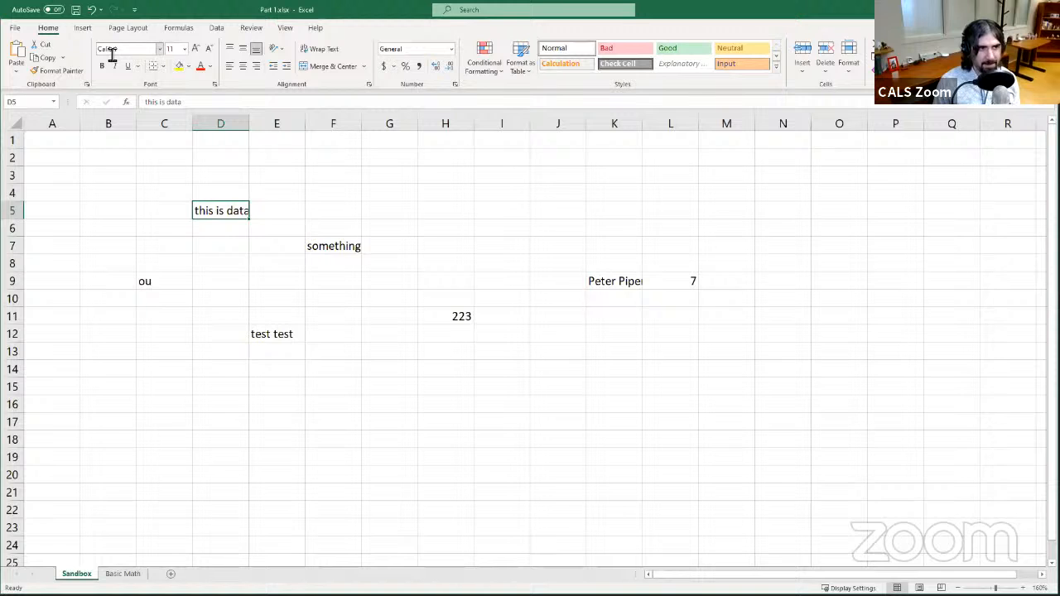
pyautogui.click(161, 49)
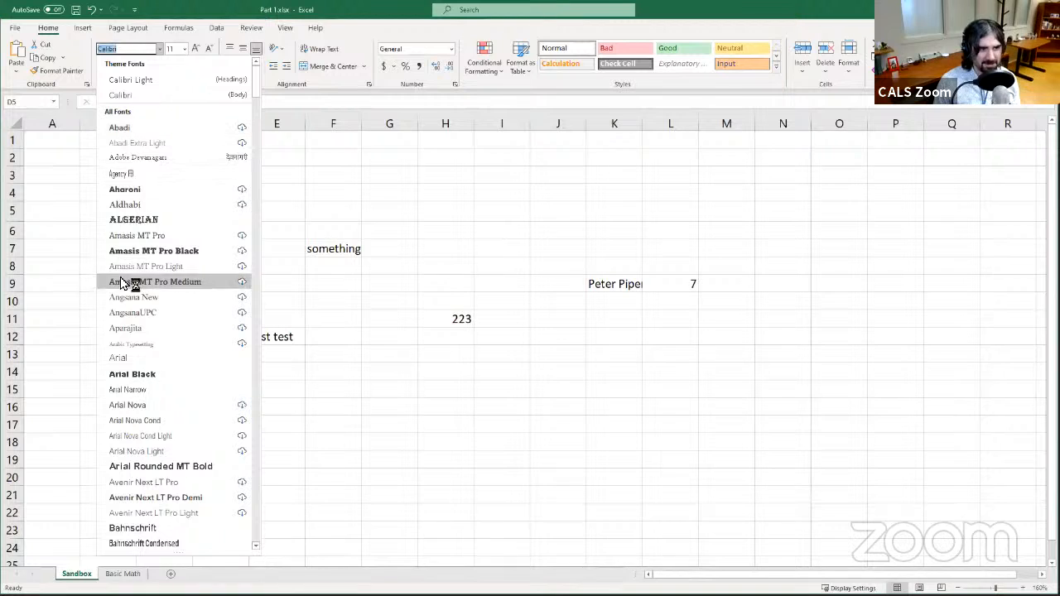
pyautogui.scroll(-4, 172, 436)
pyautogui.scroll(-8, 172, 437)
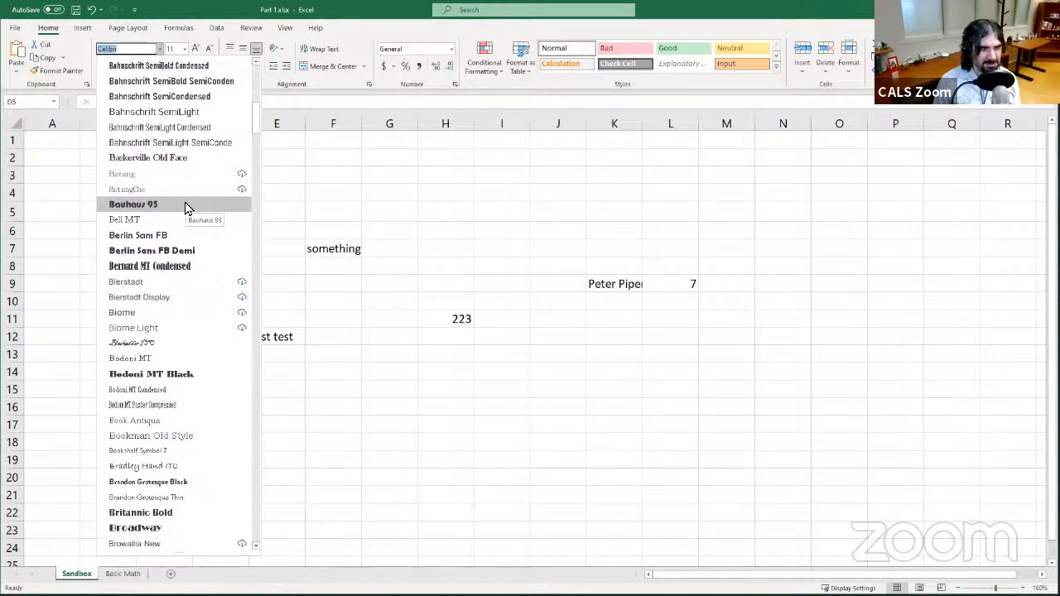
pyautogui.click(189, 204)
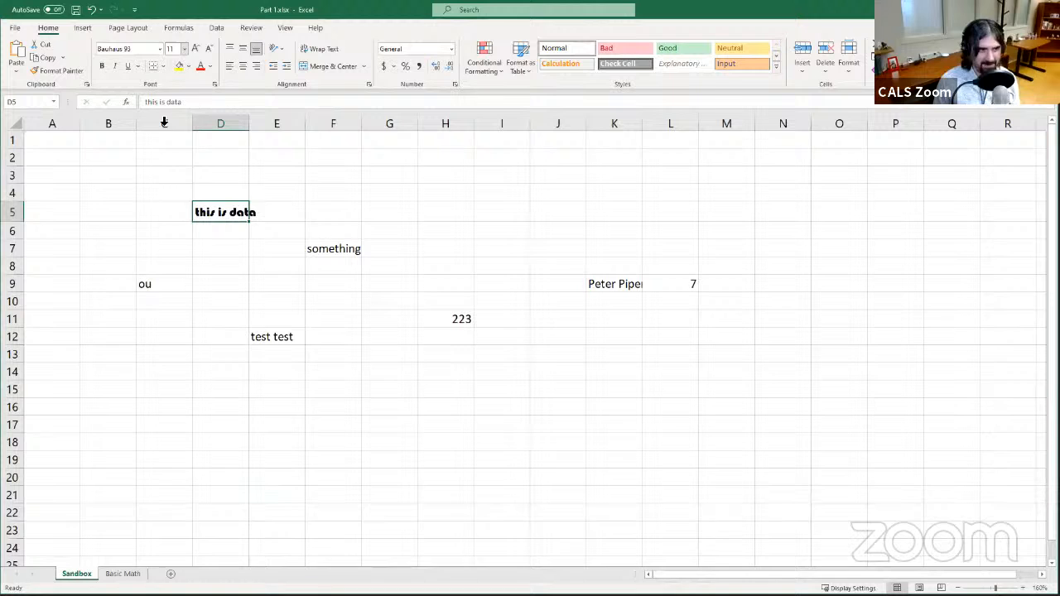
pyautogui.click(161, 49)
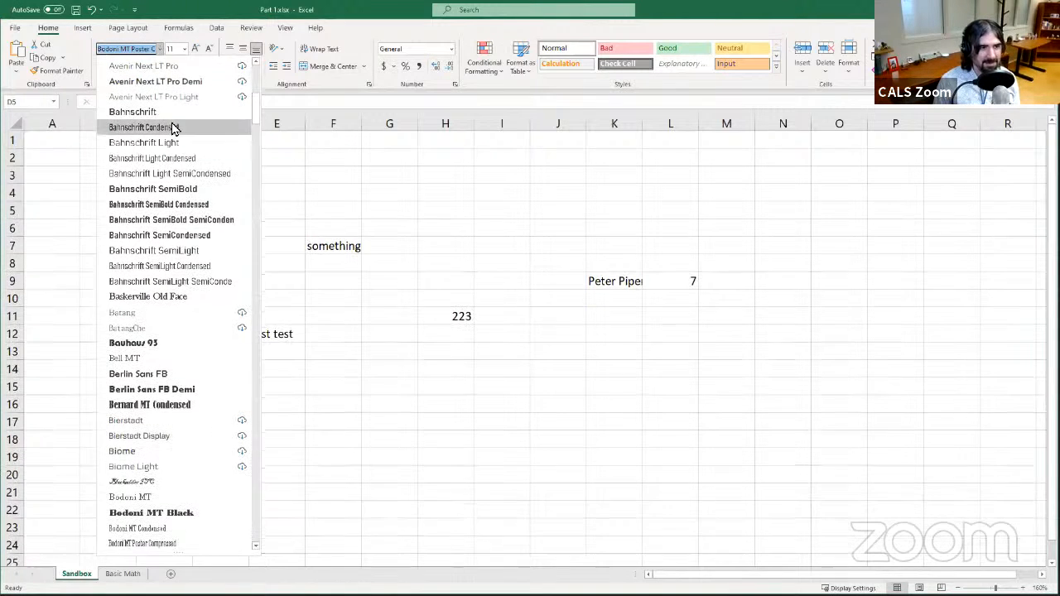
pyautogui.scroll(9, 173, 127)
pyautogui.click(160, 95)
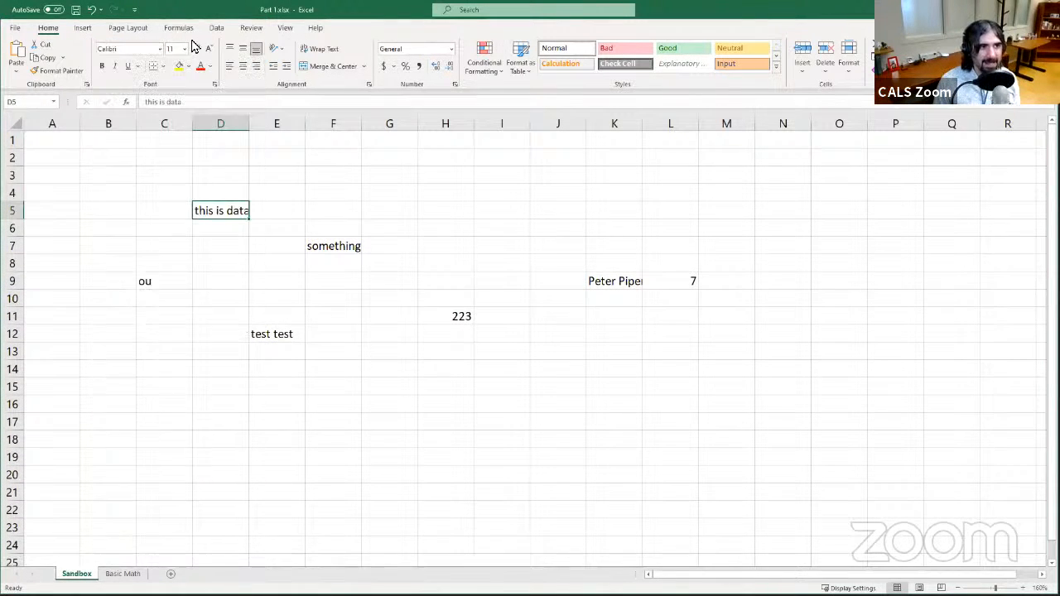
# - Set the font size of cell D5 to 14, toggling bold and italic on and off
pyautogui.click(184, 50)
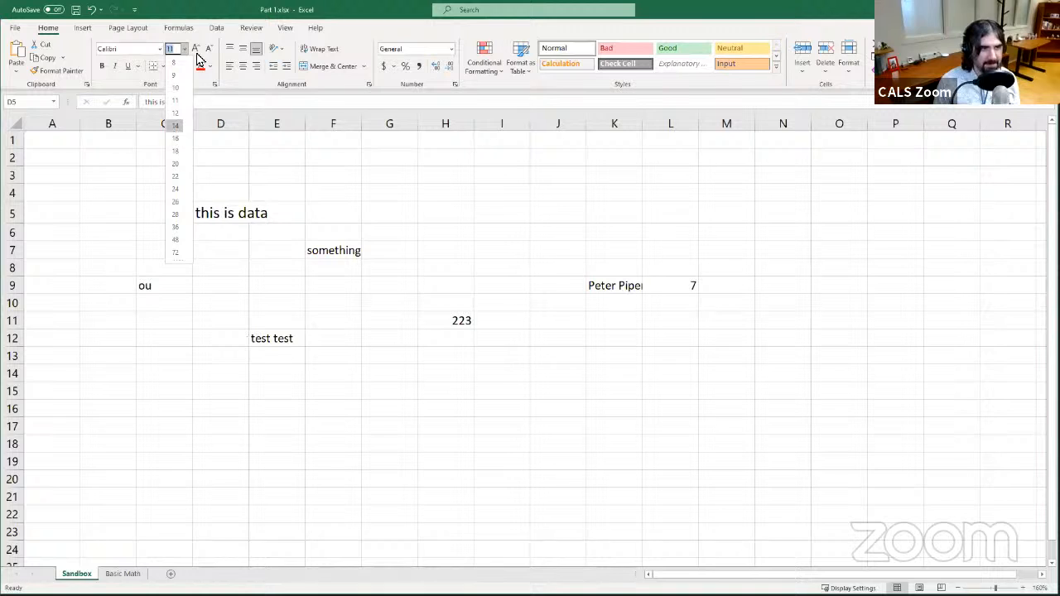
pyautogui.click(174, 126)
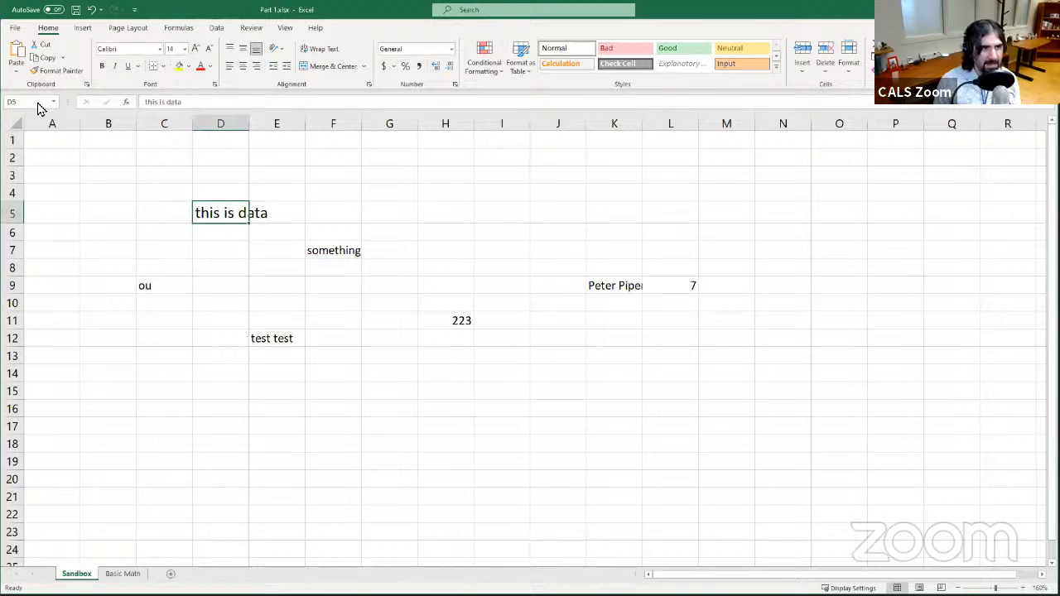
pyautogui.click(101, 68)
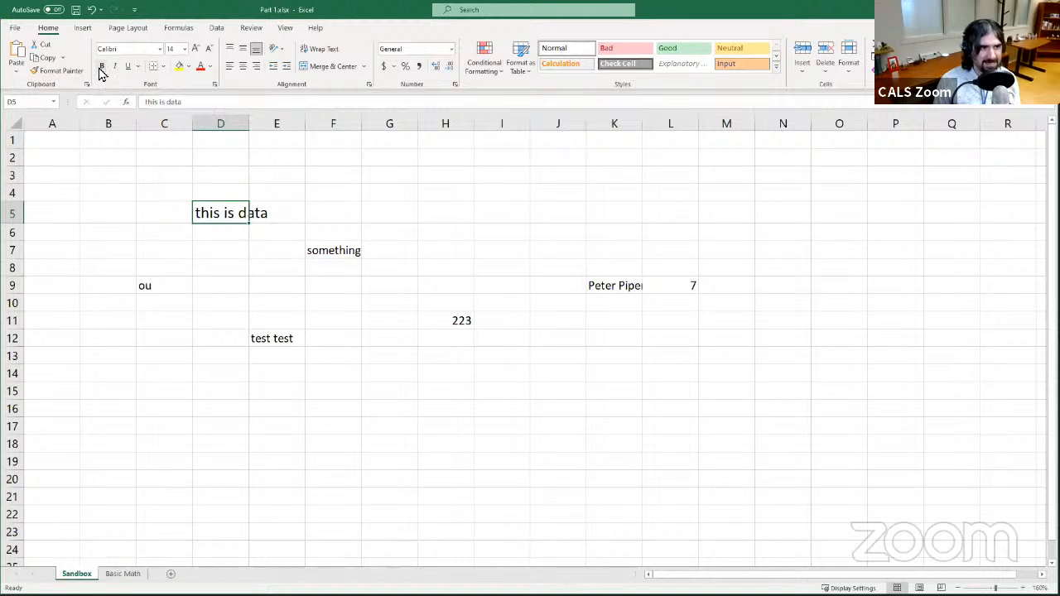
pyautogui.click(101, 66)
pyautogui.click(115, 66)
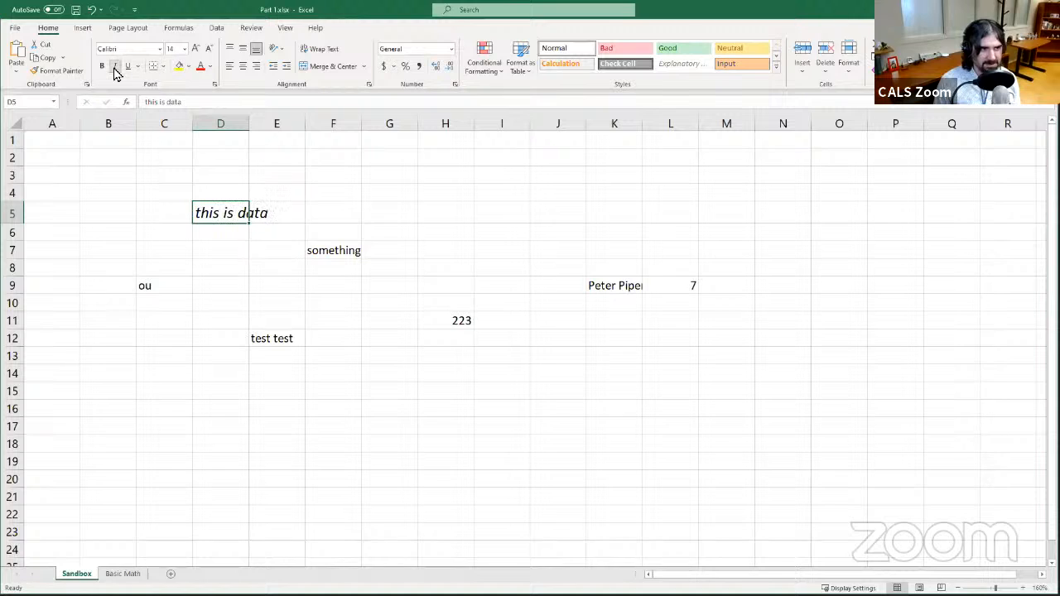
pyautogui.click(114, 66)
# - Apply a double underline to the text in cell D5
pyautogui.click(129, 68)
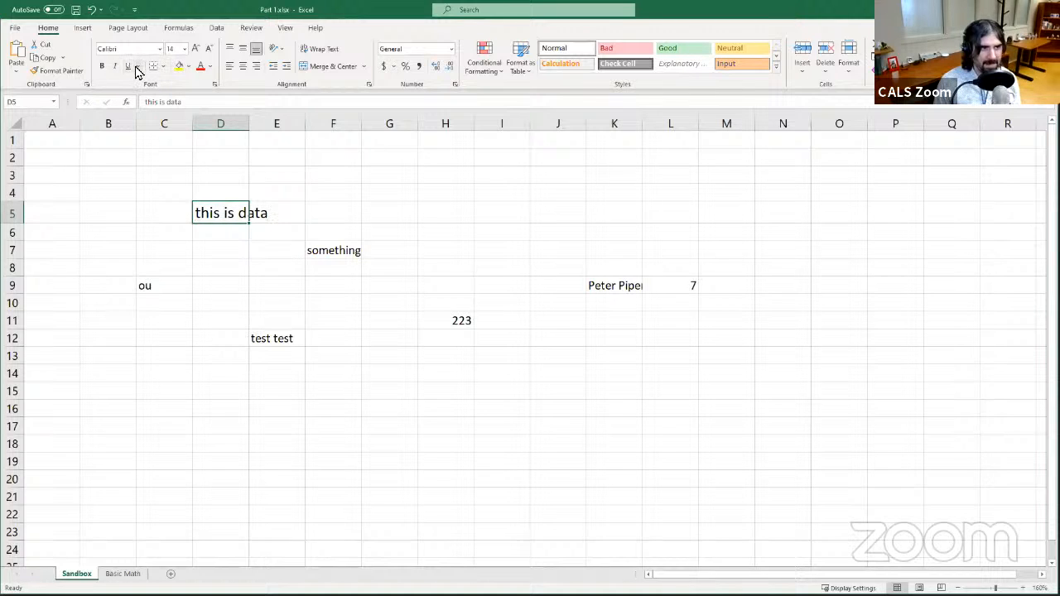
pyautogui.click(133, 69)
pyautogui.click(137, 67)
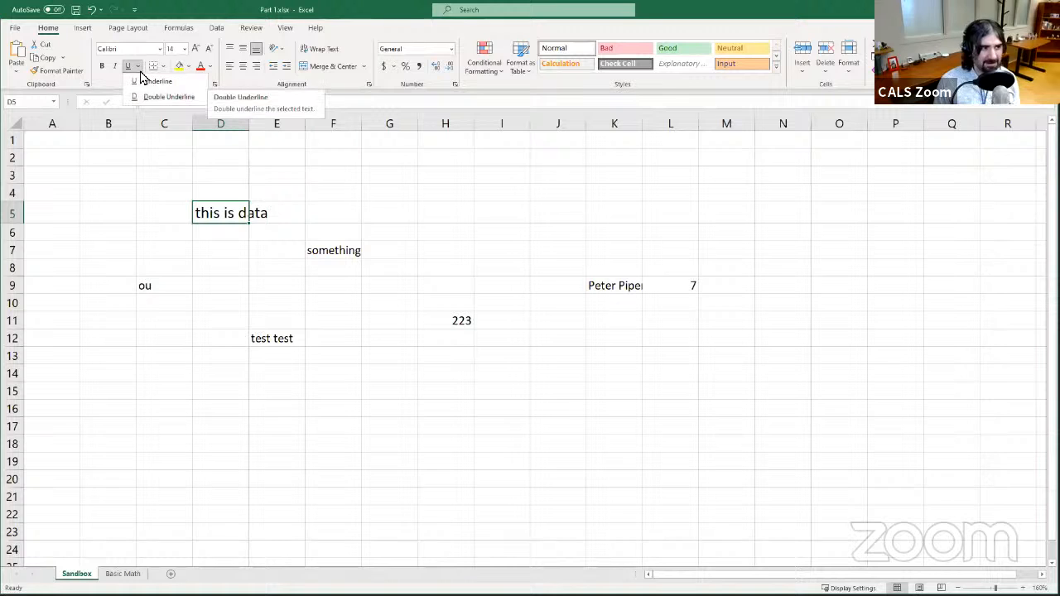
pyautogui.click(137, 66)
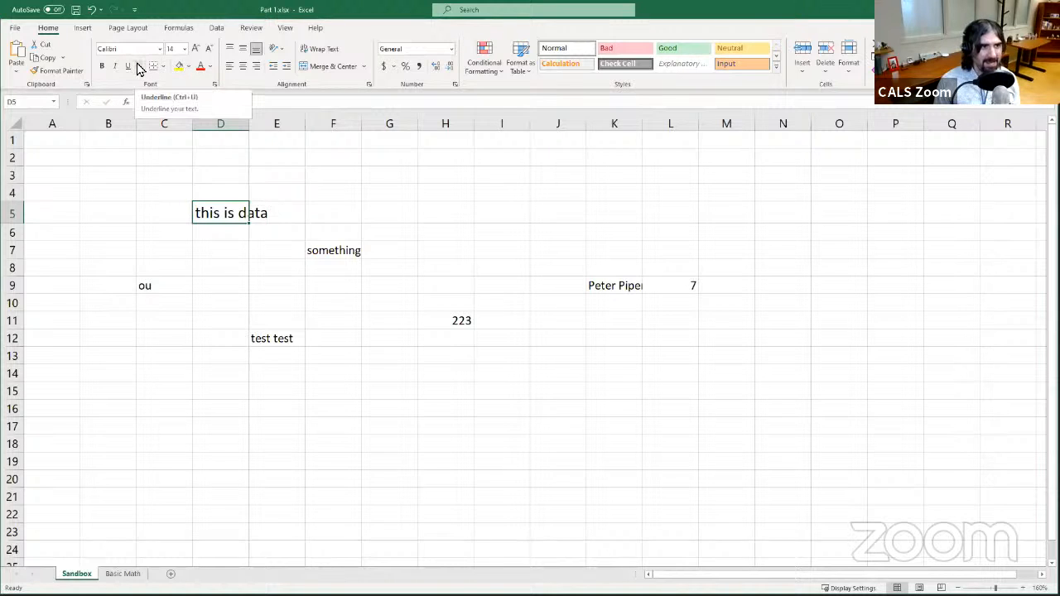
pyautogui.click(138, 66)
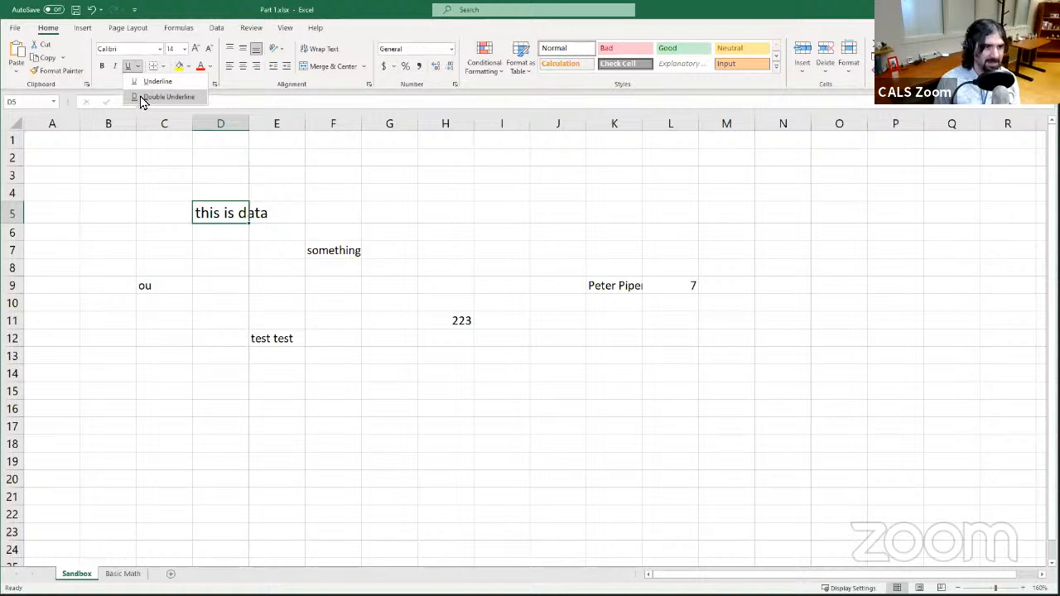
pyautogui.click(157, 97)
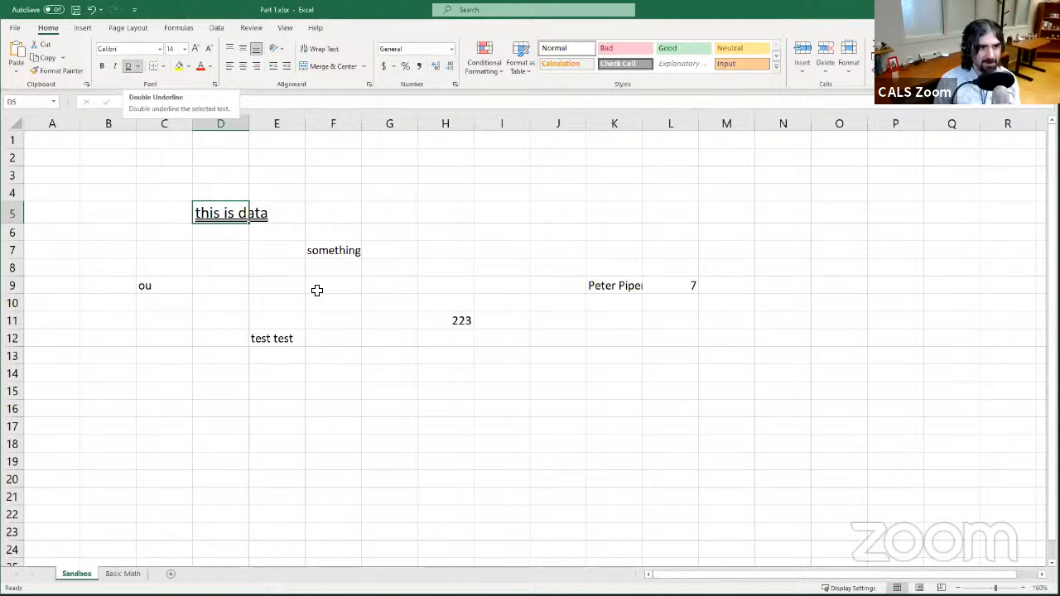
# - Toggle underline on cell F7 on and off, then remove the underline from cell D5
pyautogui.click(317, 250)
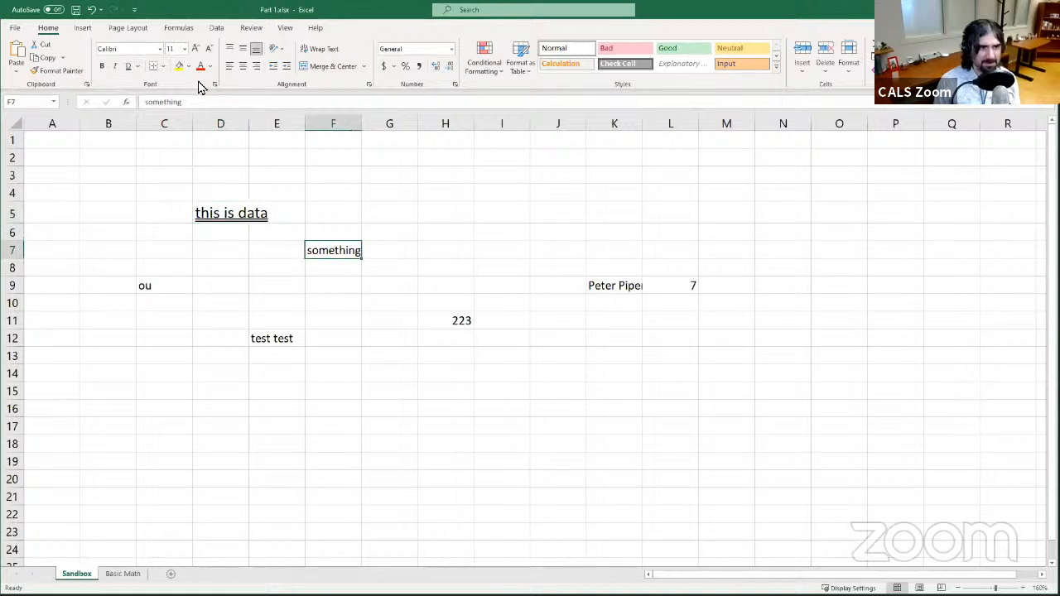
pyautogui.click(130, 71)
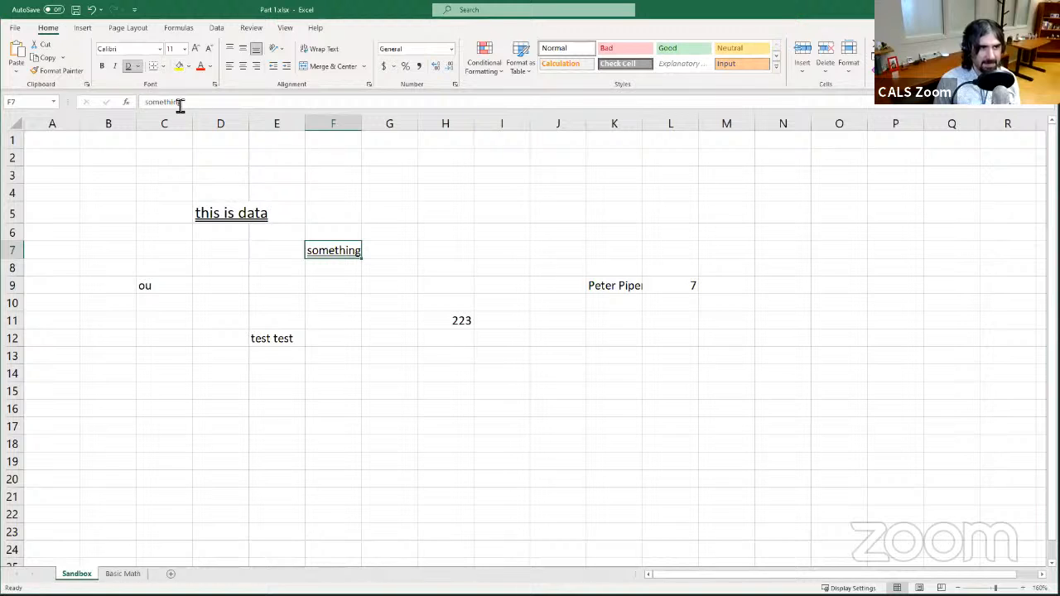
pyautogui.click(128, 68)
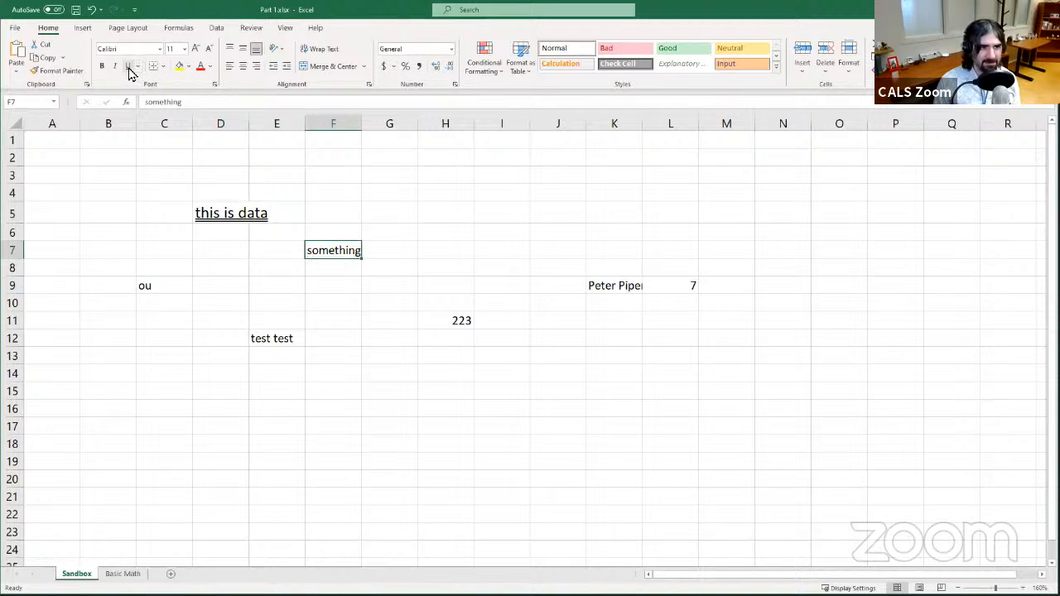
pyautogui.click(222, 216)
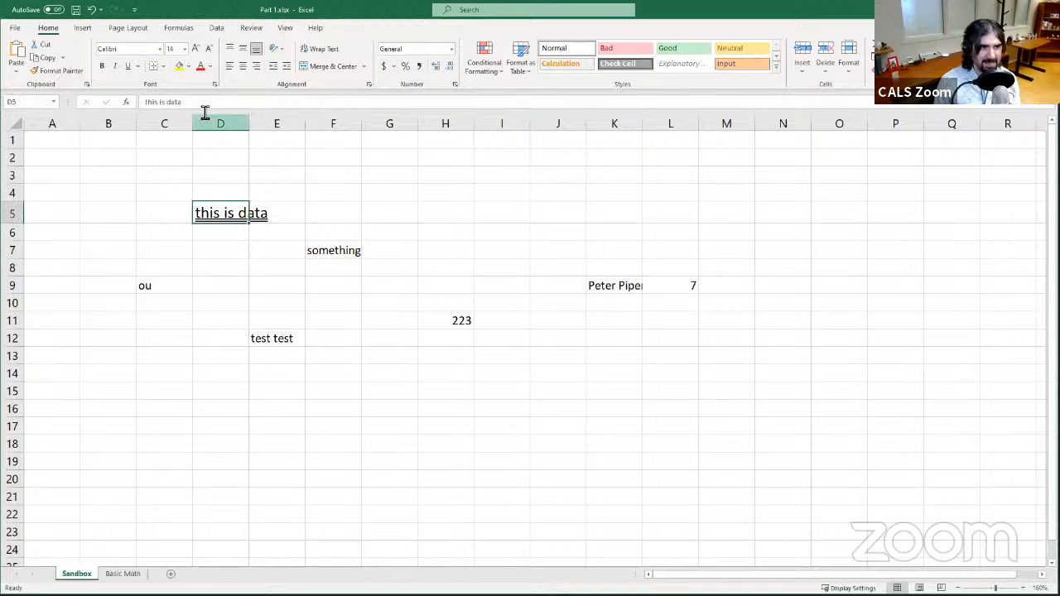
pyautogui.click(128, 68)
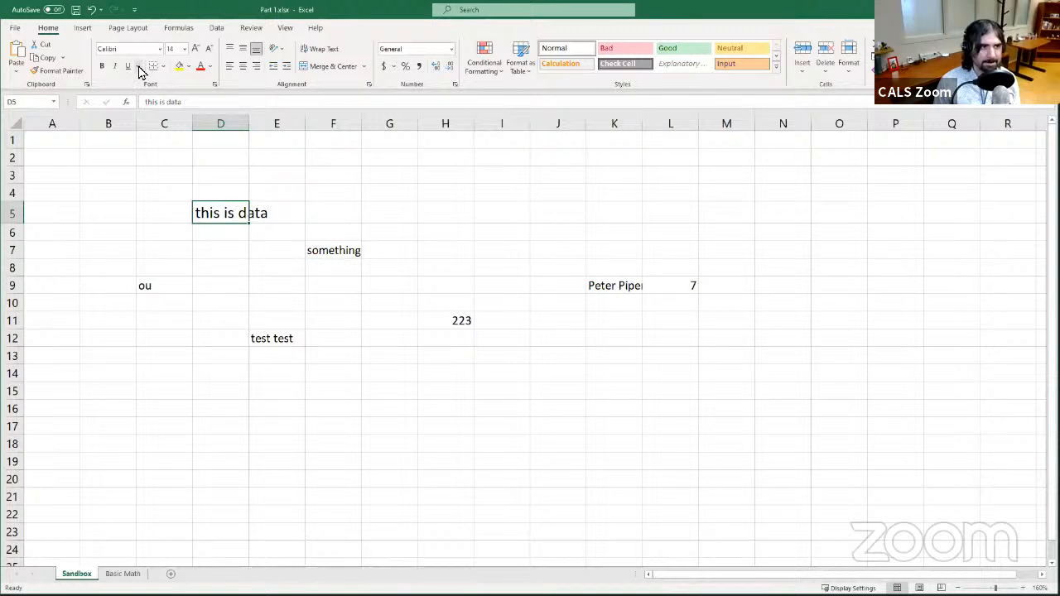
# - Fill cell D5 with yellow, then change its fill to a light blue theme colour
pyautogui.click(245, 193)
pyautogui.click(215, 179)
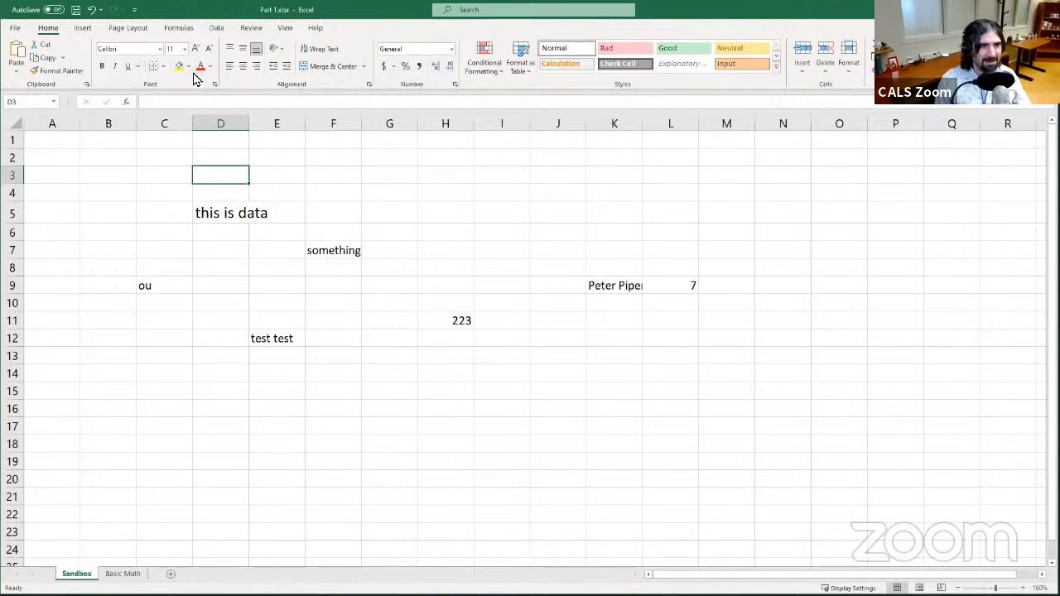
pyautogui.click(239, 208)
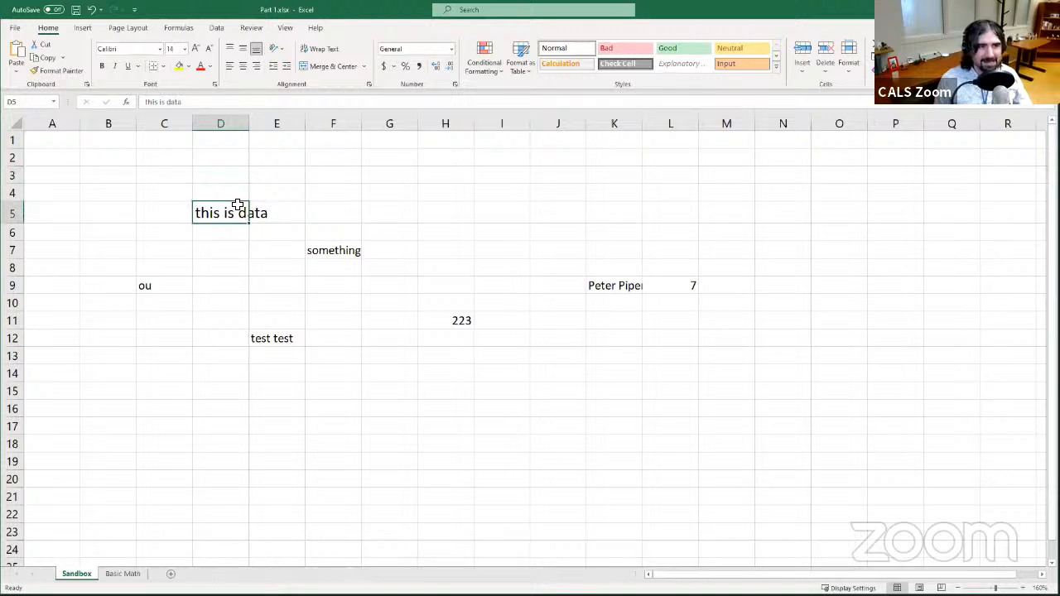
pyautogui.click(179, 67)
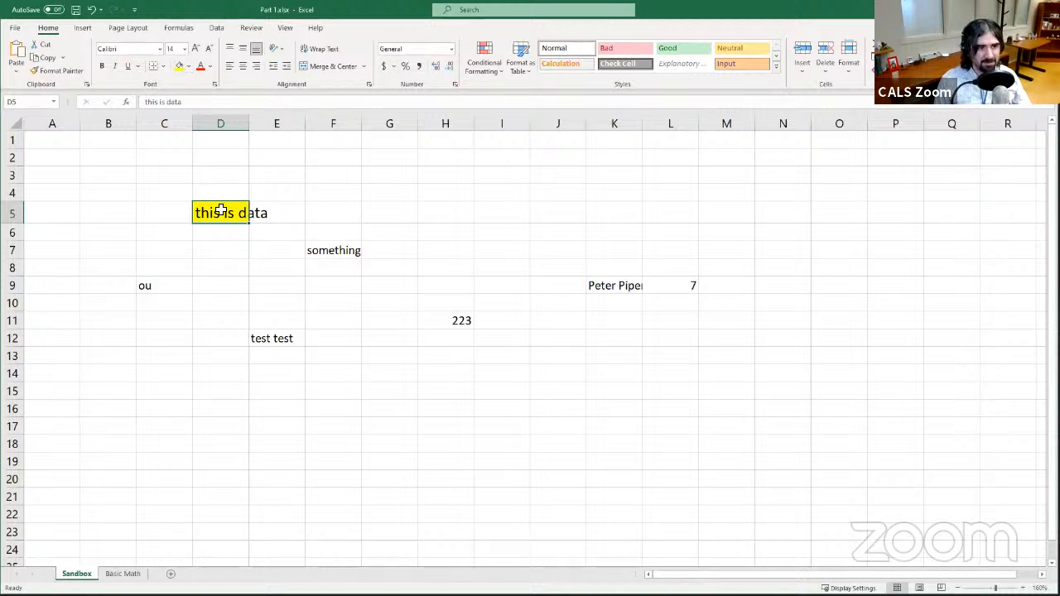
pyautogui.click(189, 66)
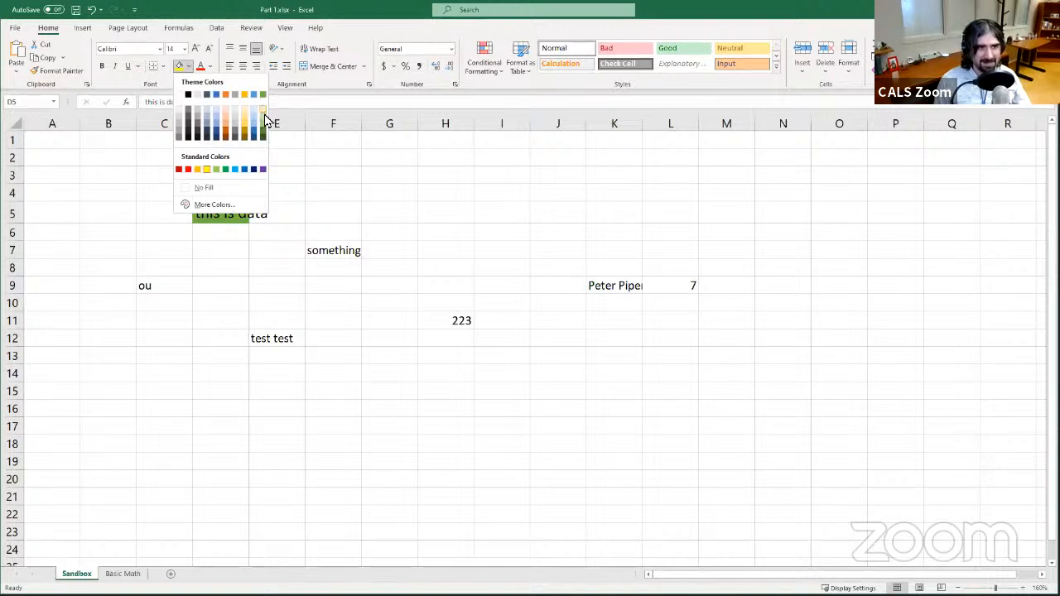
pyautogui.click(218, 118)
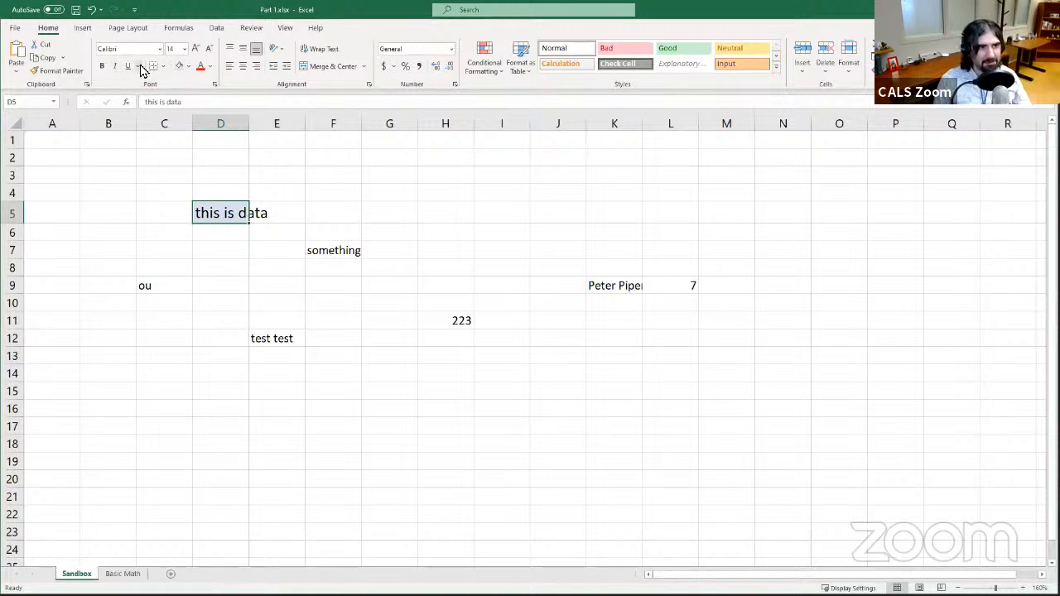
# - Remove the fill colour from cell D5
pyautogui.click(189, 66)
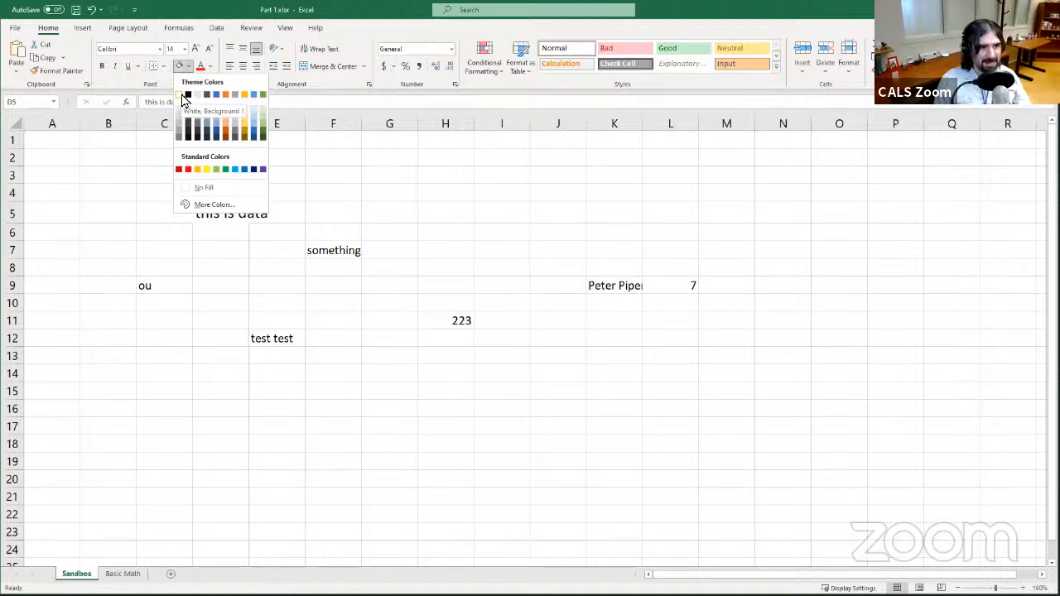
pyautogui.click(221, 246)
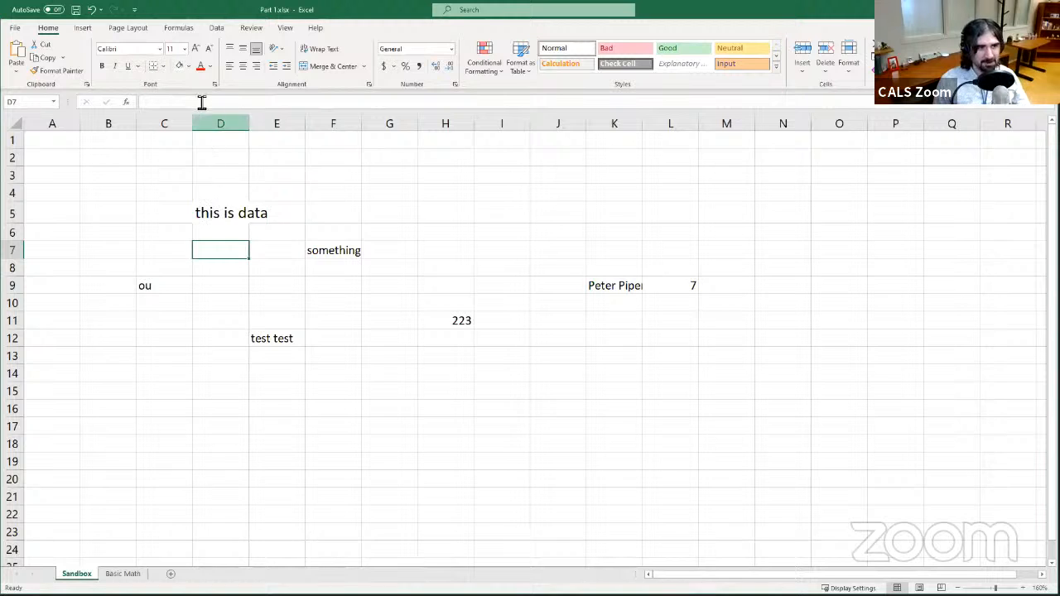
pyautogui.click(217, 215)
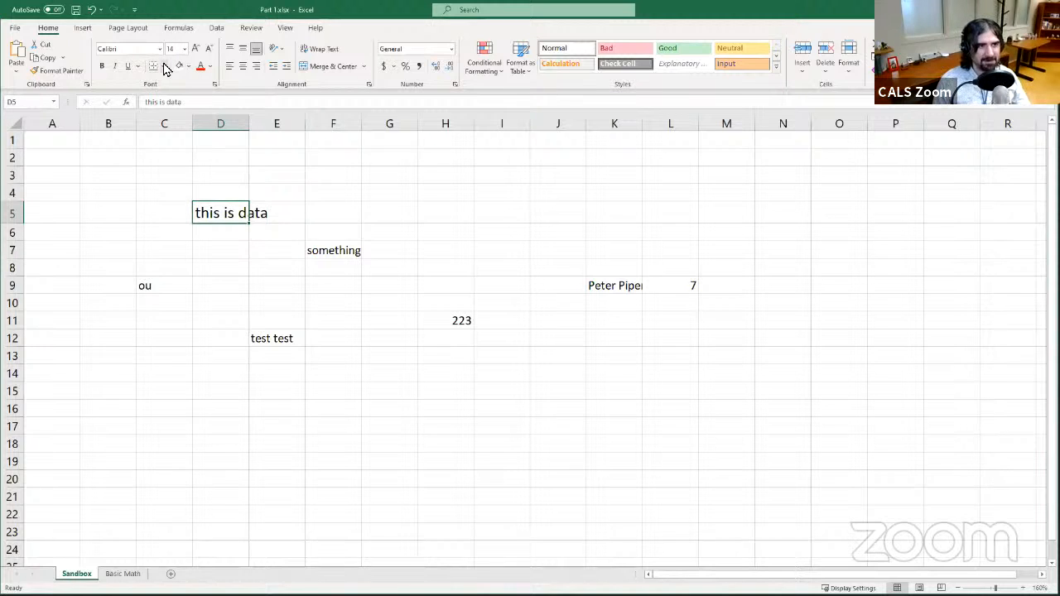
pyautogui.click(164, 66)
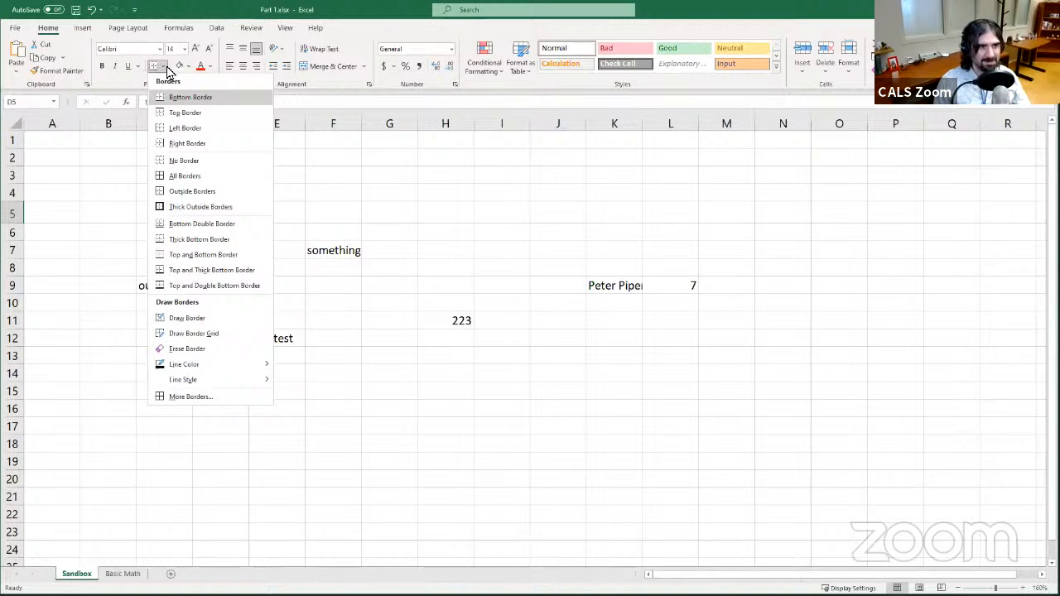
pyautogui.click(167, 70)
pyautogui.click(189, 67)
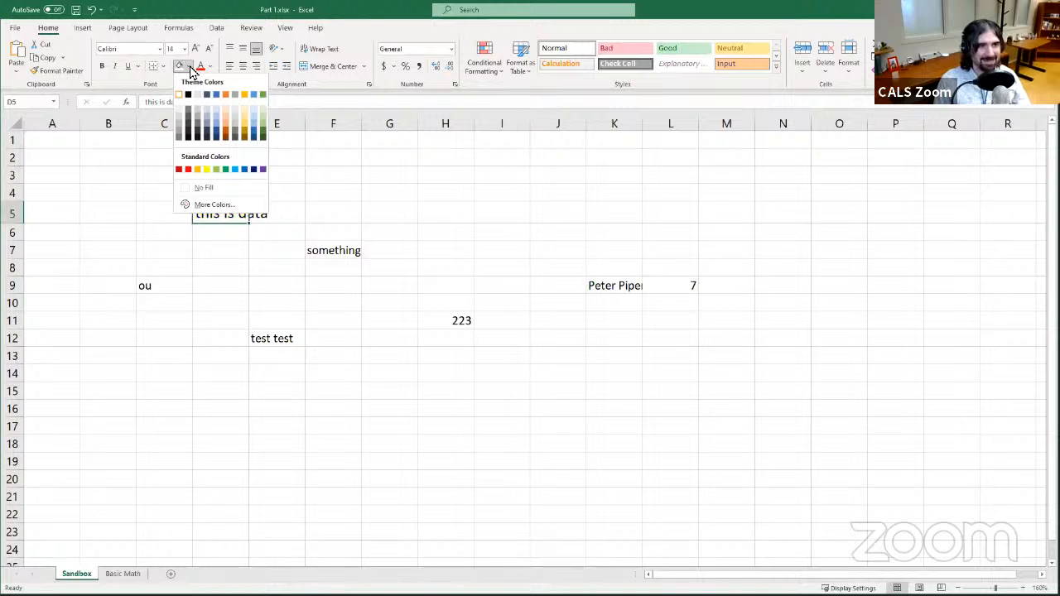
pyautogui.click(195, 188)
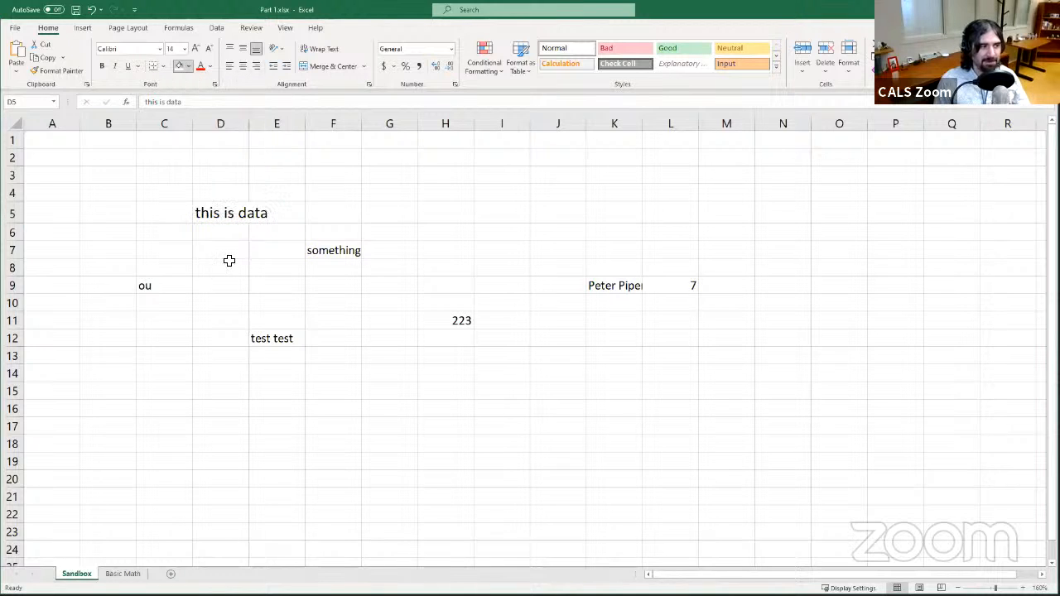
# - Set the font colour of cell D5 to red, then change it to a green theme colour
pyautogui.click(244, 258)
pyautogui.press('Up')
pyautogui.press('Up')
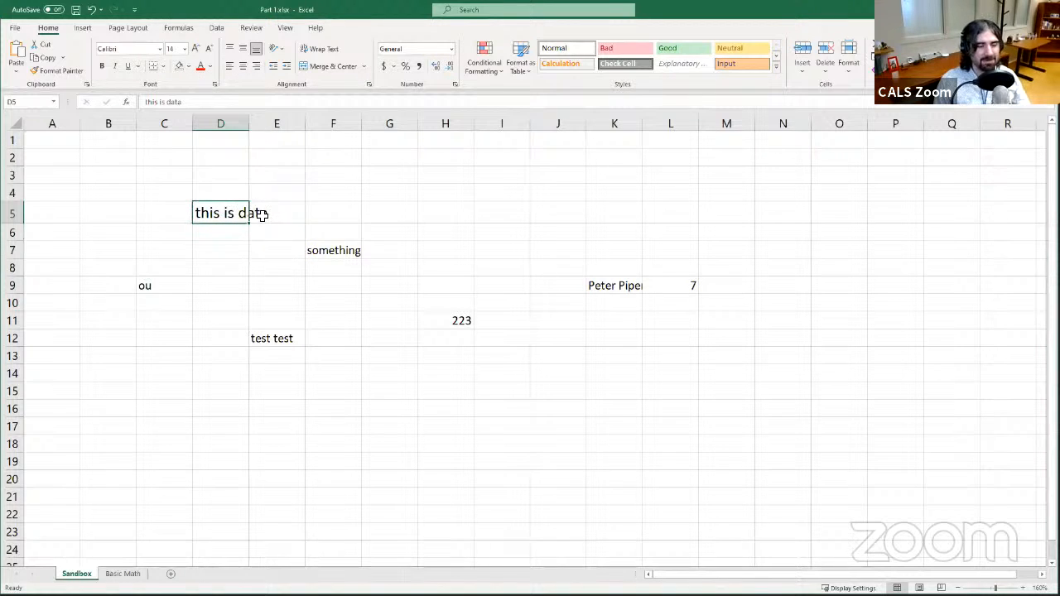
pyautogui.click(262, 214)
pyautogui.click(236, 211)
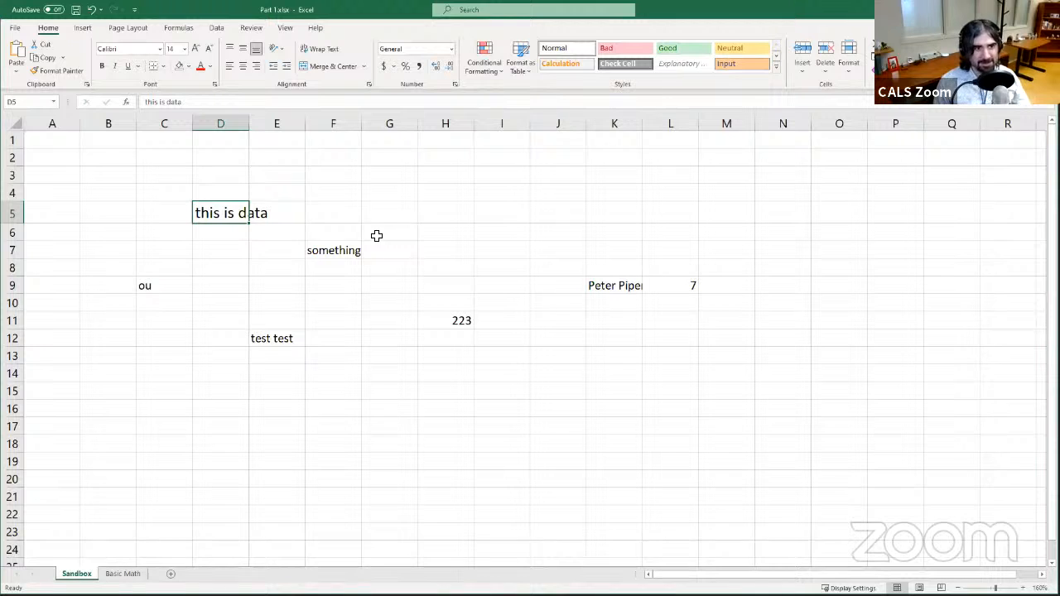
pyautogui.click(223, 247)
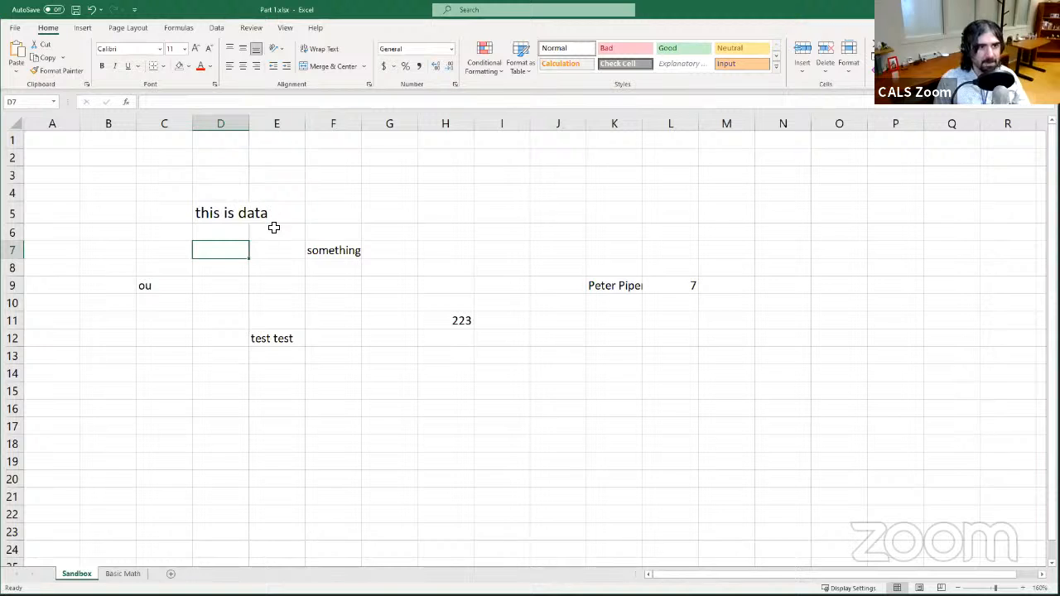
pyautogui.click(232, 211)
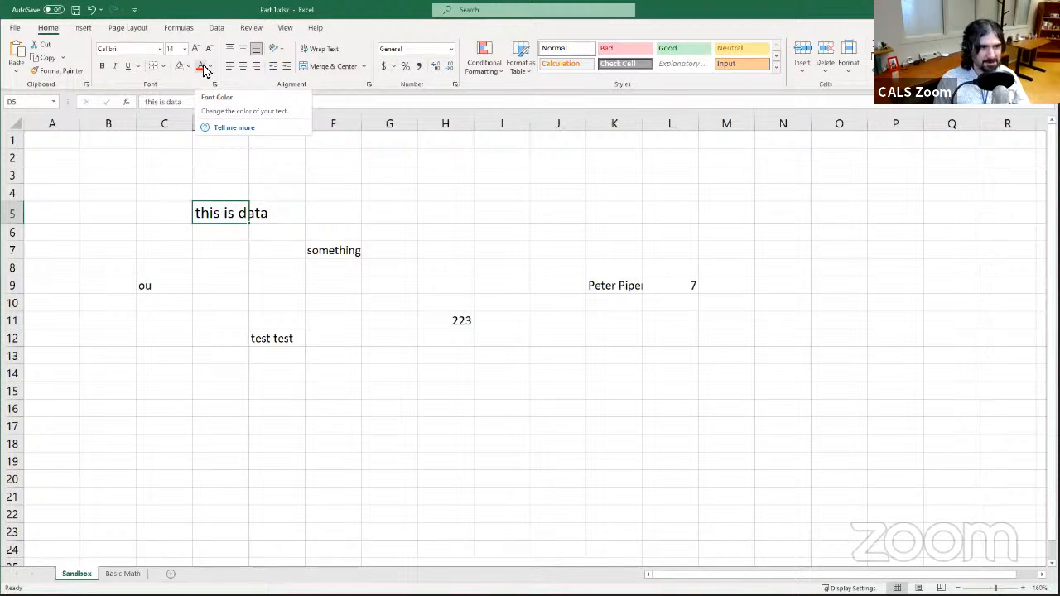
pyautogui.click(201, 66)
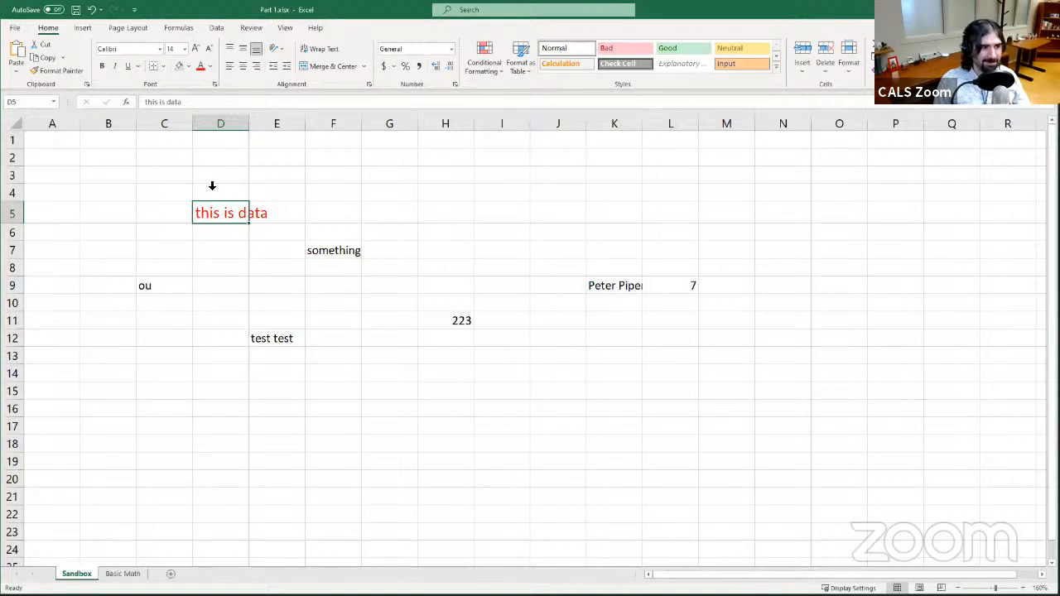
pyautogui.click(212, 68)
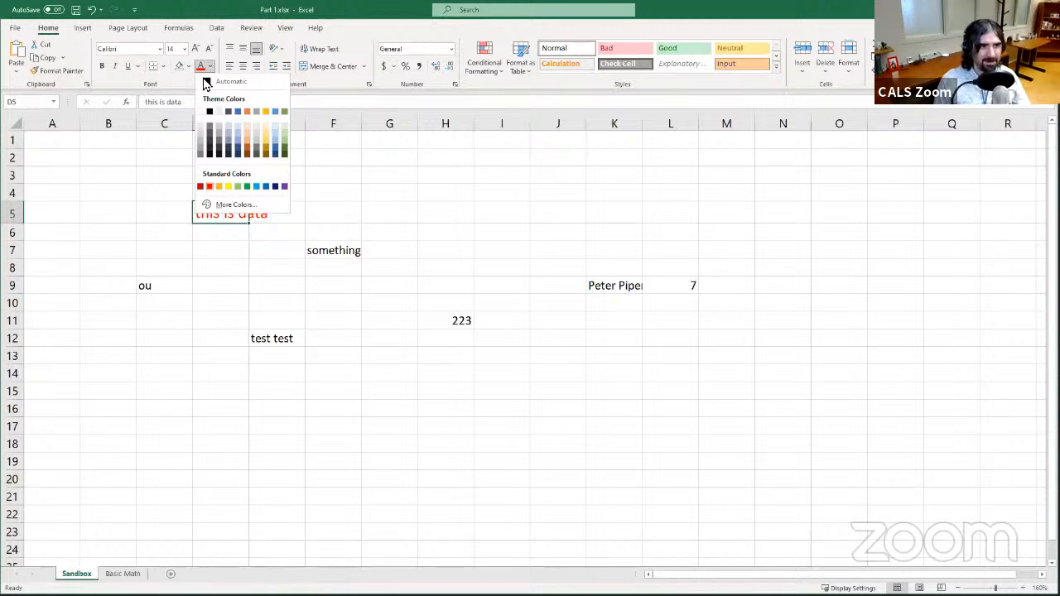
pyautogui.click(283, 112)
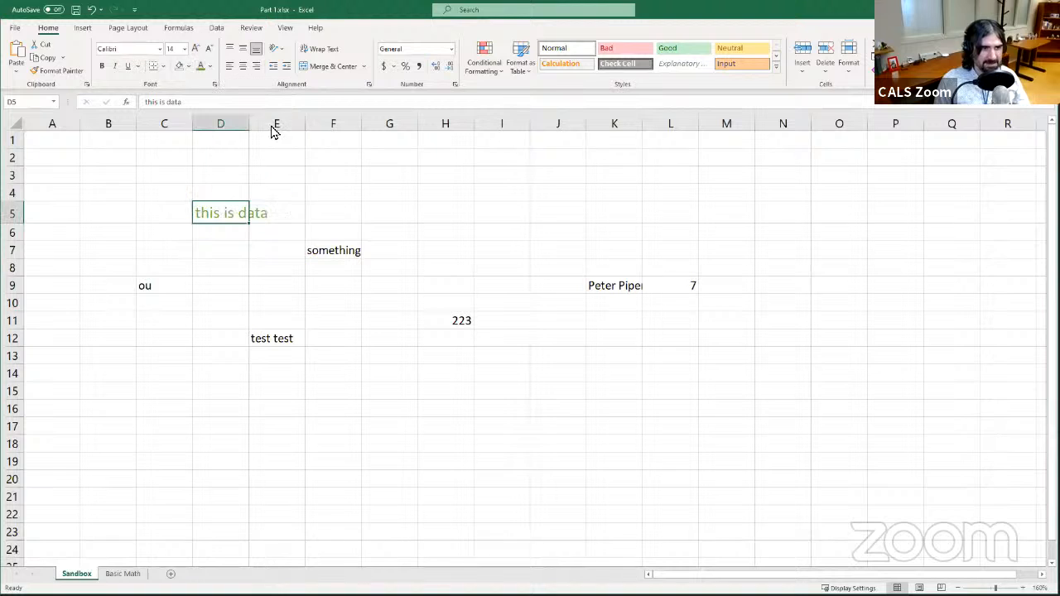
# - Fill cell D5 with a light blue theme colour
pyautogui.click(209, 67)
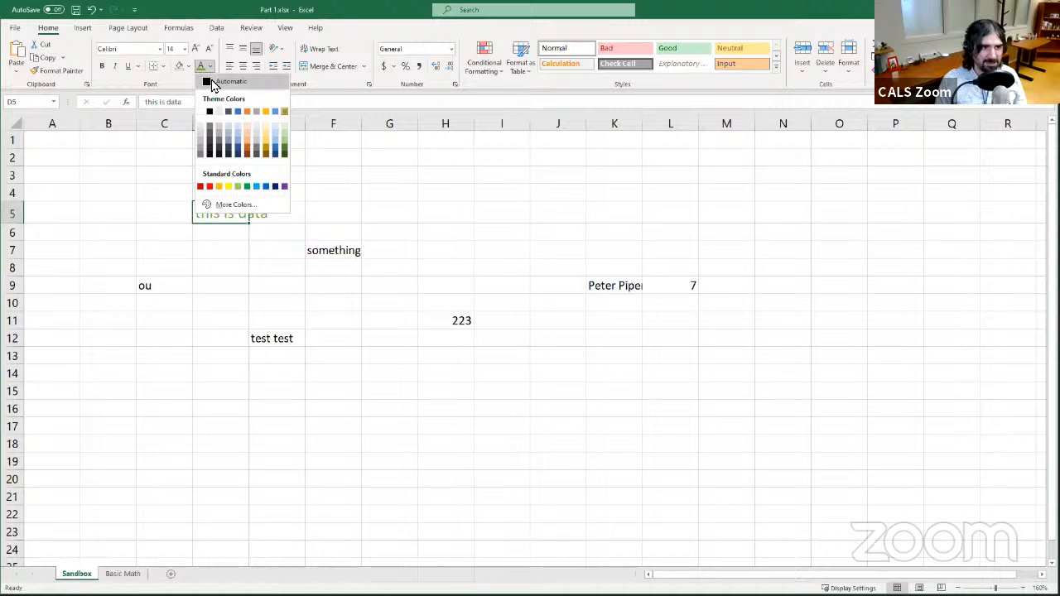
pyautogui.click(286, 112)
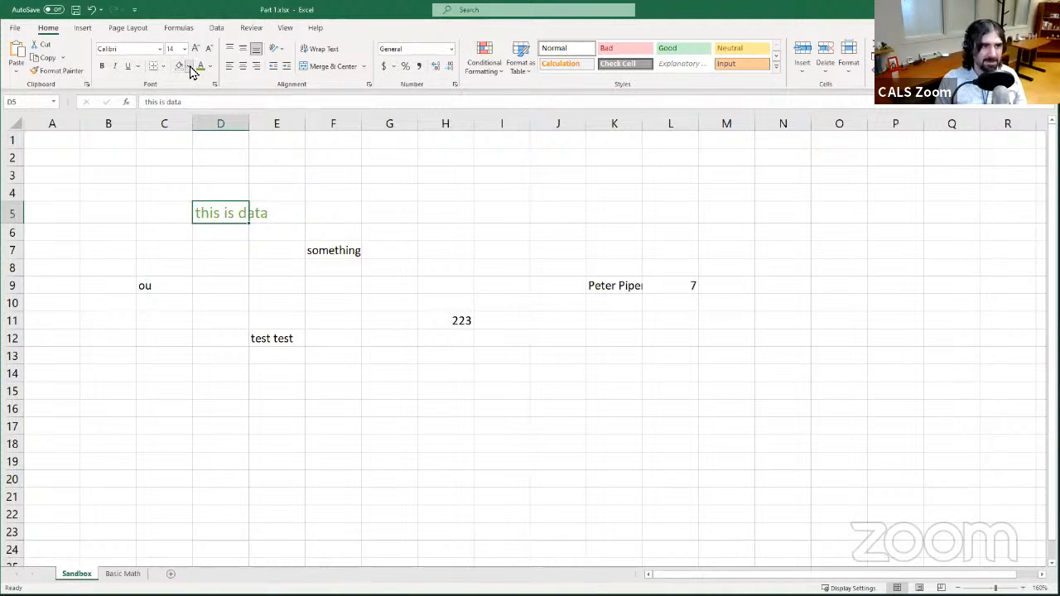
pyautogui.click(190, 68)
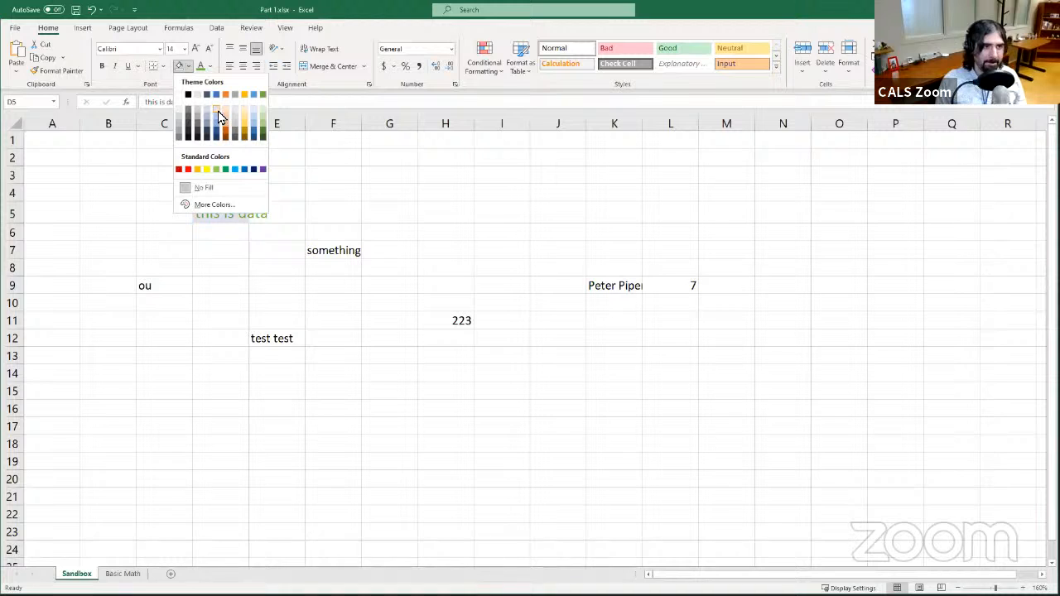
pyautogui.click(218, 111)
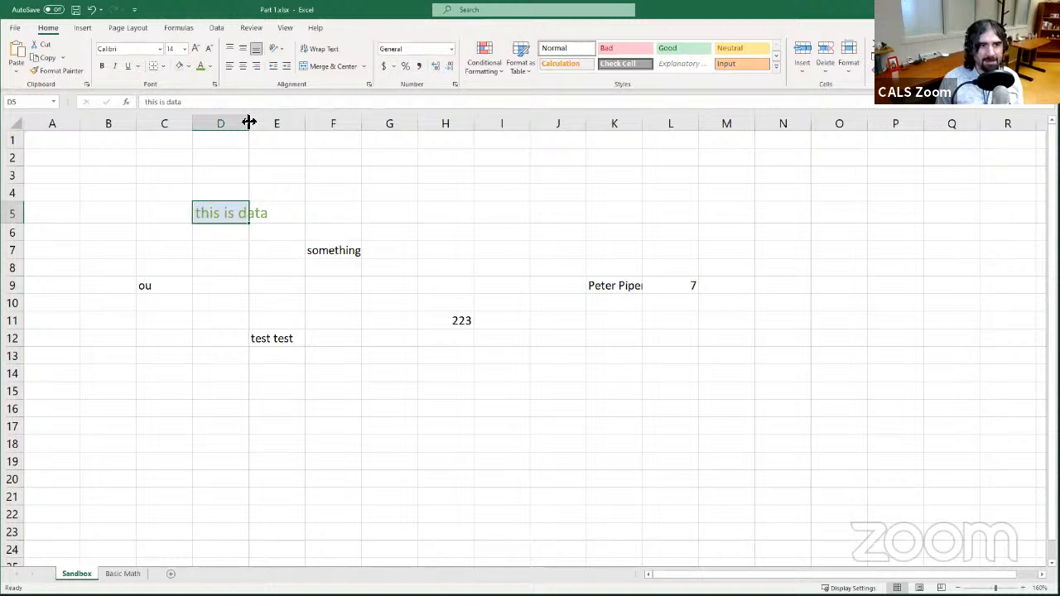
# - Widen column D to about double width and make row 5 about twice as tall
pyautogui.moveTo(249, 122); pyautogui.dragTo(303, 121)
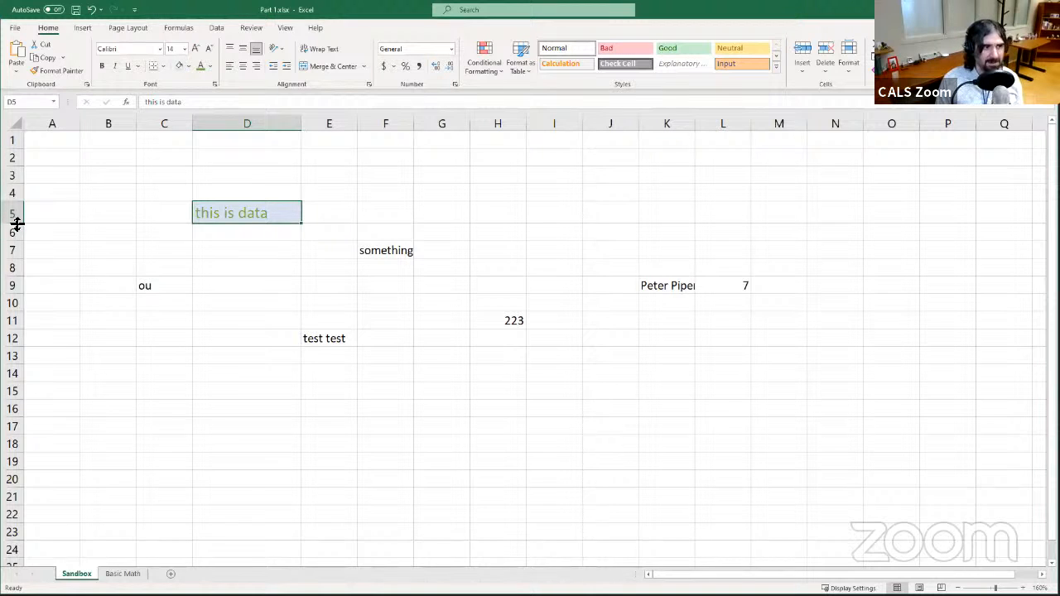
pyautogui.moveTo(16, 222); pyautogui.dragTo(16, 257)
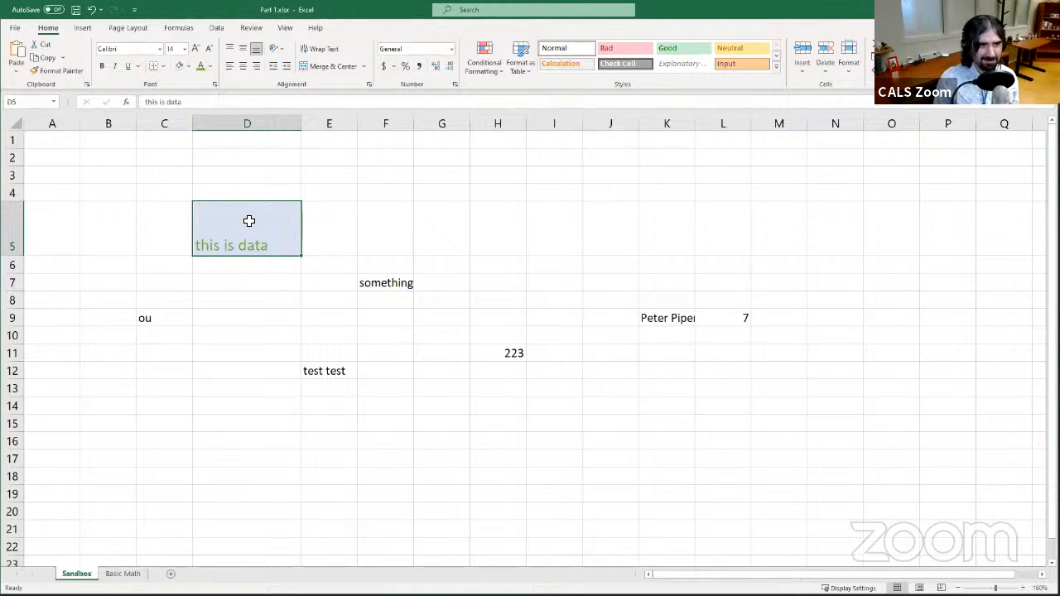
# - Try different vertical and horizontal alignments on cell D5, ending with middle and centre alignment
pyautogui.click(243, 52)
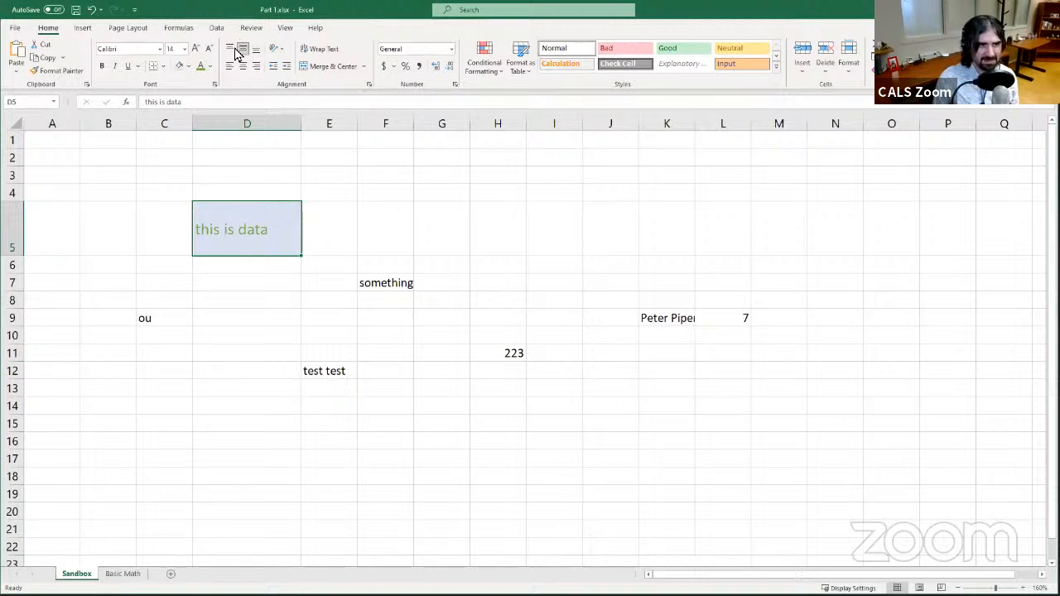
pyautogui.click(231, 48)
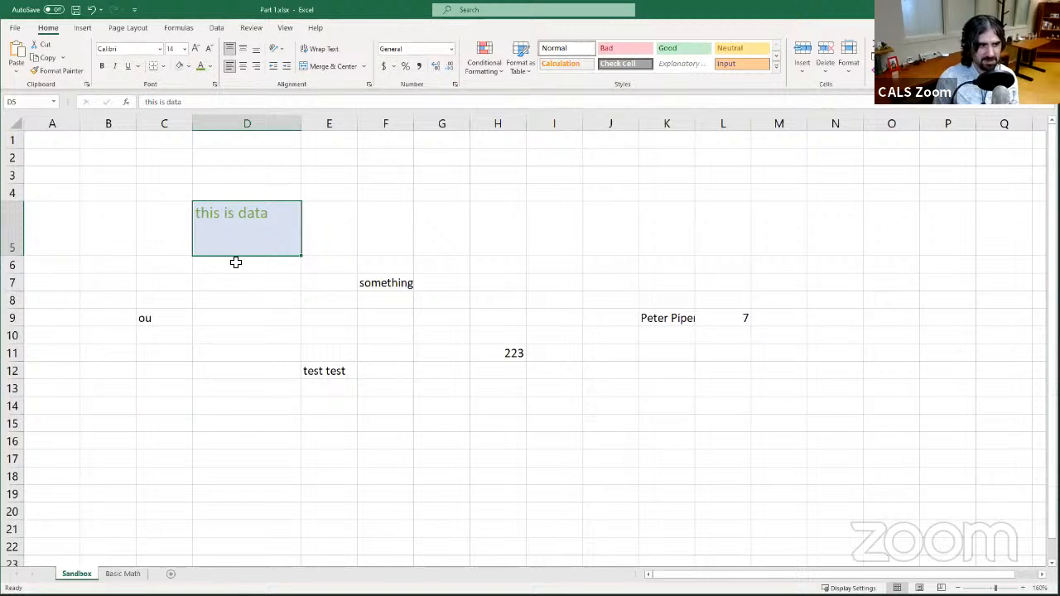
pyautogui.click(243, 67)
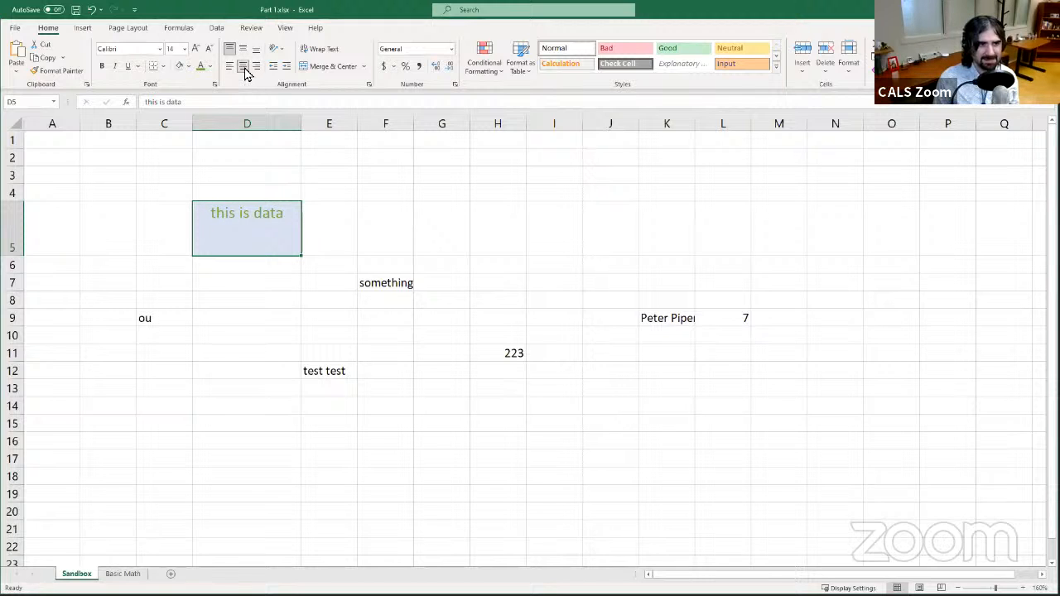
pyautogui.click(256, 68)
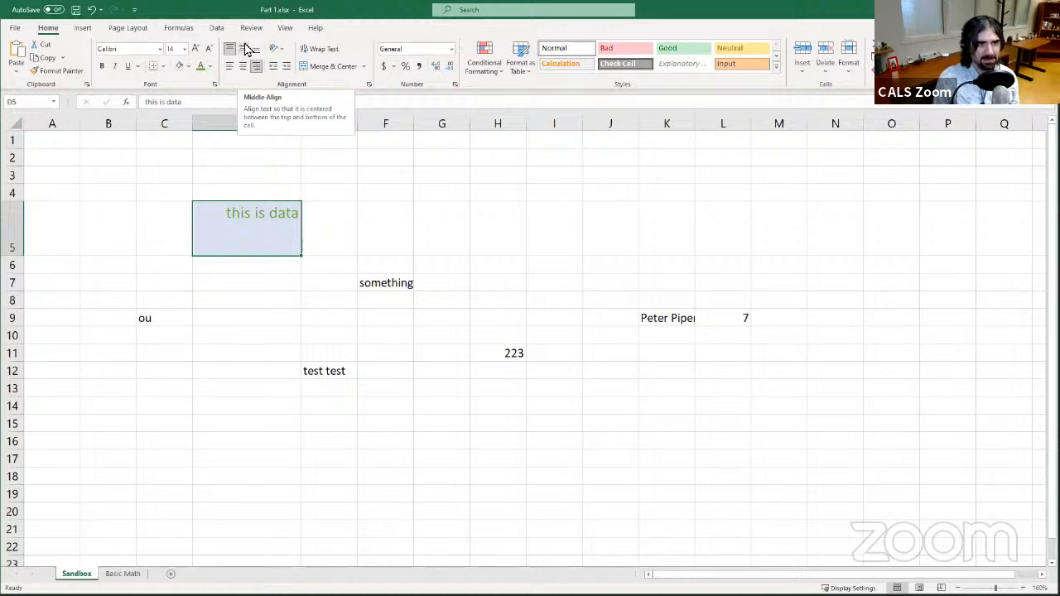
pyautogui.click(246, 50)
pyautogui.click(243, 66)
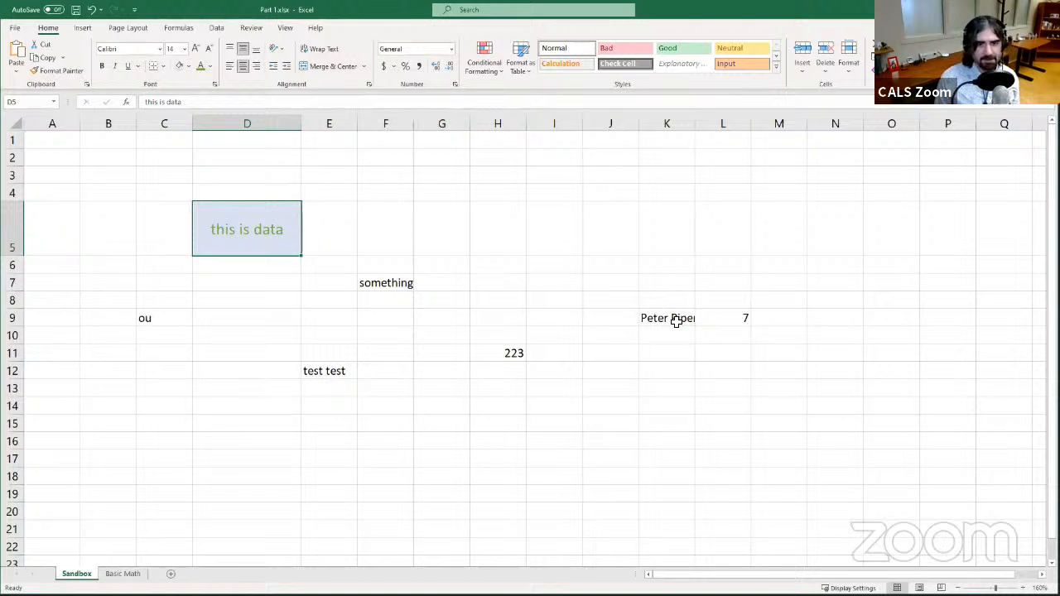
# - Wrap the text in cell K9 so the full sentence shows on multiple lines
pyautogui.click(677, 325)
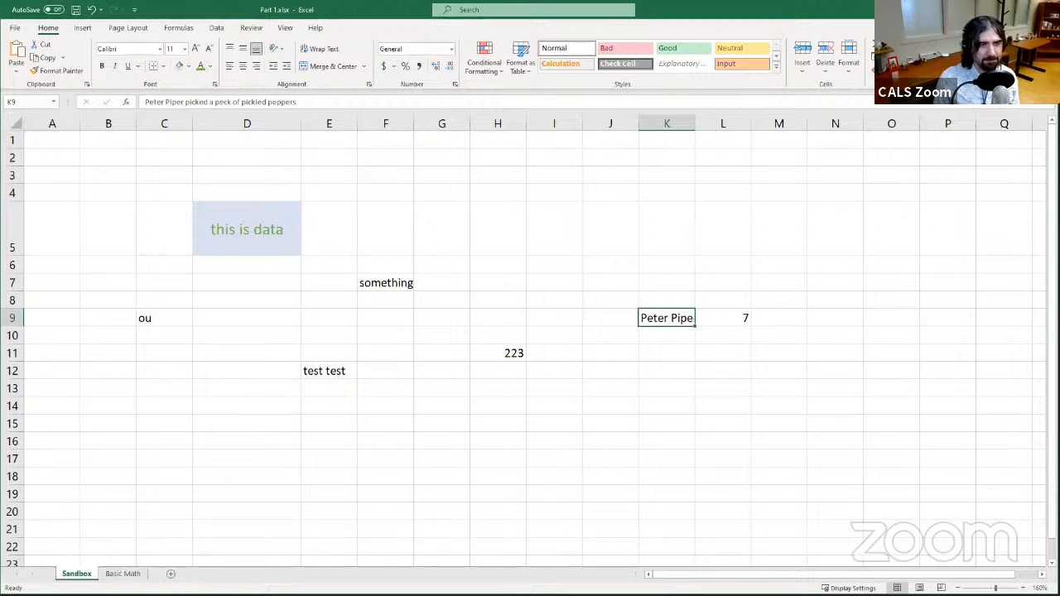
pyautogui.click(315, 50)
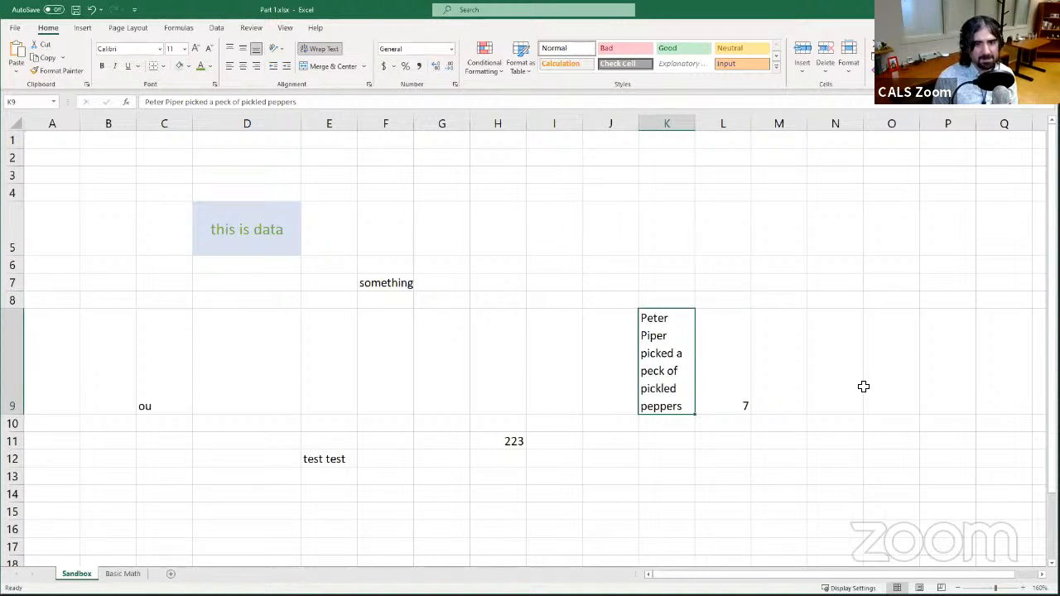
pyautogui.click(722, 369)
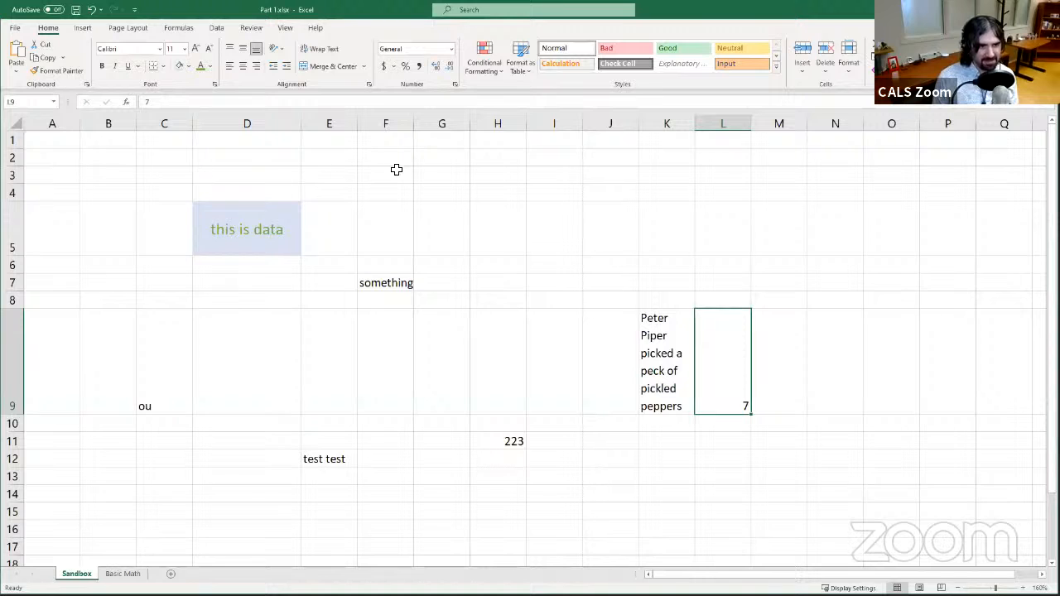
# - Enter Title in cell D1
pyautogui.click(227, 142)
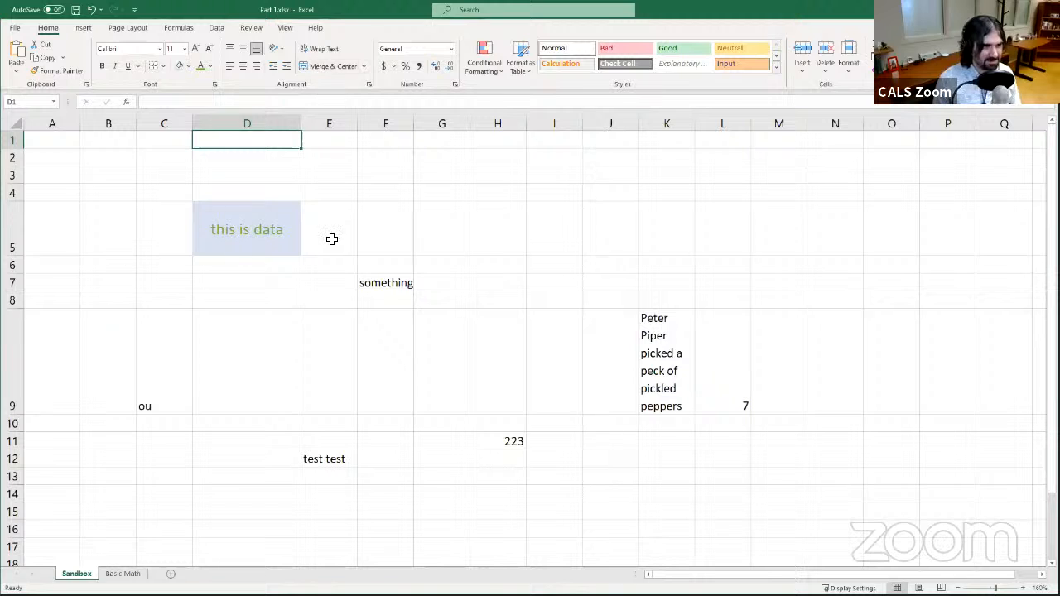
pyautogui.write('Ti')
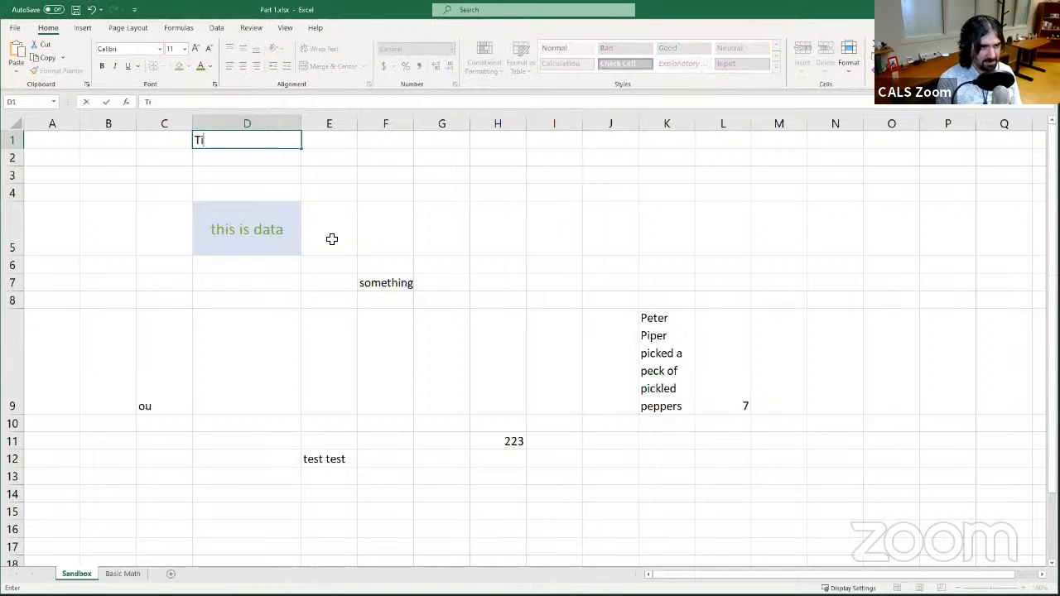
pyautogui.write('tle')
pyautogui.press('Return')
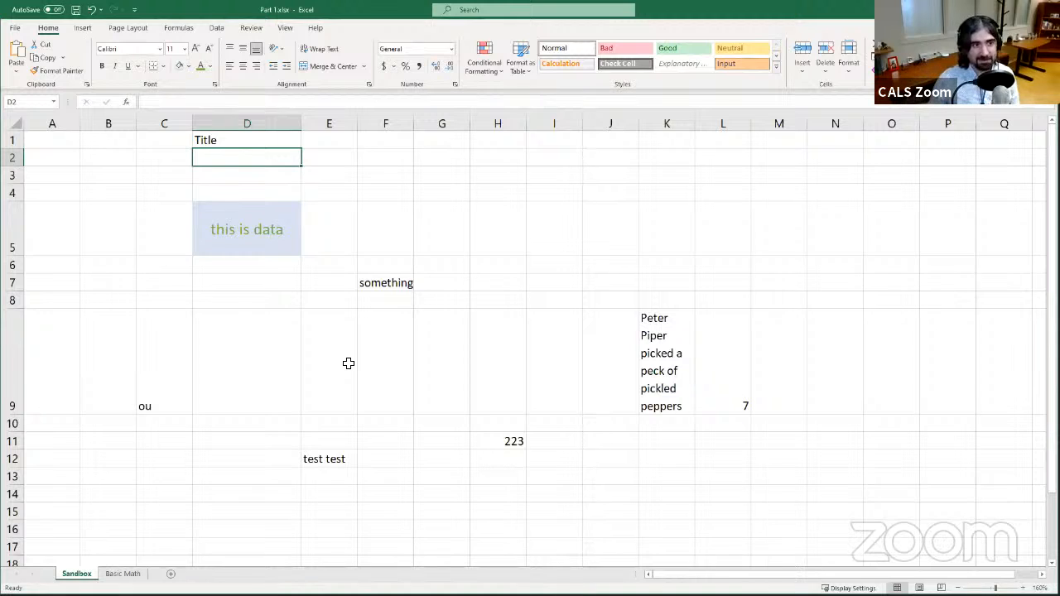
# - Select cells B1 through F3 and merge and centre them around the title
pyautogui.click(229, 141)
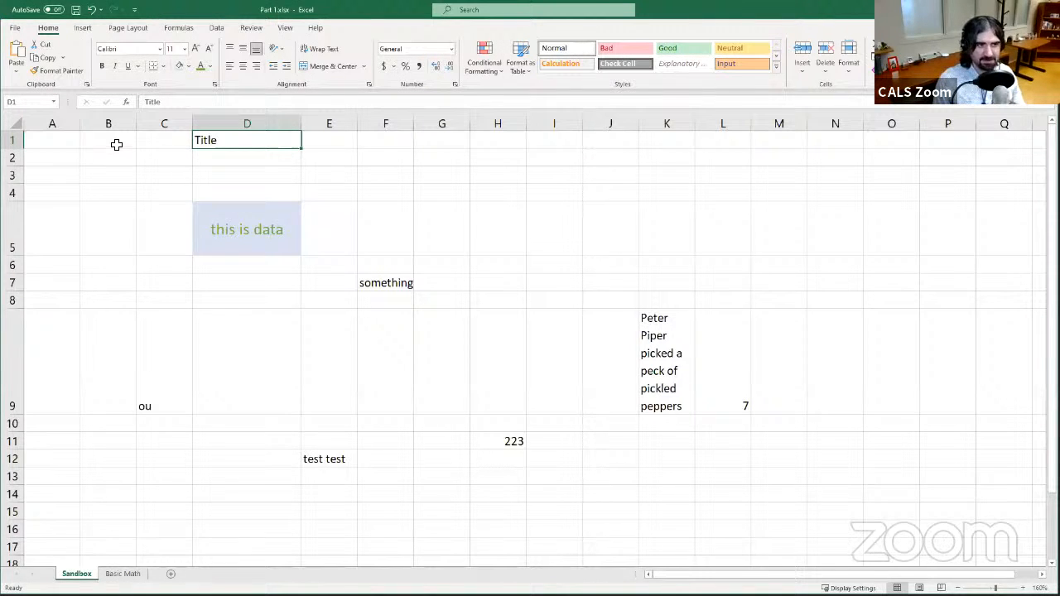
pyautogui.moveTo(116, 145); pyautogui.dragTo(404, 178)
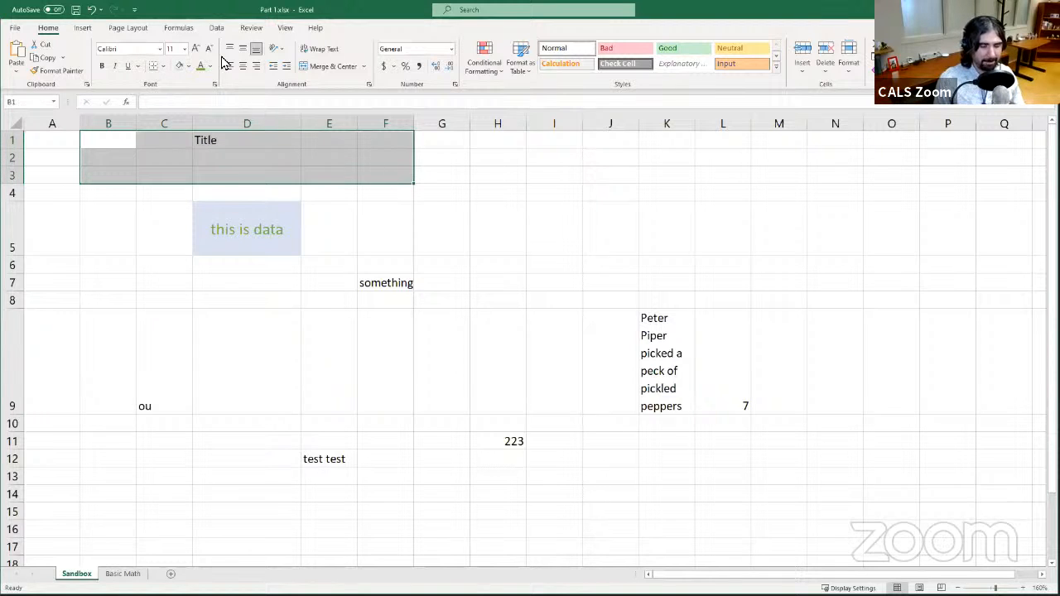
pyautogui.click(323, 66)
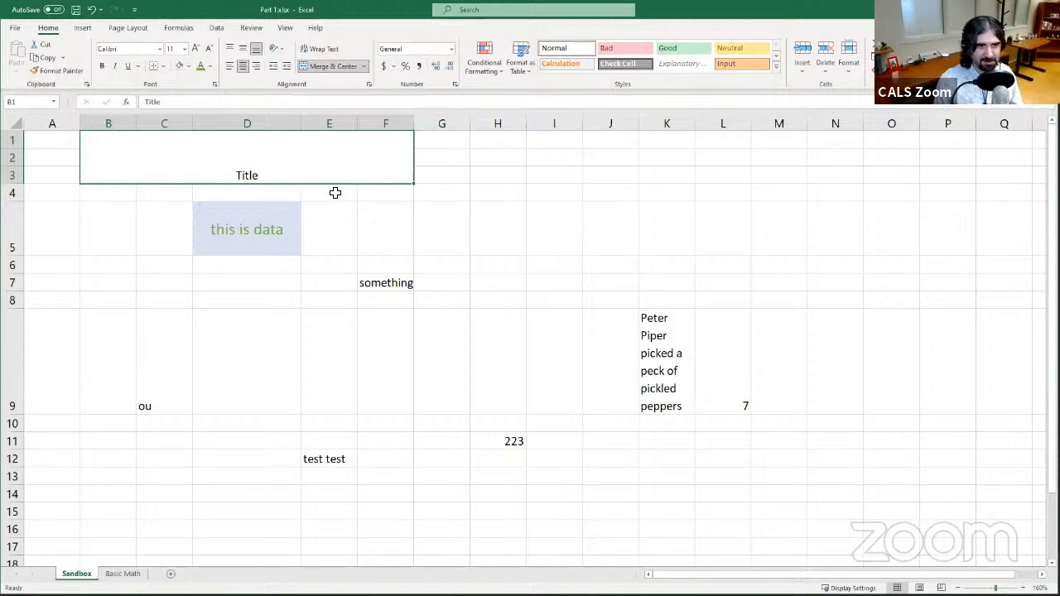
# - Increase the merged title's font size step by step to 72
pyautogui.click(195, 49)
pyautogui.click(196, 49)
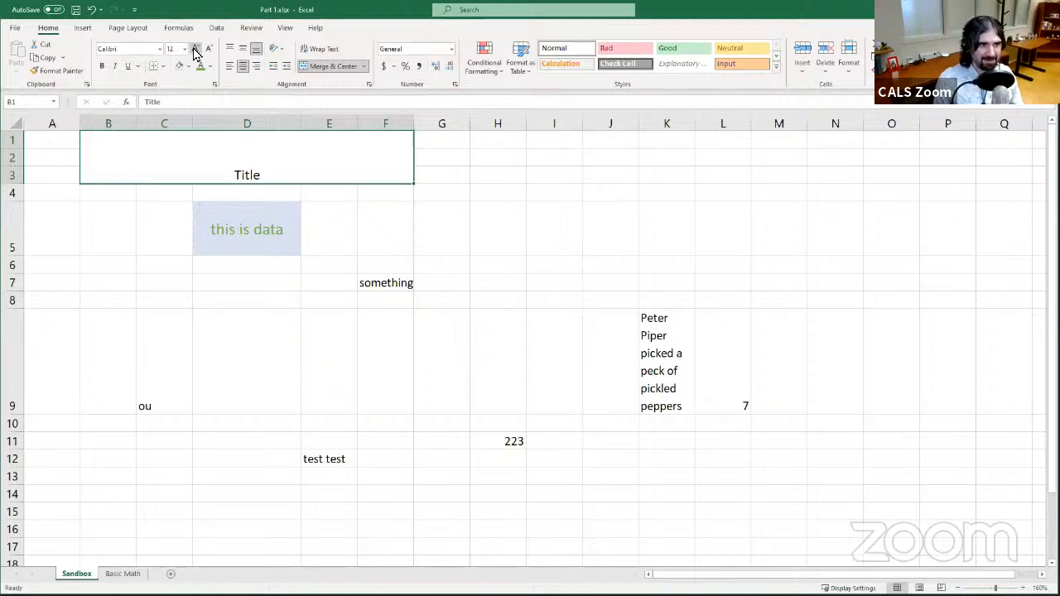
pyautogui.click(195, 49)
pyautogui.click(196, 48)
pyautogui.click(196, 49)
pyautogui.click(196, 49)
pyautogui.click(195, 49)
pyautogui.click(196, 49)
pyautogui.click(197, 48)
pyautogui.click(197, 48)
pyautogui.click(196, 48)
pyautogui.click(196, 48)
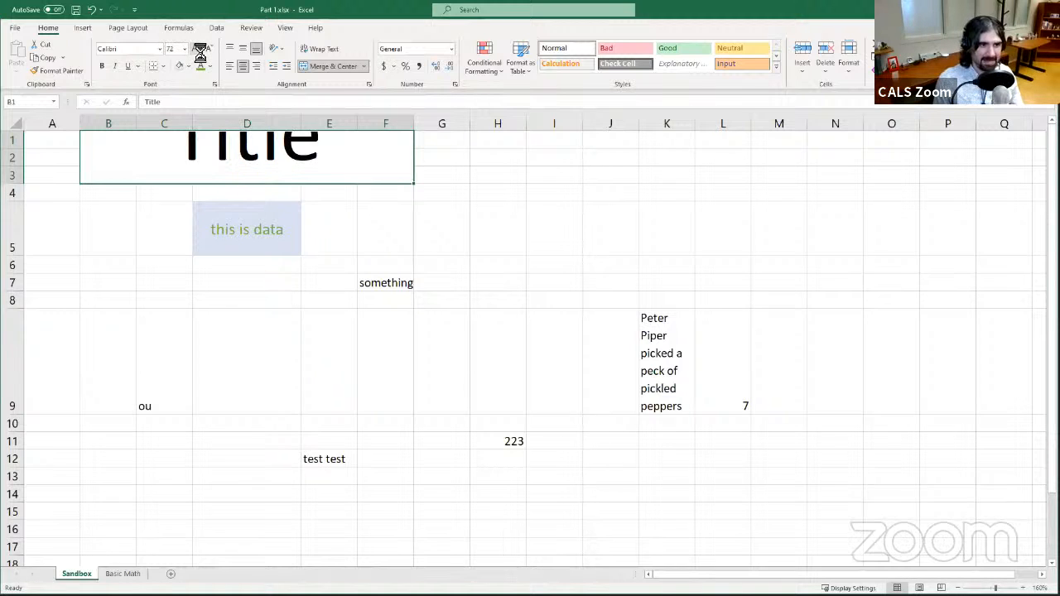
# - Decrease the merged title's font size to 36
pyautogui.click(209, 50)
pyautogui.click(208, 50)
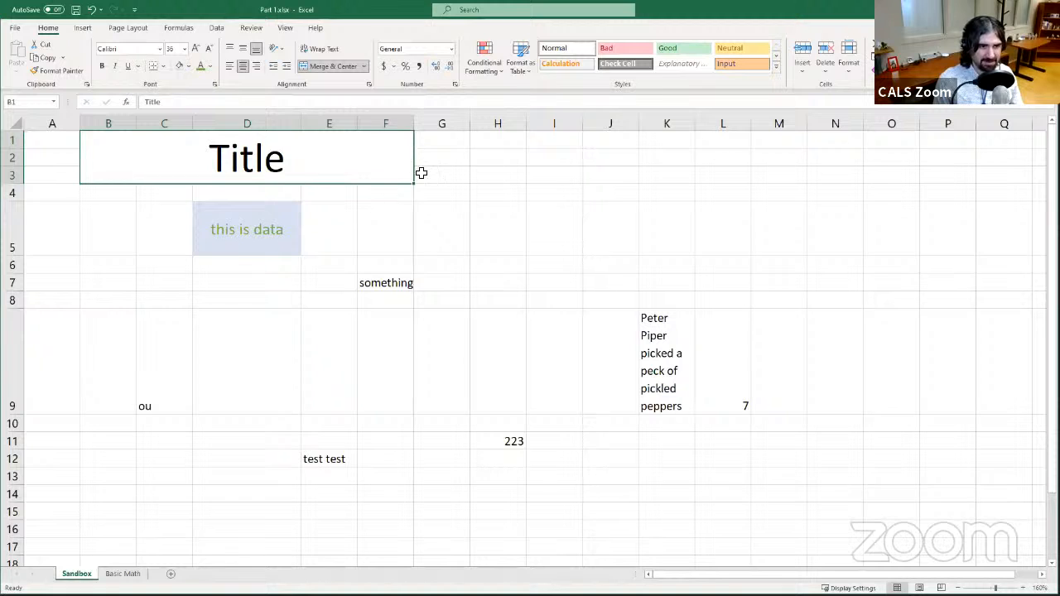
pyautogui.click(382, 310)
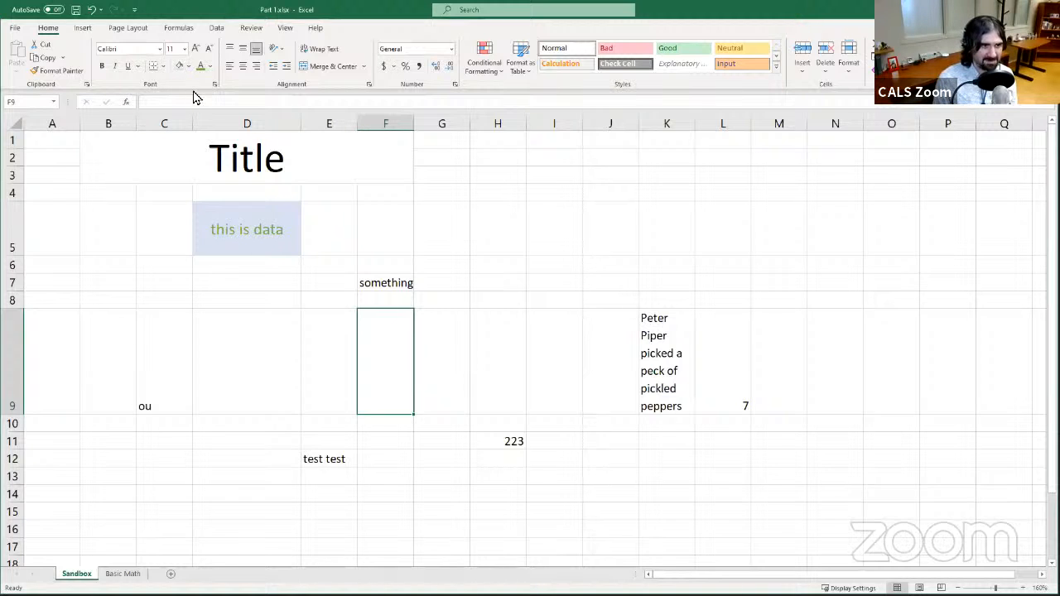
# - Make column C narrower
pyautogui.moveTo(194, 124); pyautogui.dragTo(157, 144)
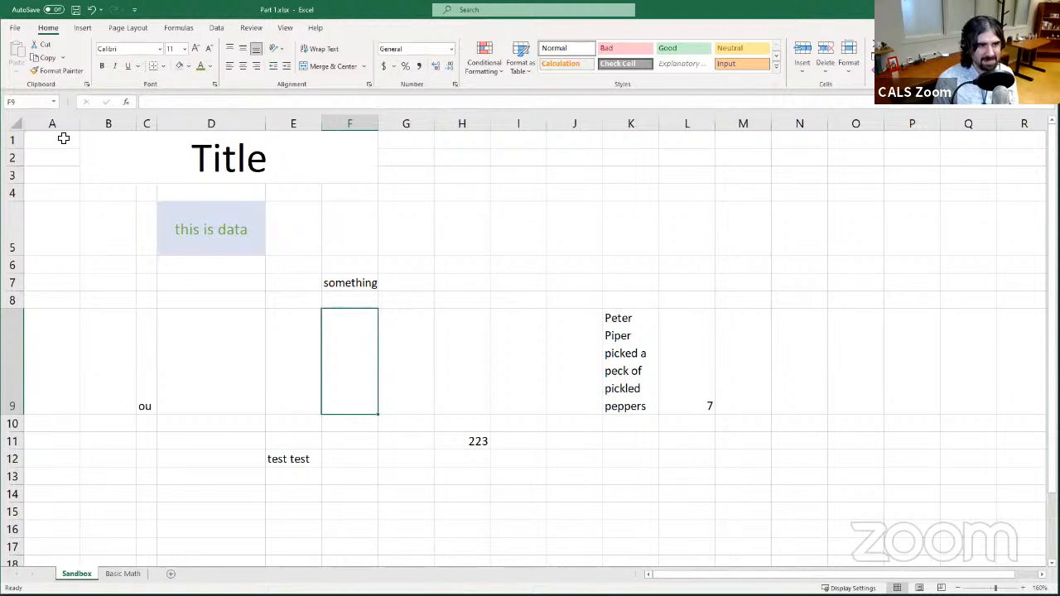
# - Left-align the title and unmerge the merged cells B1 through F3
pyautogui.click(279, 163)
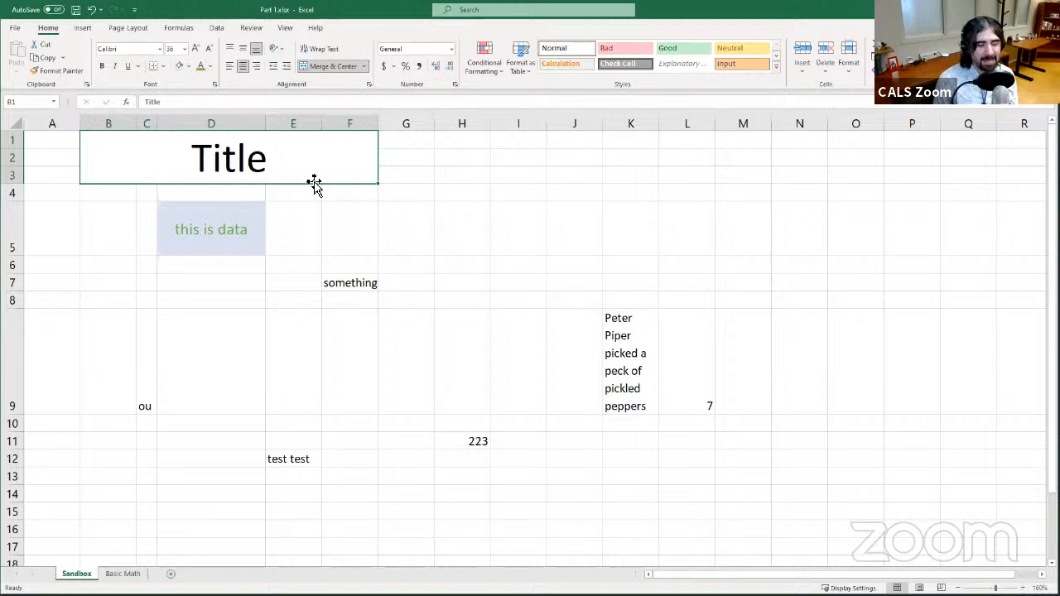
pyautogui.click(231, 72)
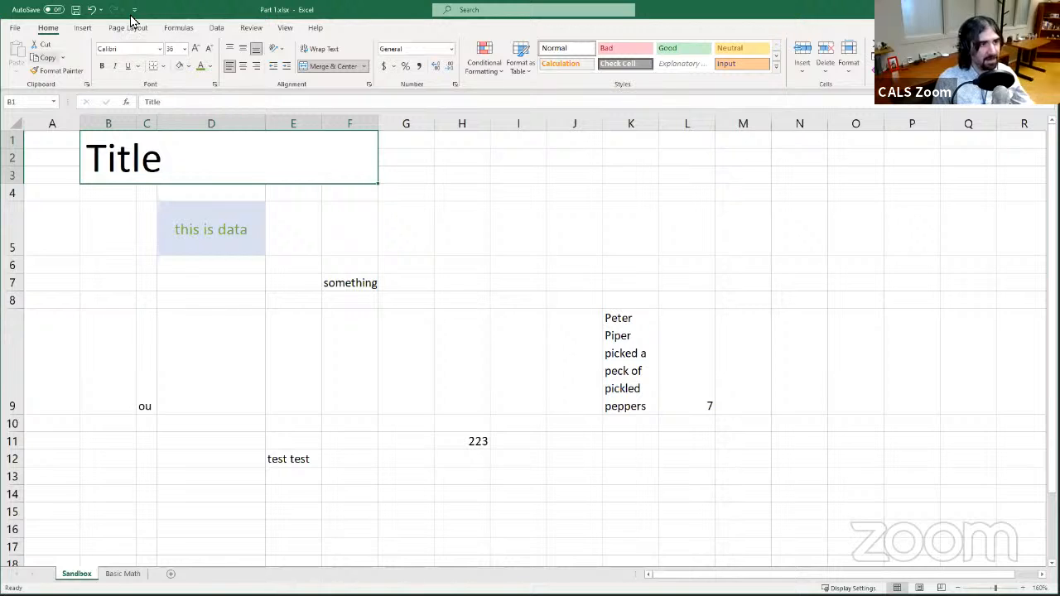
pyautogui.click(319, 70)
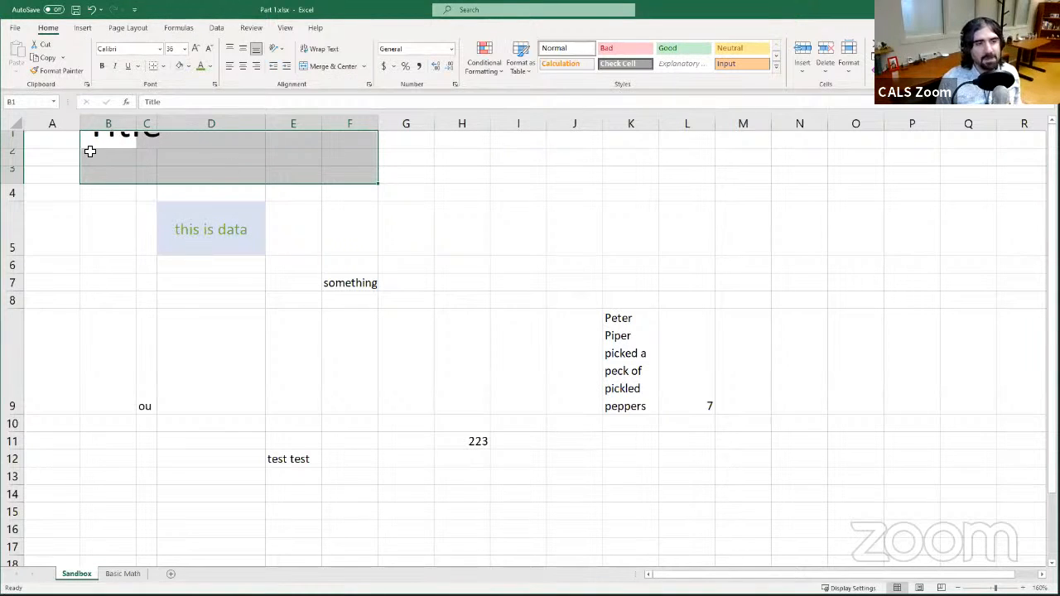
# - Enter type in cell F2
pyautogui.click(342, 162)
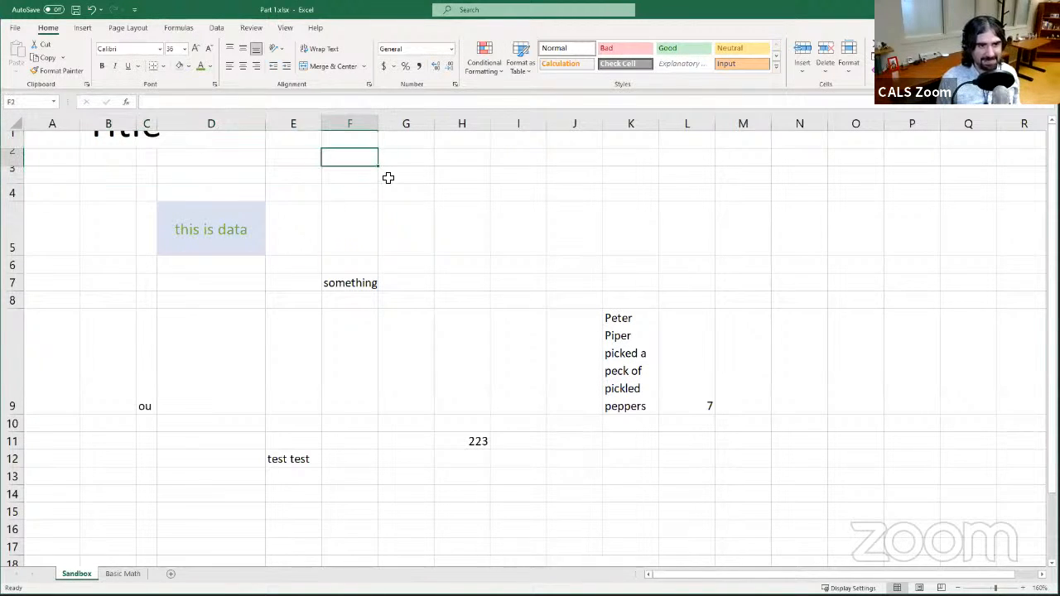
pyautogui.write('type')
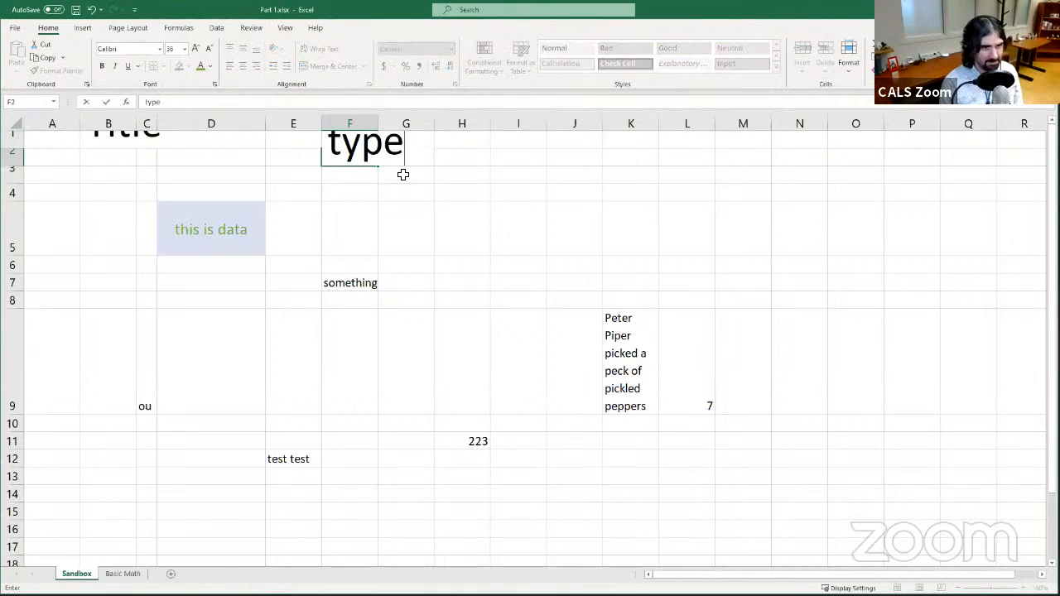
pyautogui.press('Return')
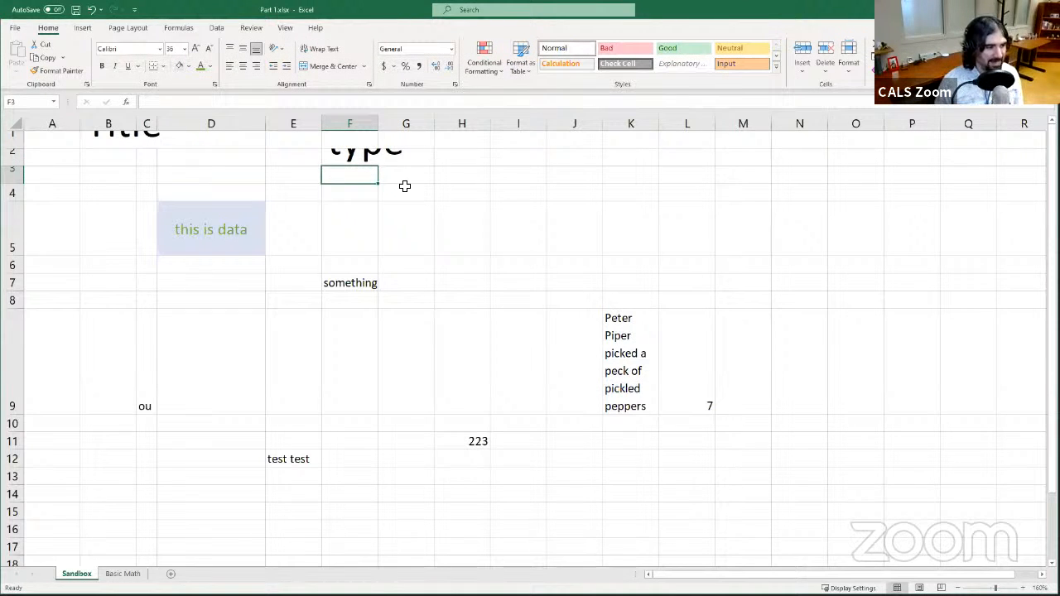
# - Clear the formats from cells B1 through F4
pyautogui.click(355, 190)
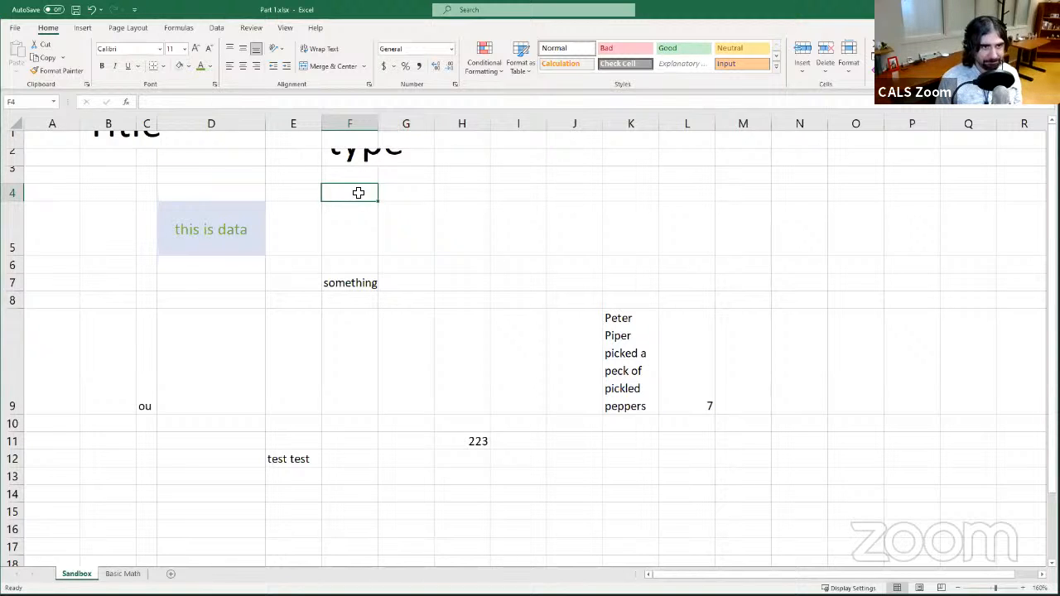
pyautogui.moveTo(339, 183); pyautogui.dragTo(90, 122)
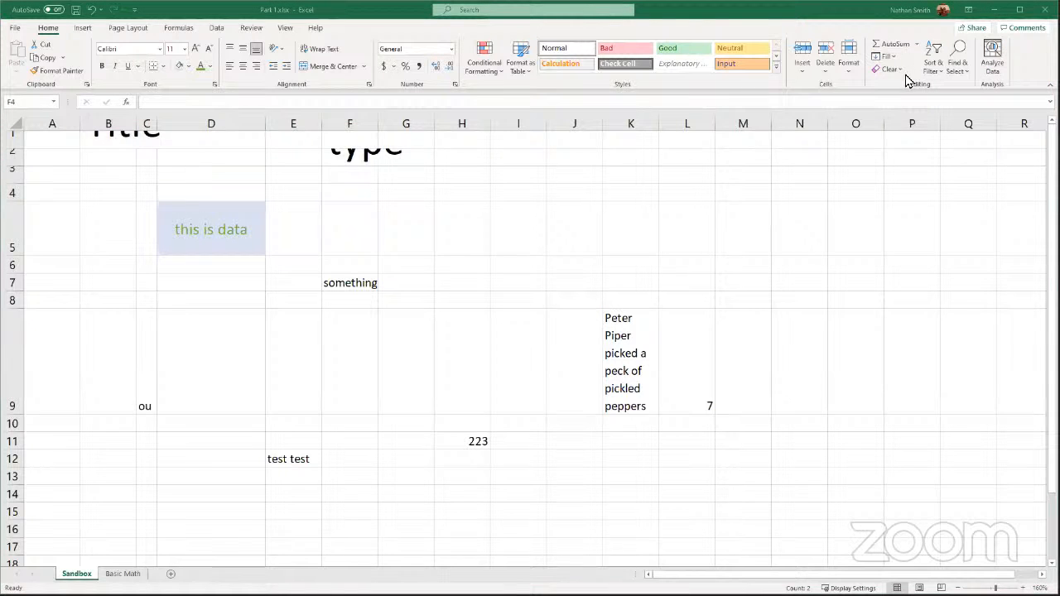
pyautogui.click(892, 75)
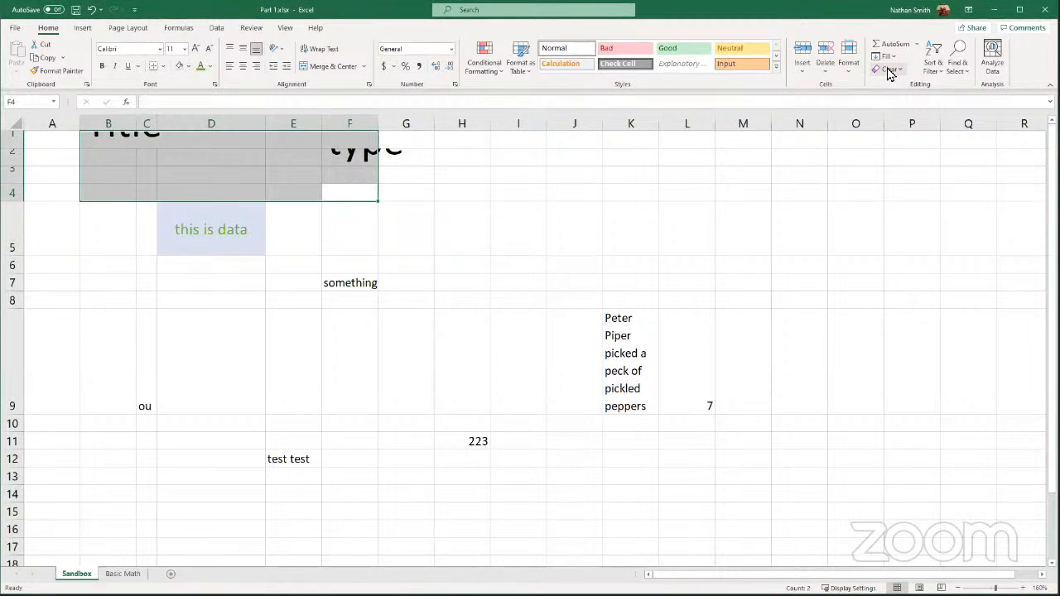
pyautogui.click(891, 73)
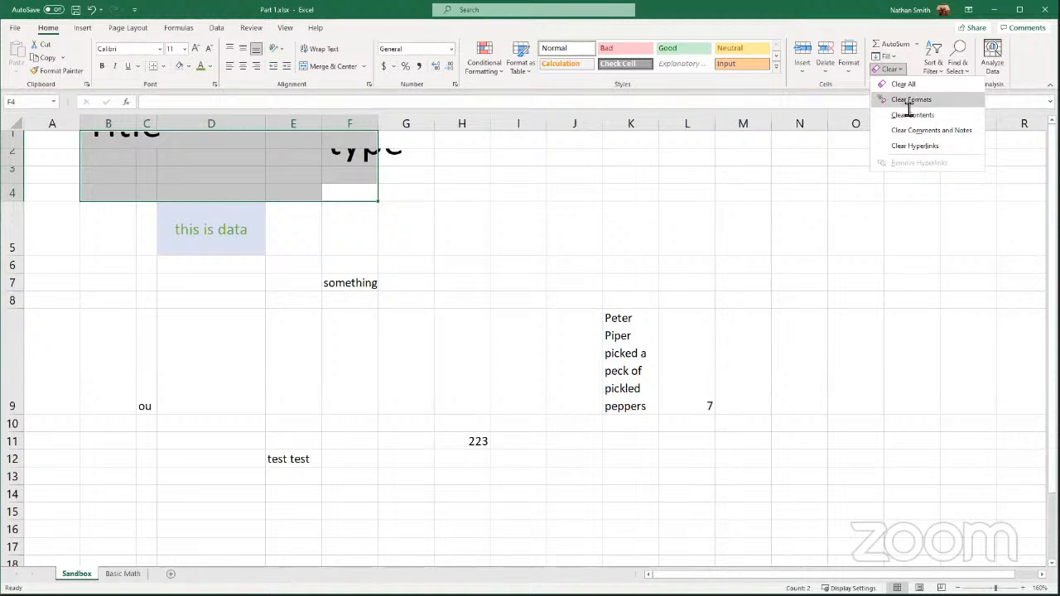
pyautogui.click(907, 100)
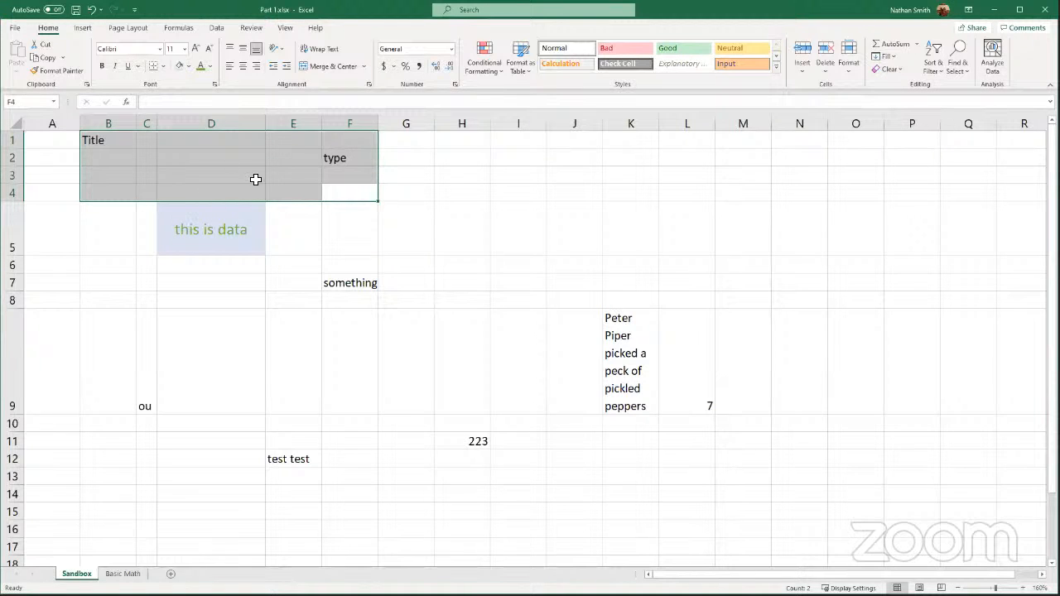
# - Clear the formats from cells C4 through E6
pyautogui.moveTo(147, 187); pyautogui.dragTo(298, 258)
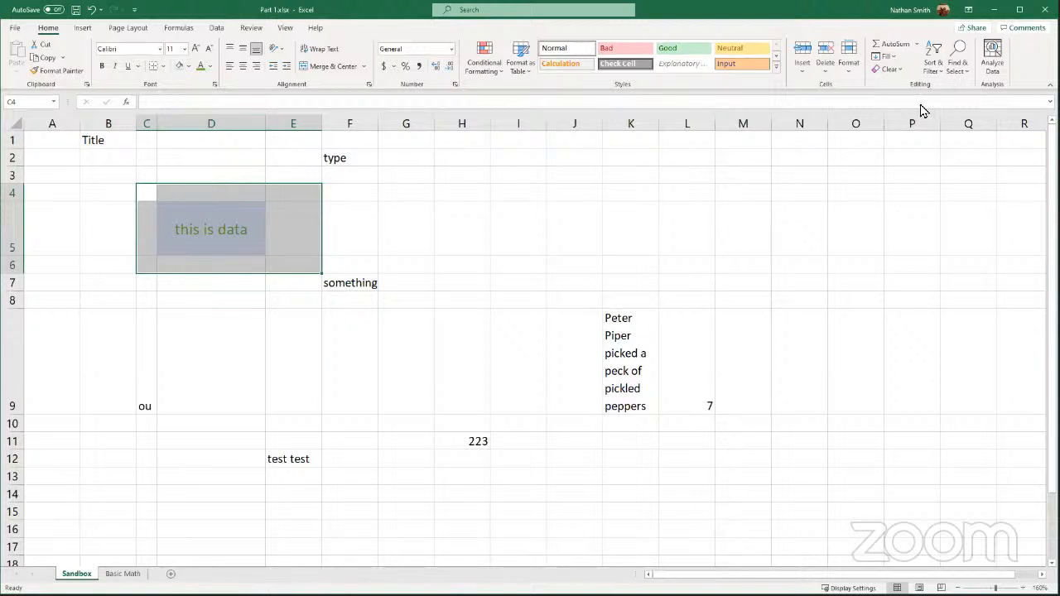
pyautogui.click(889, 71)
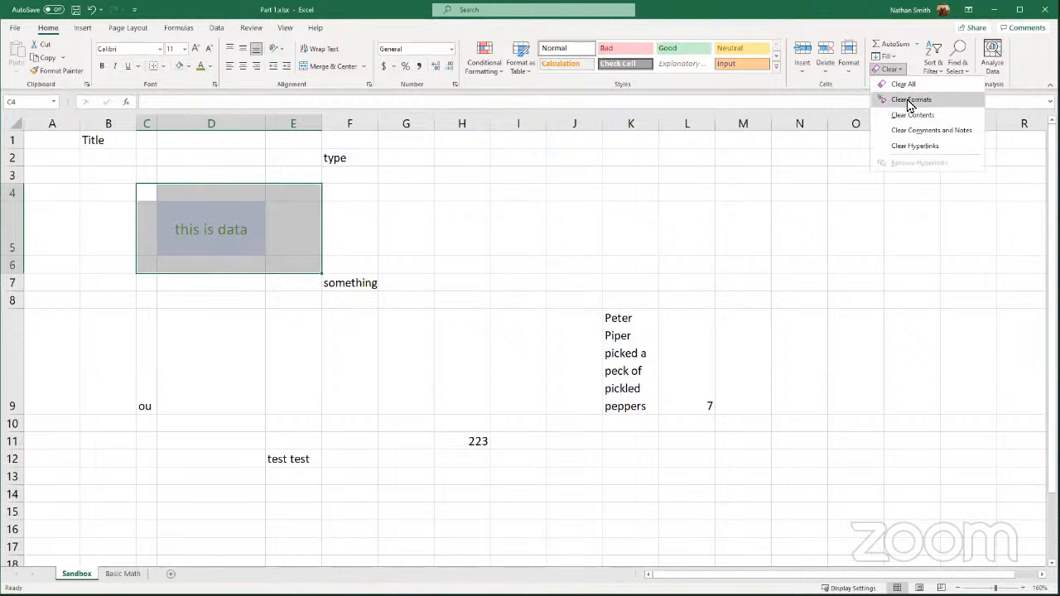
pyautogui.click(910, 100)
pyautogui.click(284, 208)
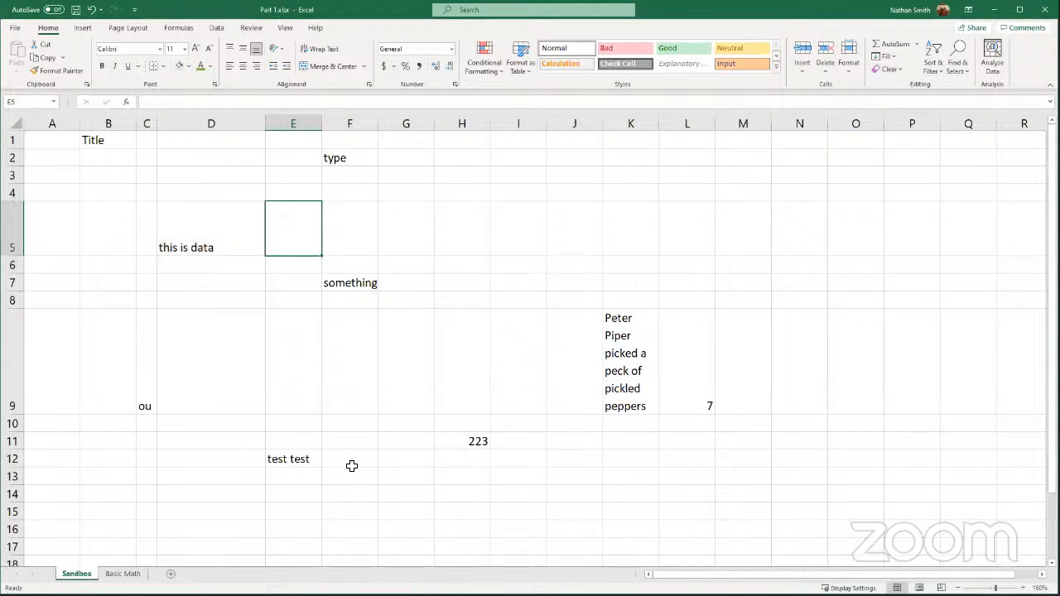
pyautogui.click(362, 239)
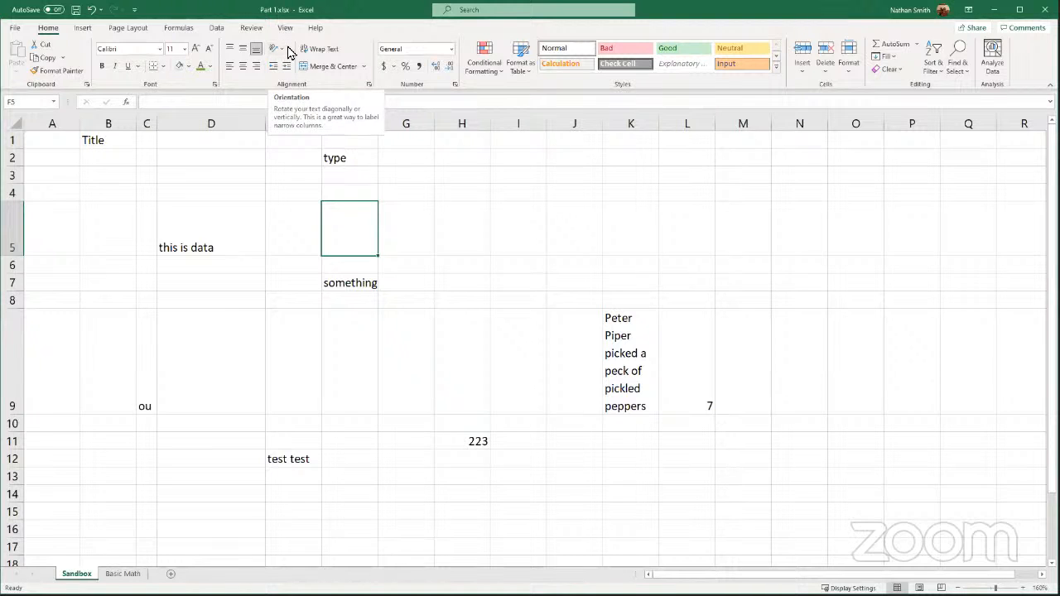
# - Angle the text in D5 counterclockwise and then rotate it up
pyautogui.click(219, 245)
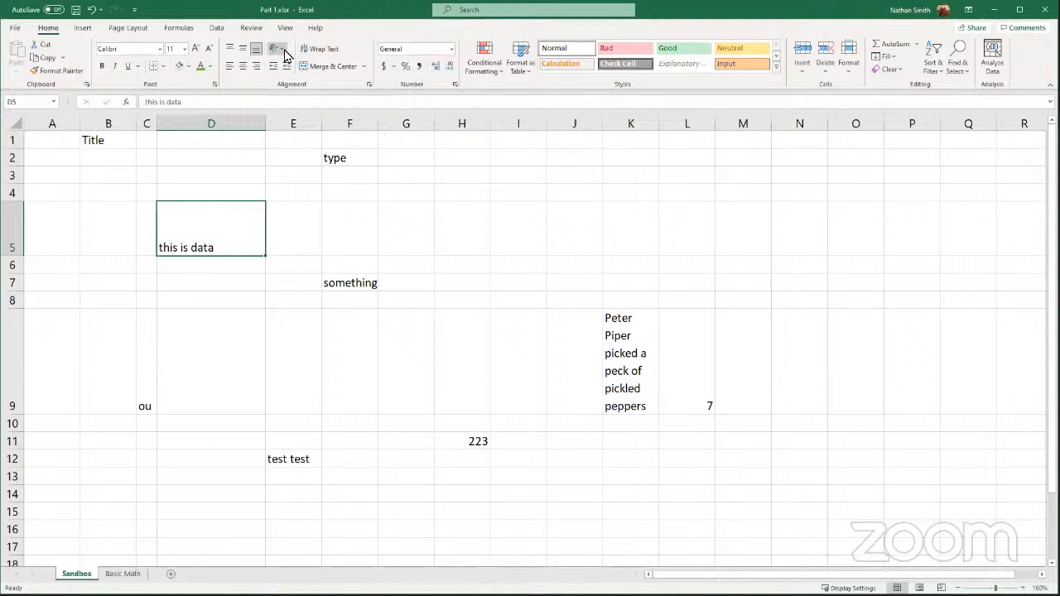
pyautogui.click(273, 48)
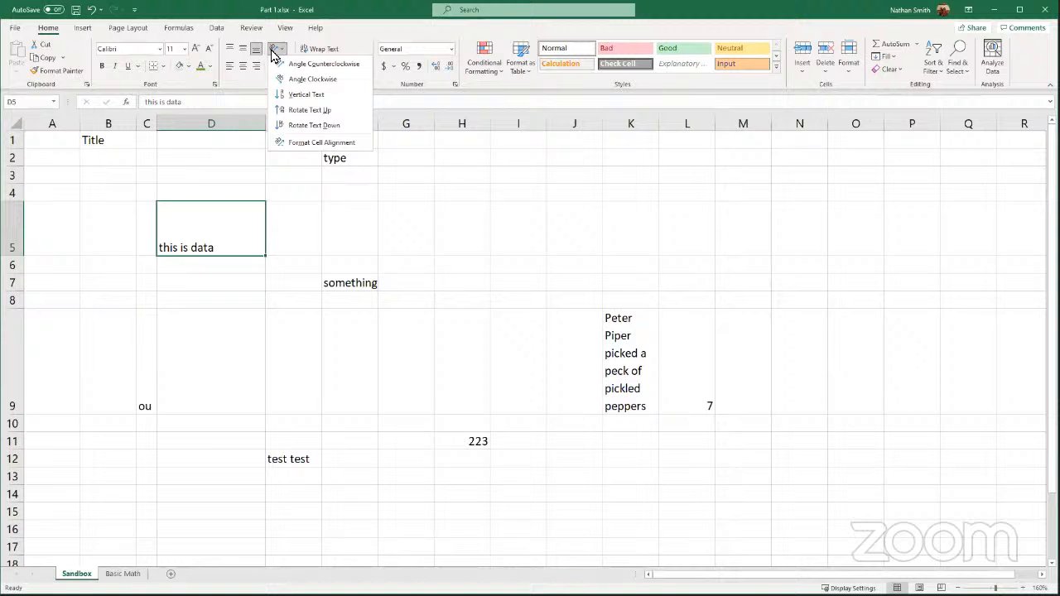
pyautogui.click(311, 66)
pyautogui.click(274, 51)
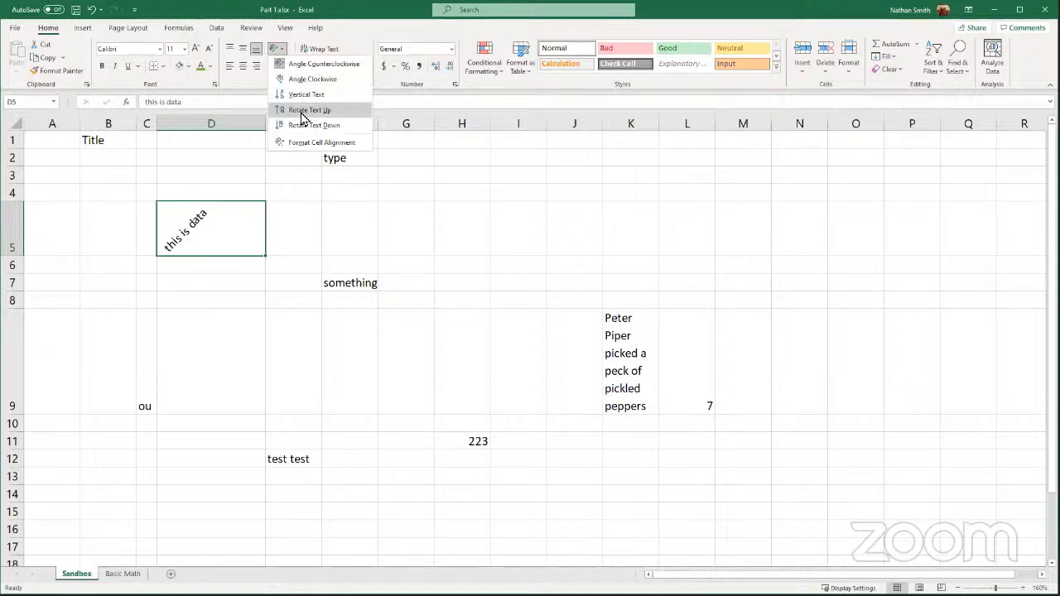
pyautogui.click(302, 111)
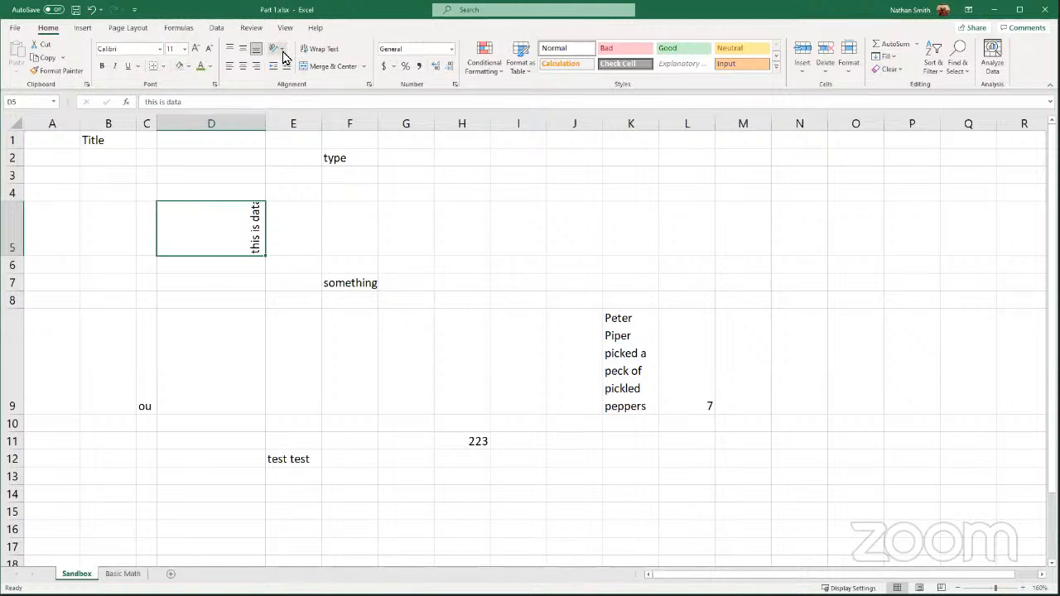
# - Remove the text rotation from cell D5
pyautogui.click(277, 50)
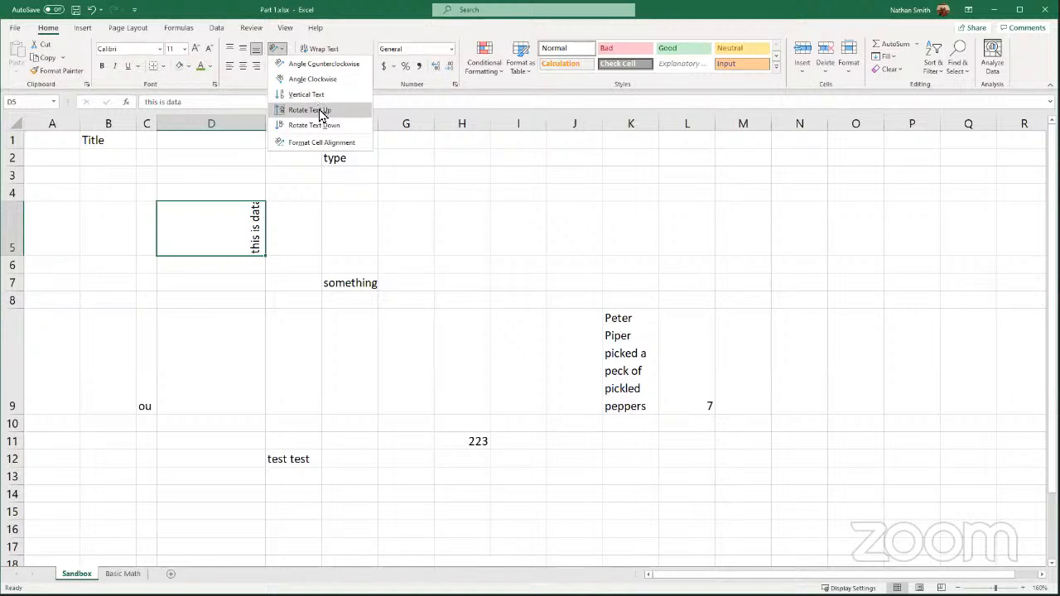
pyautogui.click(238, 228)
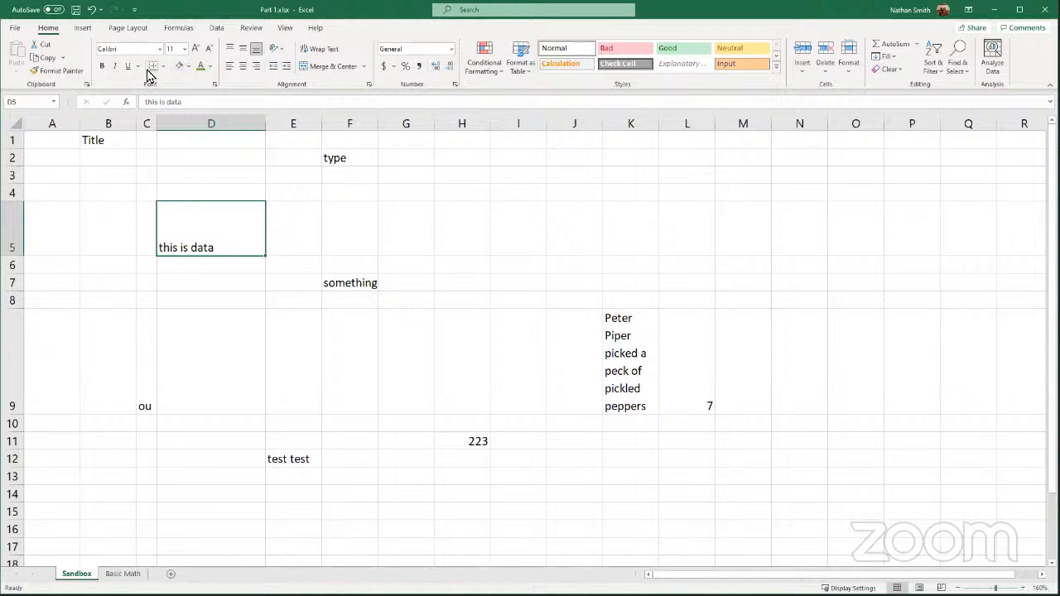
# - Enter $5 in cell J18
pyautogui.scroll(-5, 575, 338)
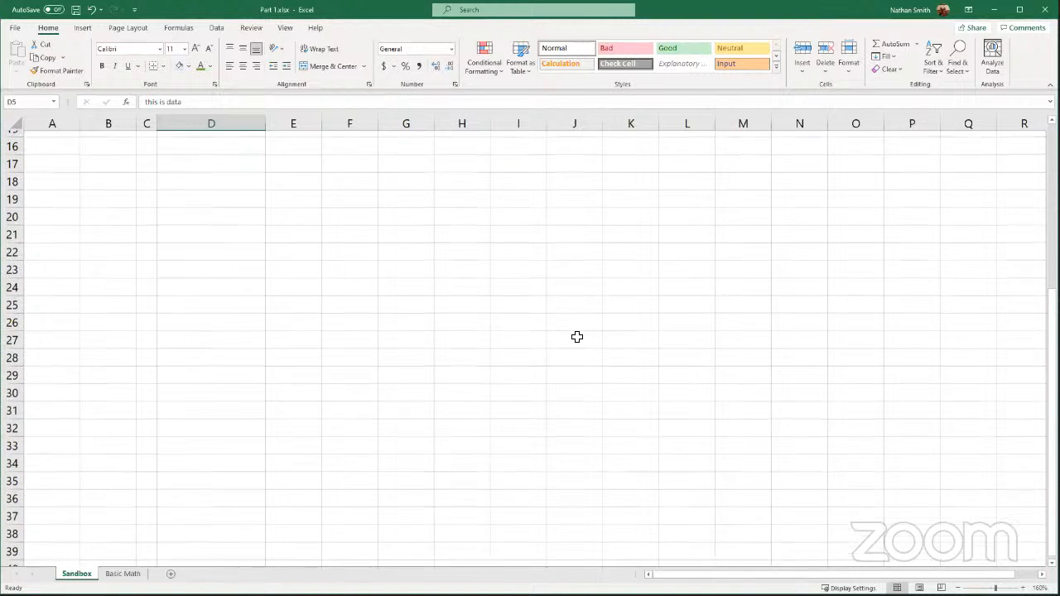
pyautogui.scroll(3, 577, 336)
pyautogui.scroll(-1, 654, 358)
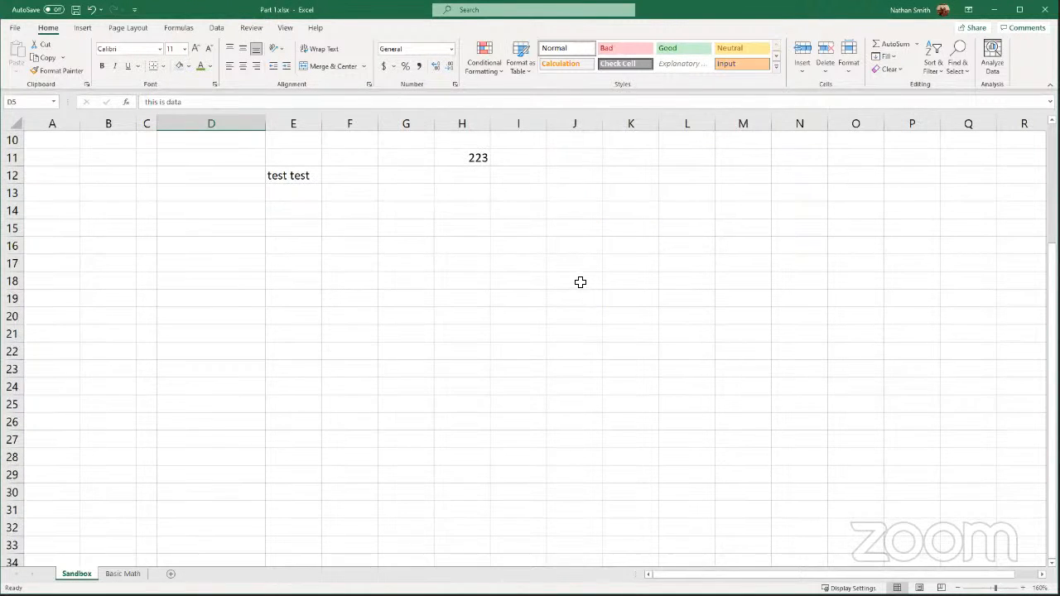
pyautogui.click(580, 282)
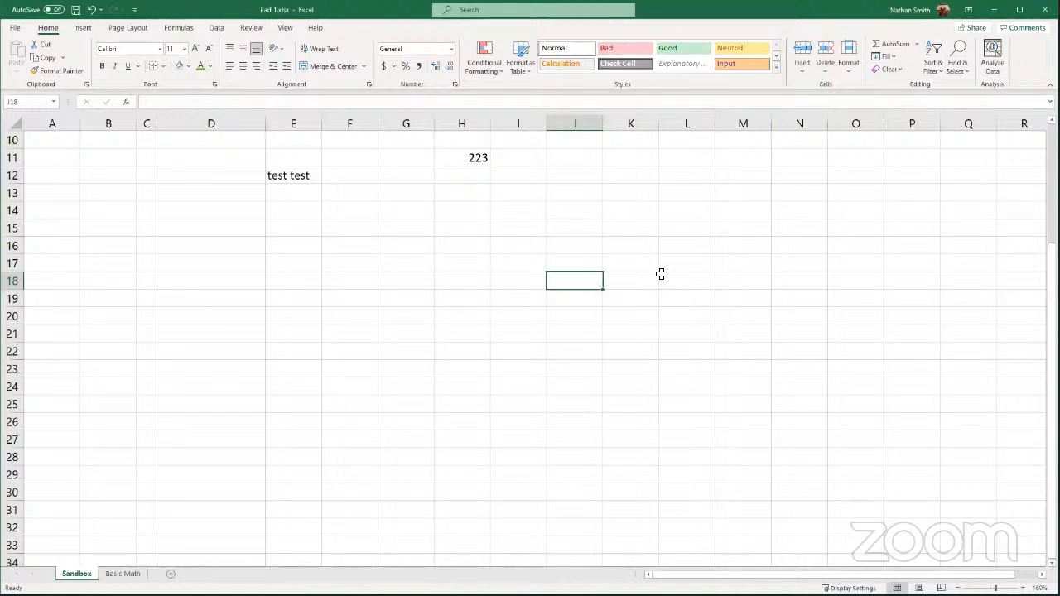
pyautogui.write('$5')
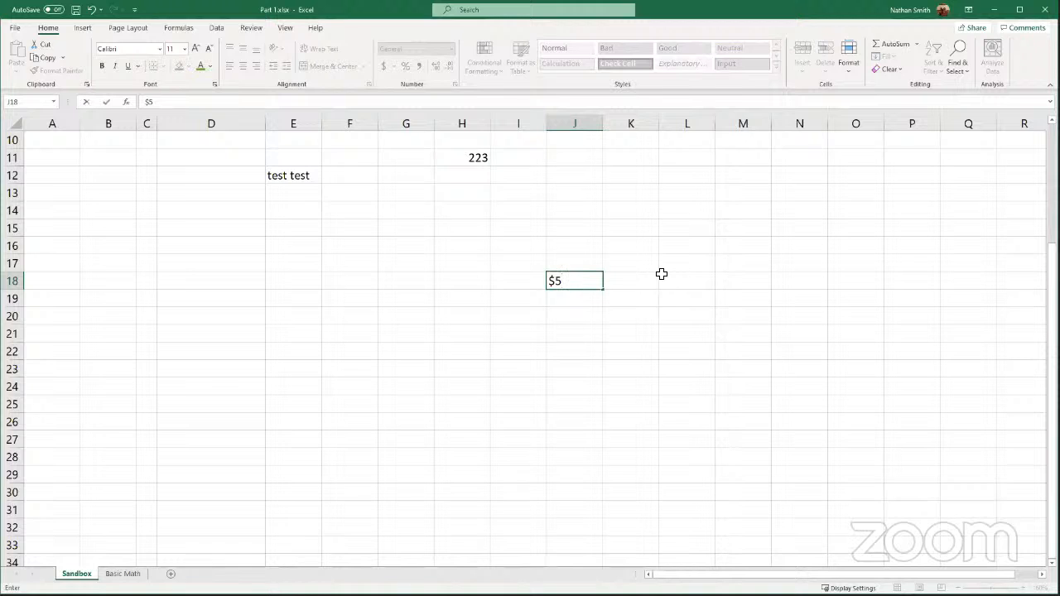
pyautogui.press('Return')
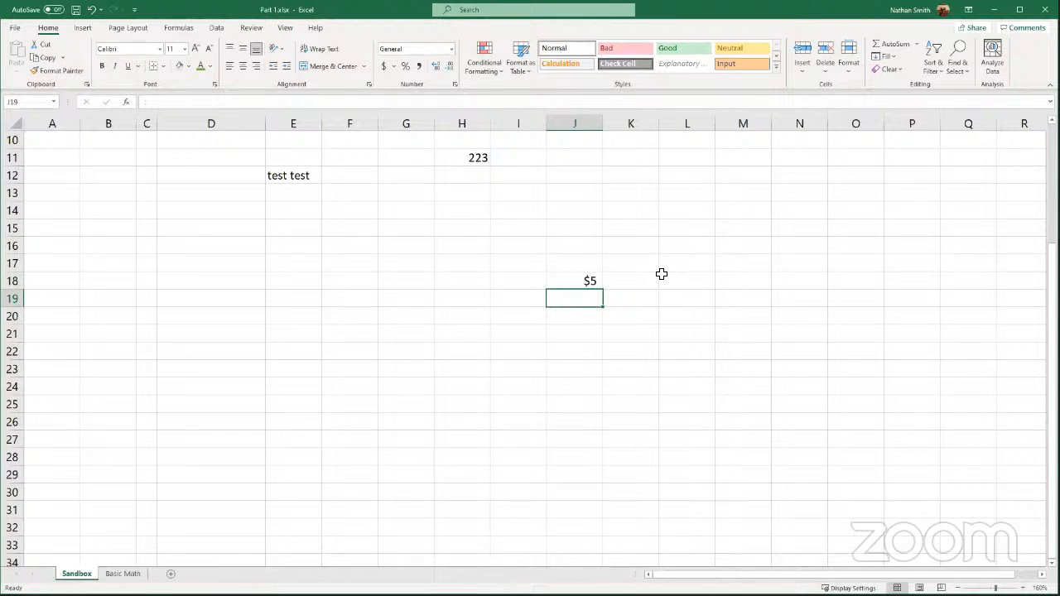
# - Enter 23.42, 51 and $3.29 in cells J19 through J21
pyautogui.write('23.')
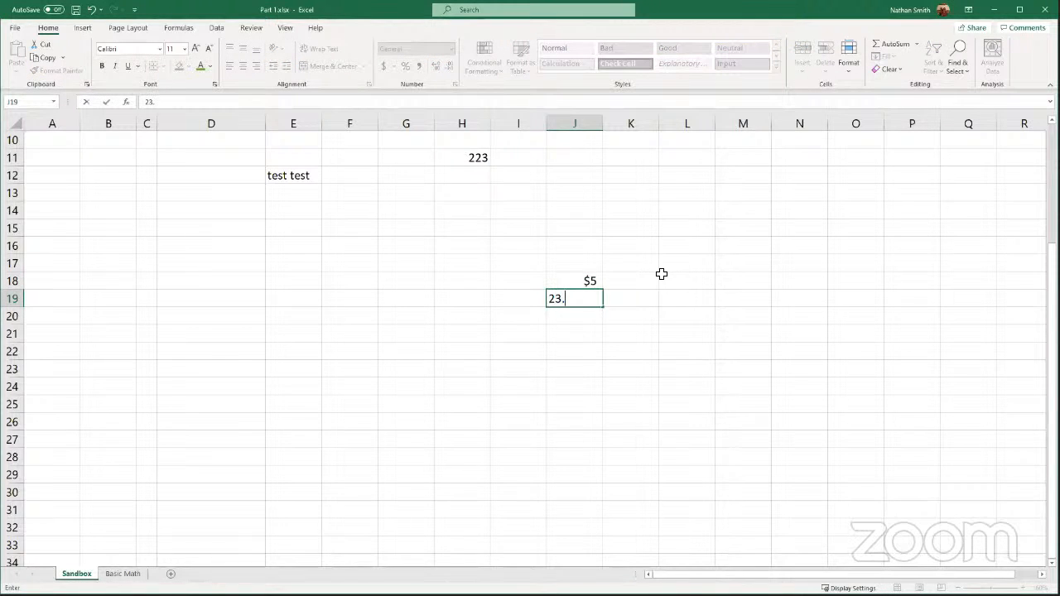
pyautogui.write('42')
pyautogui.press('Return')
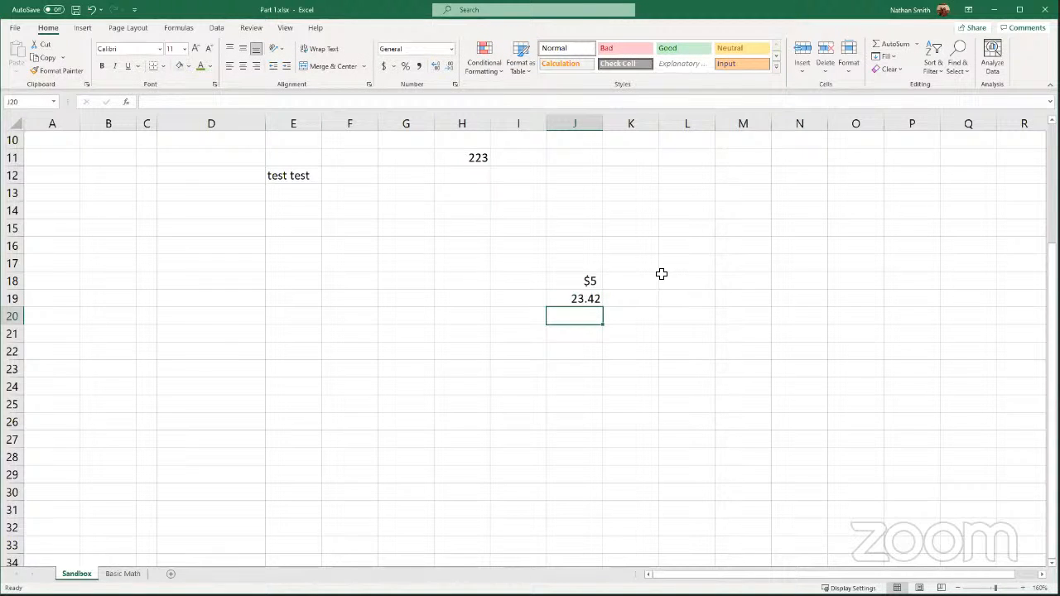
pyautogui.write('51')
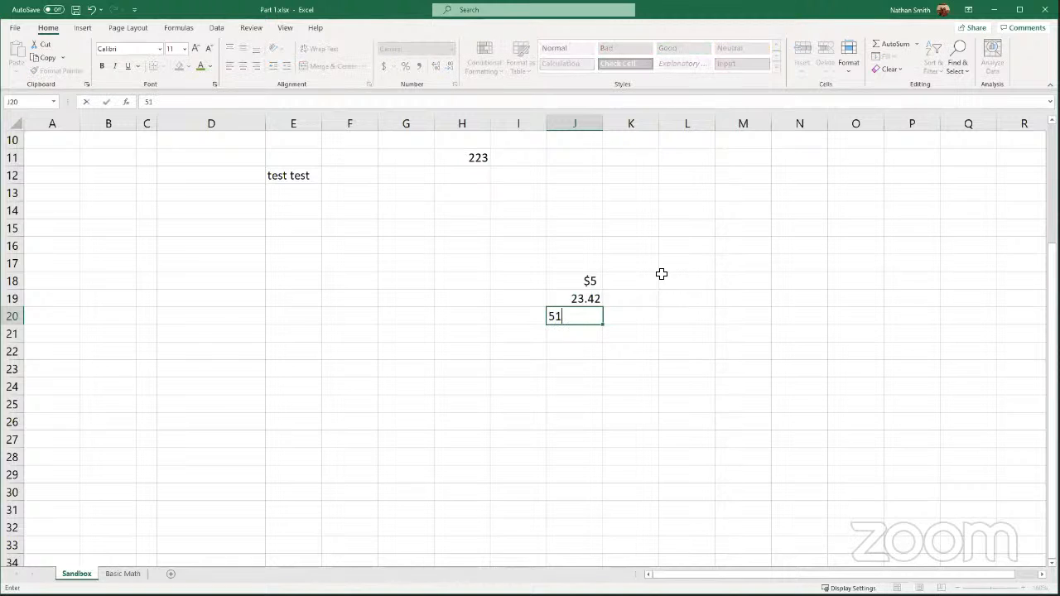
pyautogui.press('Return')
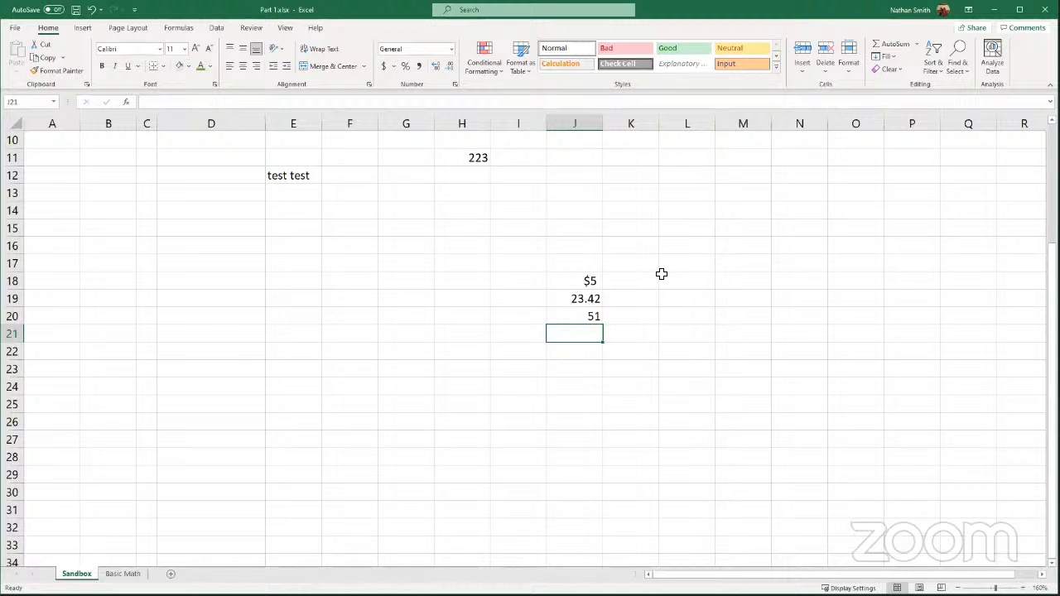
pyautogui.write('$3.29')
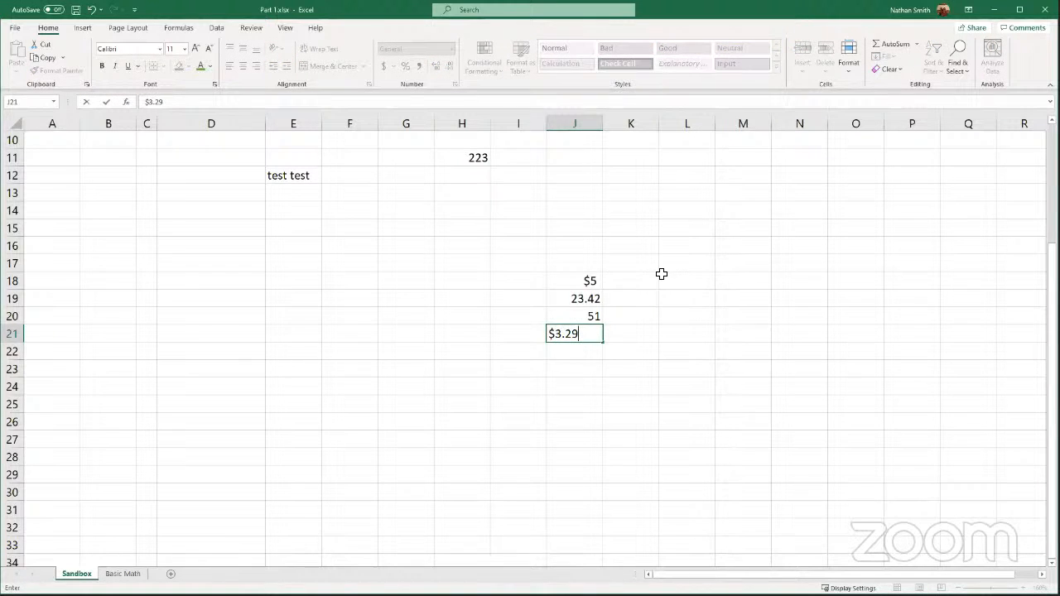
pyautogui.press('Return')
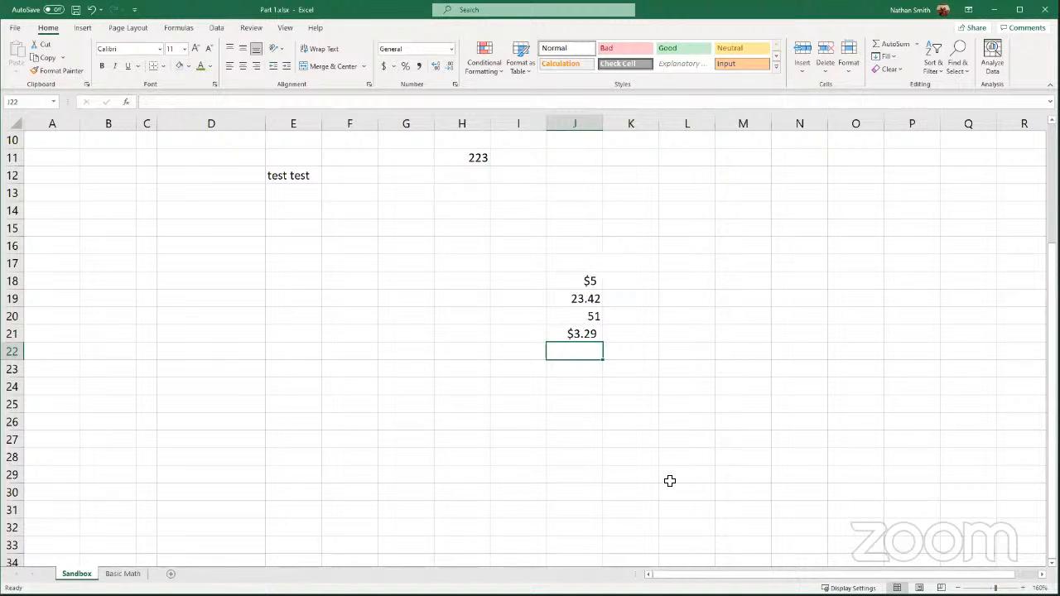
# - Inspect the number formats of the entries in cells J18 through J20
pyautogui.click(580, 282)
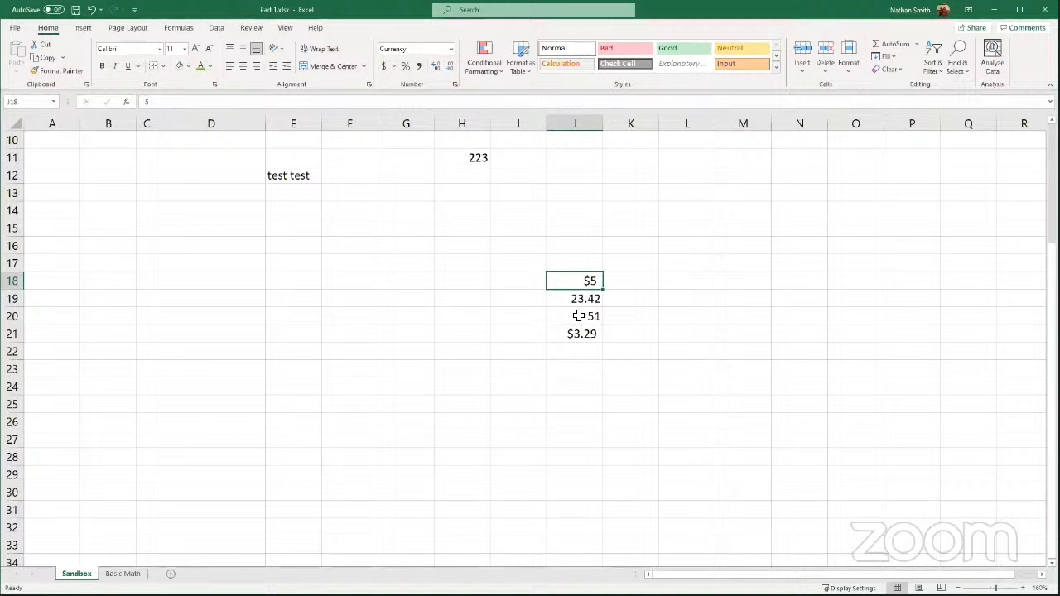
pyautogui.click(576, 298)
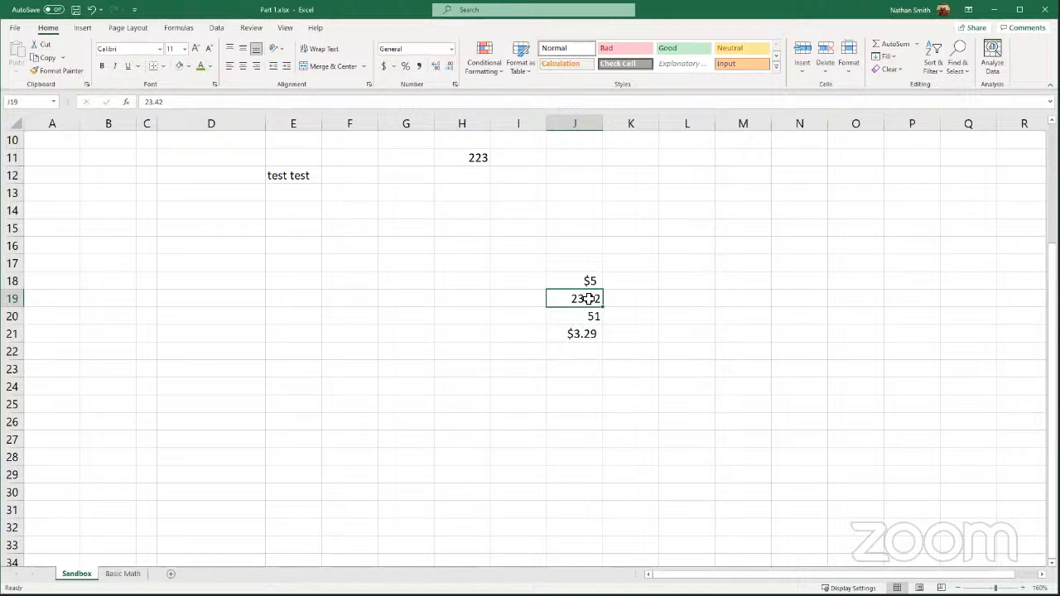
pyautogui.click(583, 318)
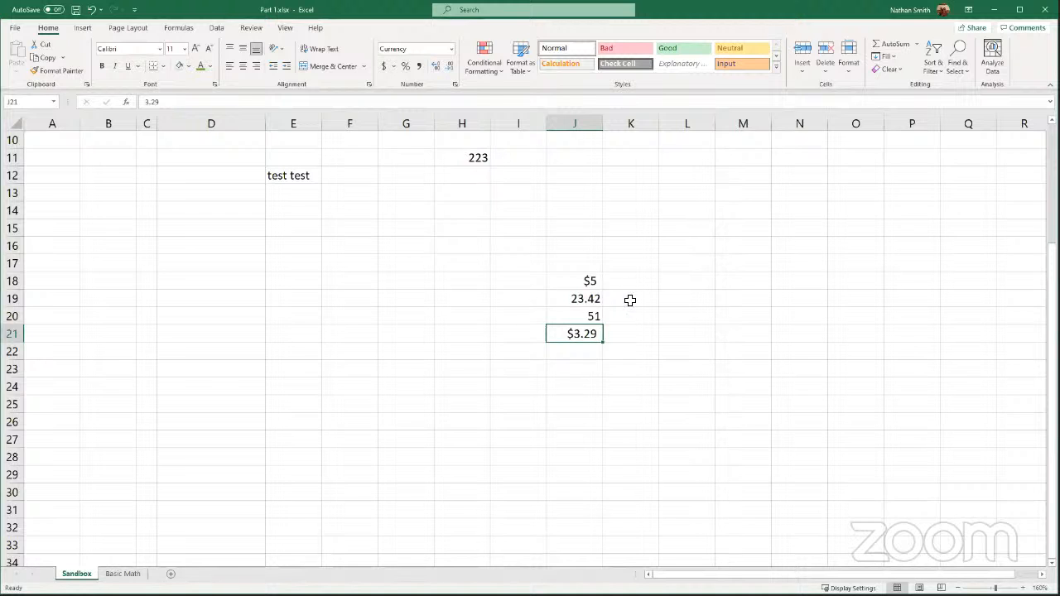
pyautogui.scroll(3, 614, 323)
pyautogui.scroll(-3, 613, 324)
# - Apply the Currency number format to the whole of column J
pyautogui.click(589, 122)
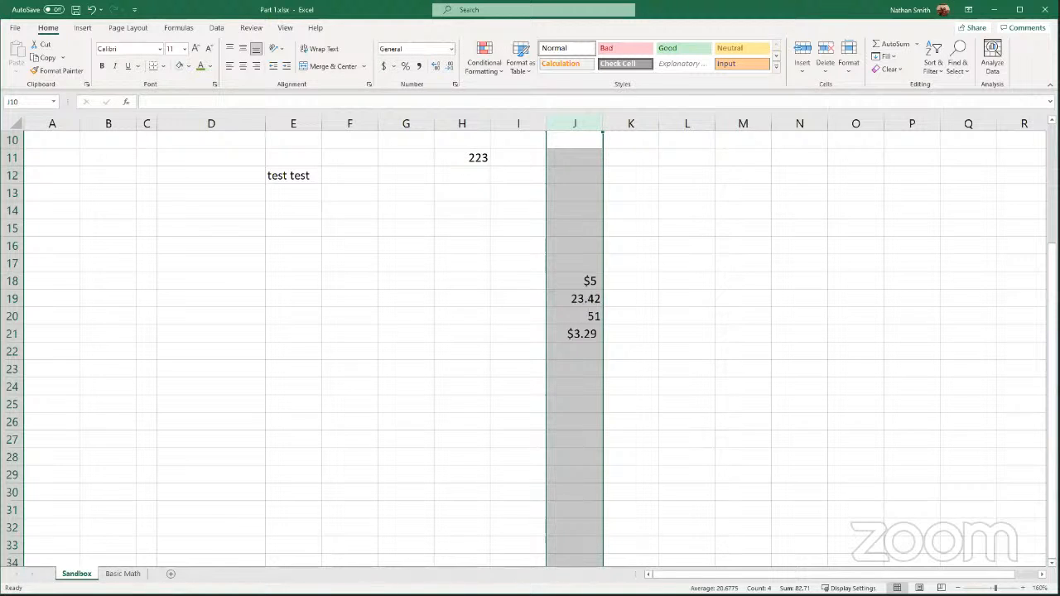
pyautogui.click(453, 51)
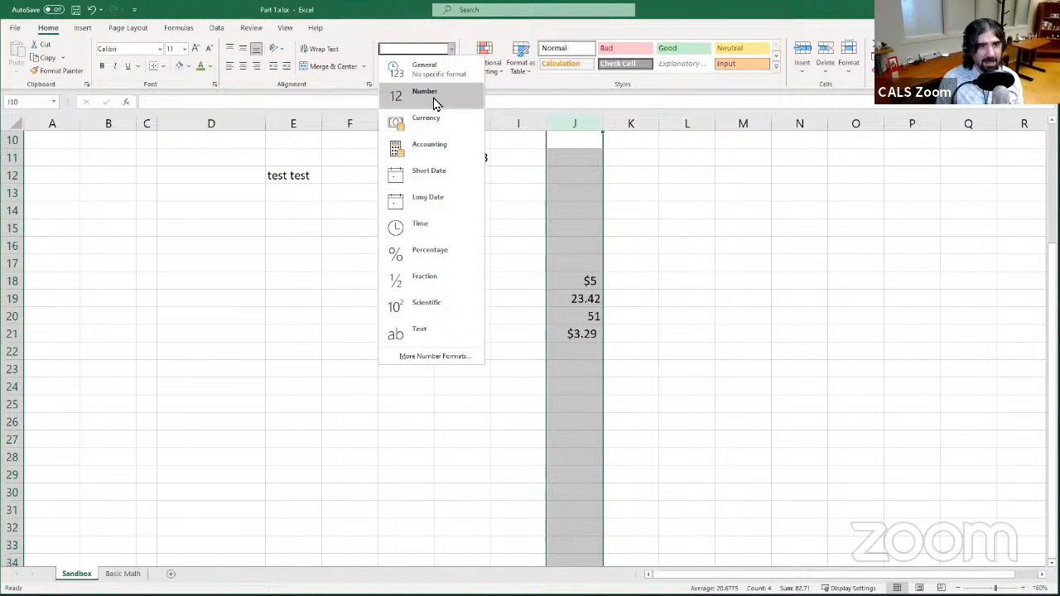
pyautogui.click(468, 126)
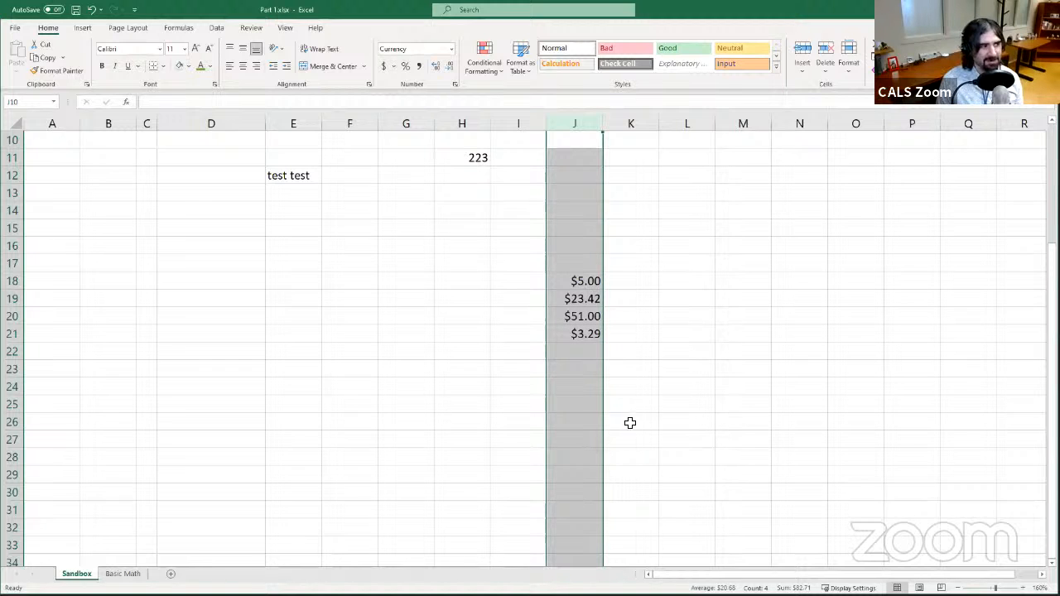
# - Enter 8 in cell J22
pyautogui.click(594, 283)
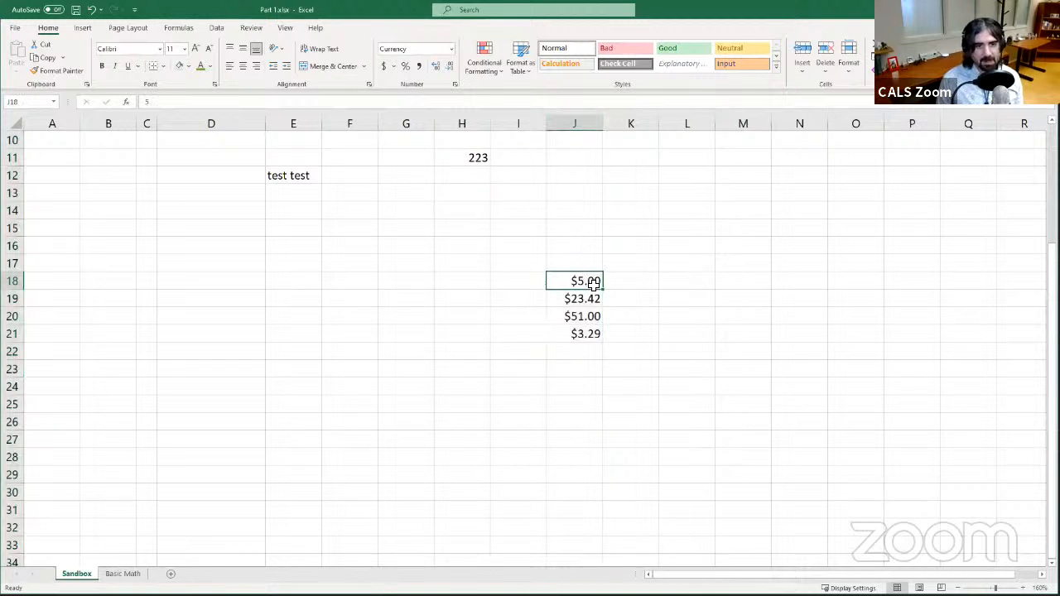
pyautogui.click(588, 351)
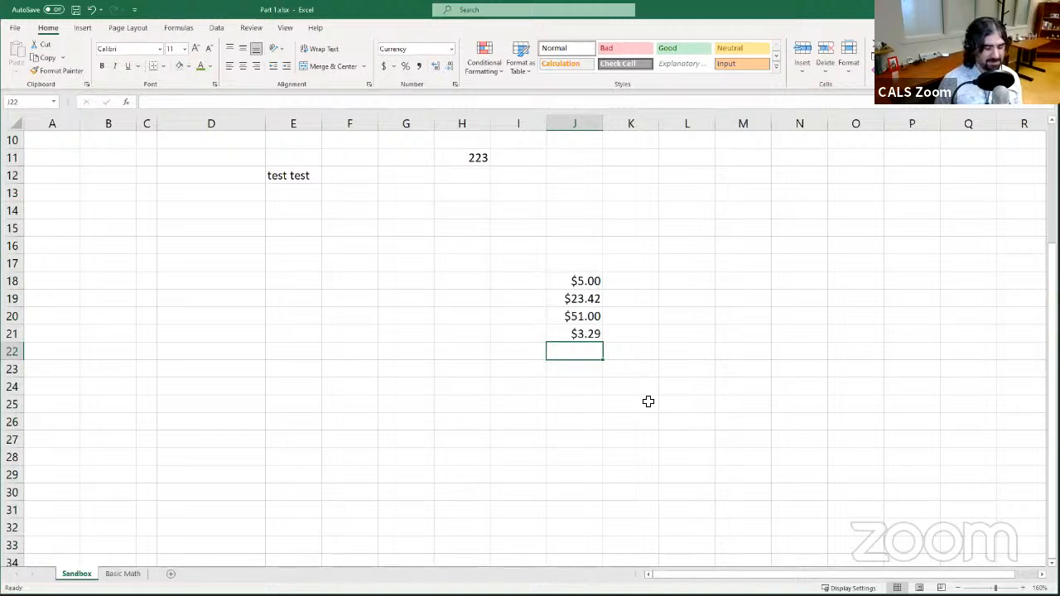
pyautogui.write('8')
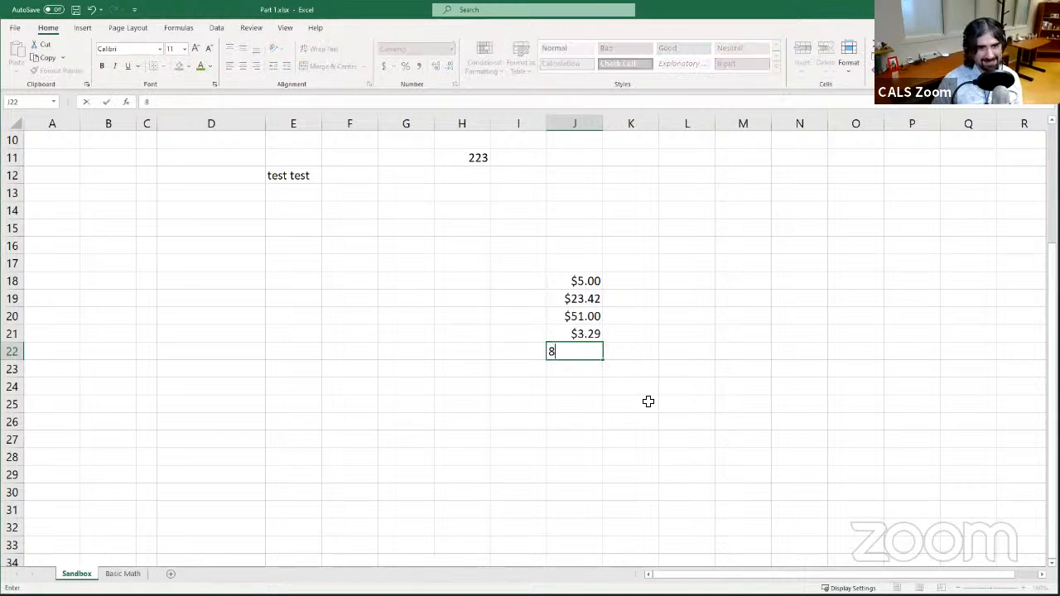
pyautogui.press('Return')
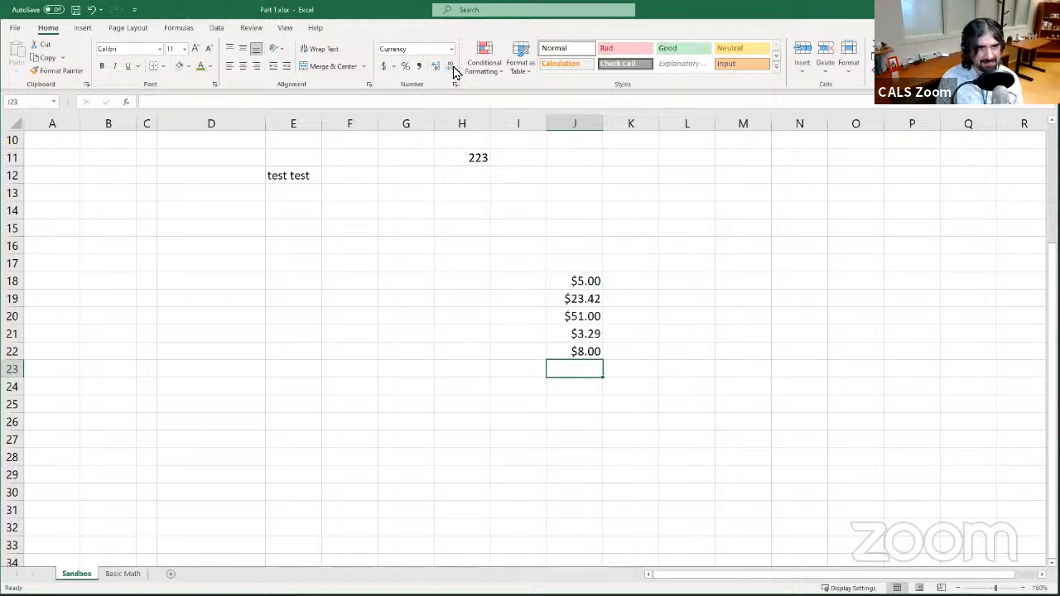
# - Enter the dates 8/1 and Aug 2 in cells K18 and K19
pyautogui.click(646, 276)
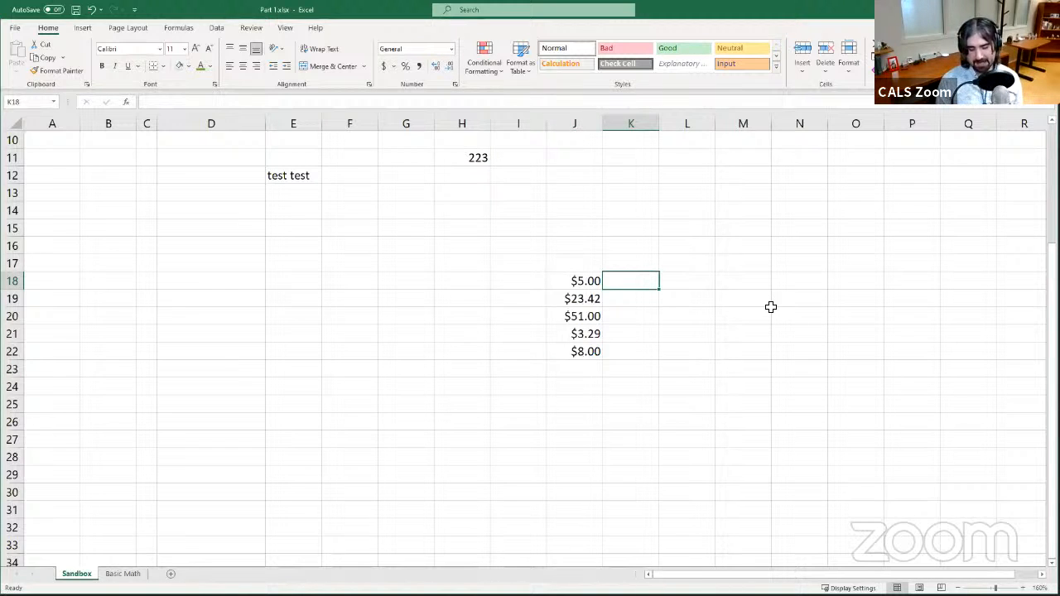
pyautogui.write('8/1')
pyautogui.press('Return')
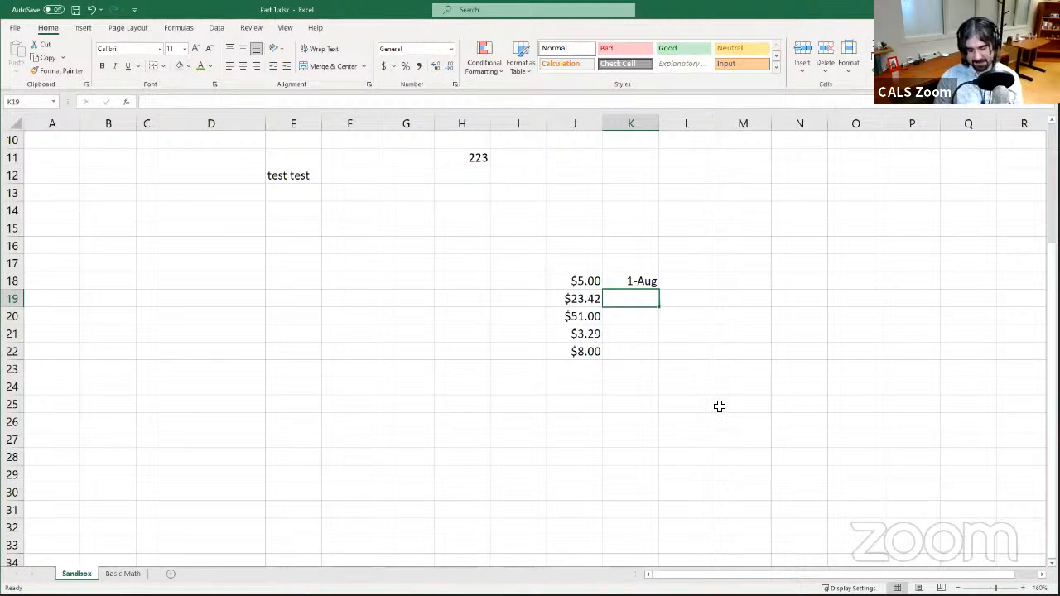
pyautogui.write('Aug 2')
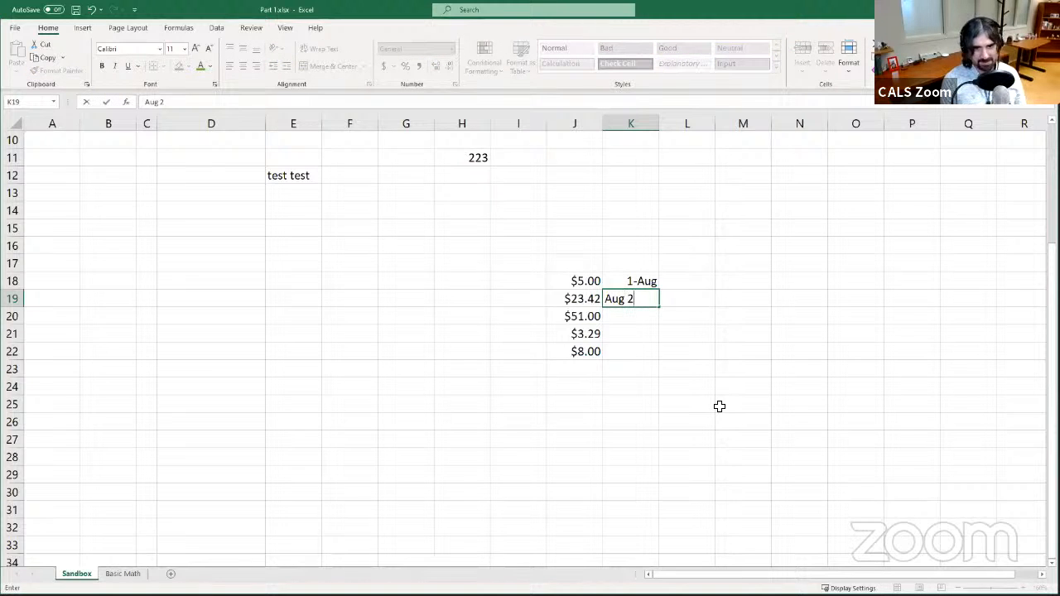
pyautogui.press('Return')
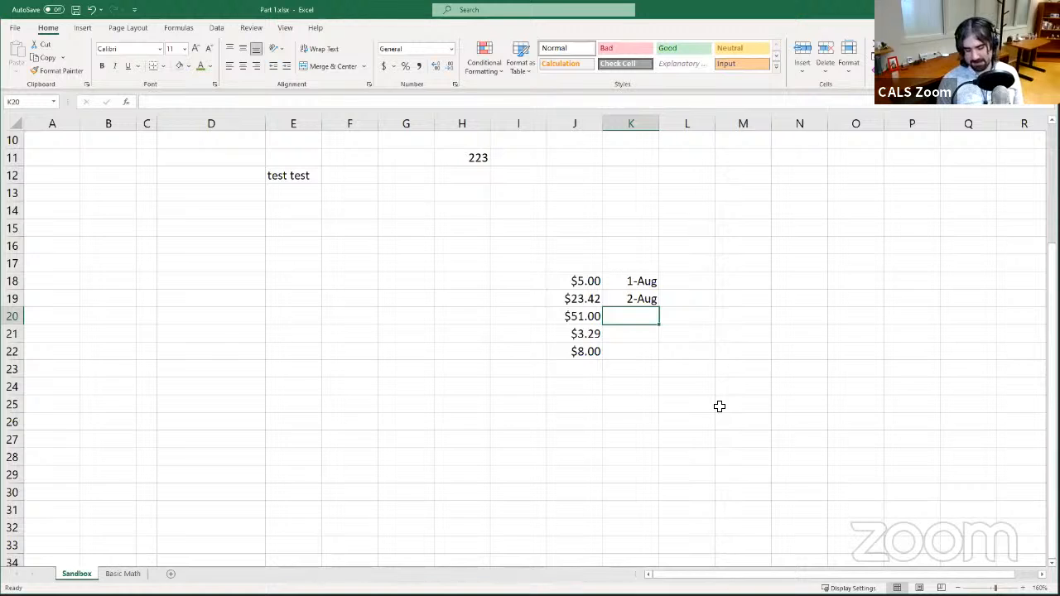
# - Enter the dates 8/3/2021, 8/3/20 and 8/9 in cells K20 through K22
pyautogui.write('8/3/21')
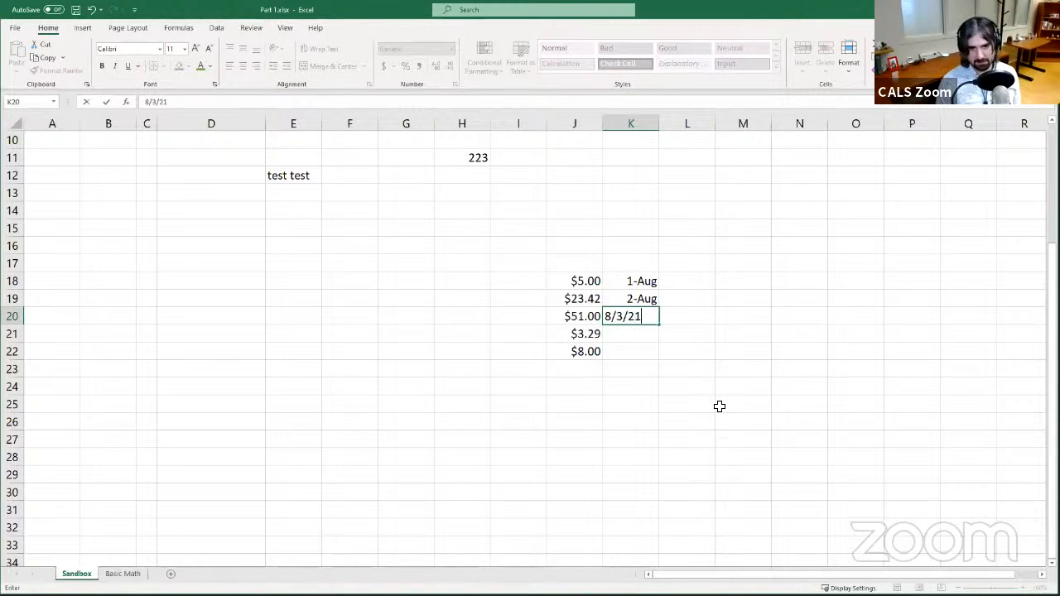
pyautogui.press('Return')
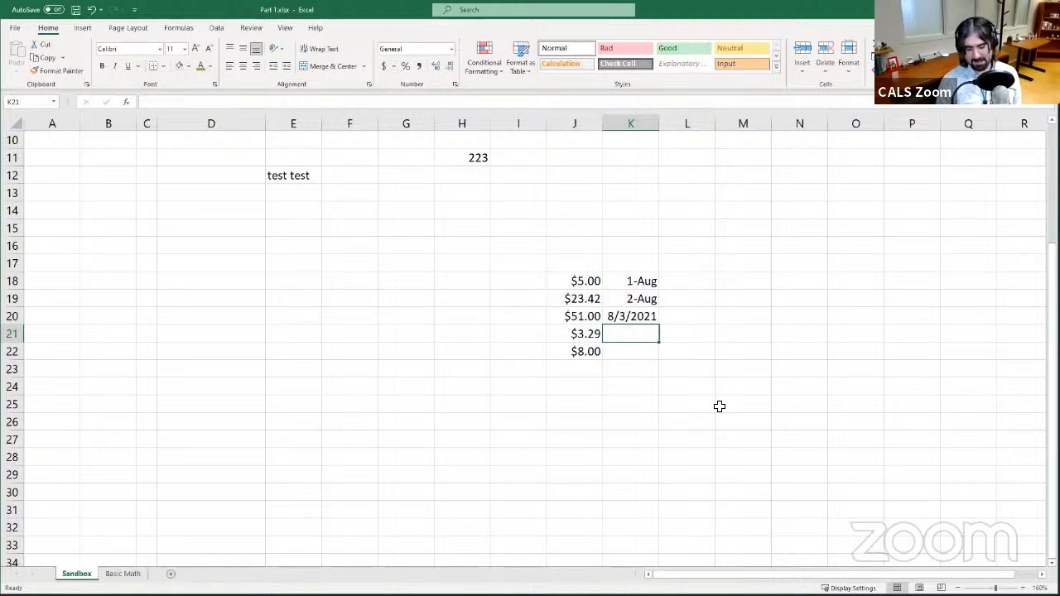
pyautogui.write('8/3')
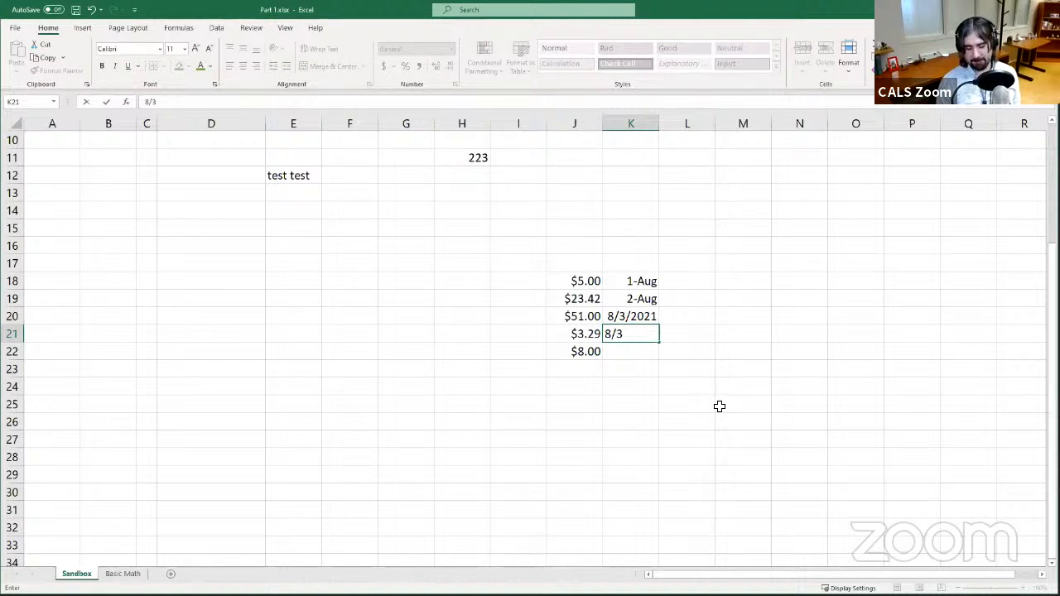
pyautogui.write('/2021')
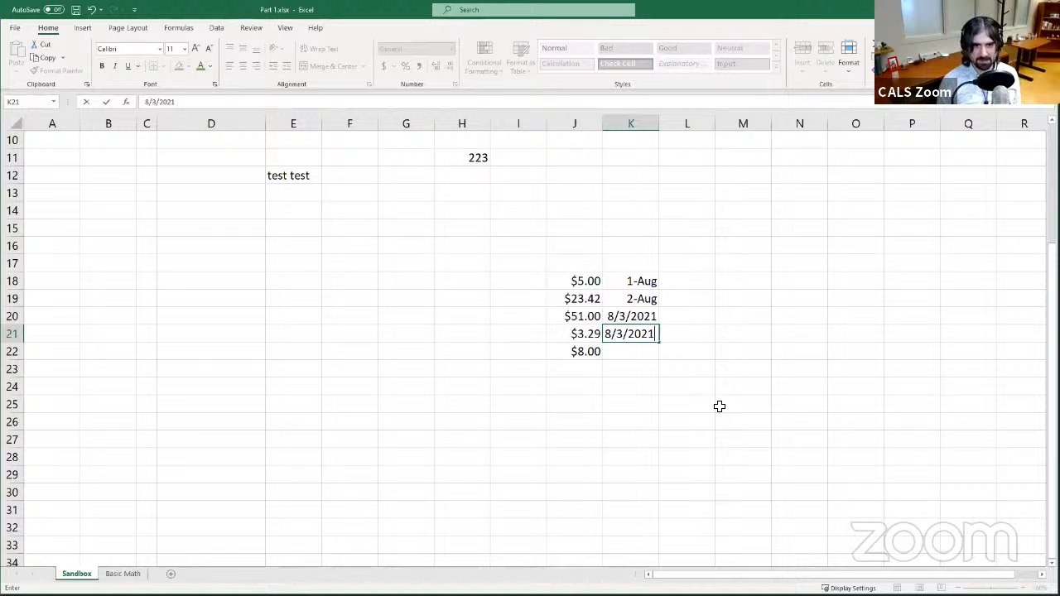
pyautogui.press('Return')
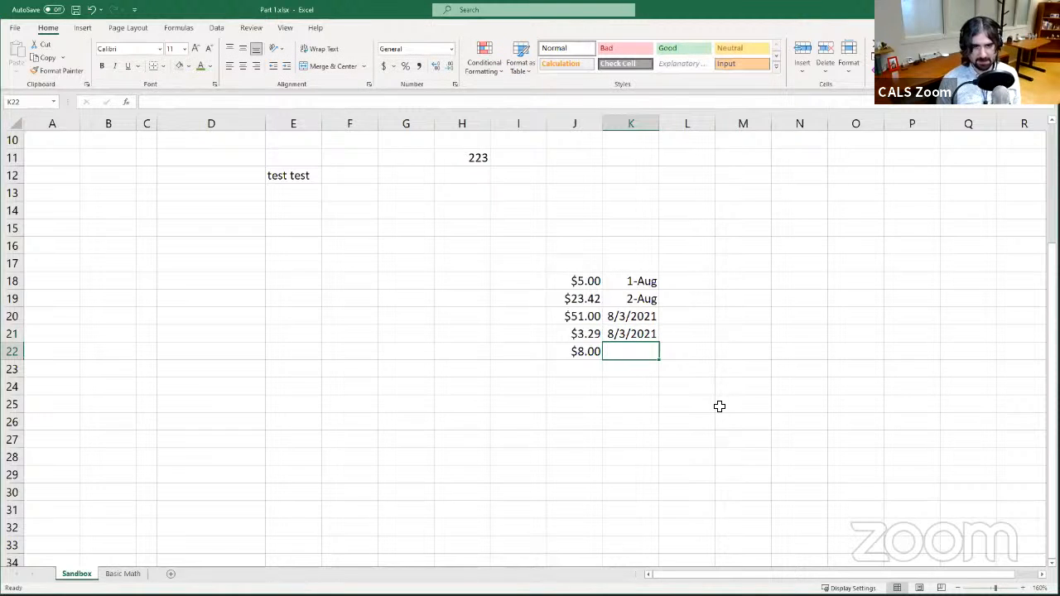
pyautogui.write('8/9')
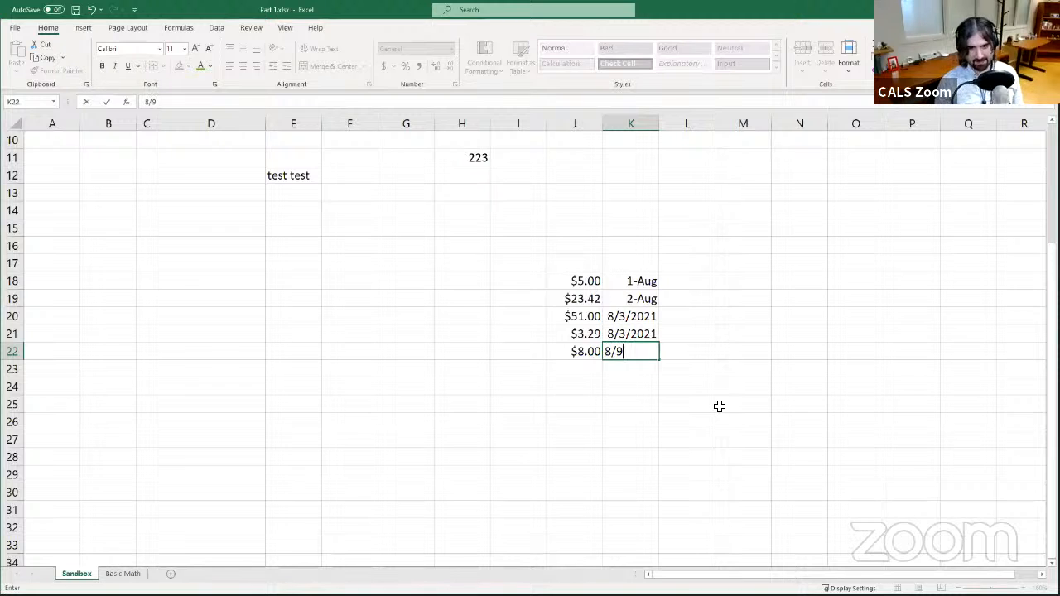
pyautogui.press('Return')
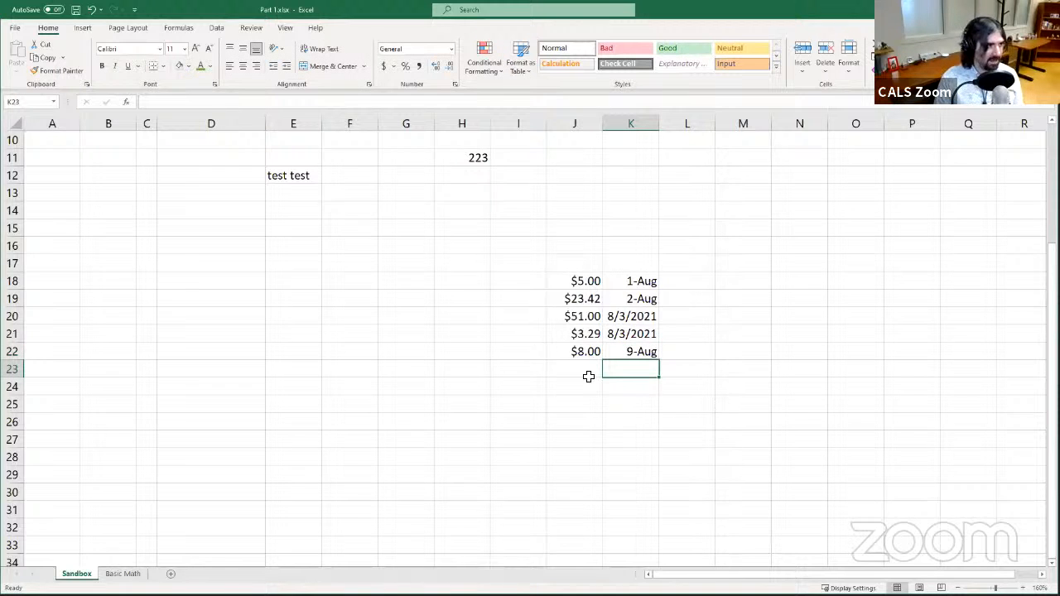
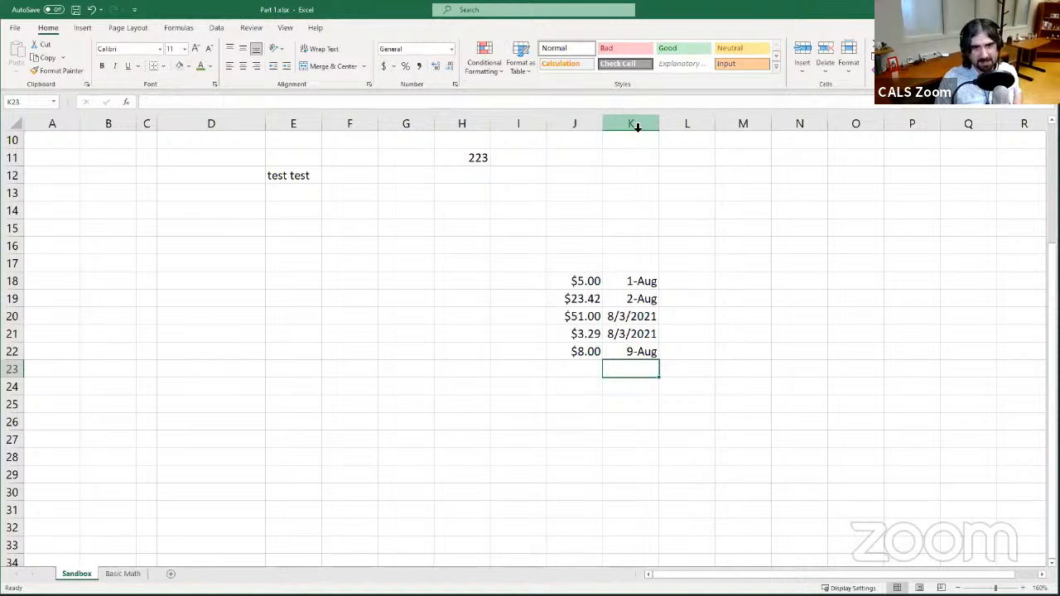
# - Apply the Short Date number format to the whole of column K
pyautogui.click(637, 126)
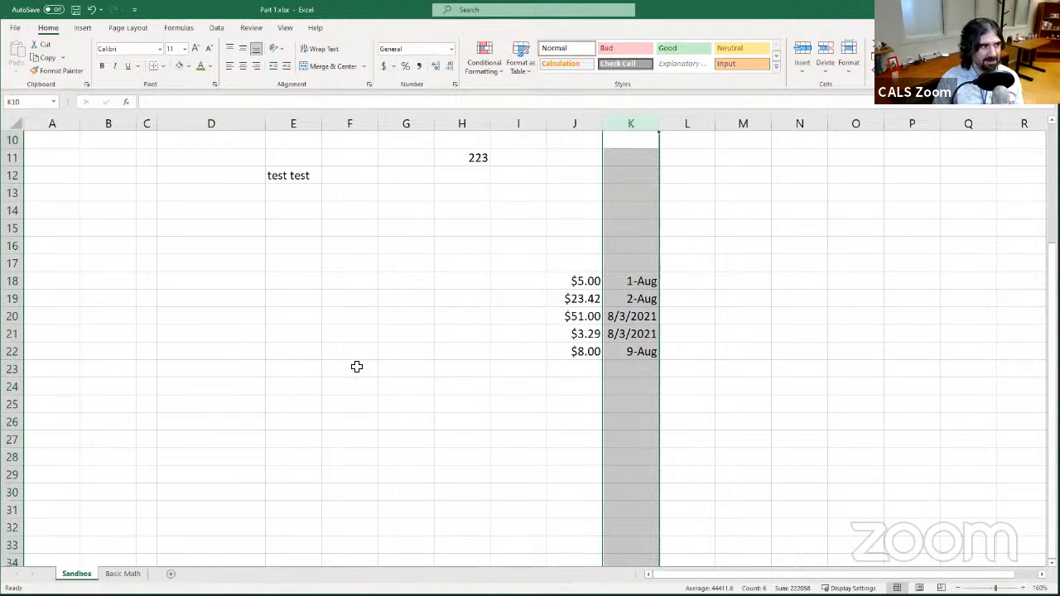
pyautogui.click(451, 49)
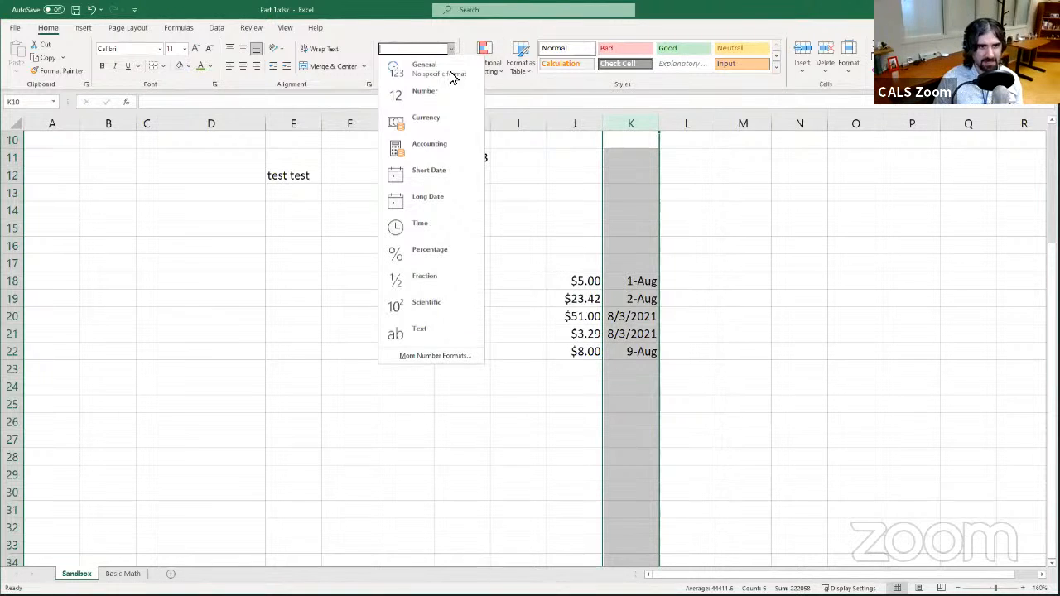
pyautogui.click(445, 174)
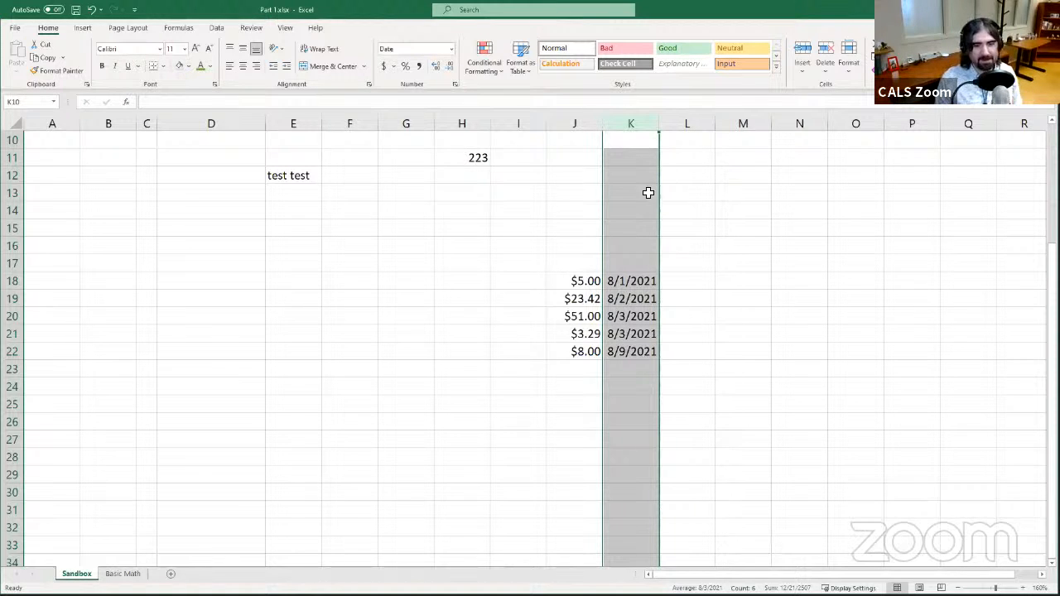
# - Enter the date 9/10 in cell K23
pyautogui.click(651, 367)
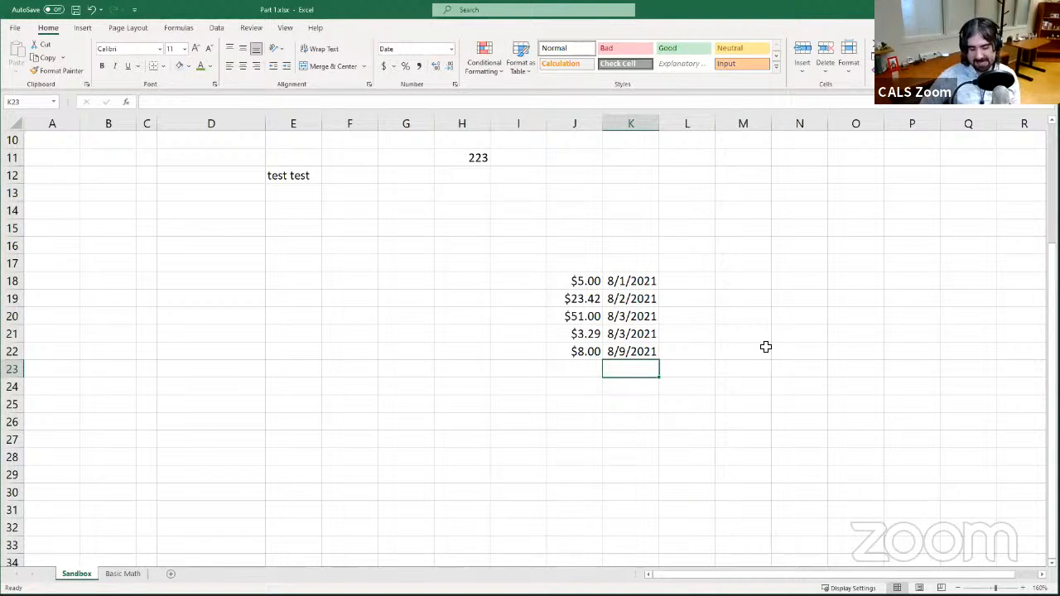
pyautogui.write('9/10')
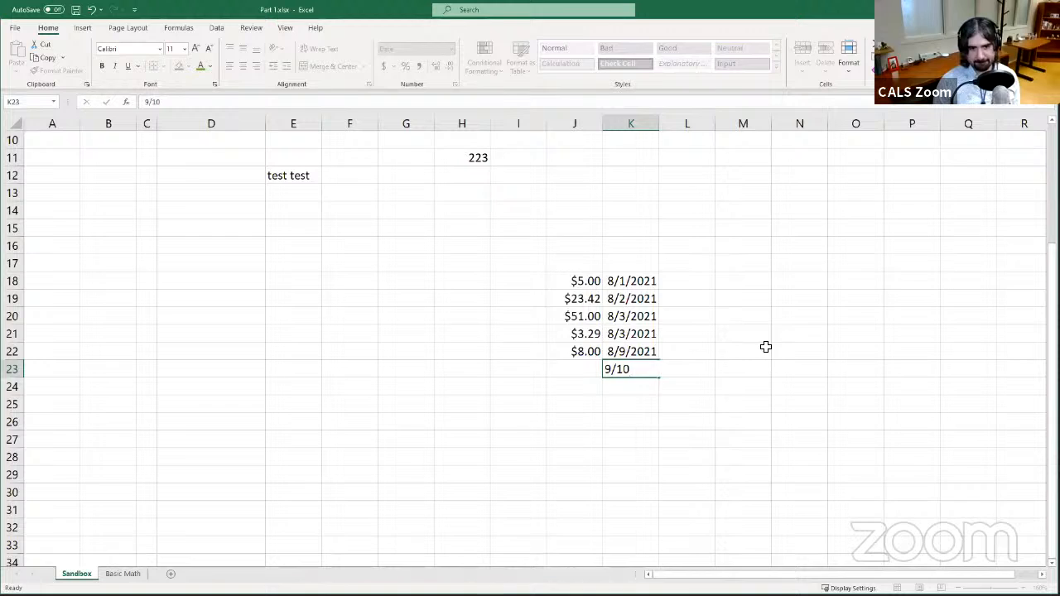
pyautogui.press('Return')
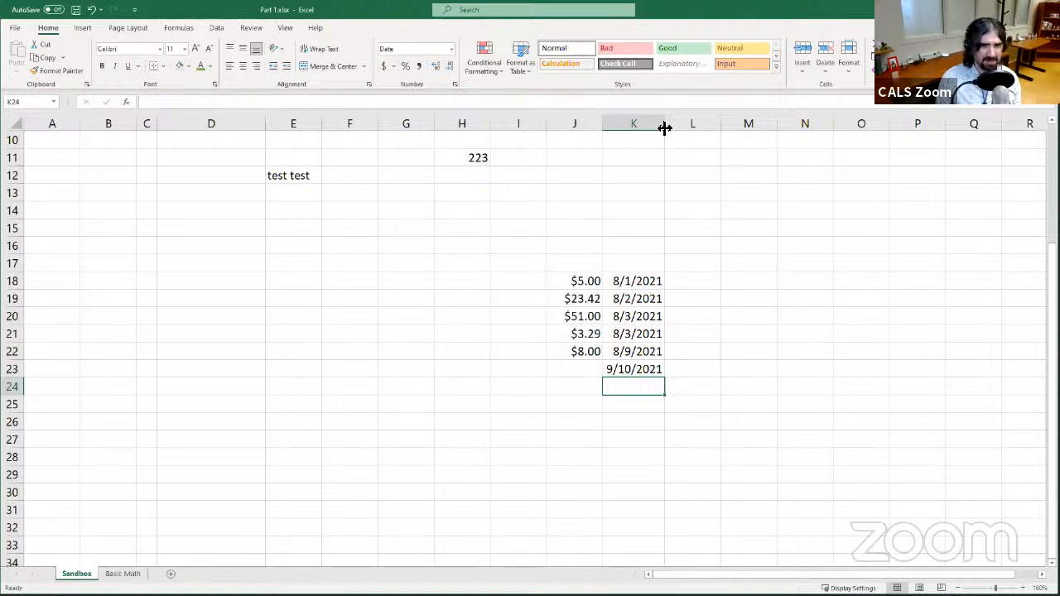
# - Resize column K so its width automatically fits the dates
pyautogui.moveTo(665, 128); pyautogui.dragTo(660, 130)
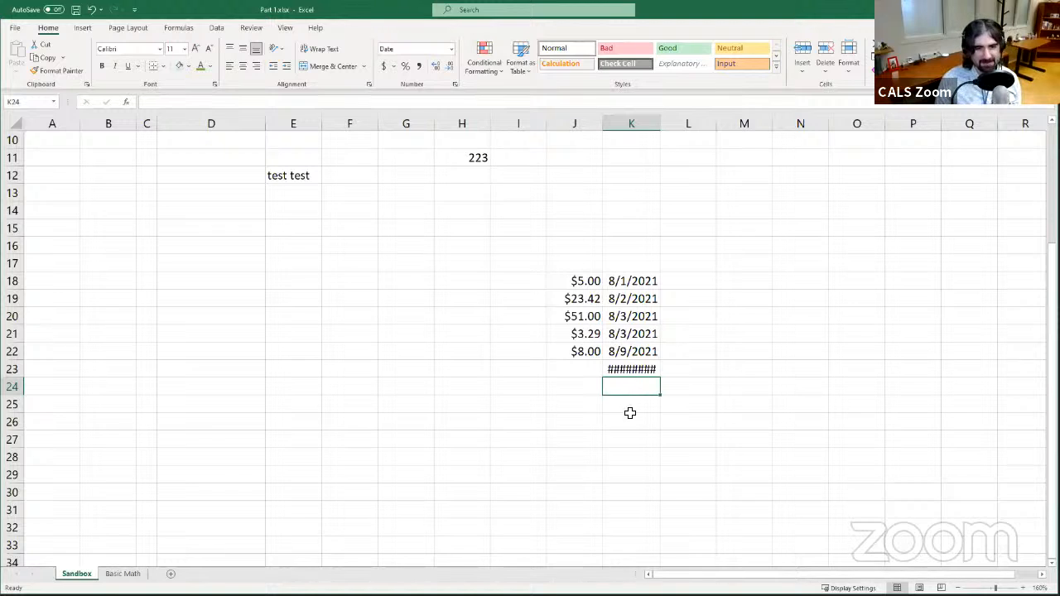
pyautogui.click(621, 366)
pyautogui.click(633, 352)
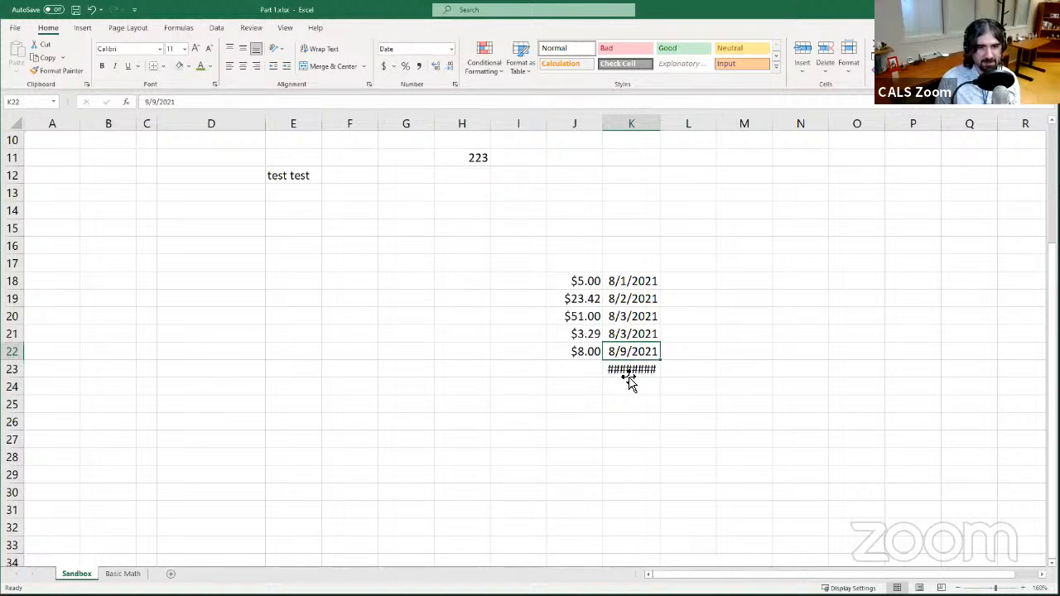
pyautogui.click(633, 375)
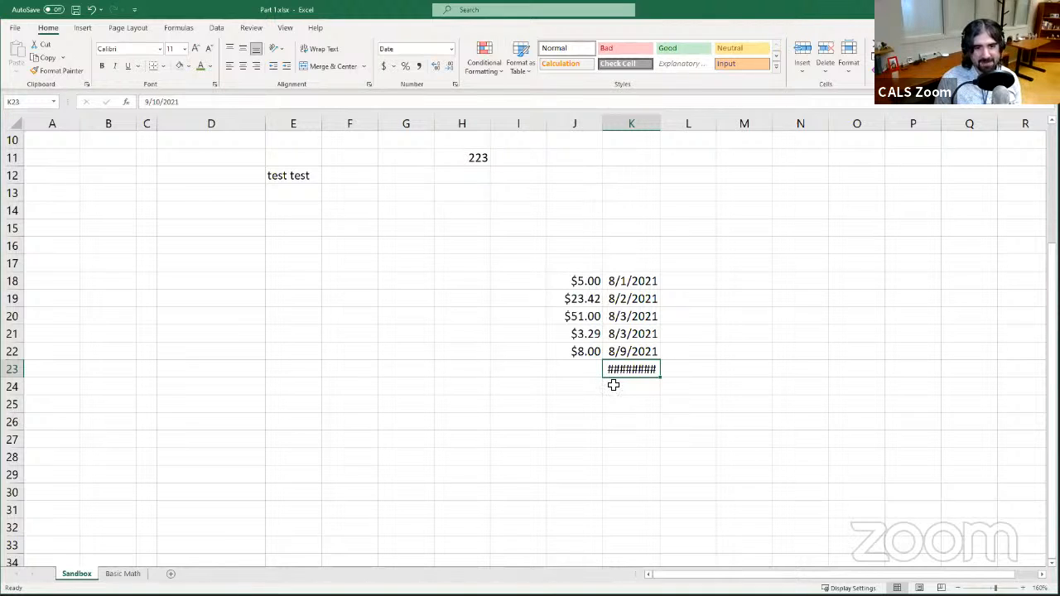
pyautogui.click(656, 126)
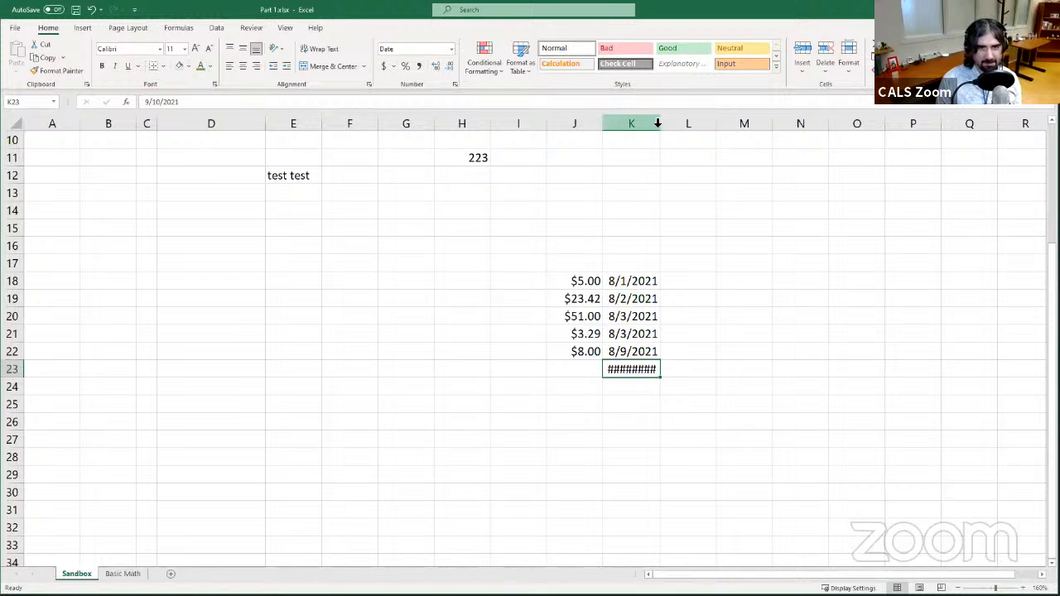
pyautogui.doubleClick(657, 121)
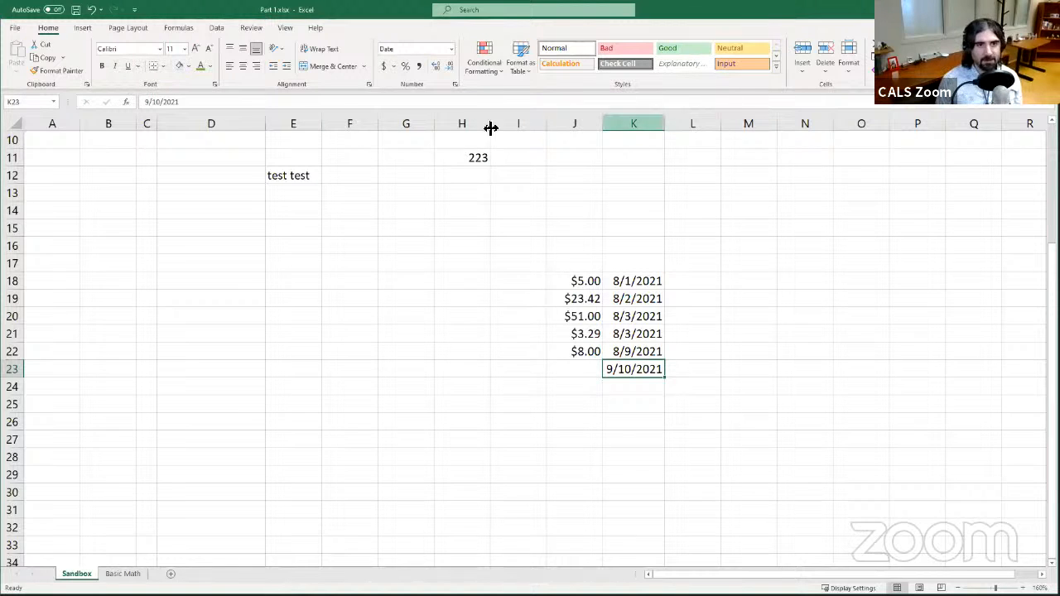
# - Apply the Long Date number format to column K
pyautogui.click(625, 117)
pyautogui.click(451, 49)
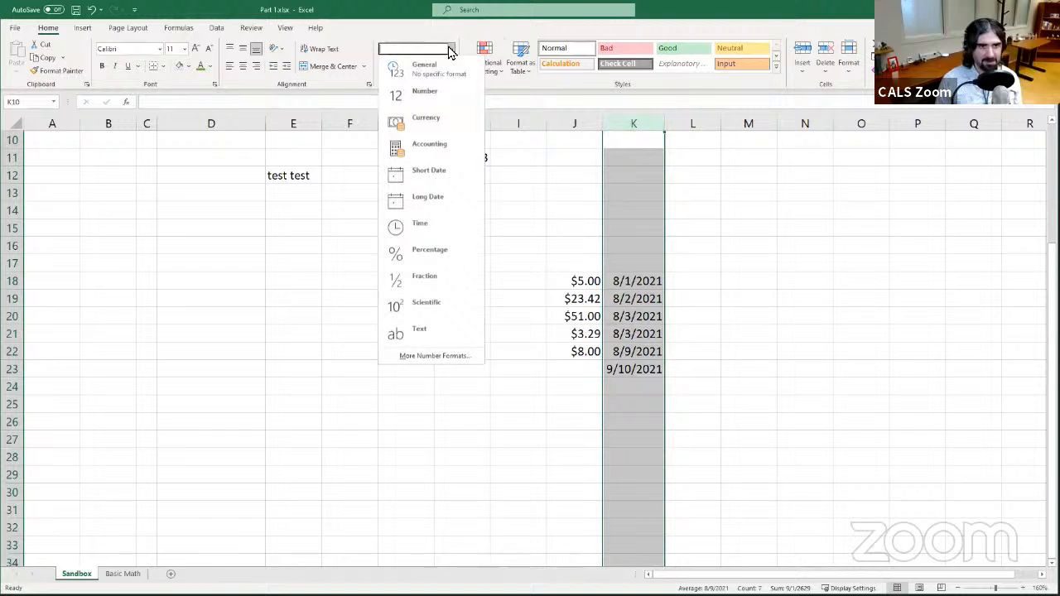
pyautogui.click(433, 201)
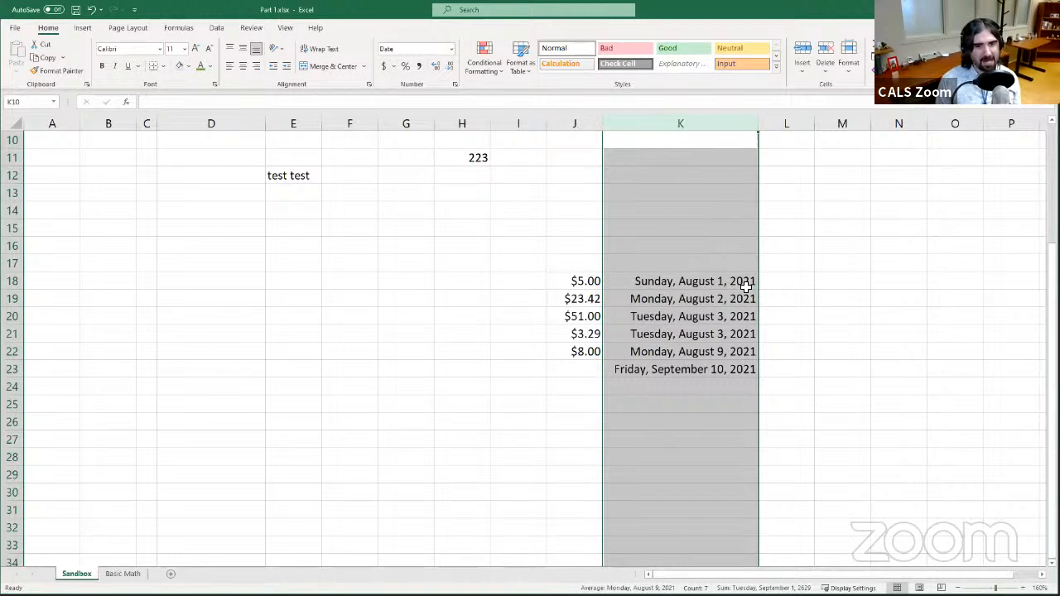
# - Enter .5 in cell J14, then delete it again
pyautogui.click(451, 50)
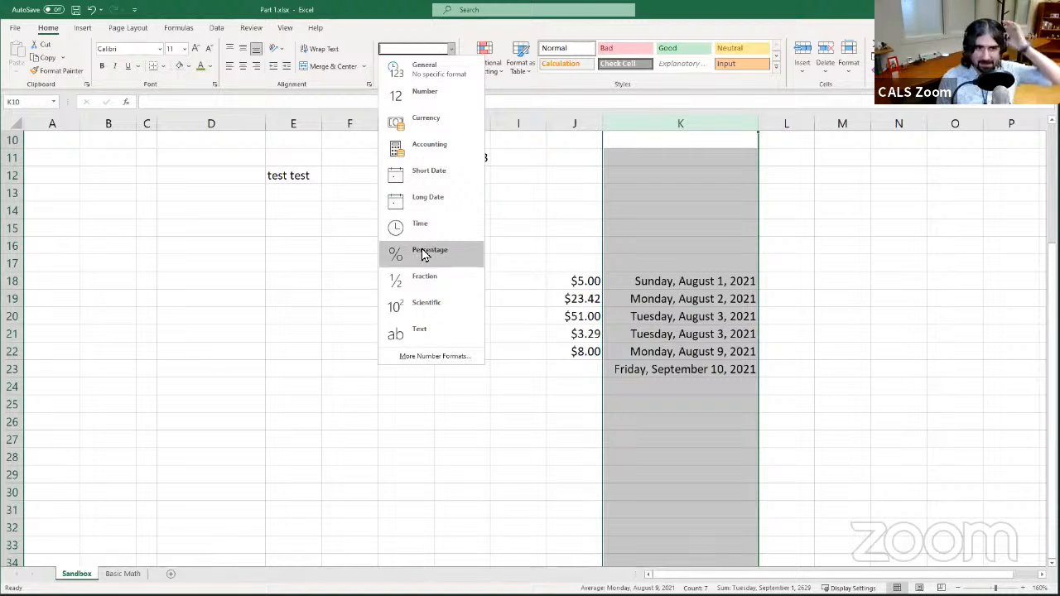
pyautogui.click(549, 220)
pyautogui.click(553, 205)
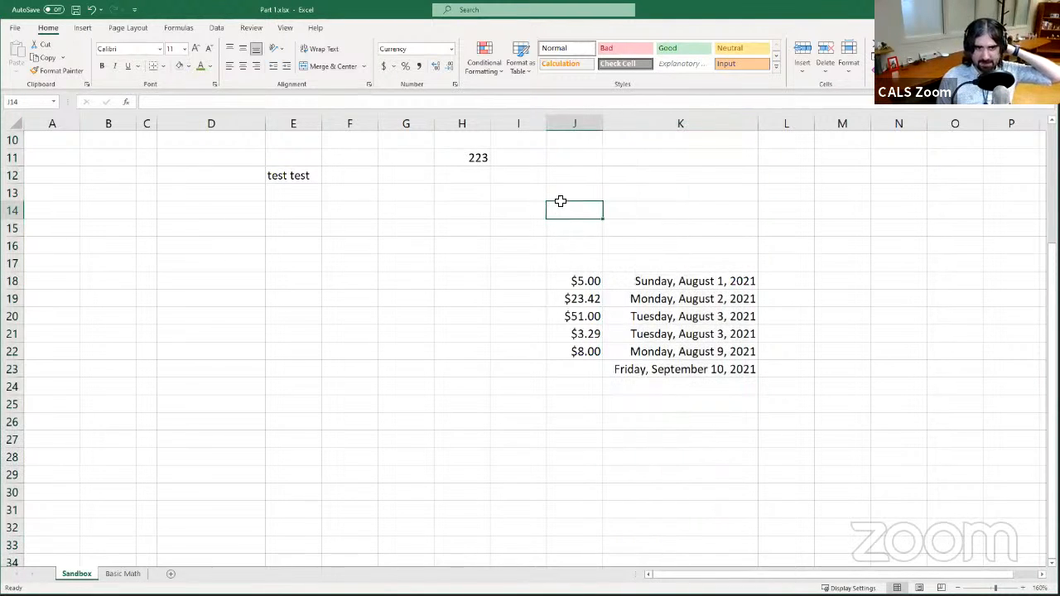
pyautogui.write('.')
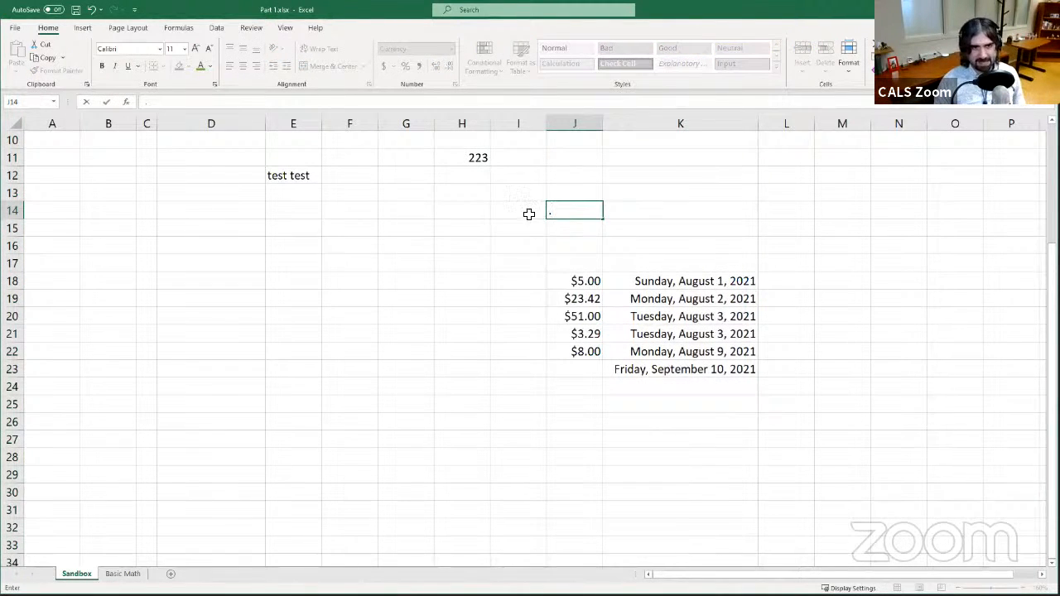
pyautogui.write('5')
pyautogui.click(588, 245)
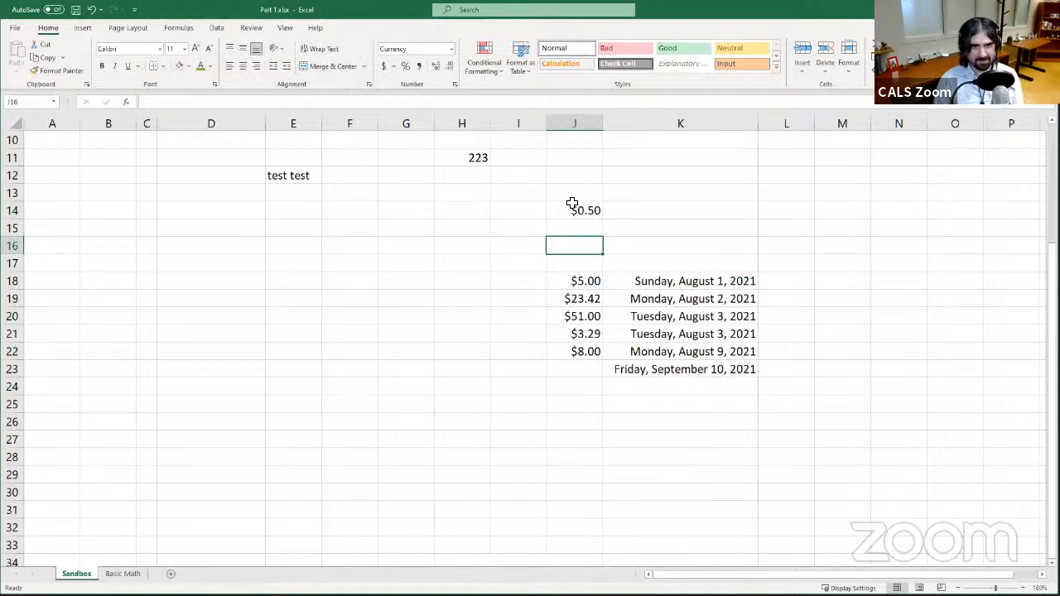
pyautogui.click(598, 210)
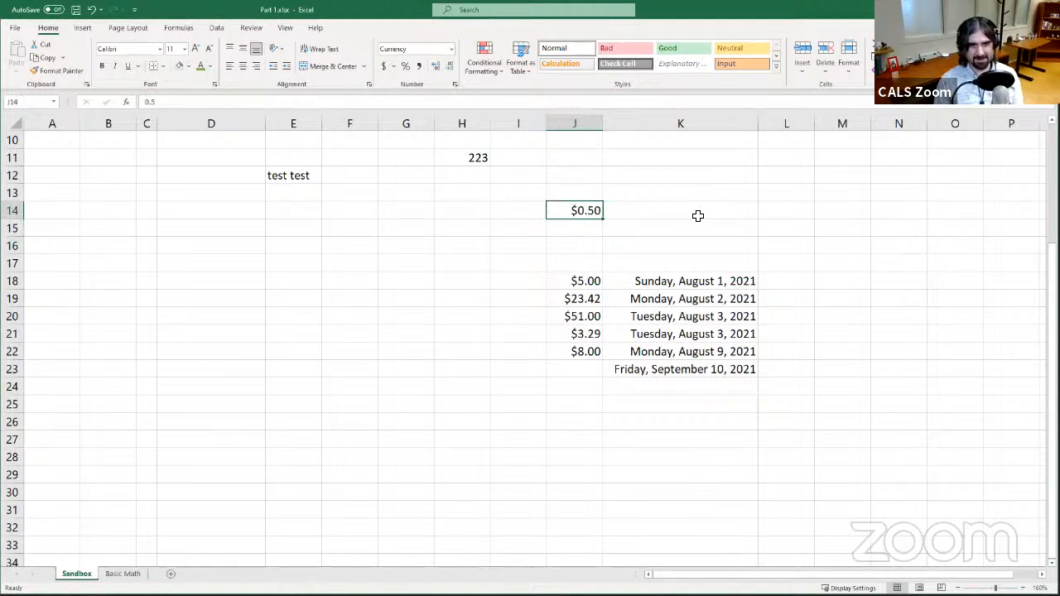
pyautogui.press('Delete')
# - Enter .5 in cell L15
pyautogui.click(799, 221)
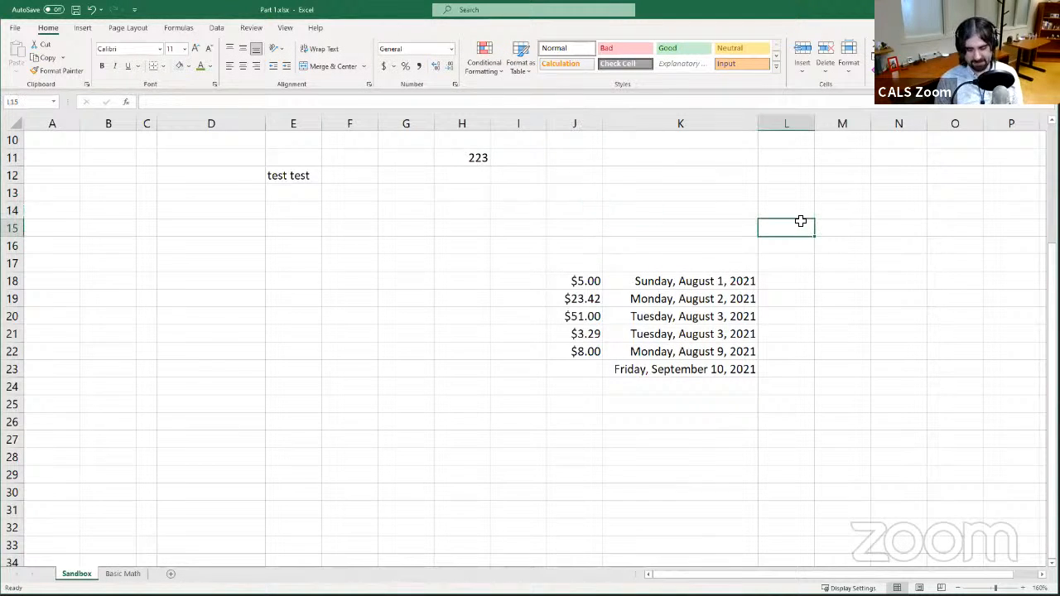
pyautogui.write('.5')
pyautogui.click(848, 214)
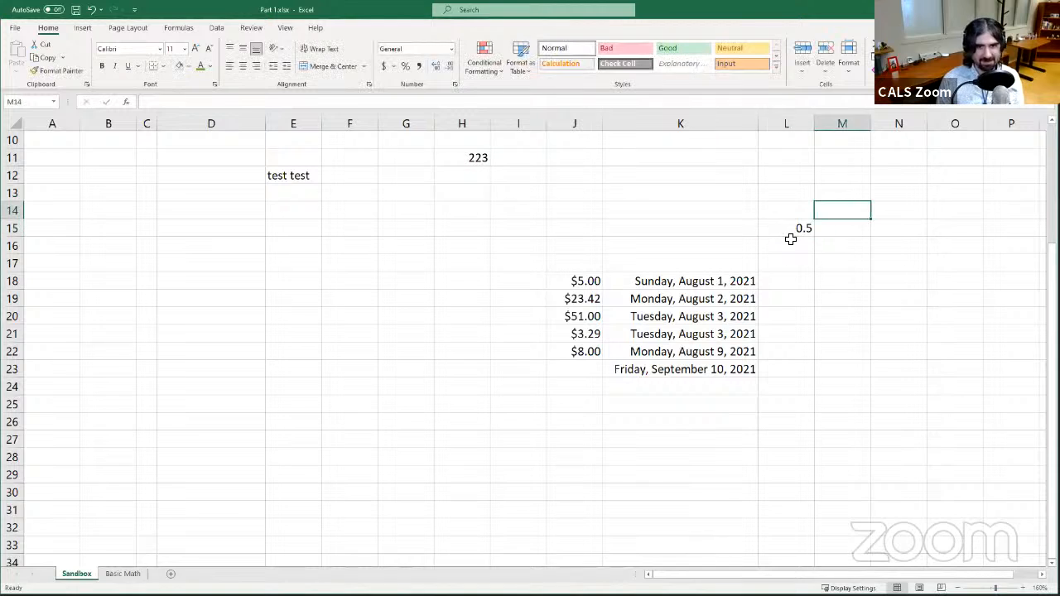
# - Apply the Percentage format and then the Fraction format to cell L15
pyautogui.click(785, 230)
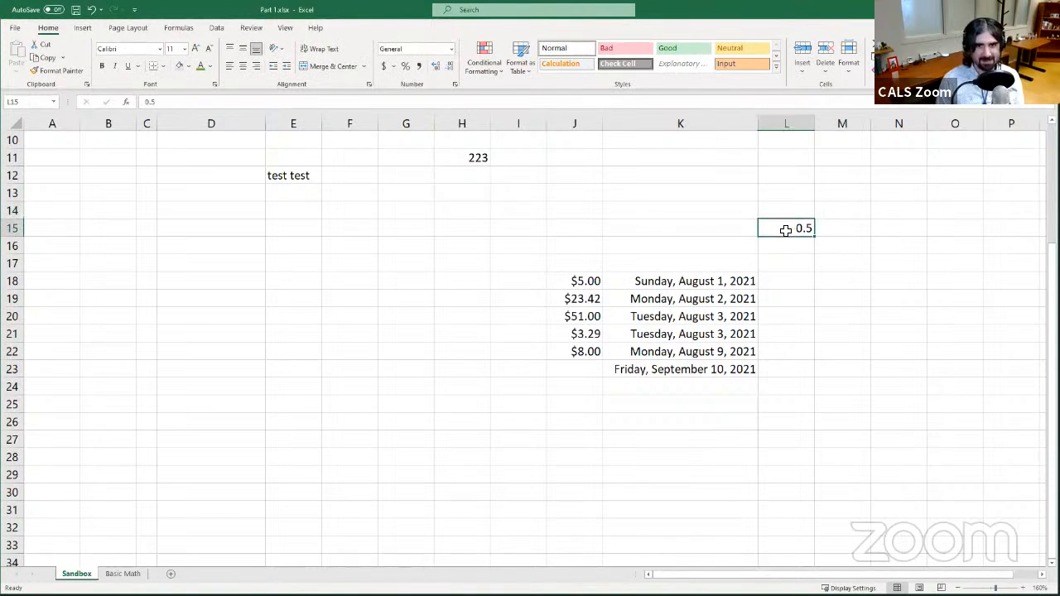
pyautogui.click(451, 51)
pyautogui.click(442, 254)
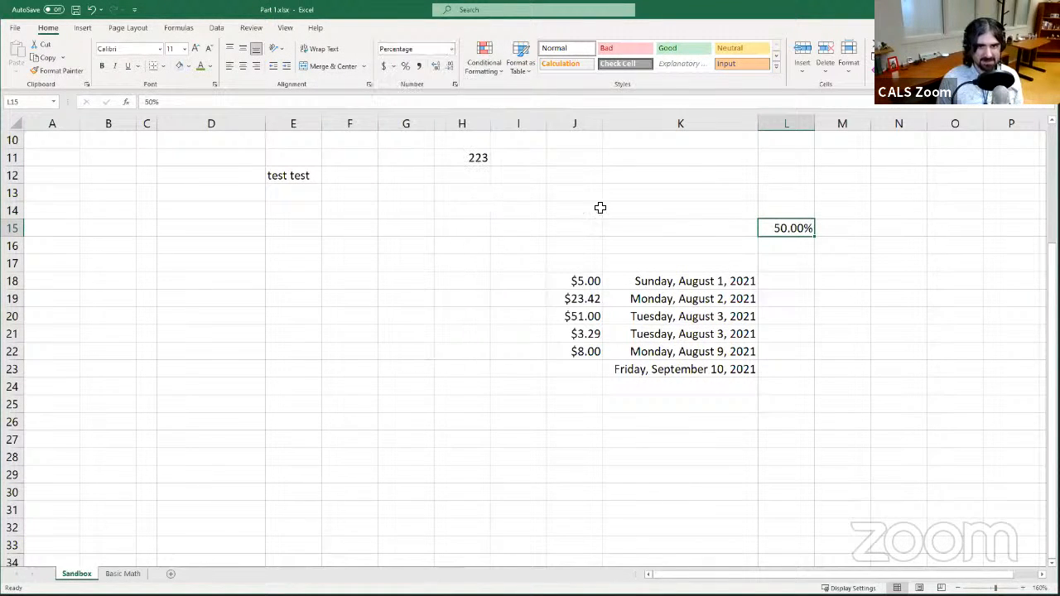
pyautogui.click(451, 49)
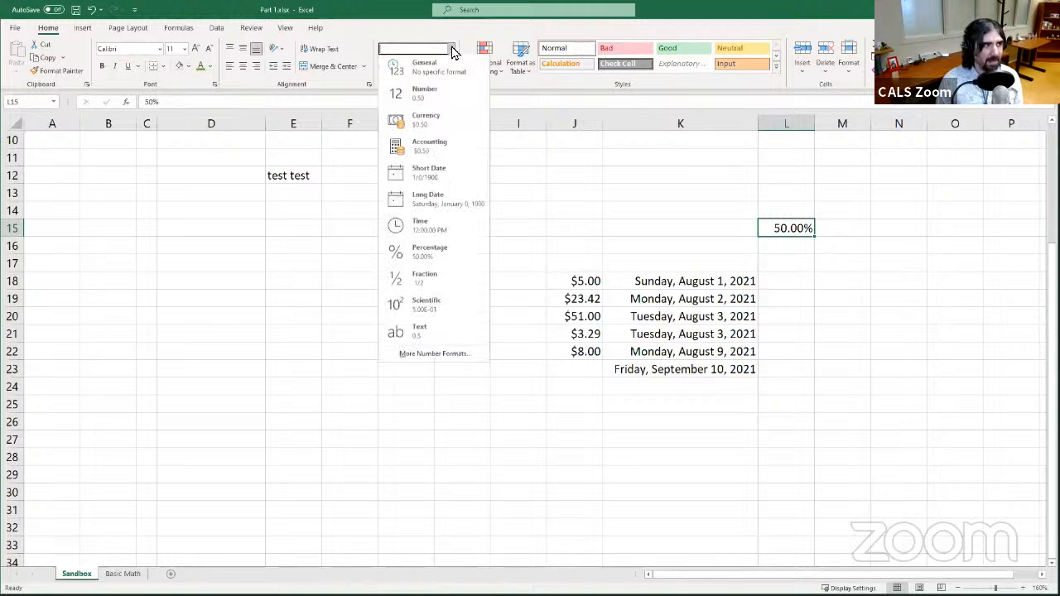
pyautogui.click(447, 285)
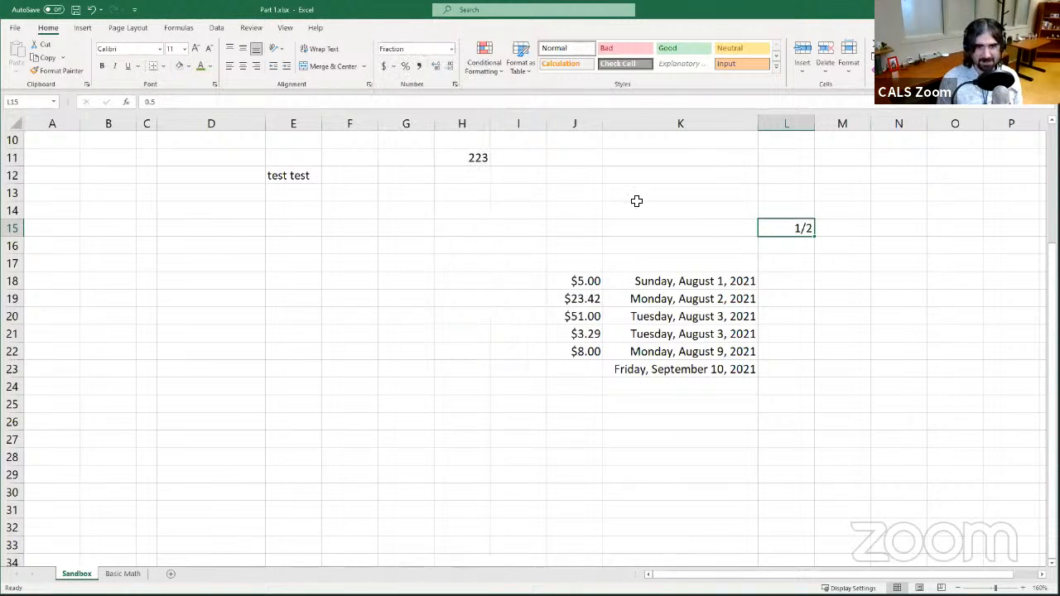
# - Apply the Accounting format and then the Number format to cell L15
pyautogui.click(452, 51)
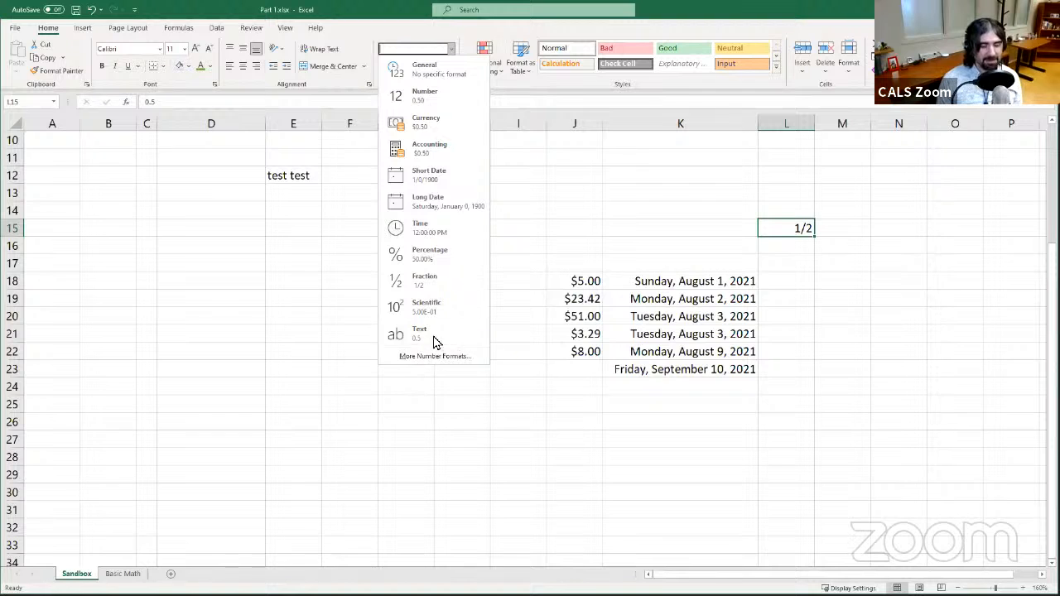
pyautogui.click(447, 152)
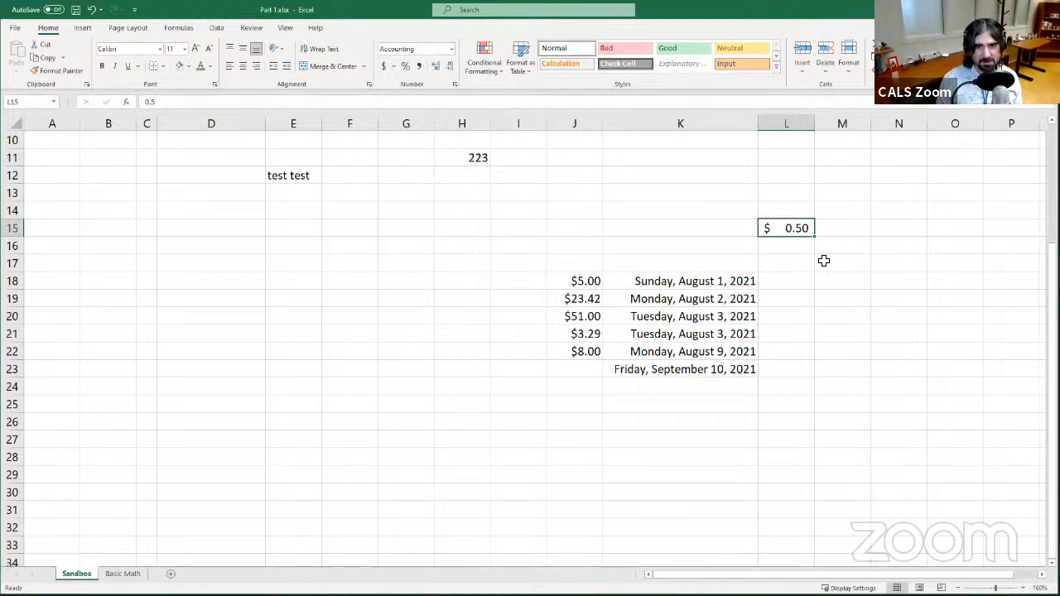
pyautogui.click(450, 50)
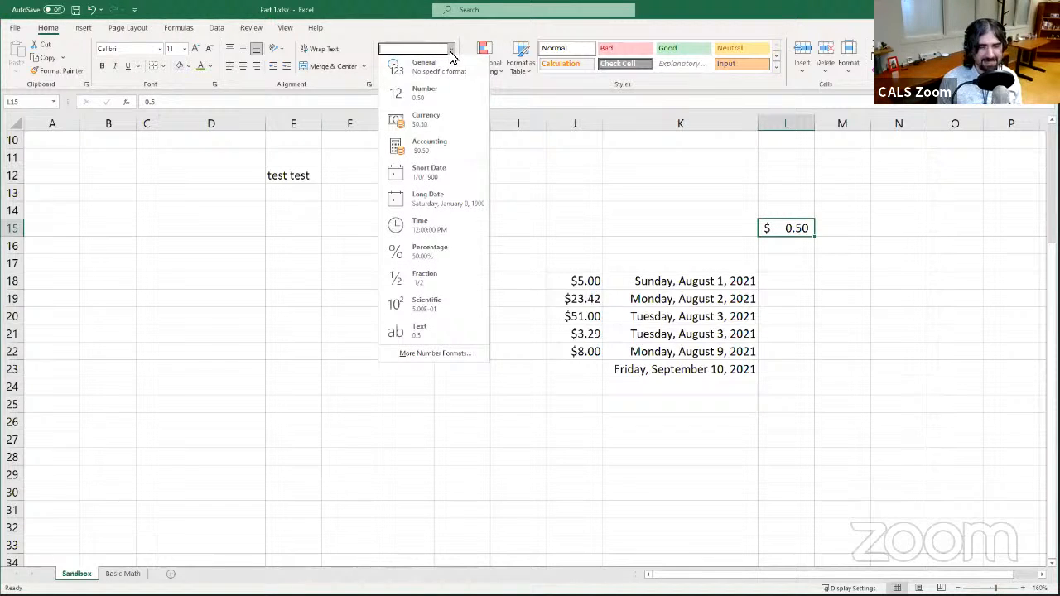
pyautogui.click(429, 99)
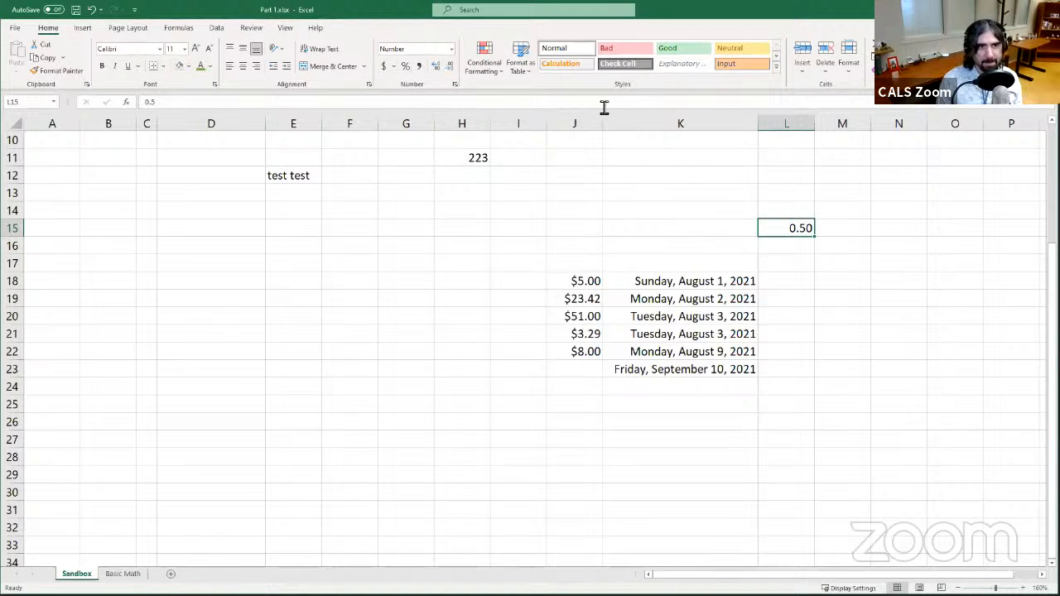
# - Apply the Number format to the whole of column K
pyautogui.click(692, 124)
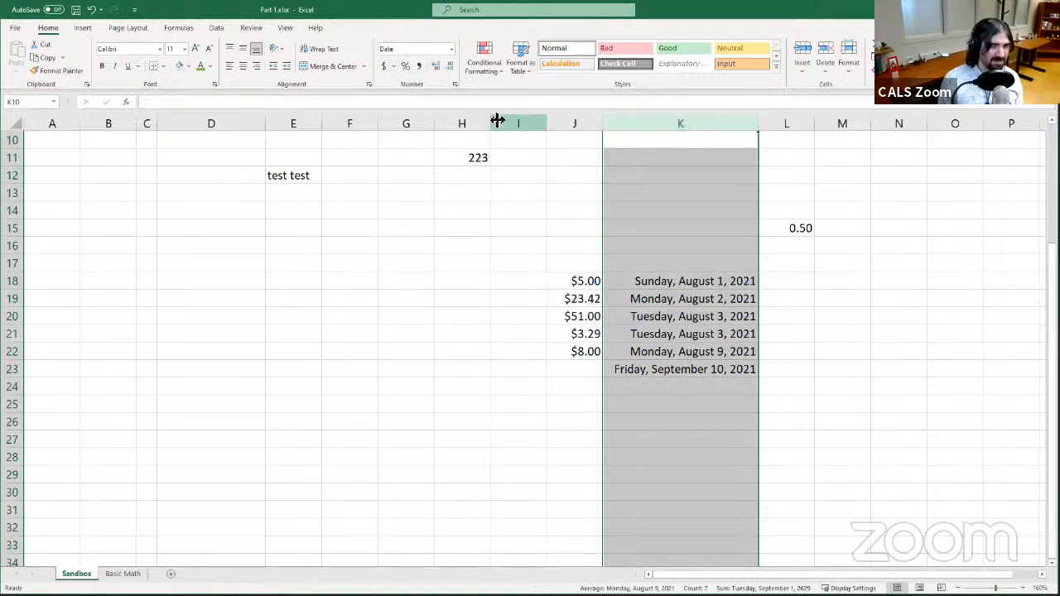
pyautogui.click(451, 50)
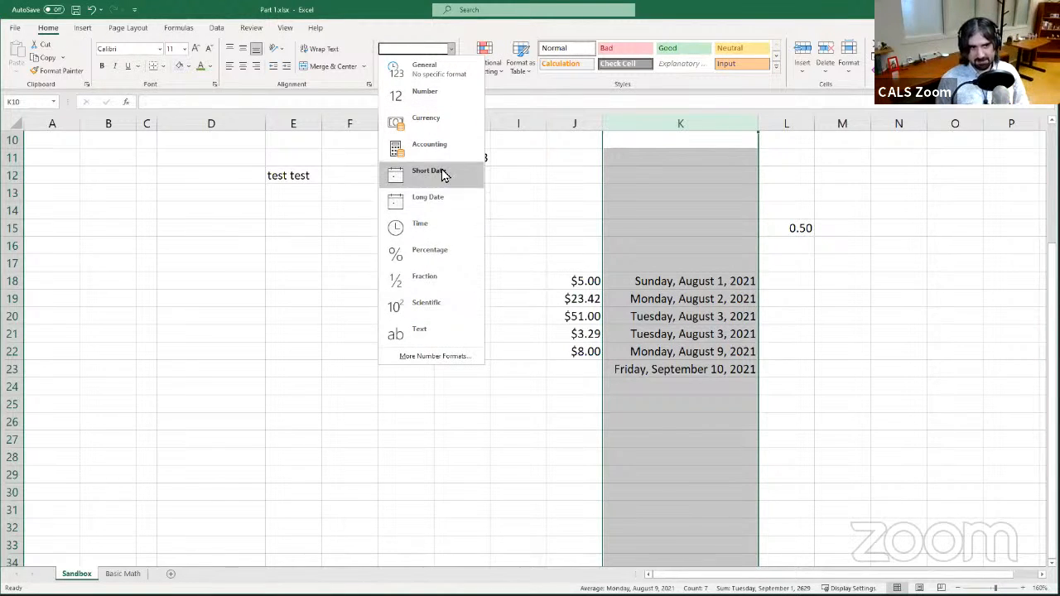
pyautogui.click(437, 98)
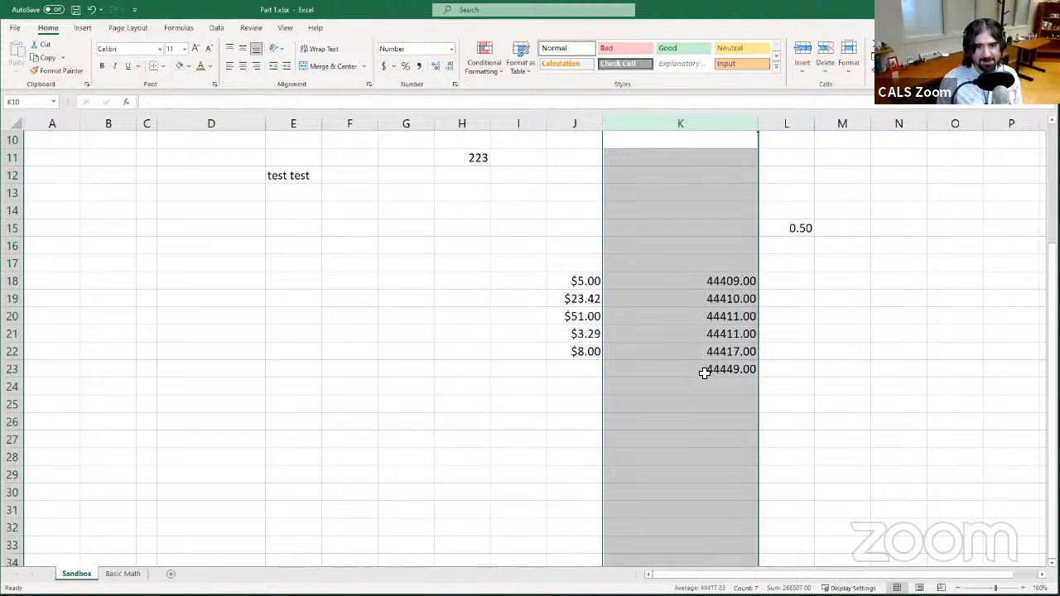
# - Inspect the individual cells in column K holding the converted dates
pyautogui.click(708, 334)
pyautogui.click(704, 280)
pyautogui.click(696, 338)
pyautogui.click(696, 320)
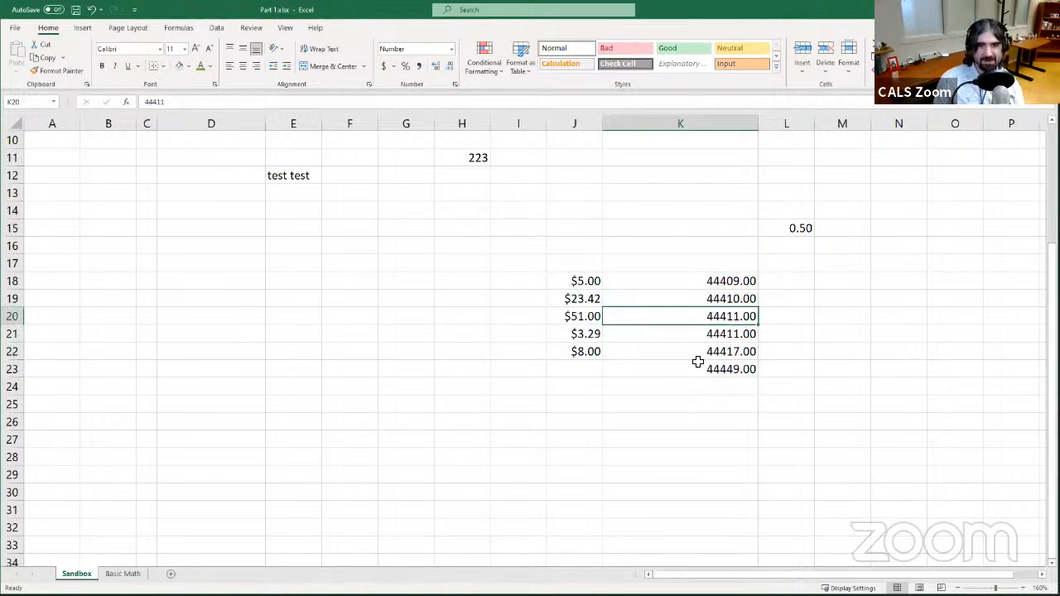
pyautogui.click(697, 364)
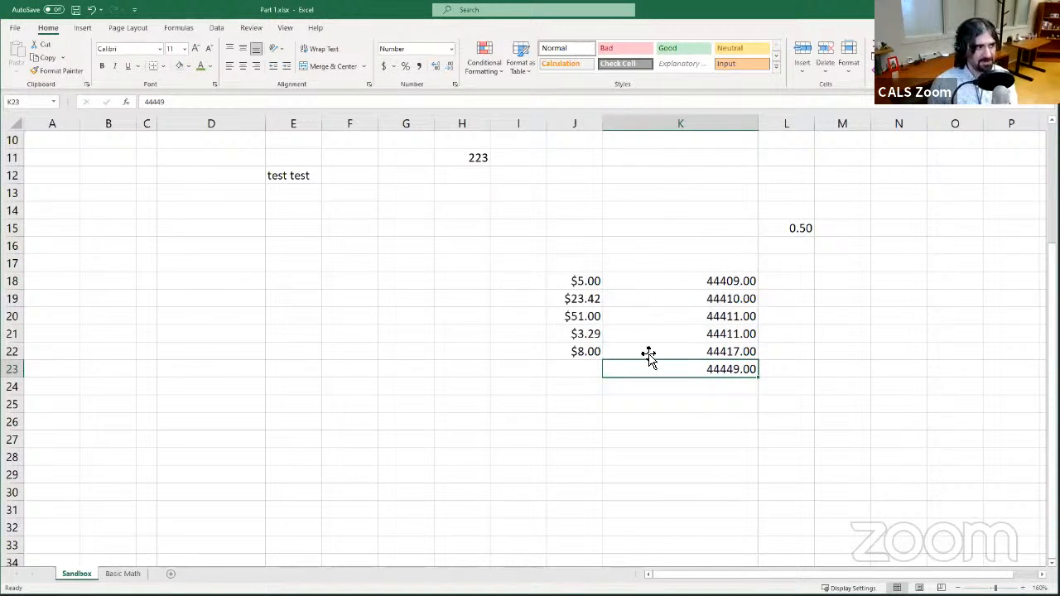
pyautogui.click(675, 296)
pyautogui.click(677, 285)
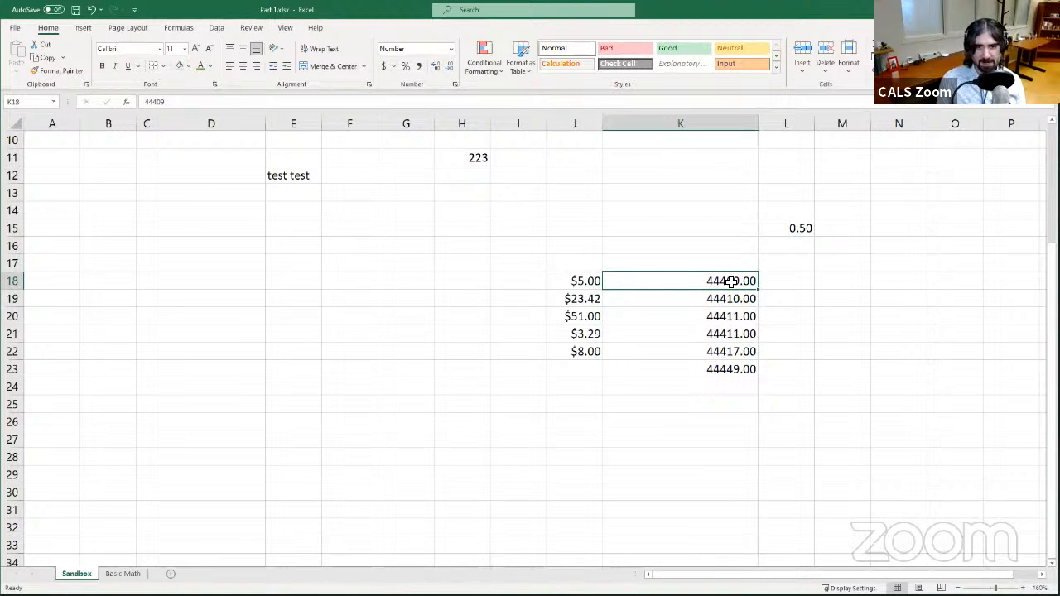
pyautogui.click(684, 376)
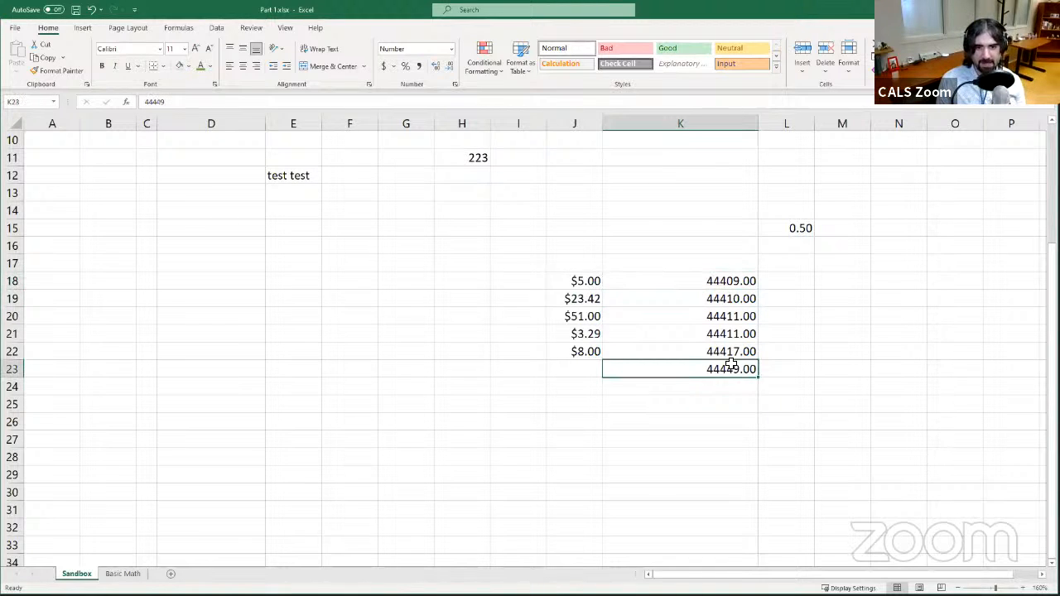
# - Review the contents of column K and briefly view the Basic Math sheet before returning to Sandbox
pyautogui.click(692, 356)
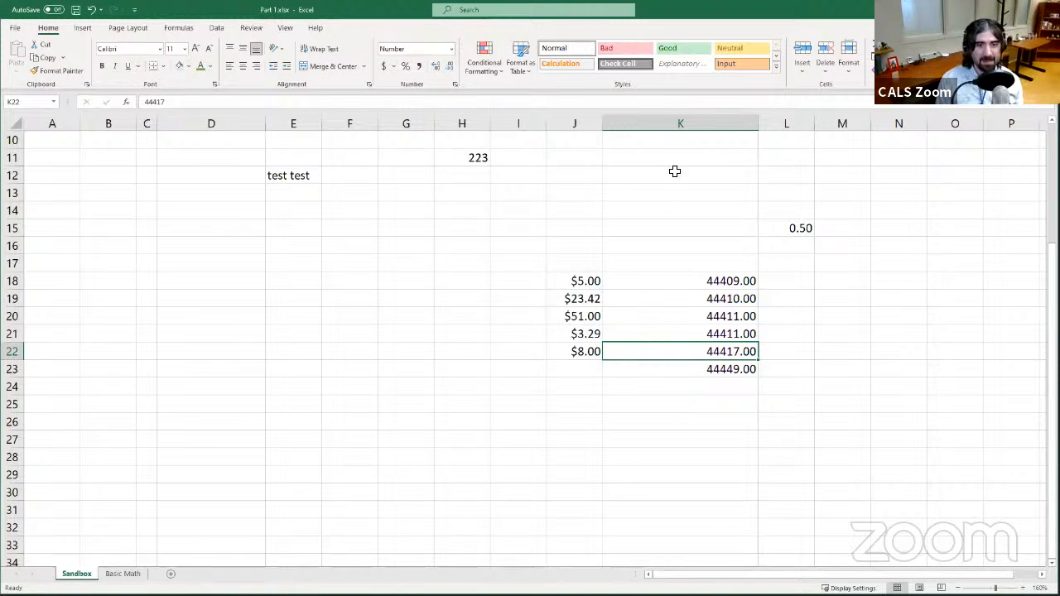
pyautogui.click(686, 124)
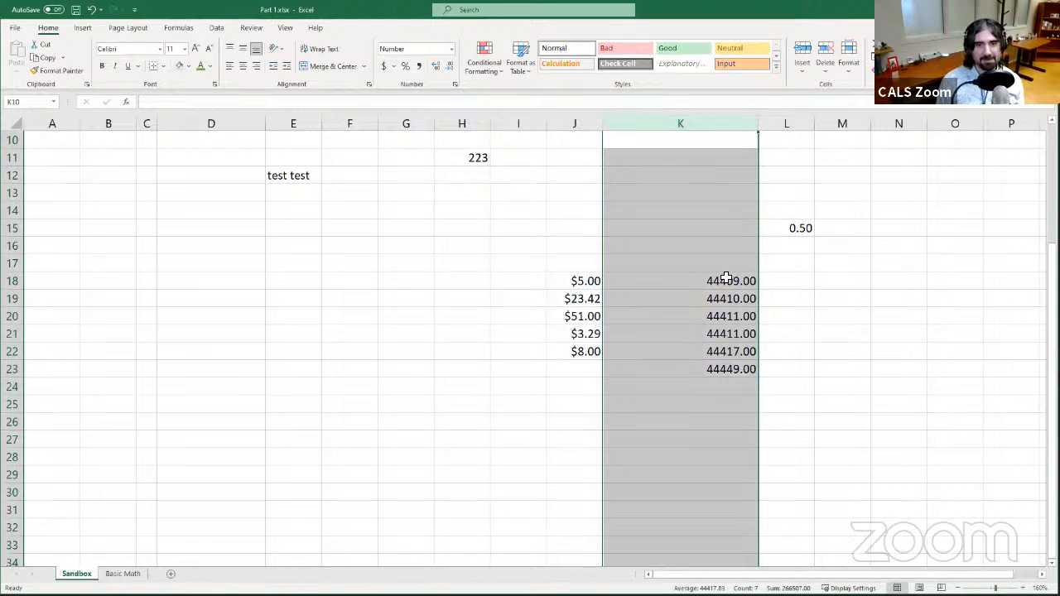
pyautogui.scroll(3, 686, 433)
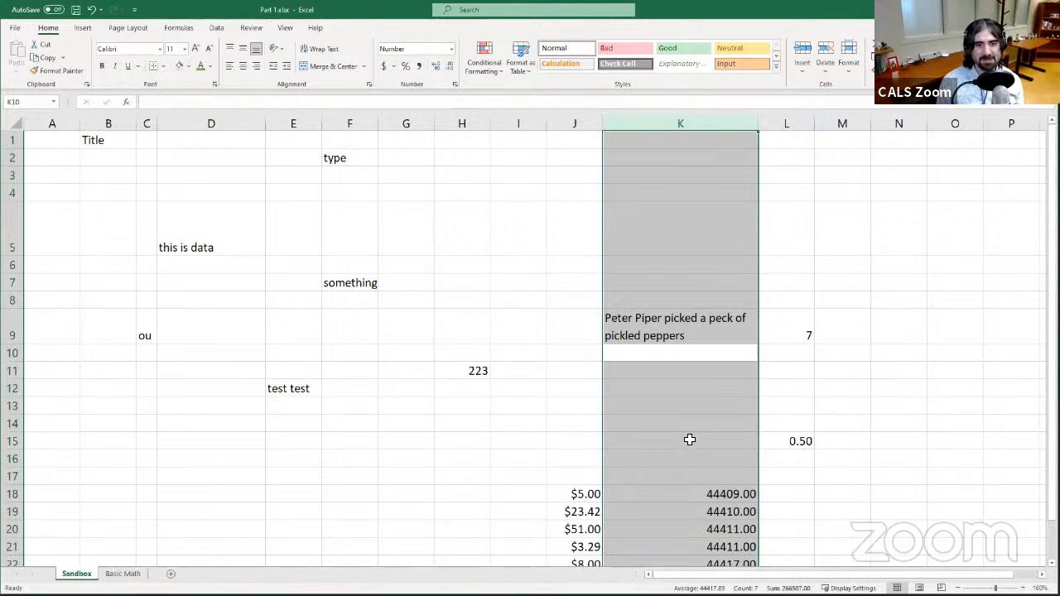
pyautogui.scroll(-3, 688, 439)
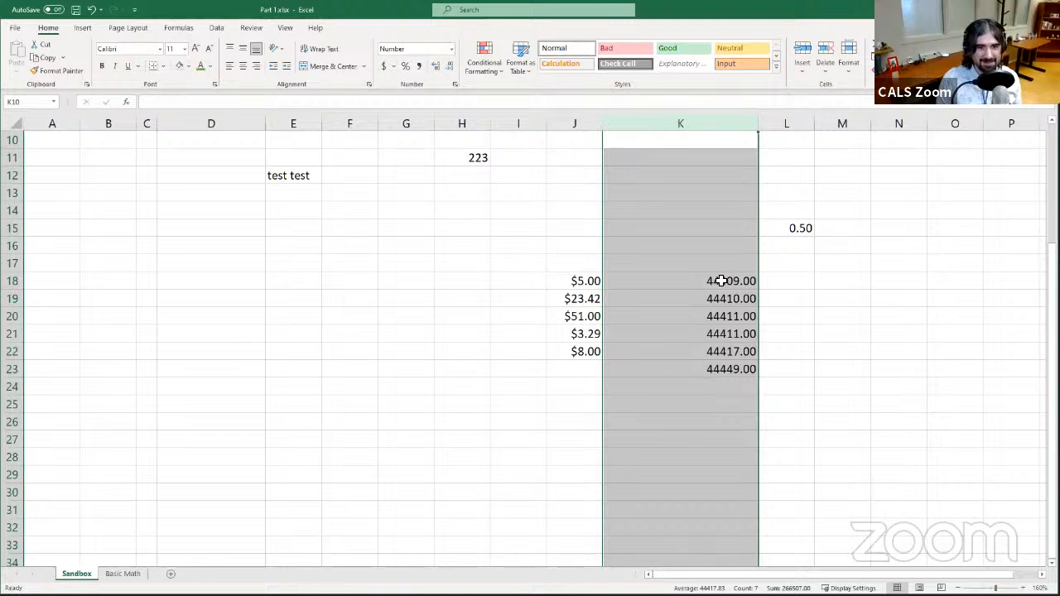
pyautogui.moveTo(558, 257); pyautogui.dragTo(548, 261)
pyautogui.click(549, 263)
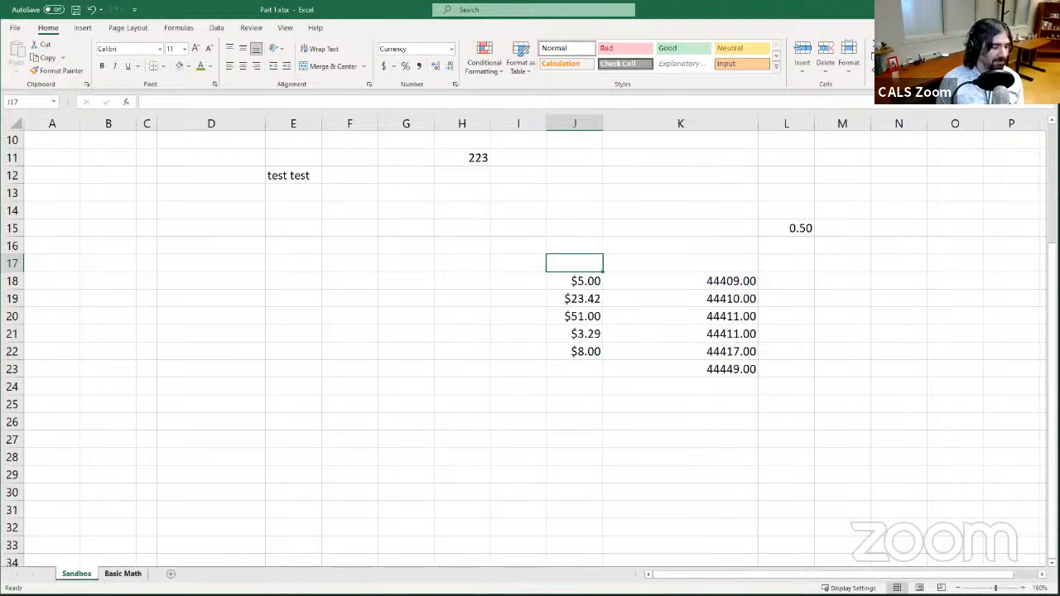
pyautogui.click(122, 574)
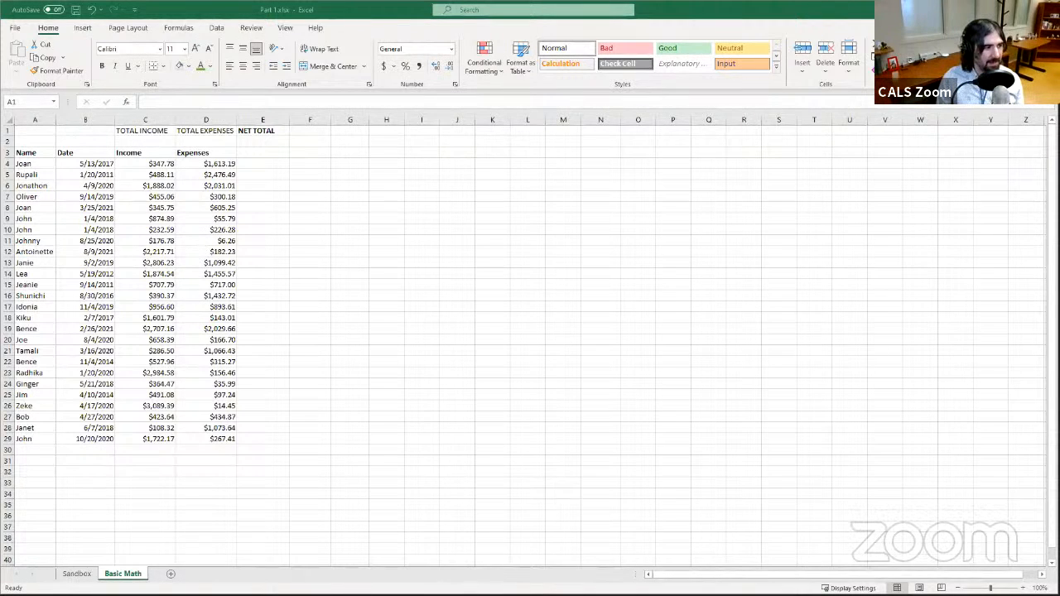
pyautogui.click(78, 573)
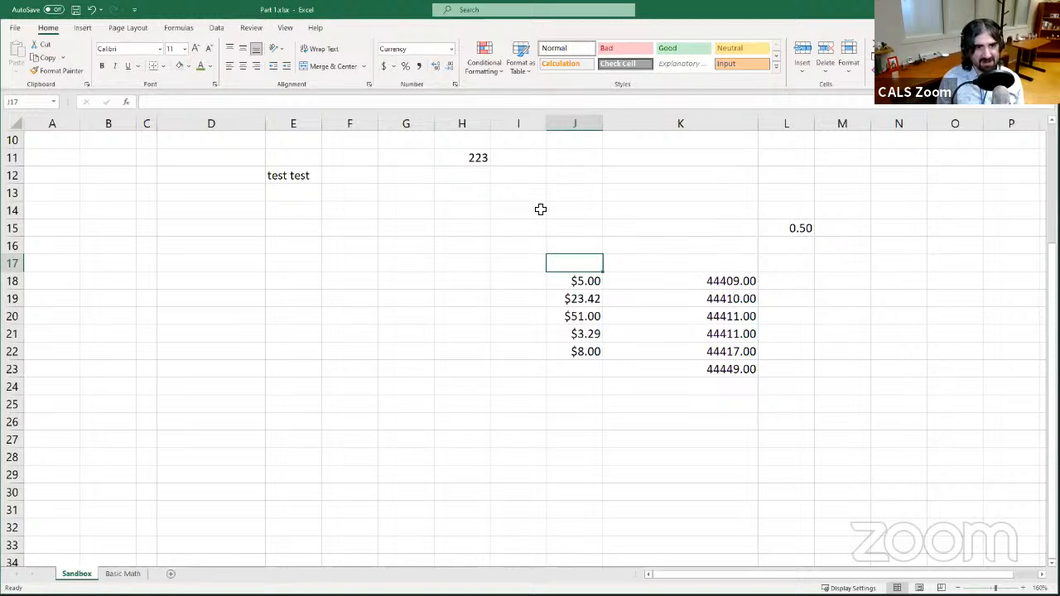
# - Enter 12 PM as a time in cell I24
pyautogui.click(509, 393)
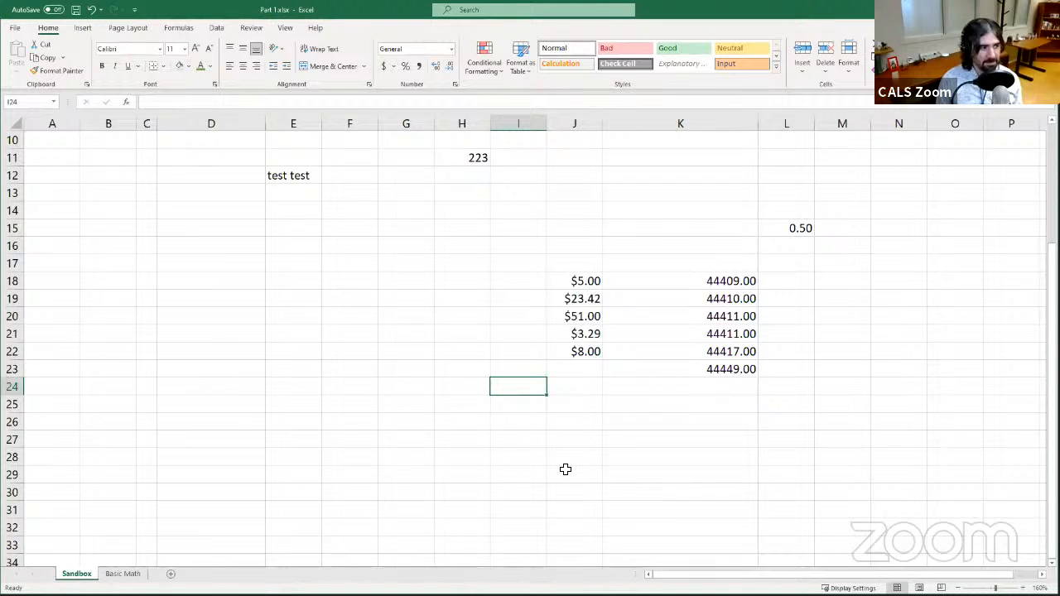
pyautogui.write('12')
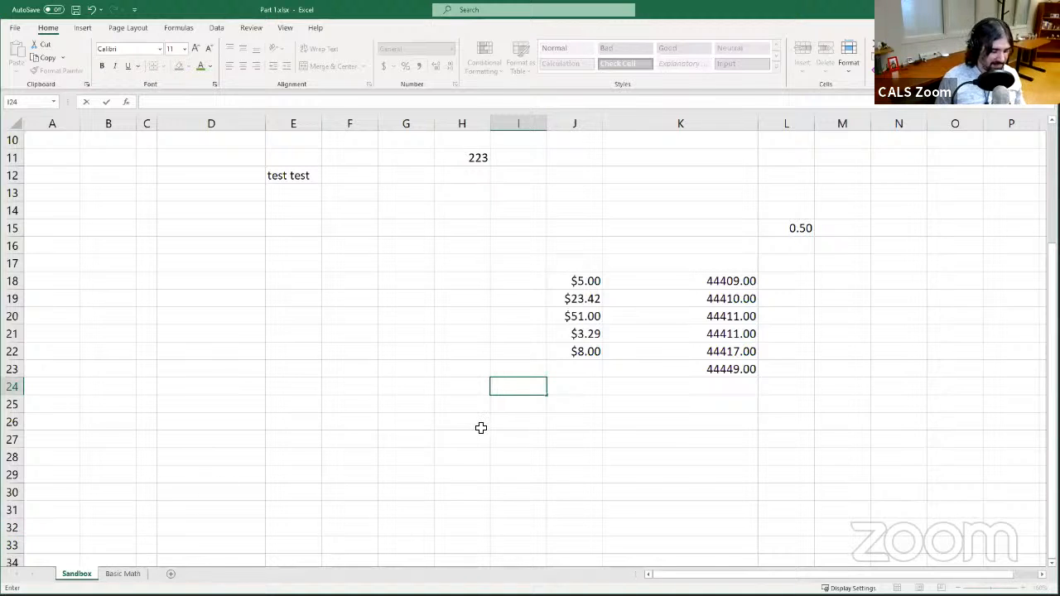
pyautogui.write('12')
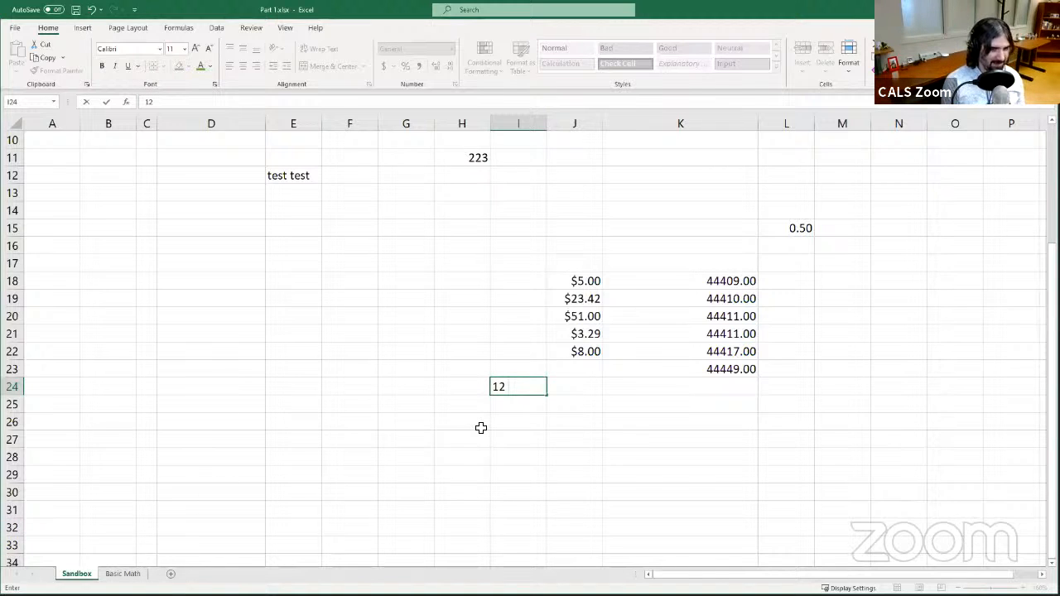
pyautogui.write(' PM')
pyautogui.press('Return')
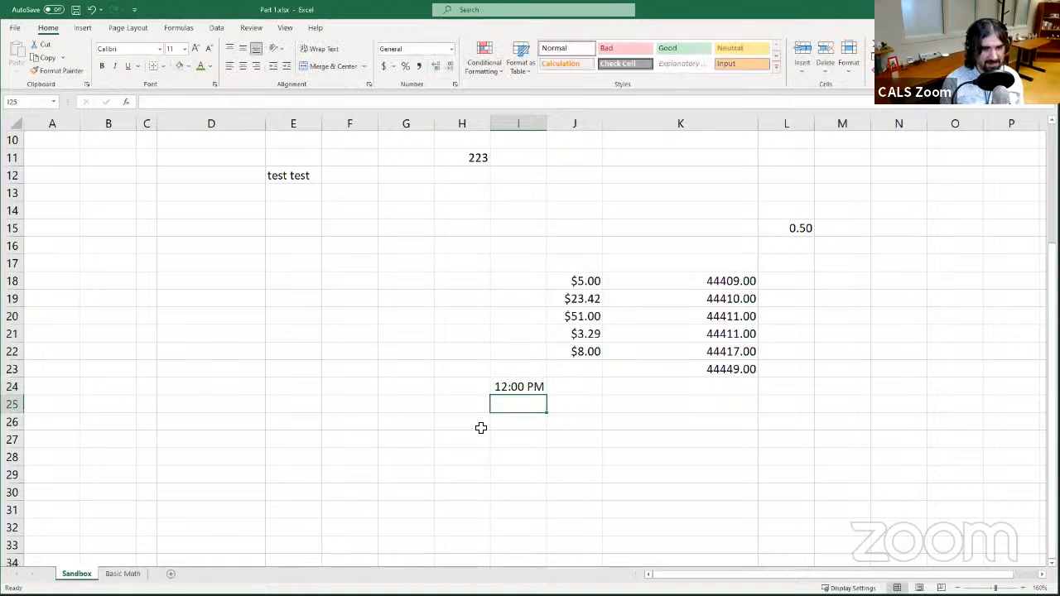
# - Enter 12 p.m. in cell I25
pyautogui.press('Up')
pyautogui.press('Down')
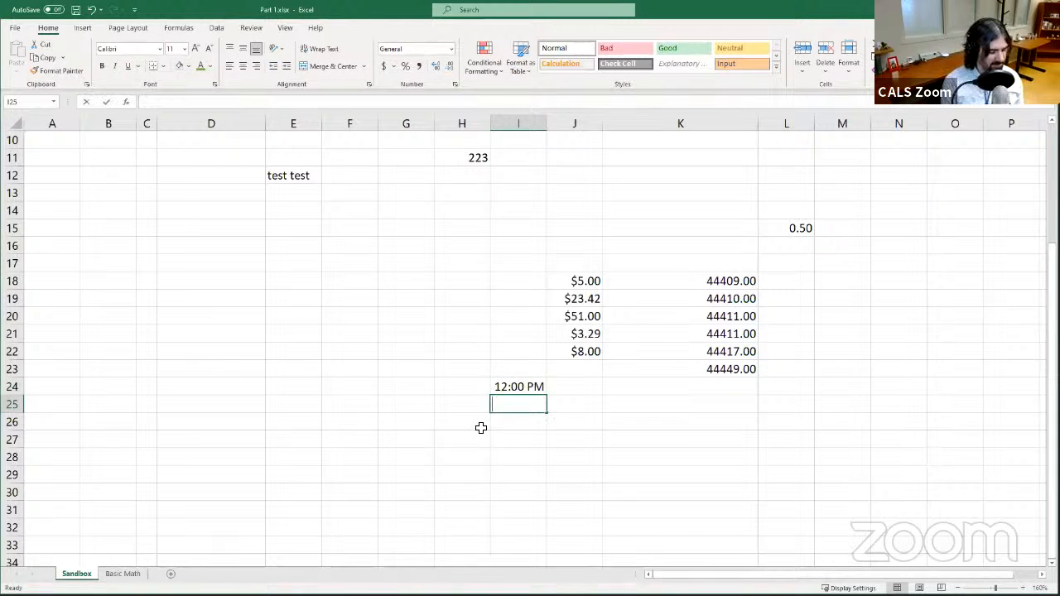
pyautogui.write('12 p.m.')
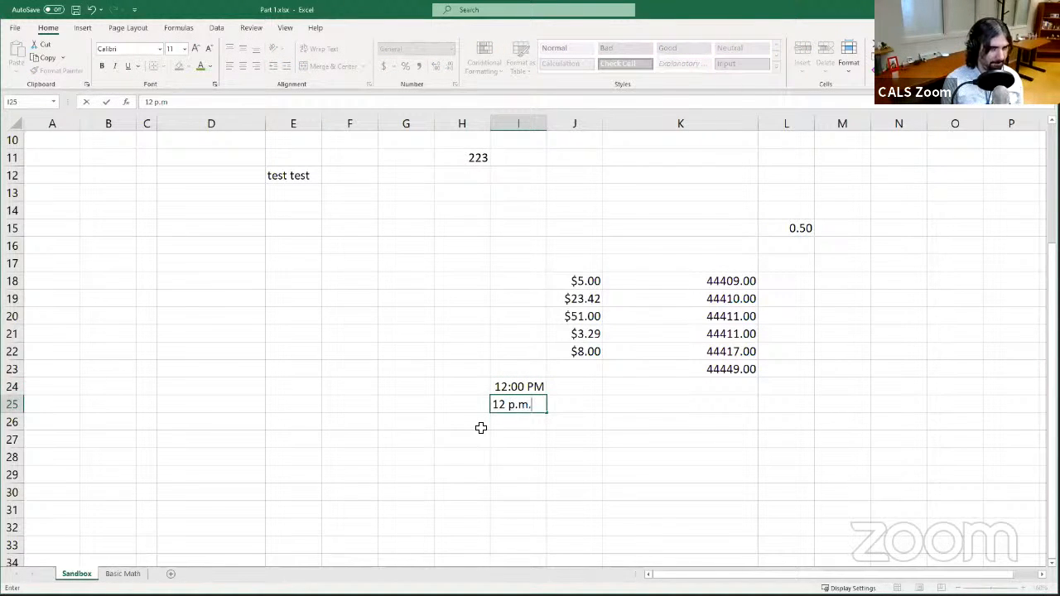
pyautogui.press('Return')
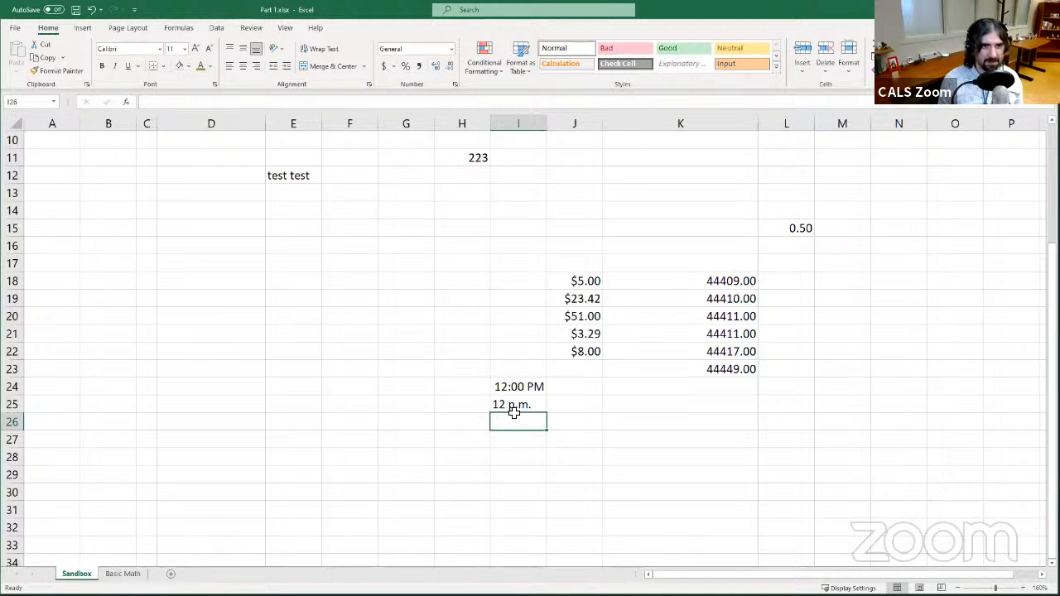
# - Enter 12 pm in cell I26
pyautogui.click(514, 410)
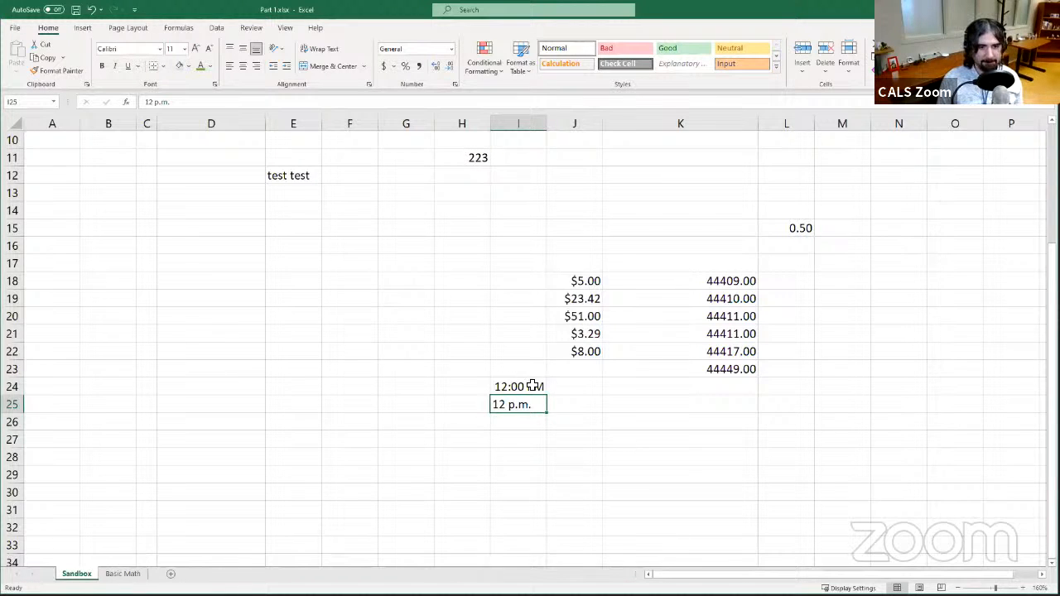
pyautogui.click(525, 421)
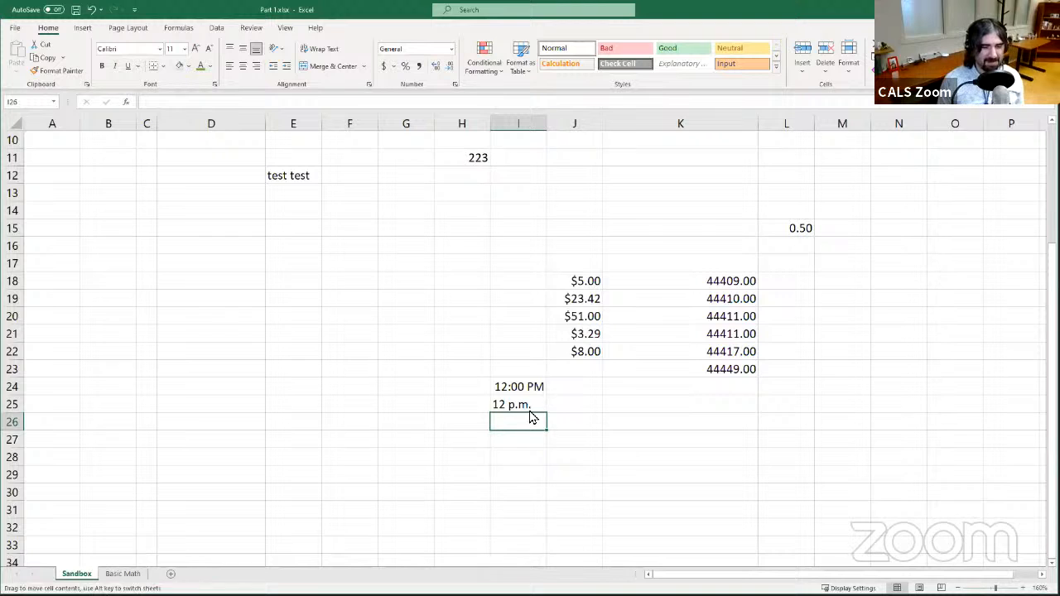
pyautogui.click(522, 405)
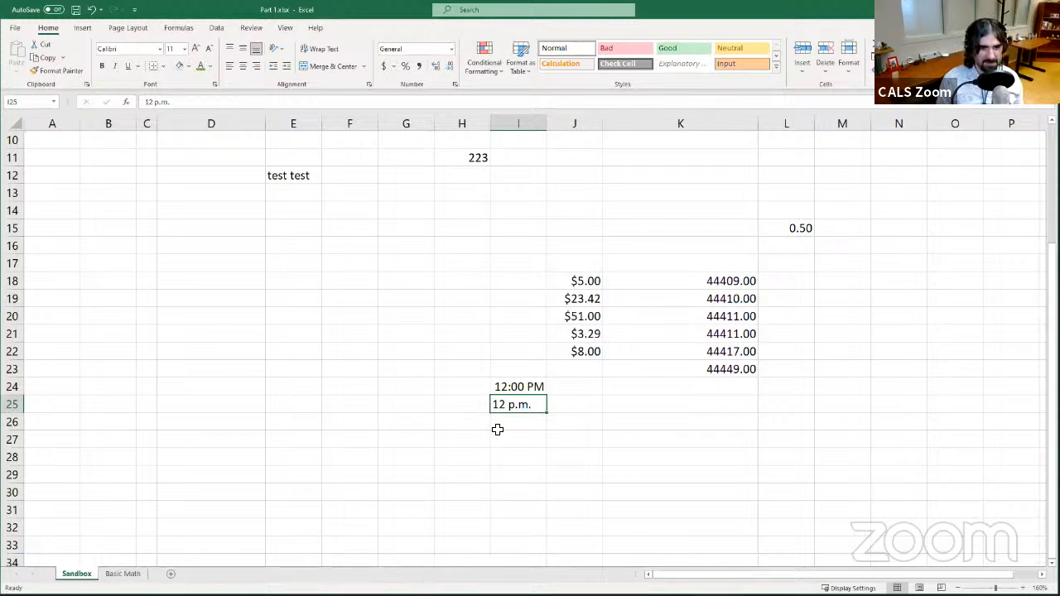
pyautogui.click(500, 423)
pyautogui.write('1')
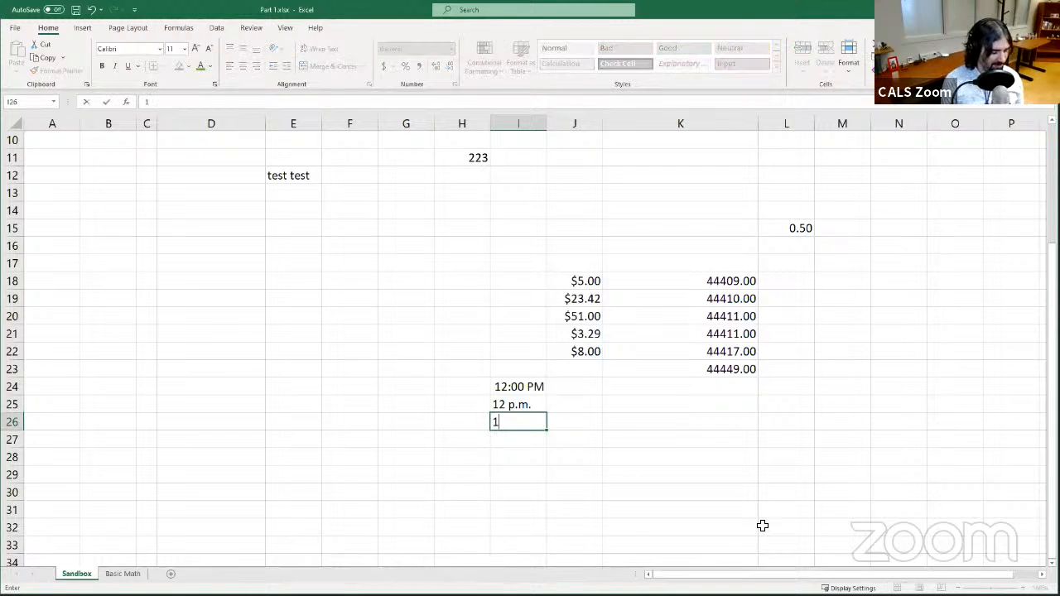
pyautogui.write('2 pm')
pyautogui.press('Return')
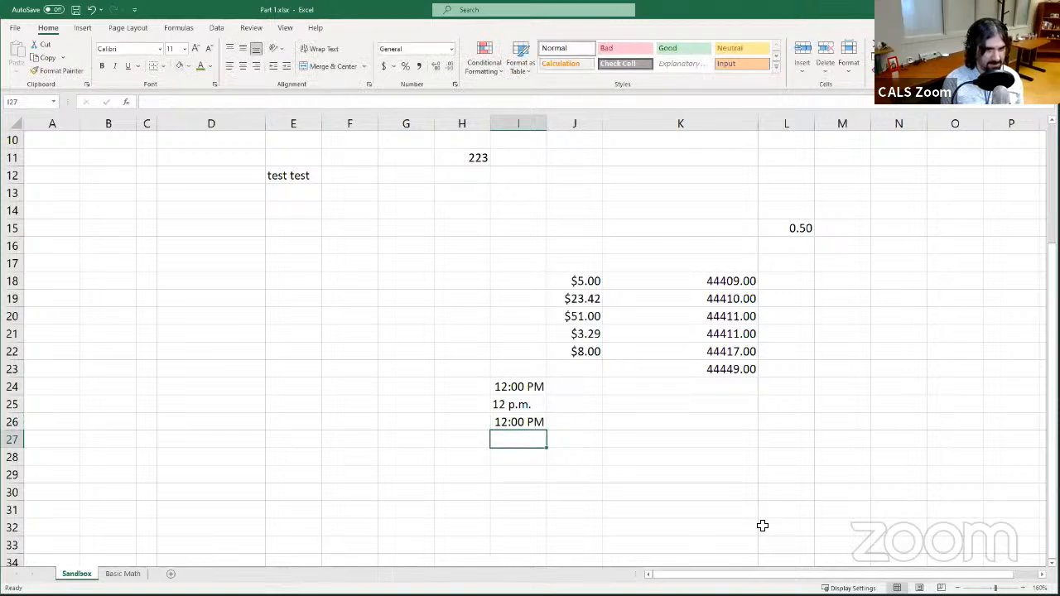
# - Check the number format applied to the time cells I24 and I26
pyautogui.click(521, 387)
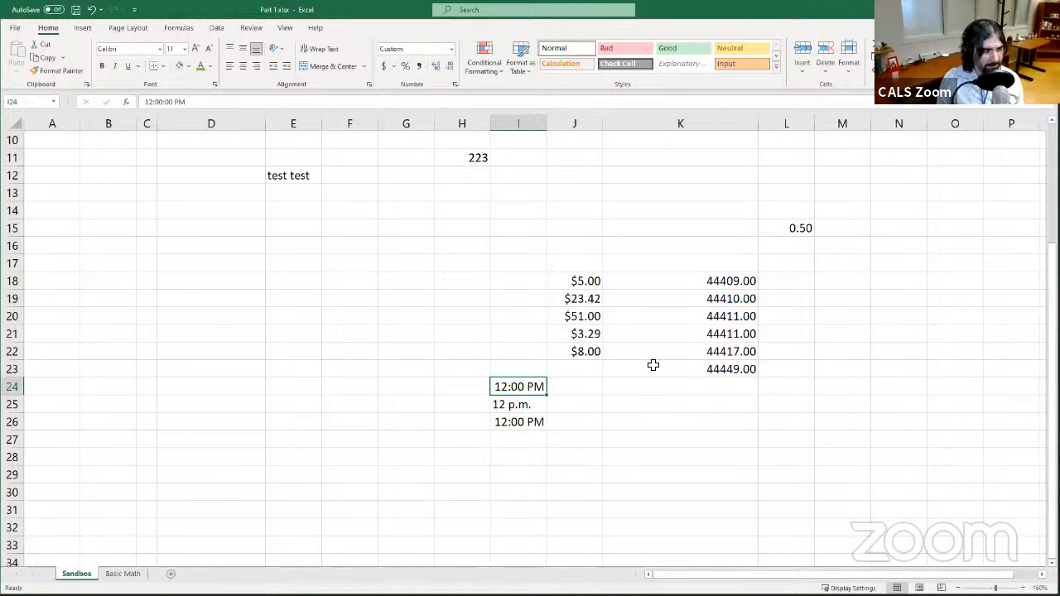
pyautogui.click(518, 435)
pyautogui.press('Up')
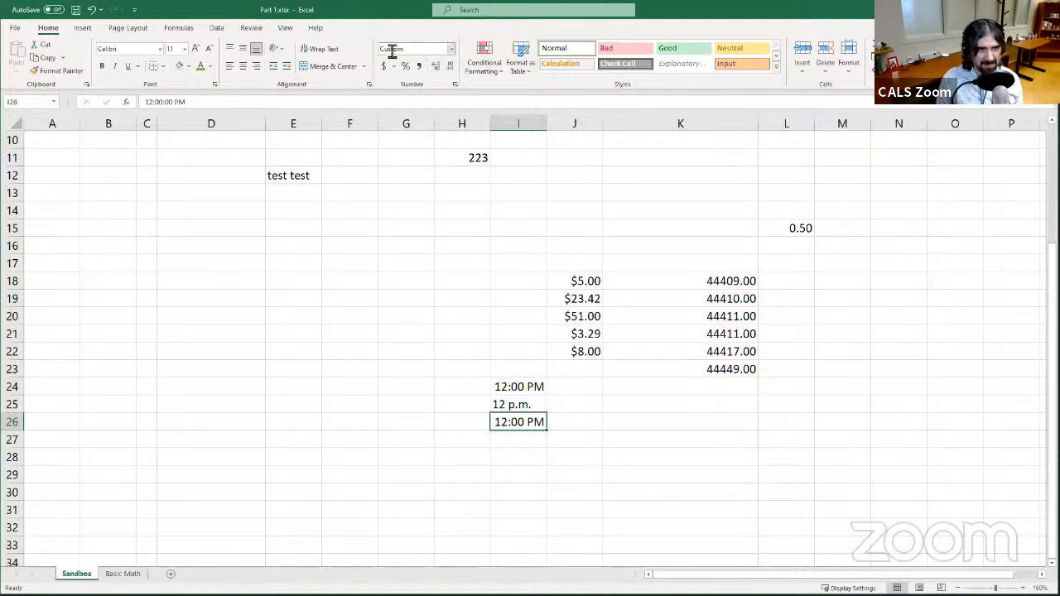
pyautogui.click(452, 50)
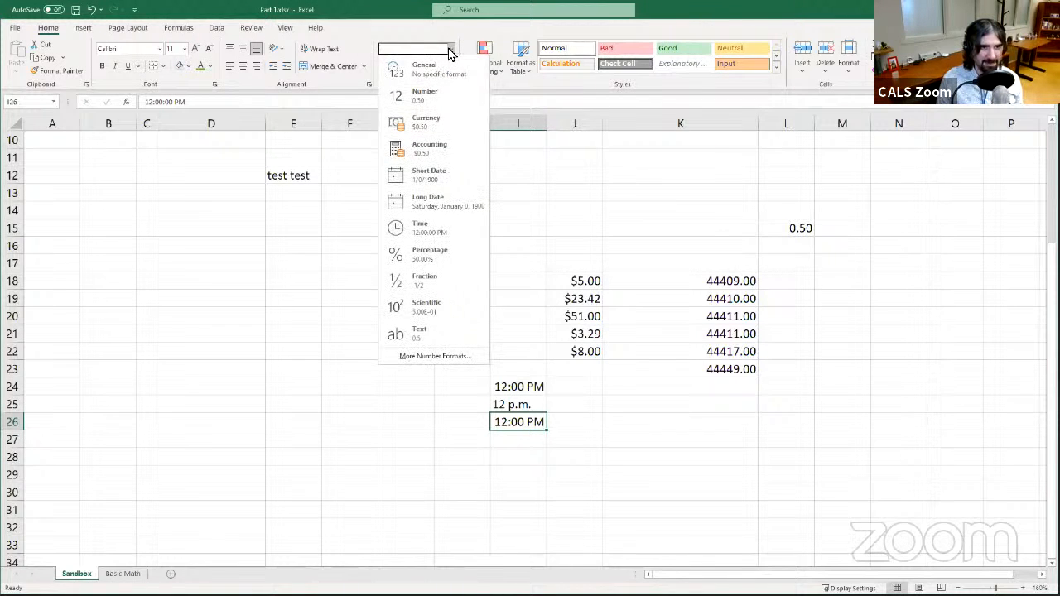
pyautogui.click(451, 50)
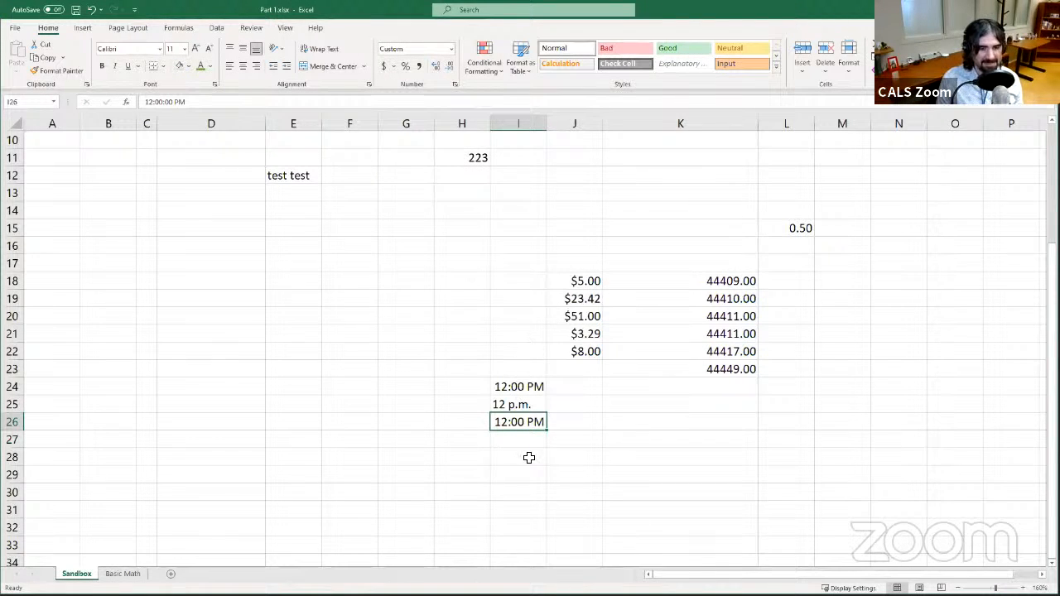
pyautogui.click(453, 50)
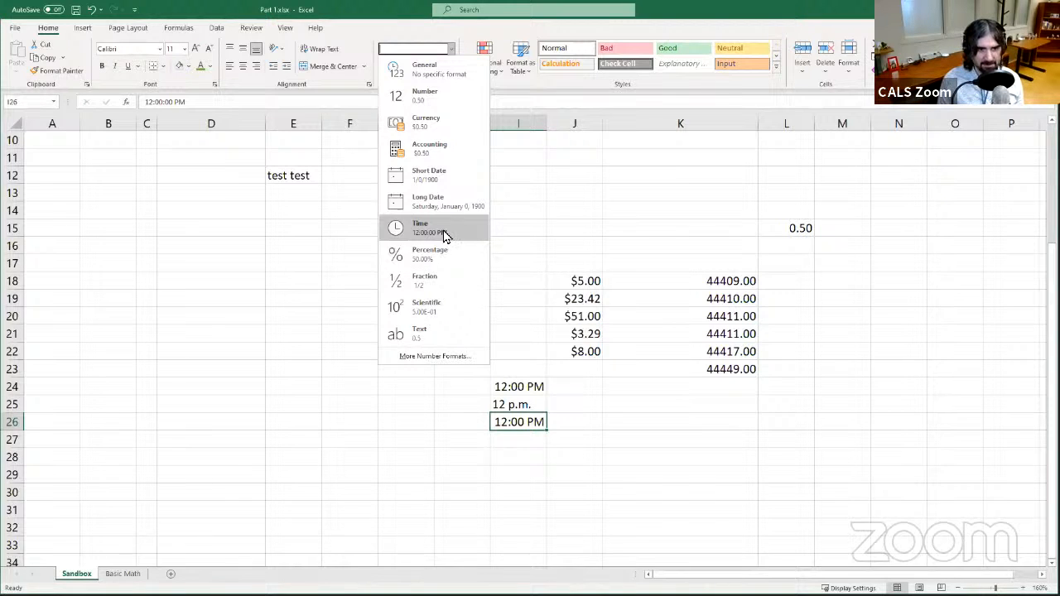
pyautogui.click(510, 448)
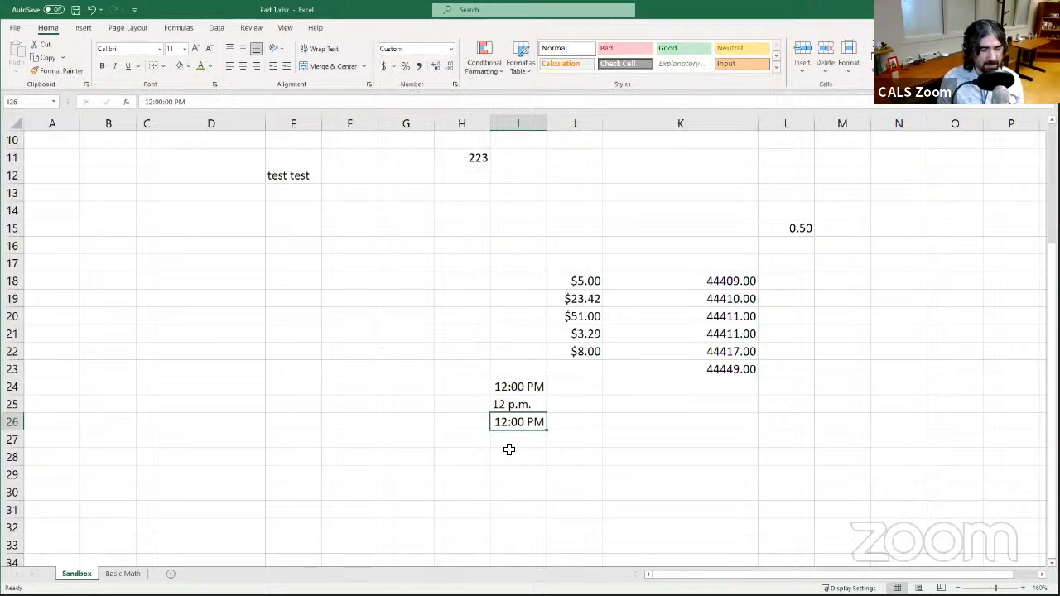
# - Enter 24 in cell I27
pyautogui.click(509, 441)
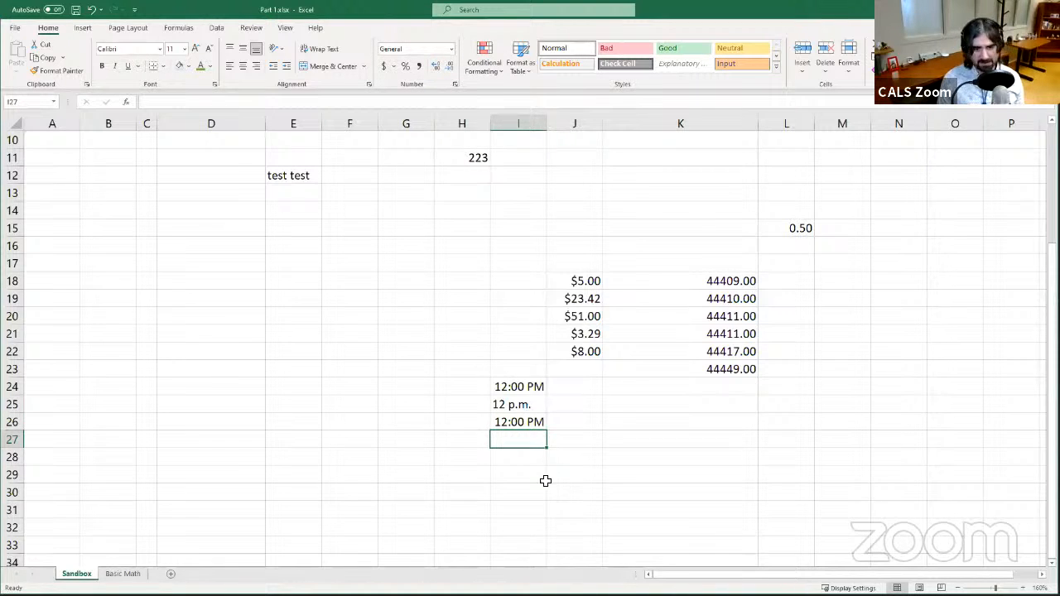
pyautogui.write('24:00')
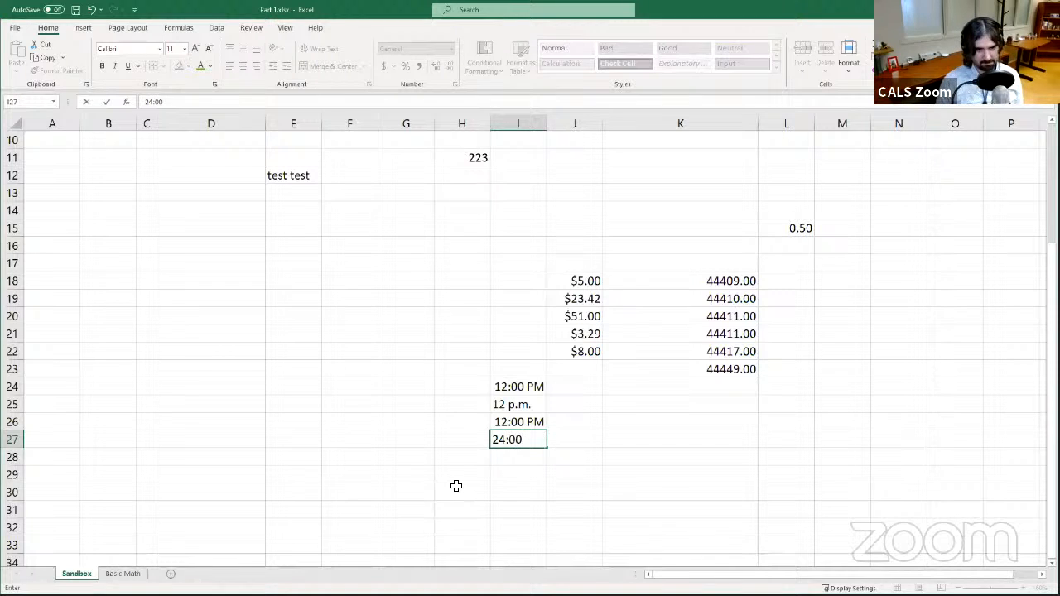
pyautogui.press('Return')
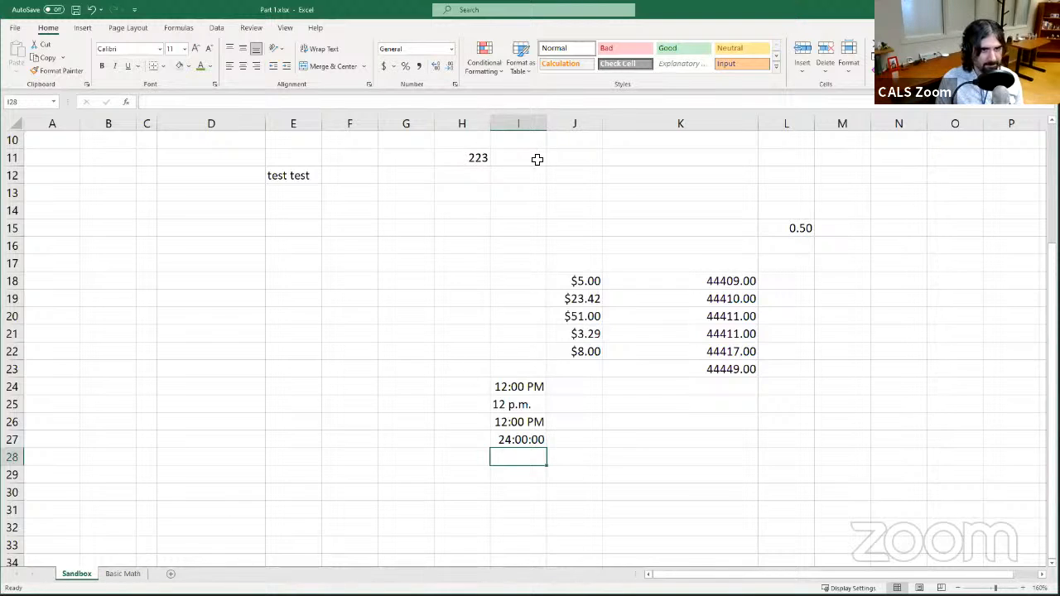
# - Inspect the contents and formats of the time cells I24 to I27
pyautogui.click(519, 421)
pyautogui.click(527, 451)
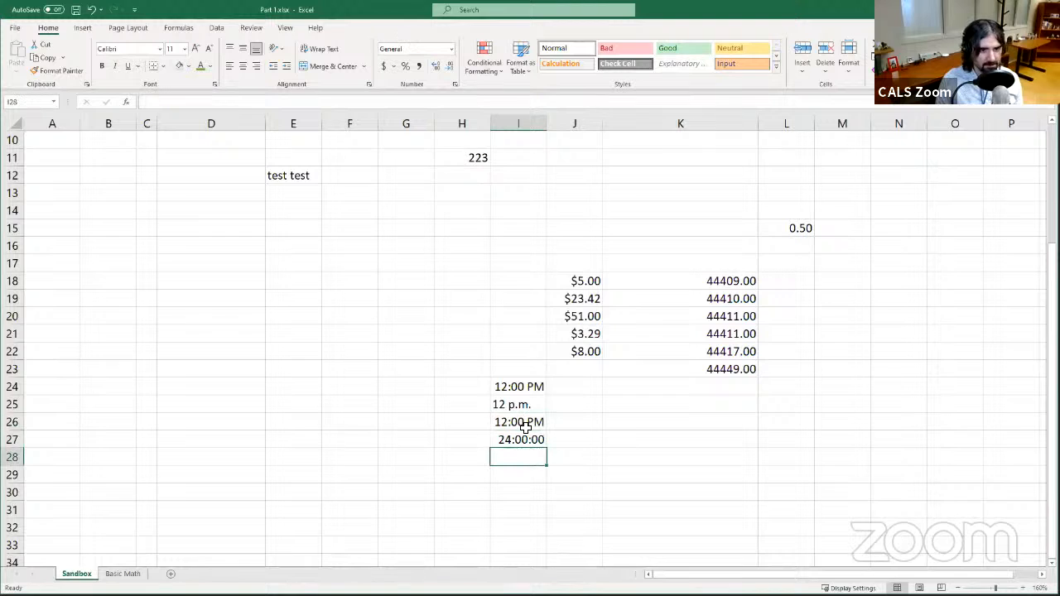
pyautogui.click(519, 407)
pyautogui.click(519, 388)
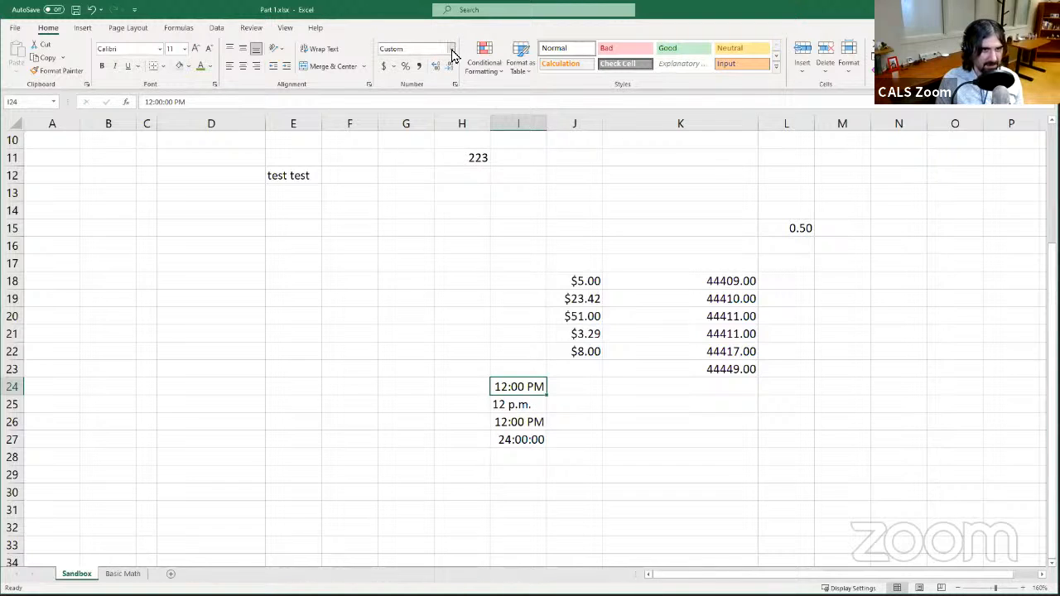
pyautogui.click(534, 408)
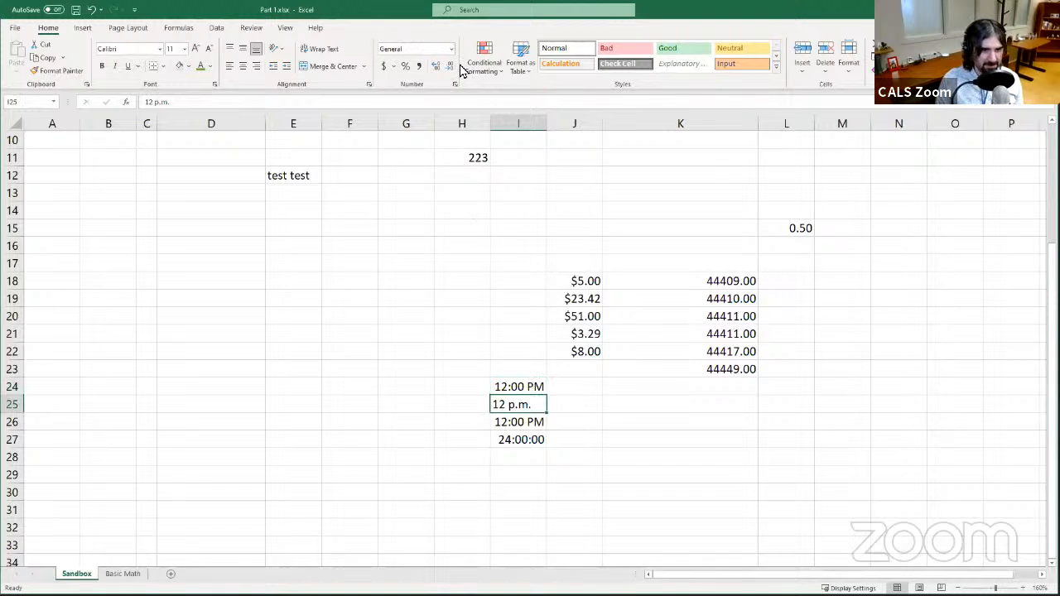
# - Browse the number format categories in the Format Cells dialog for cell I25, then cancel it
pyautogui.click(450, 58)
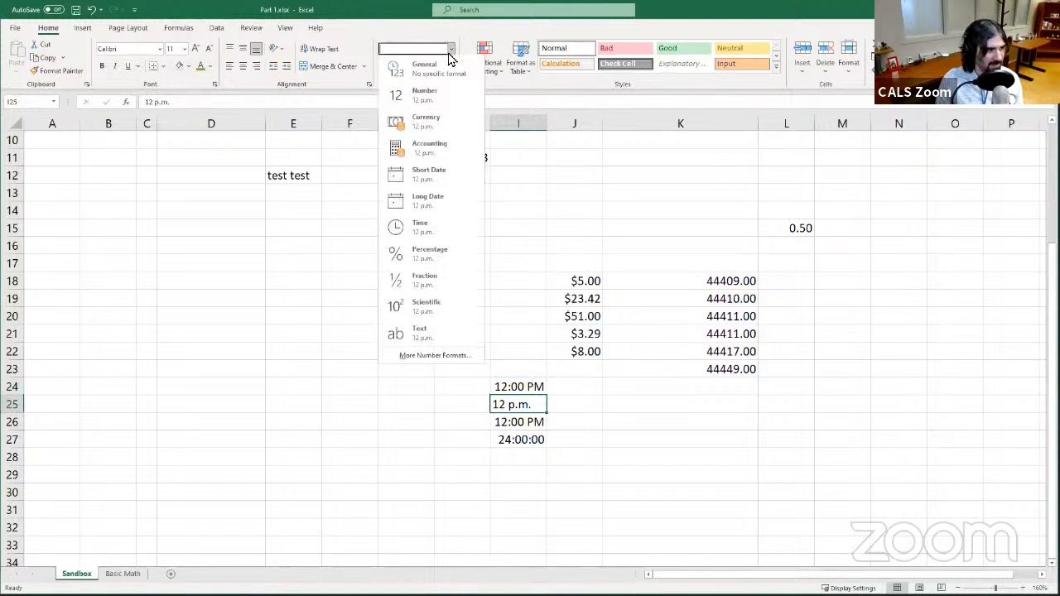
pyautogui.click(451, 361)
pyautogui.click(432, 238)
pyautogui.click(431, 266)
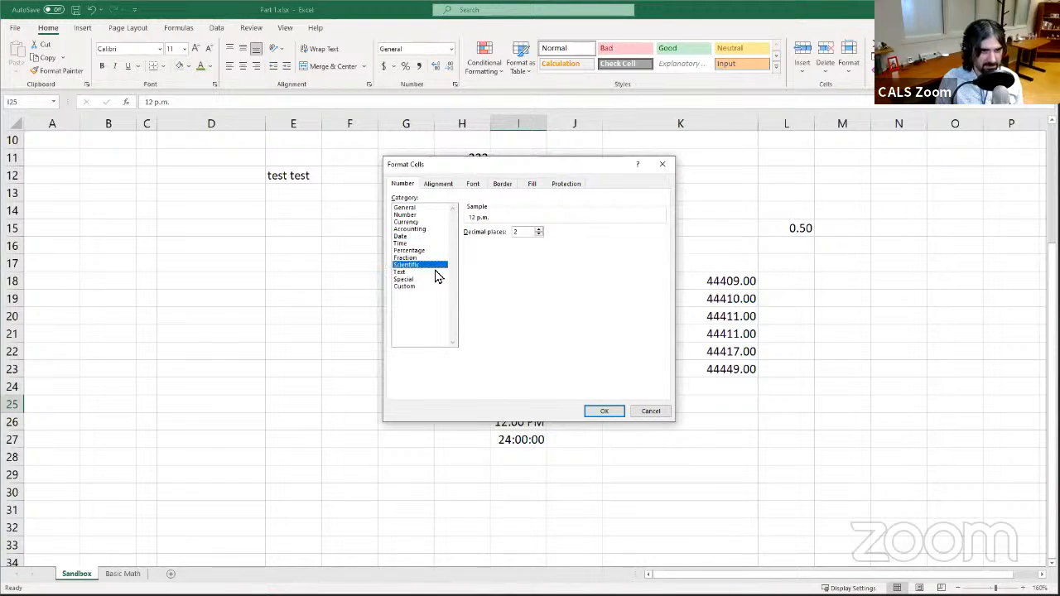
pyautogui.click(431, 280)
pyautogui.click(433, 286)
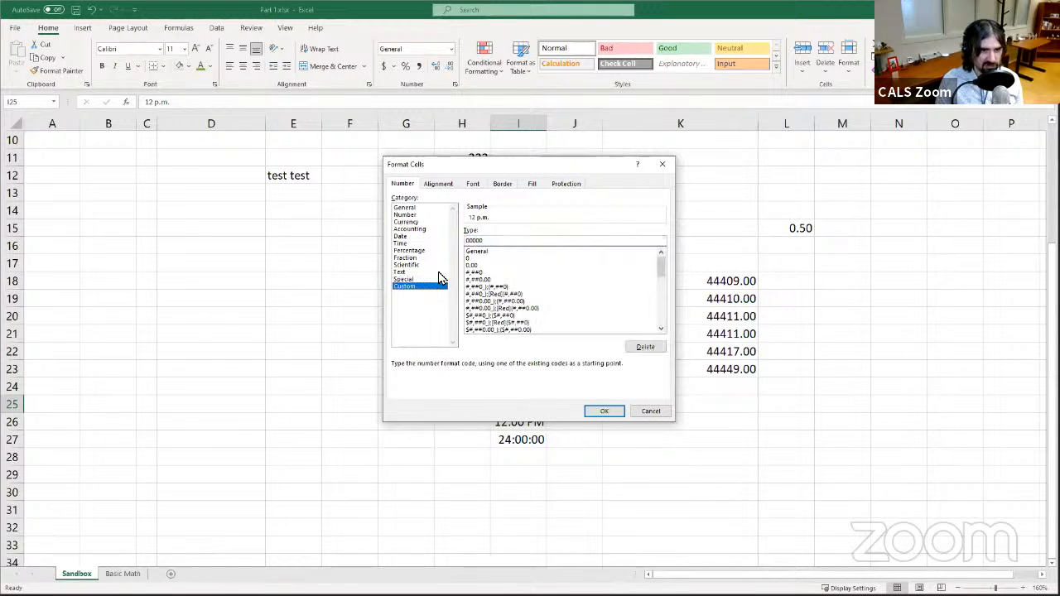
pyautogui.moveTo(661, 267); pyautogui.dragTo(648, 246)
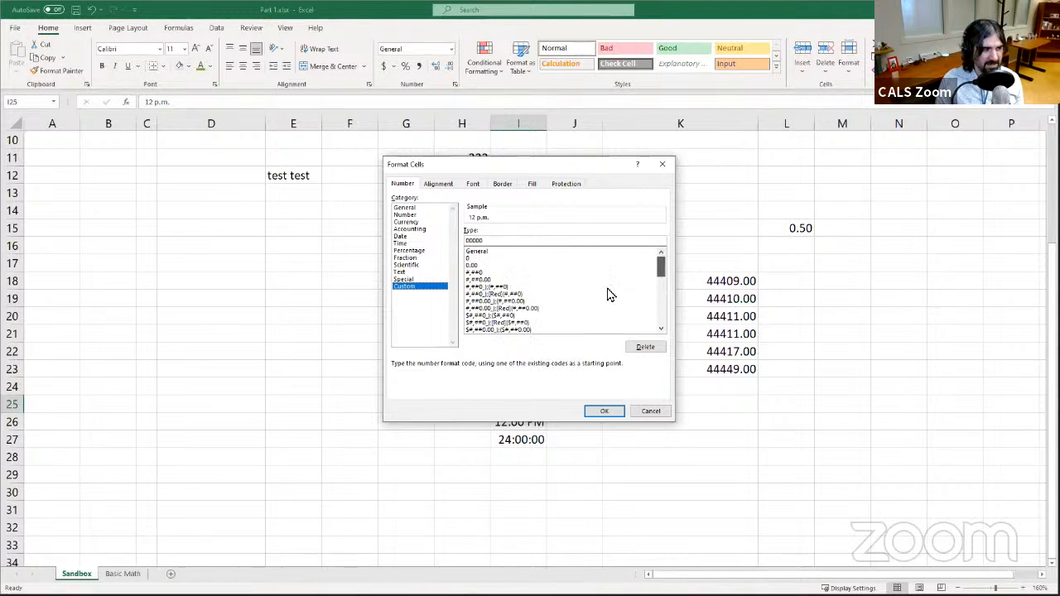
pyautogui.click(639, 413)
# - Compare the time entries and their formats in cells I23 to I28
pyautogui.click(550, 369)
pyautogui.click(531, 372)
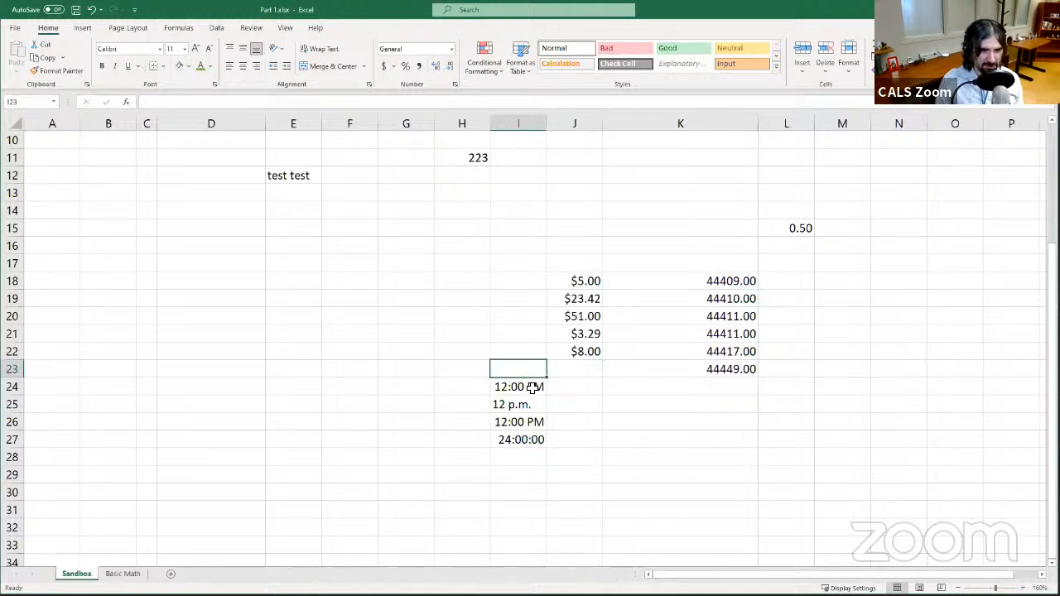
pyautogui.click(530, 404)
pyautogui.click(523, 439)
pyautogui.click(514, 420)
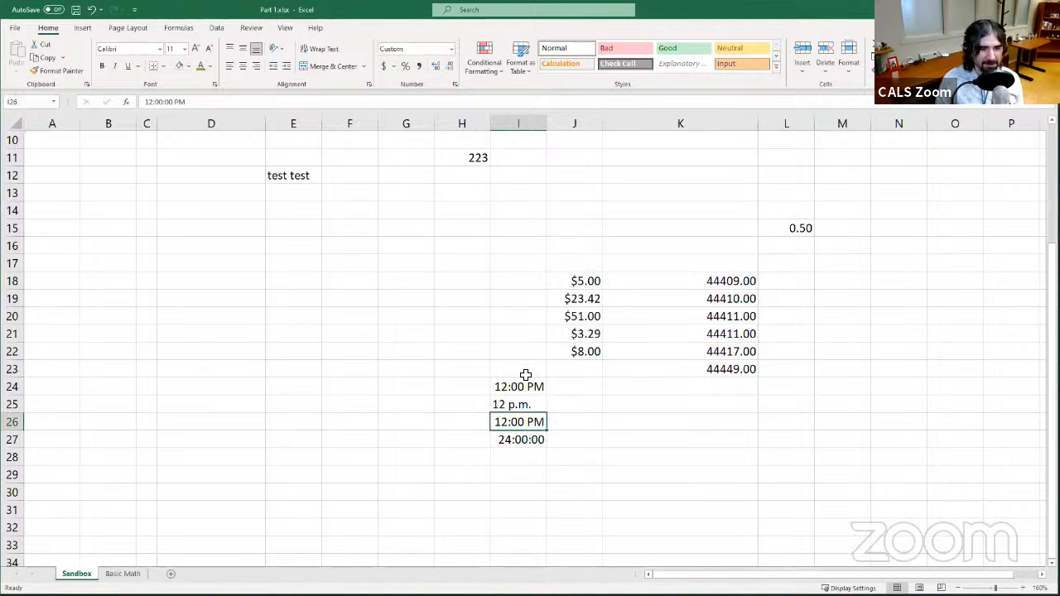
pyautogui.click(525, 374)
pyautogui.click(518, 405)
pyautogui.click(518, 384)
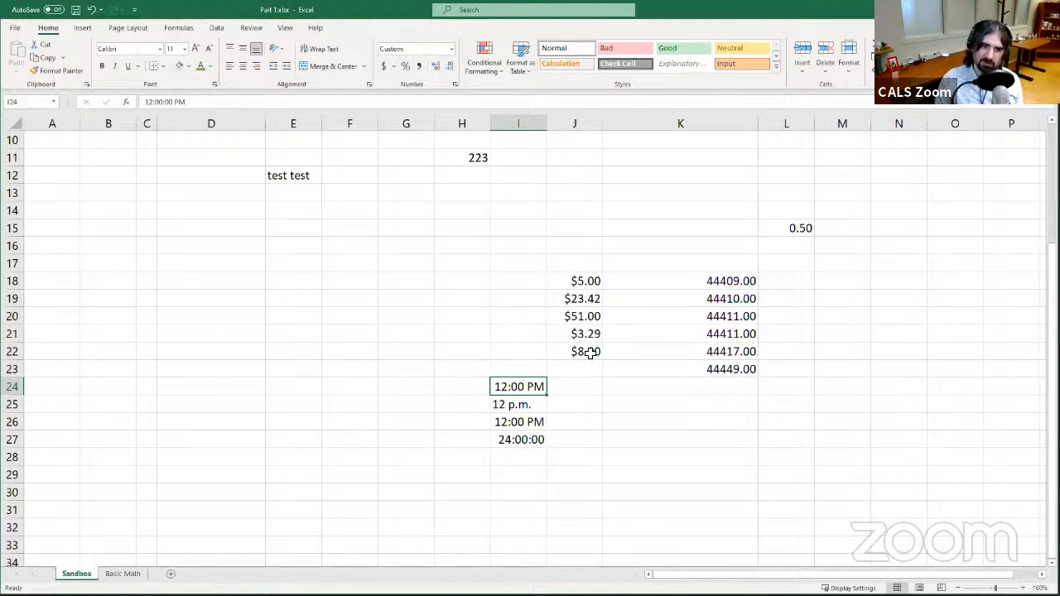
pyautogui.click(517, 461)
# - Enter 11 in cell I29 and reselect it
pyautogui.click(525, 473)
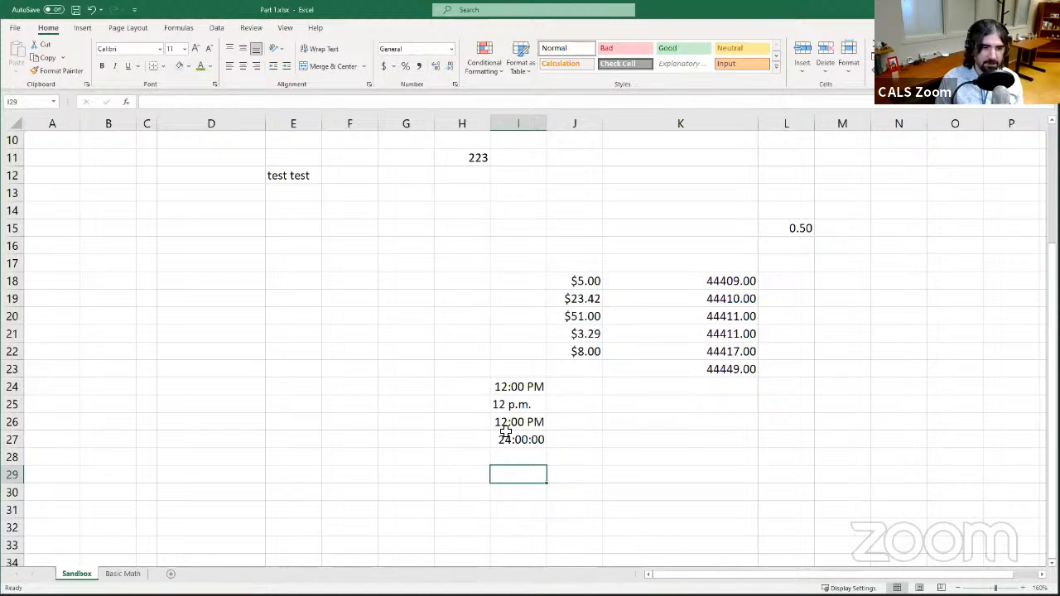
pyautogui.write('11:00')
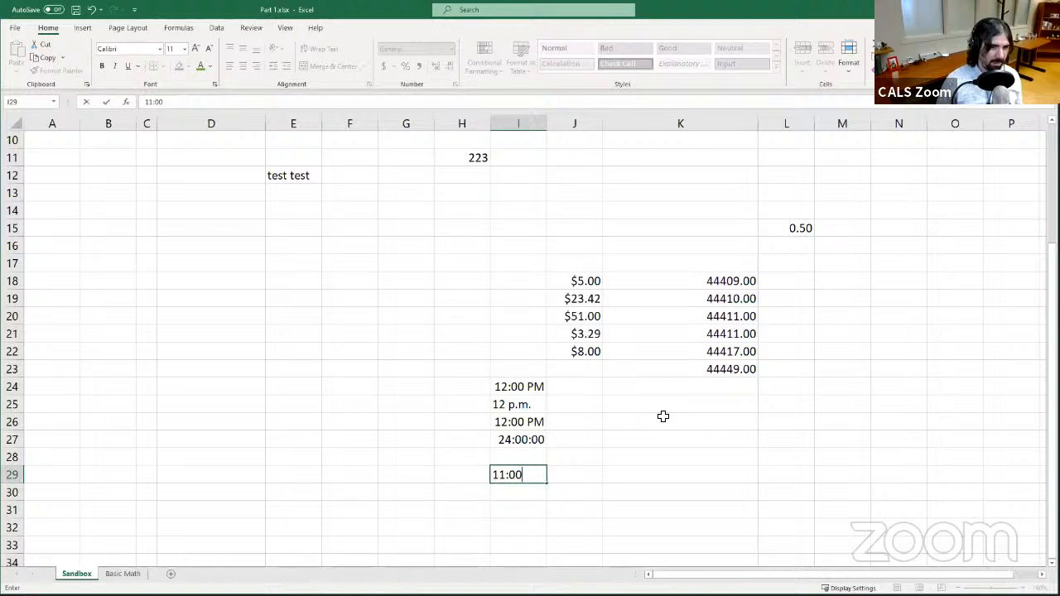
pyautogui.press('Return')
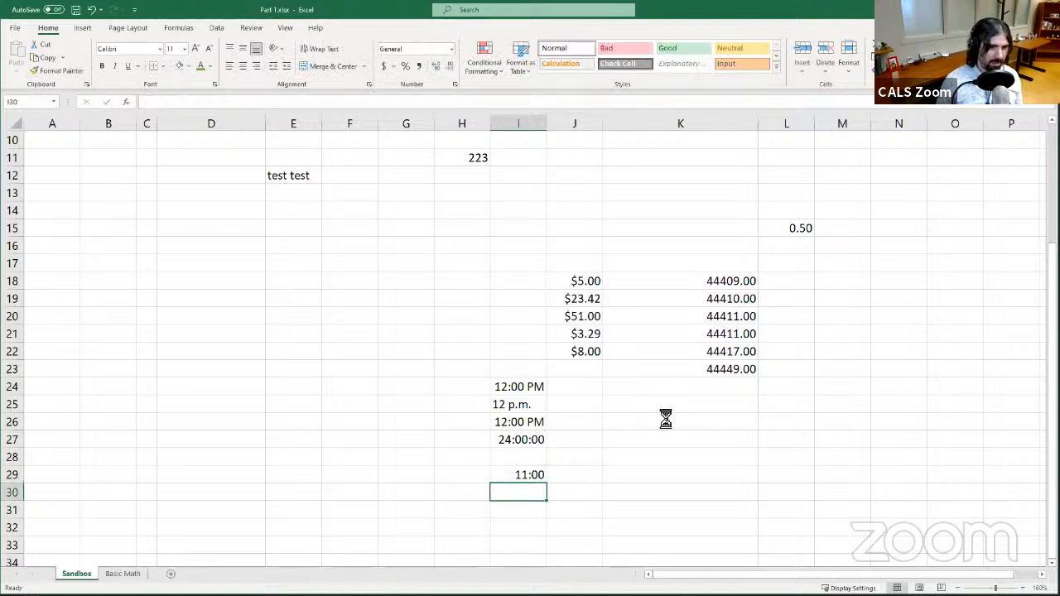
pyautogui.press('Up')
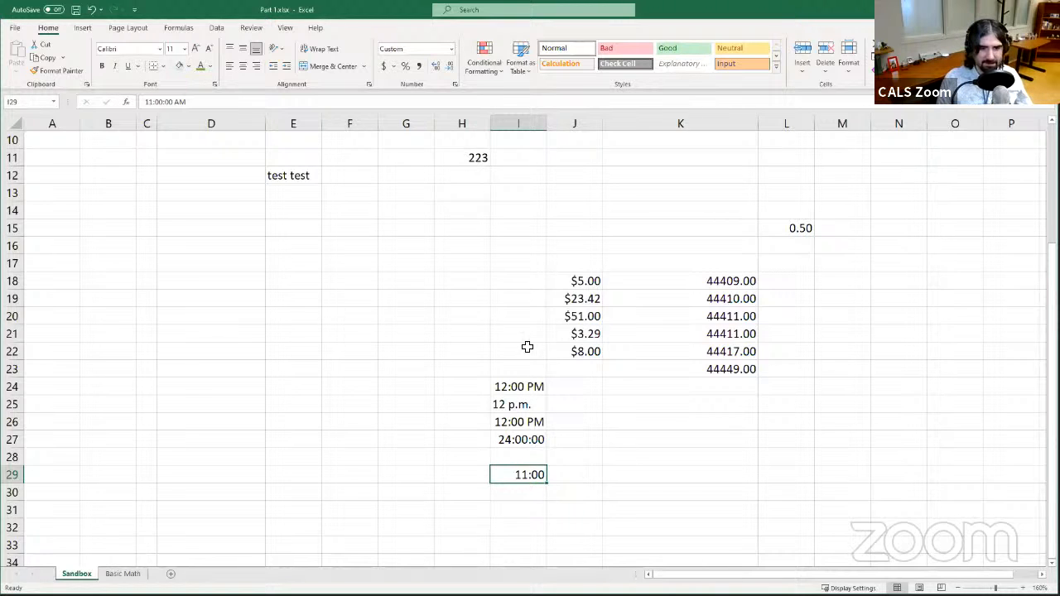
# - Enter 11 am in cell I31 and reselect it
pyautogui.click(536, 510)
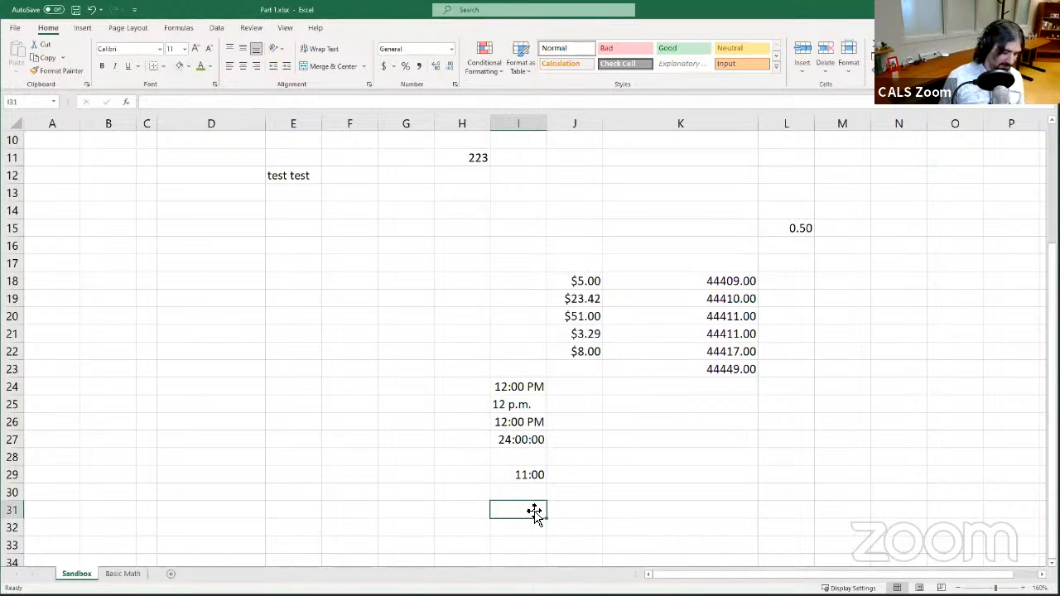
pyautogui.write('11 am')
pyautogui.press('Return')
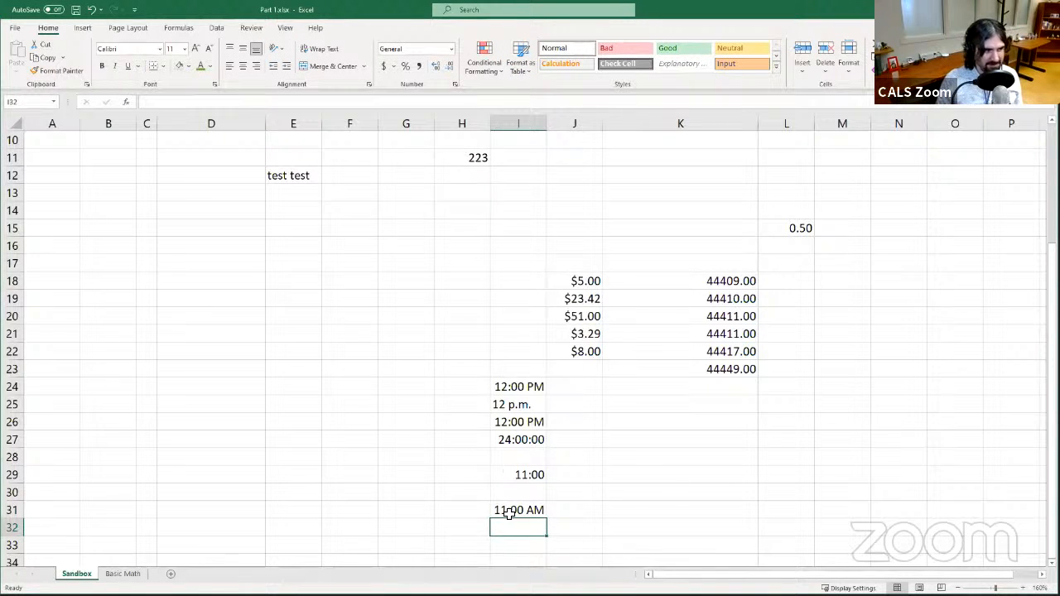
pyautogui.click(519, 509)
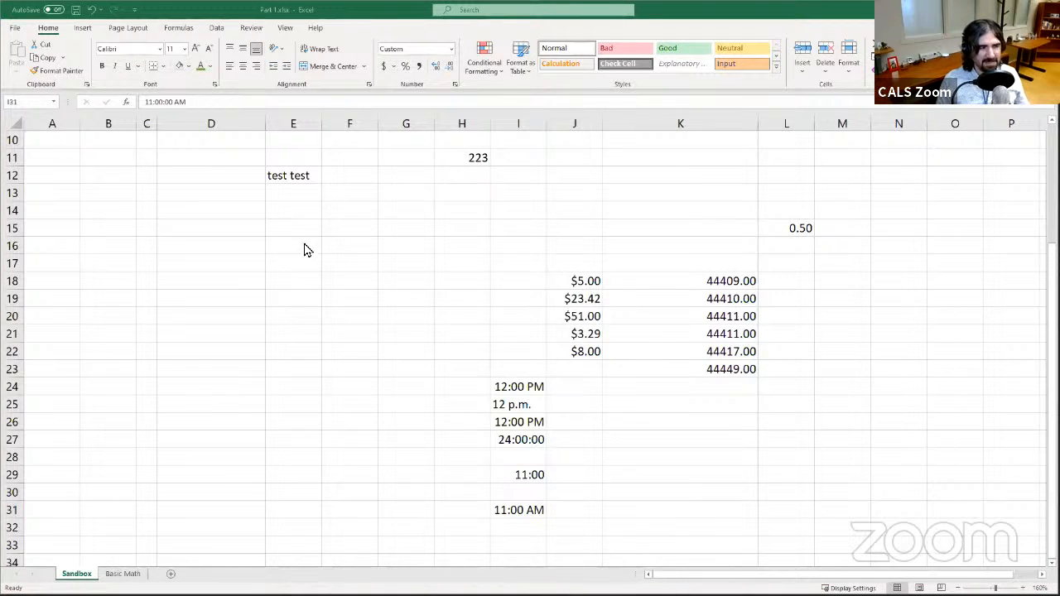
# - Switch to the Basic Math sheet
pyautogui.click(399, 16)
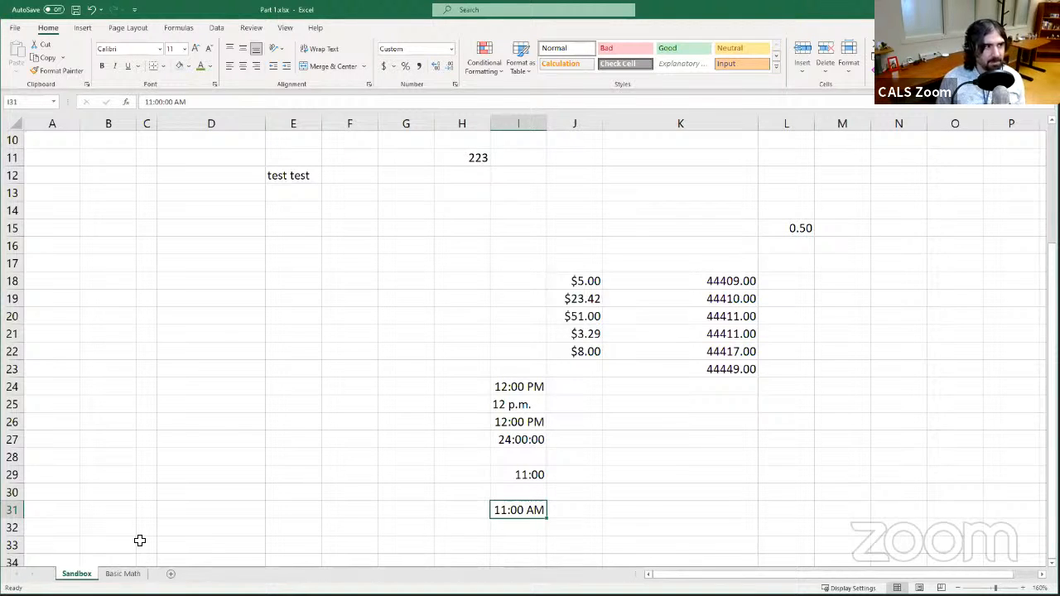
pyautogui.click(120, 573)
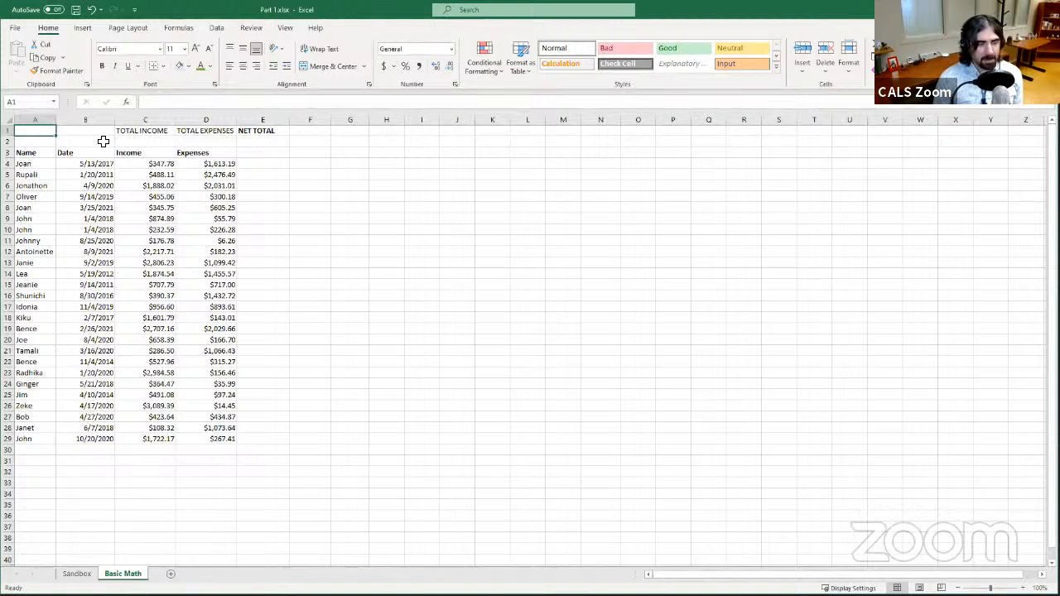
# - Examine the name and date cells in the Basic Math table
pyautogui.click(46, 163)
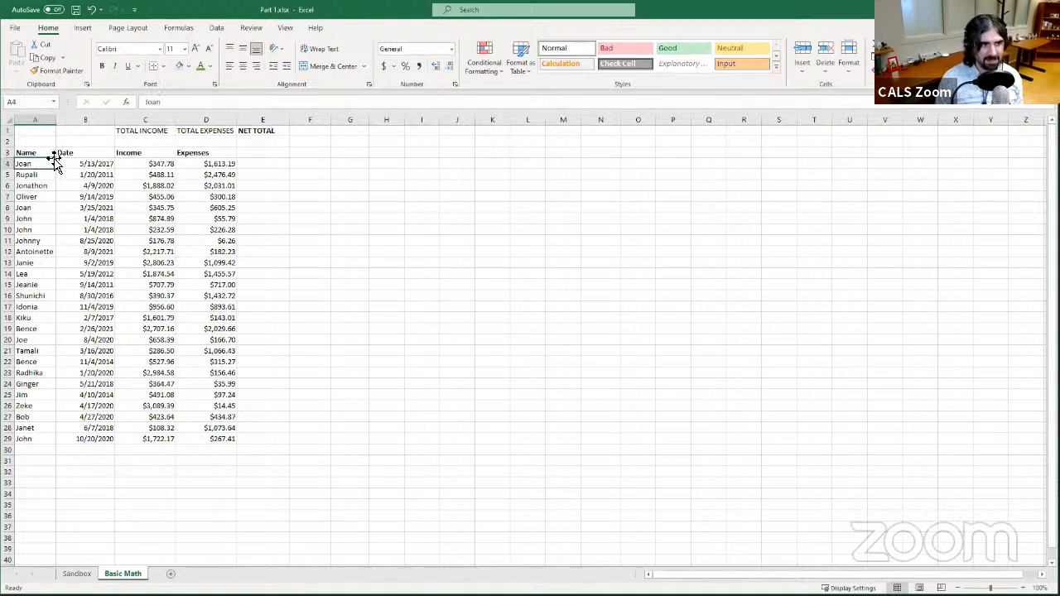
pyautogui.moveTo(42, 158); pyautogui.dragTo(41, 156)
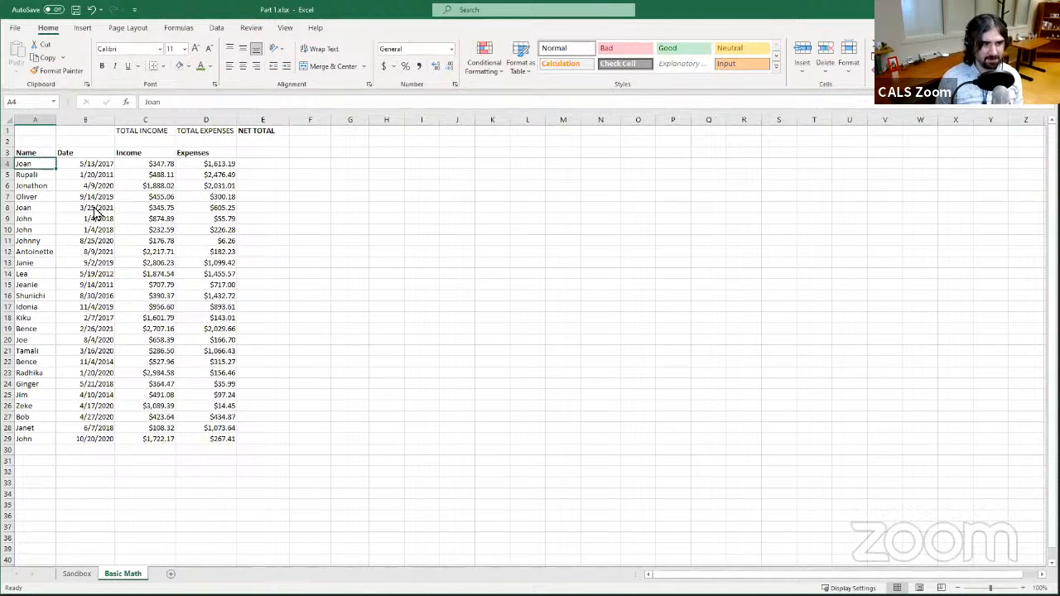
pyautogui.click(143, 432)
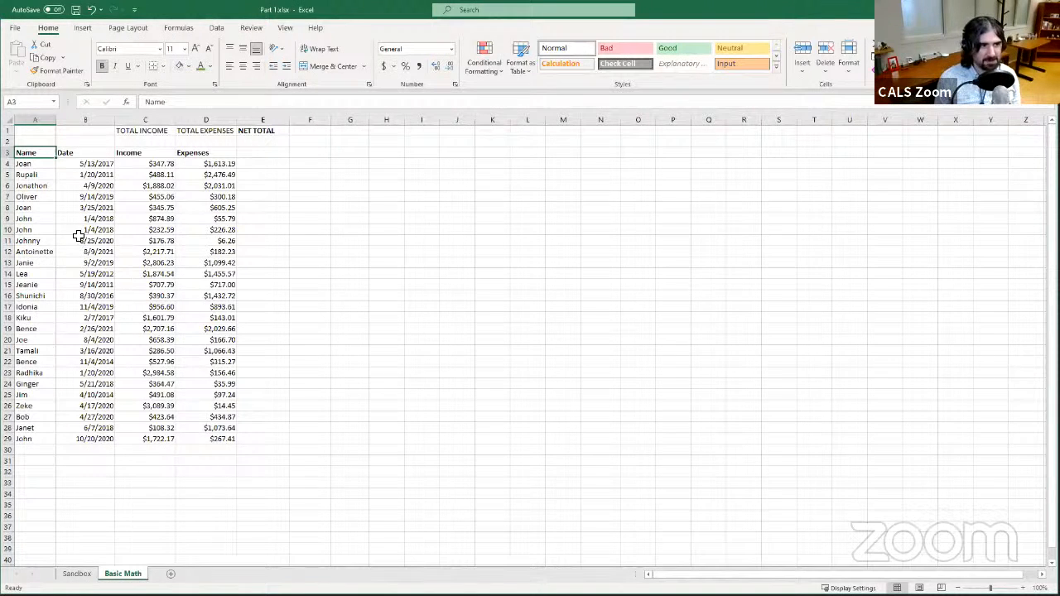
pyautogui.click(48, 173)
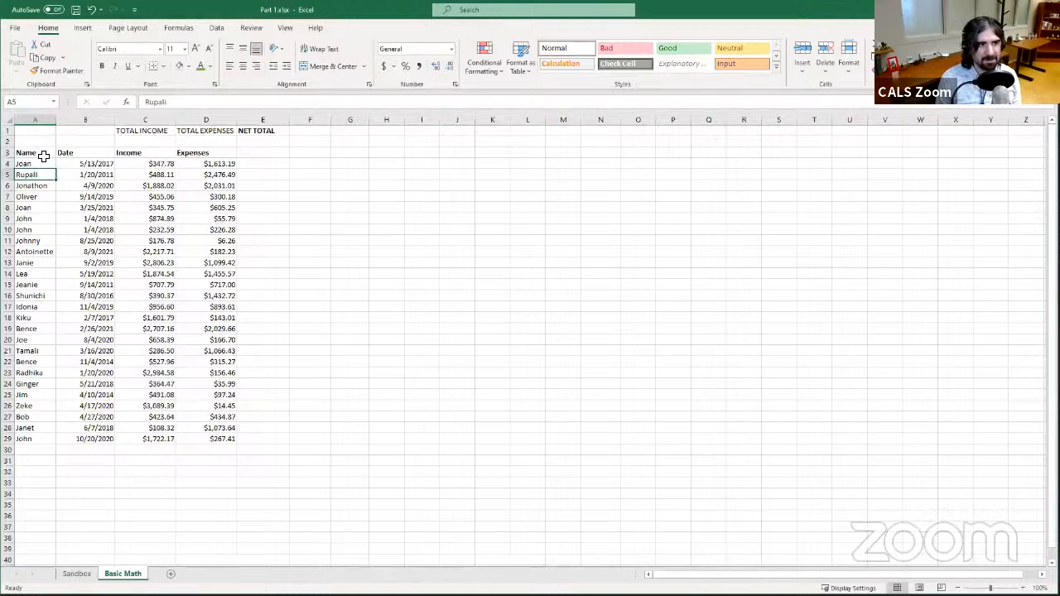
pyautogui.click(44, 155)
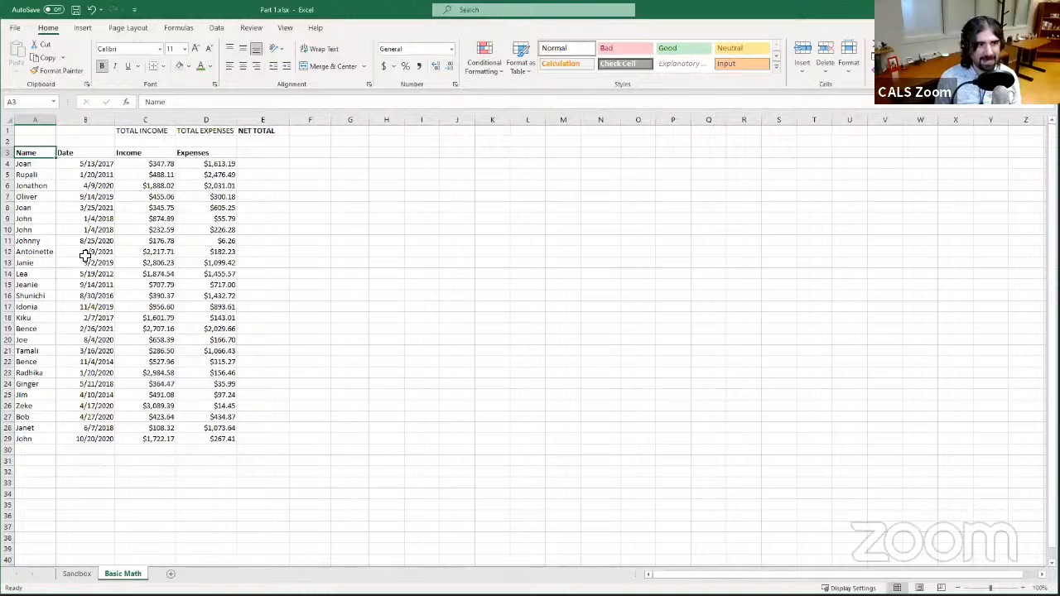
pyautogui.moveTo(86, 259); pyautogui.dragTo(91, 252)
pyautogui.click(105, 240)
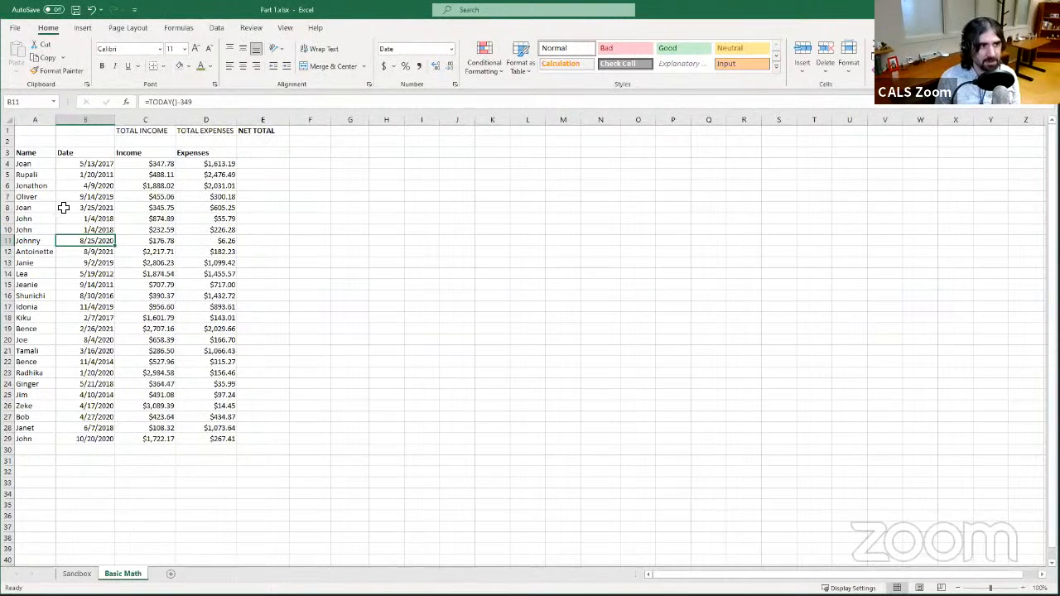
pyautogui.click(42, 154)
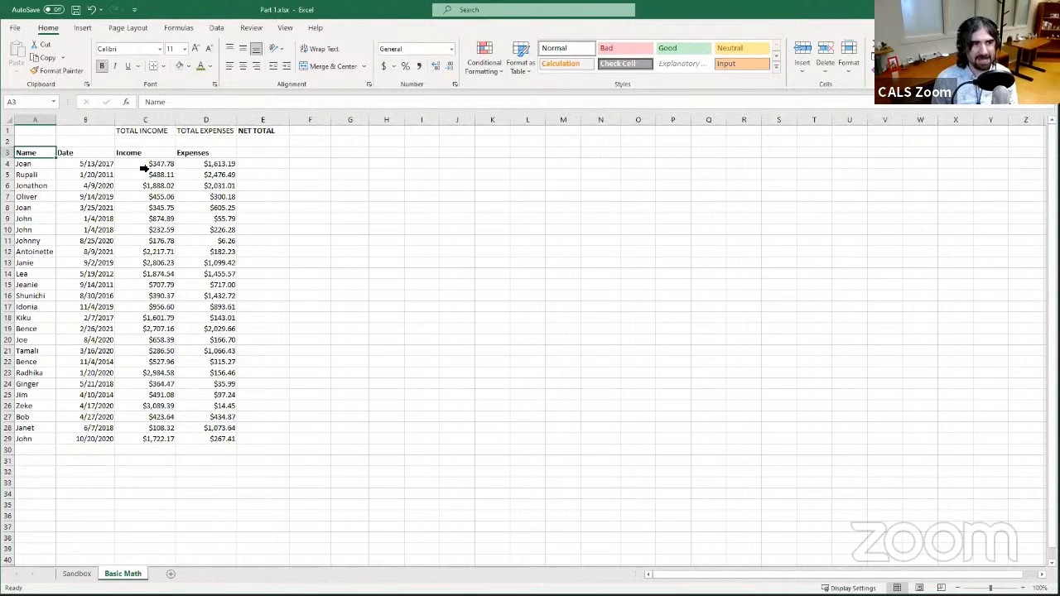
pyautogui.click(68, 203)
pyautogui.click(50, 250)
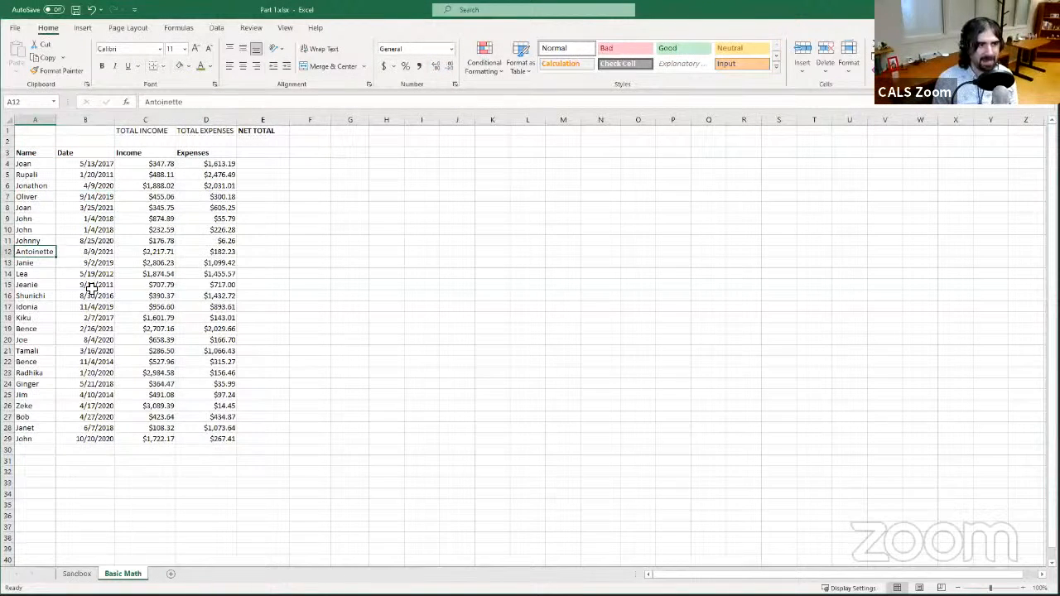
# - Examine the income, expense and date cells in the Basic Math table
pyautogui.click(166, 274)
pyautogui.click(193, 272)
pyautogui.click(166, 242)
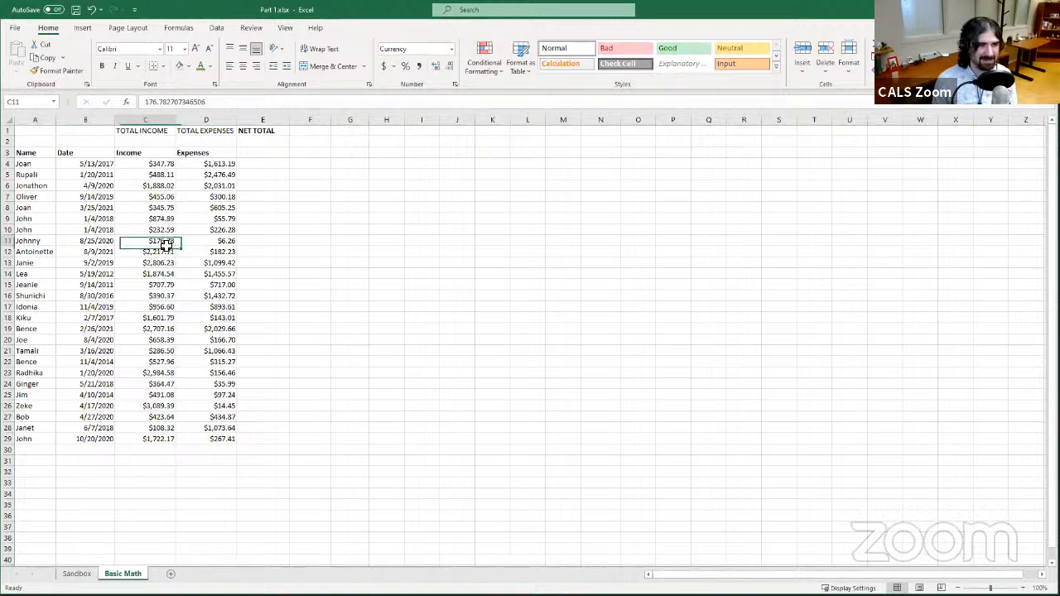
pyautogui.click(76, 284)
pyautogui.click(81, 317)
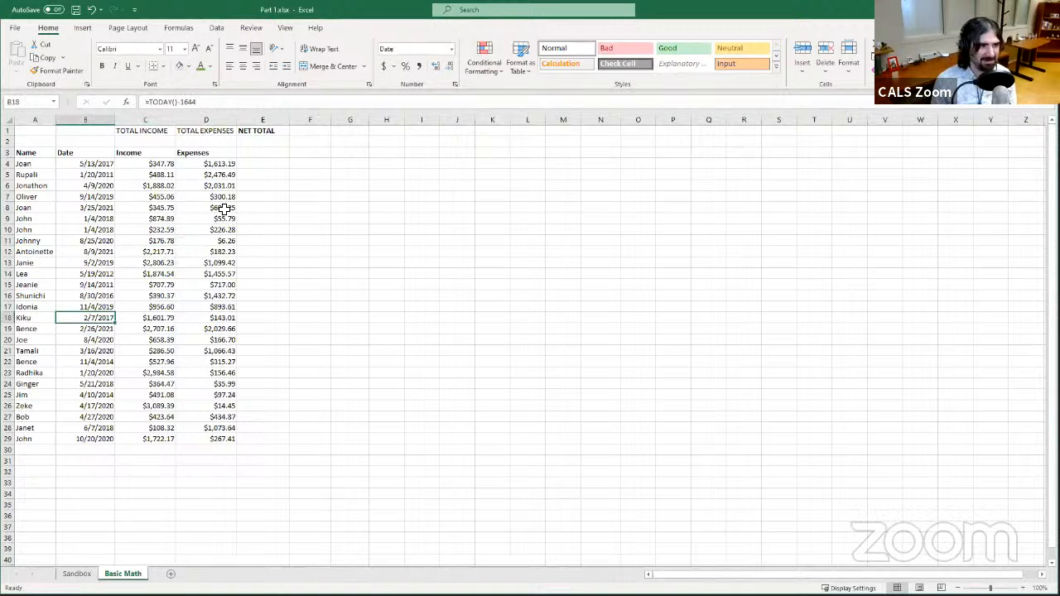
pyautogui.click(27, 130)
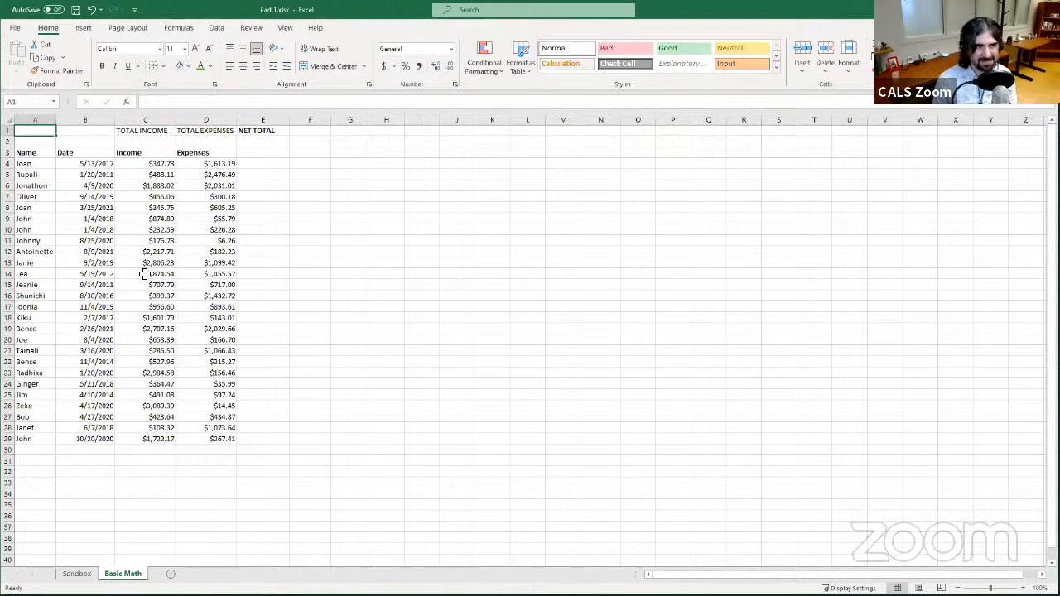
pyautogui.click(187, 304)
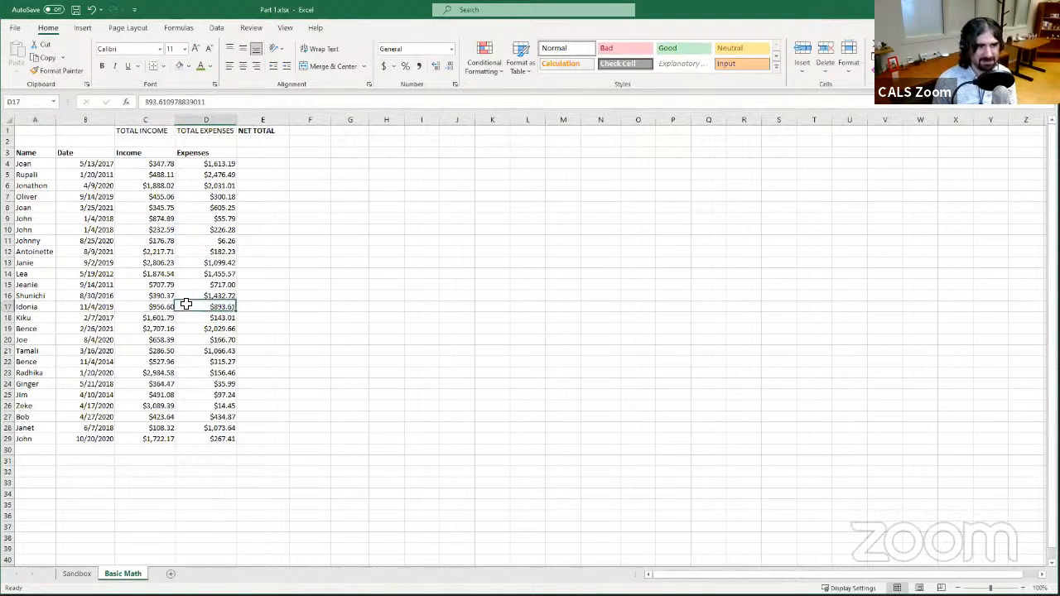
pyautogui.click(187, 197)
pyautogui.click(189, 164)
pyautogui.click(136, 247)
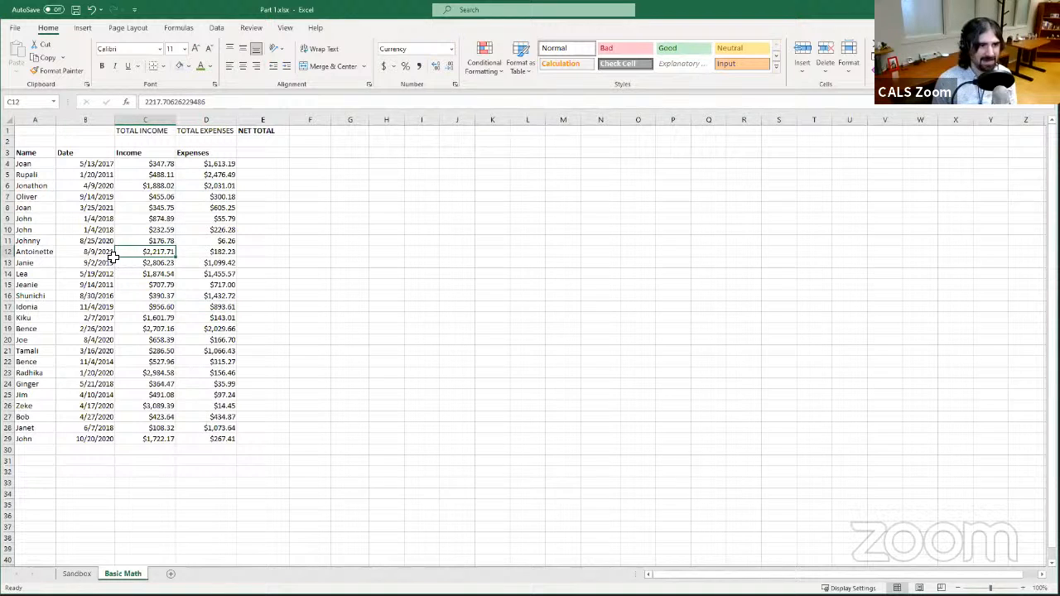
pyautogui.click(75, 282)
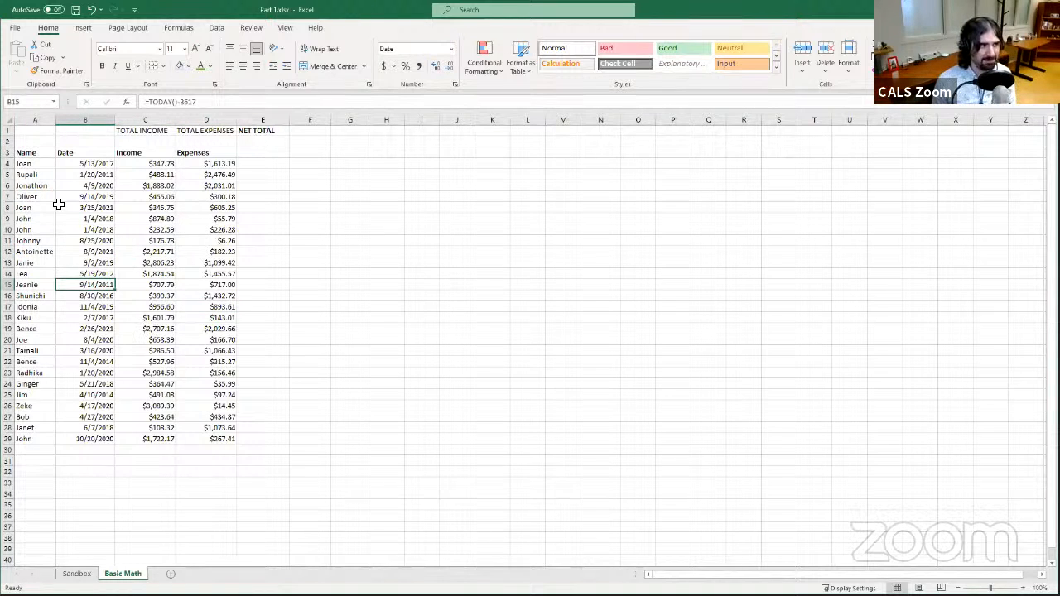
pyautogui.click(165, 214)
# - Turn on filtering for the Basic Math table
pyautogui.click(83, 240)
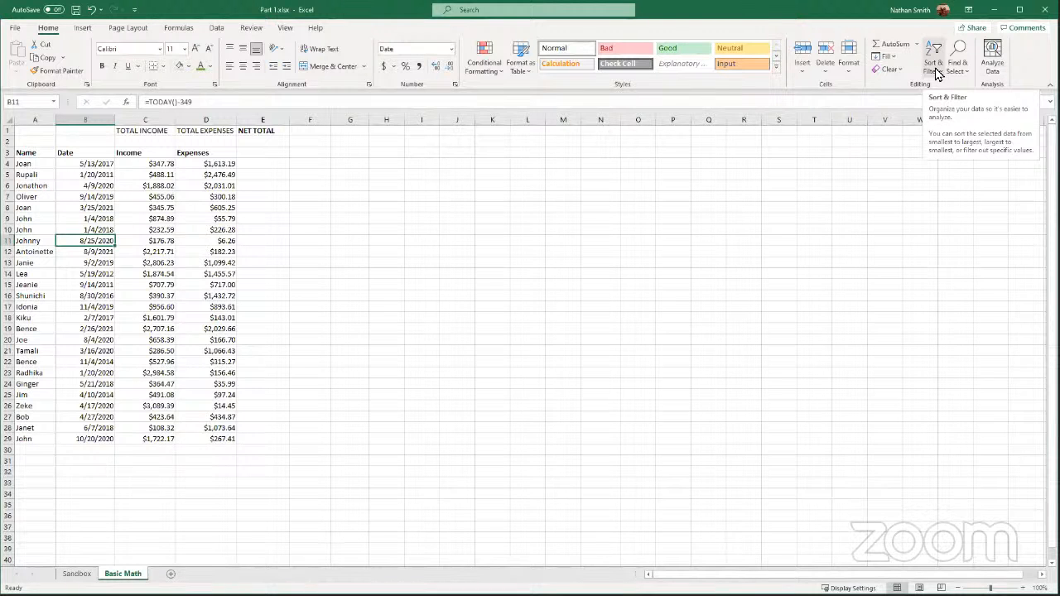
pyautogui.click(934, 68)
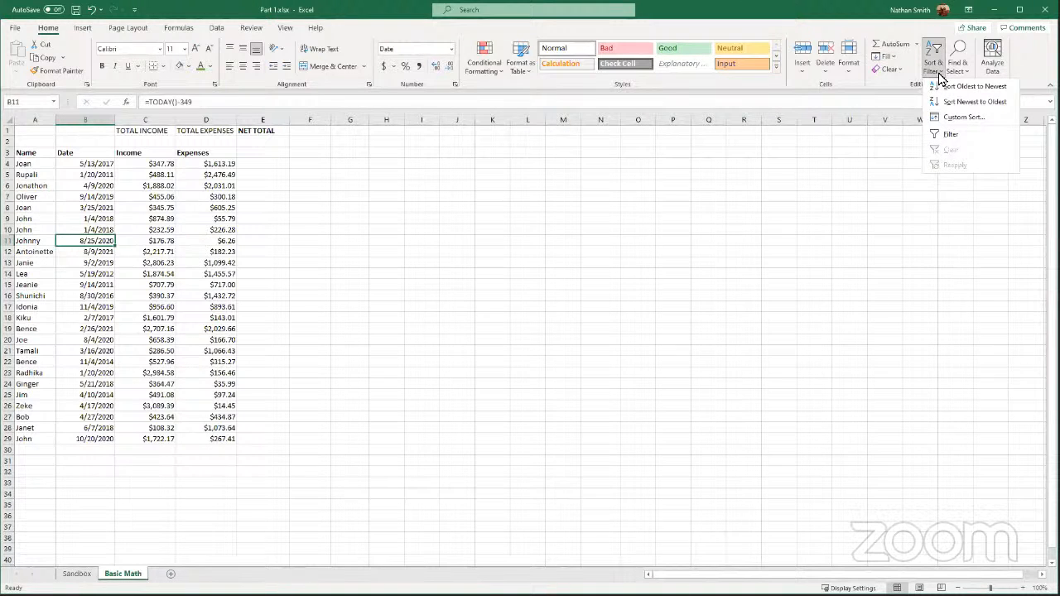
pyautogui.click(950, 138)
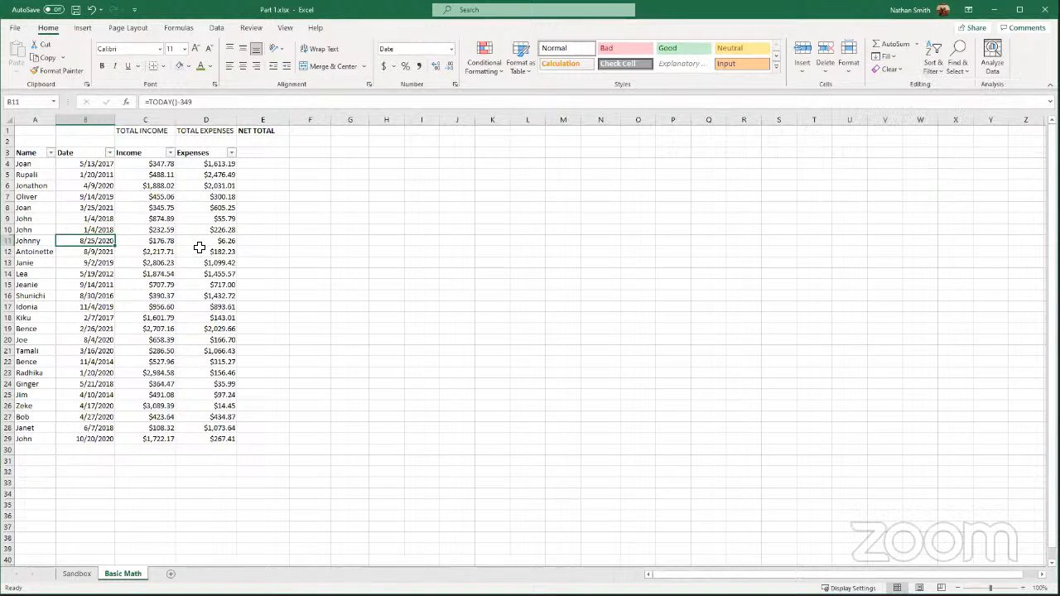
# - Sort the table by Name from A to Z
pyautogui.click(51, 154)
pyautogui.click(86, 152)
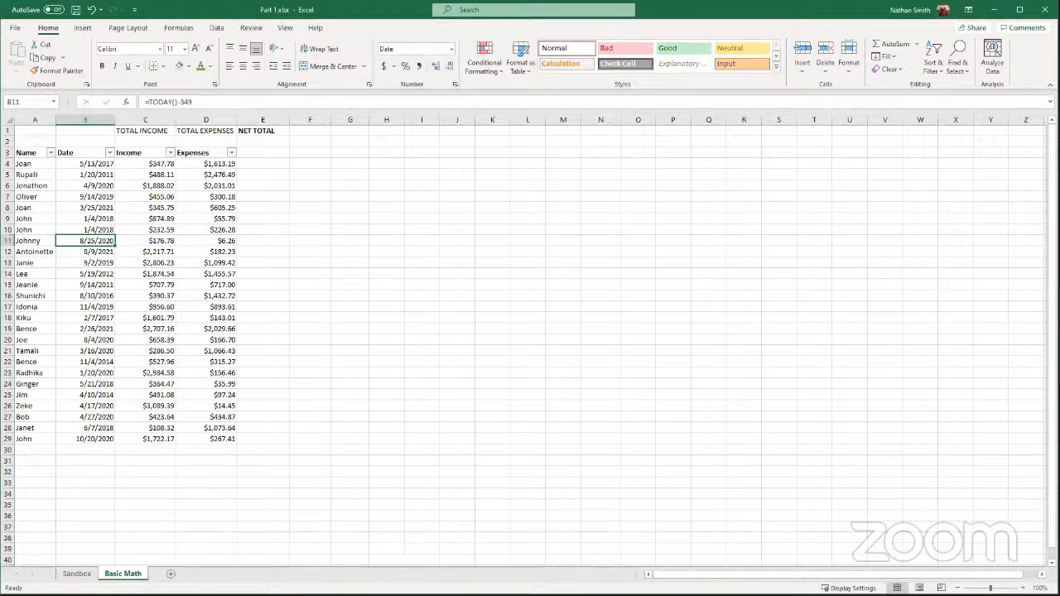
pyautogui.click(52, 154)
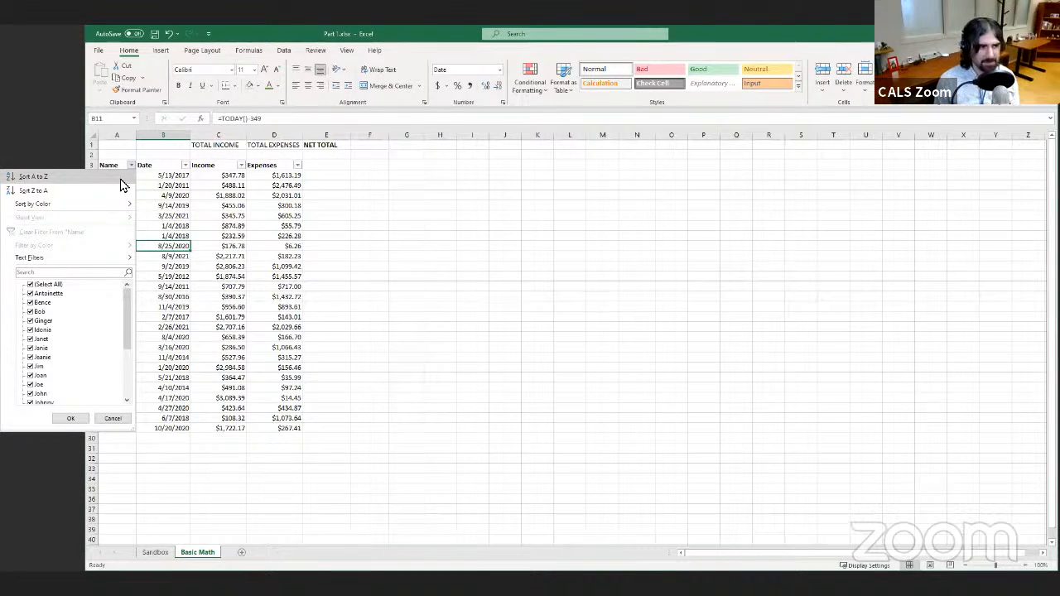
pyautogui.click(33, 176)
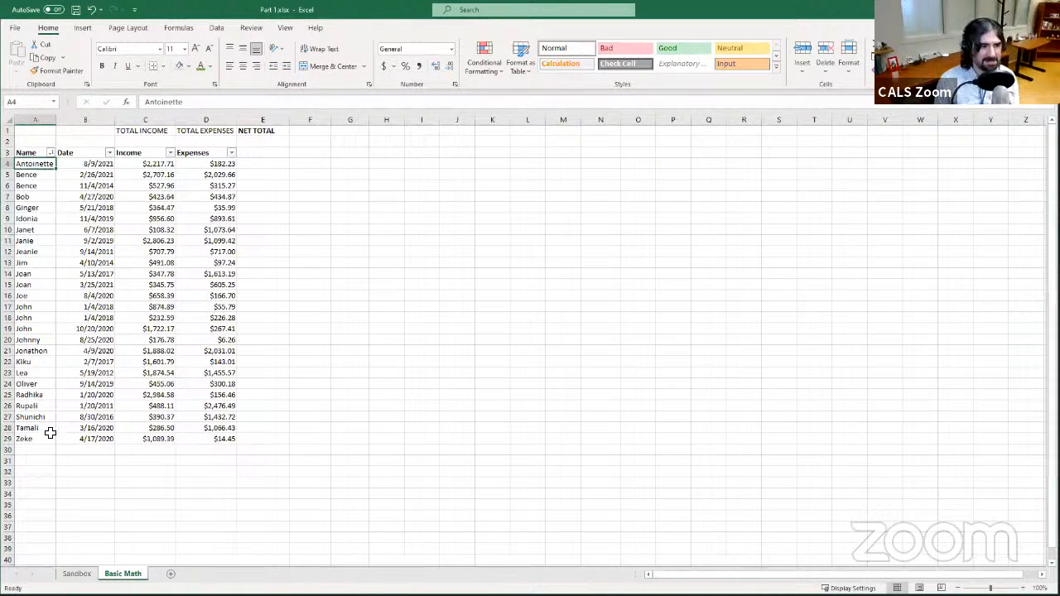
# - Examine the name, date, income and expense cells of the sorted rows
pyautogui.click(48, 434)
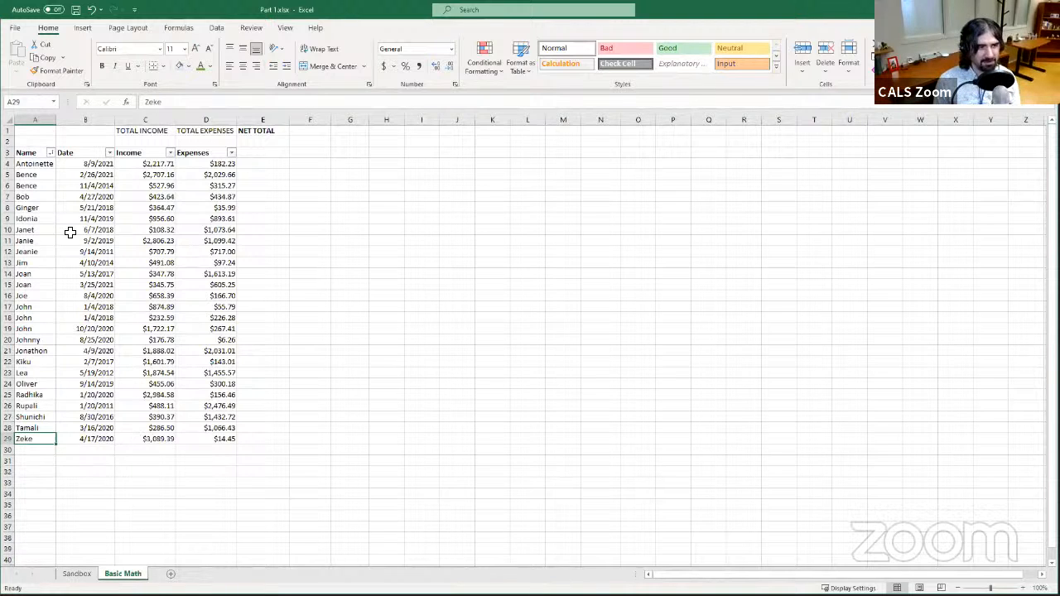
pyautogui.moveTo(46, 163); pyautogui.dragTo(221, 164)
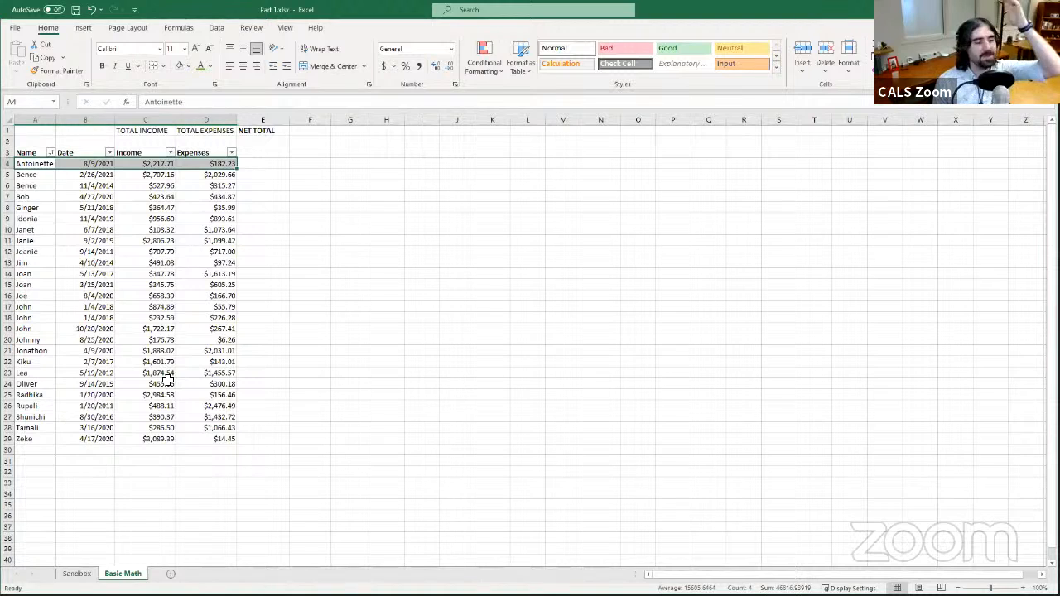
pyautogui.click(207, 150)
pyautogui.click(210, 175)
pyautogui.click(209, 153)
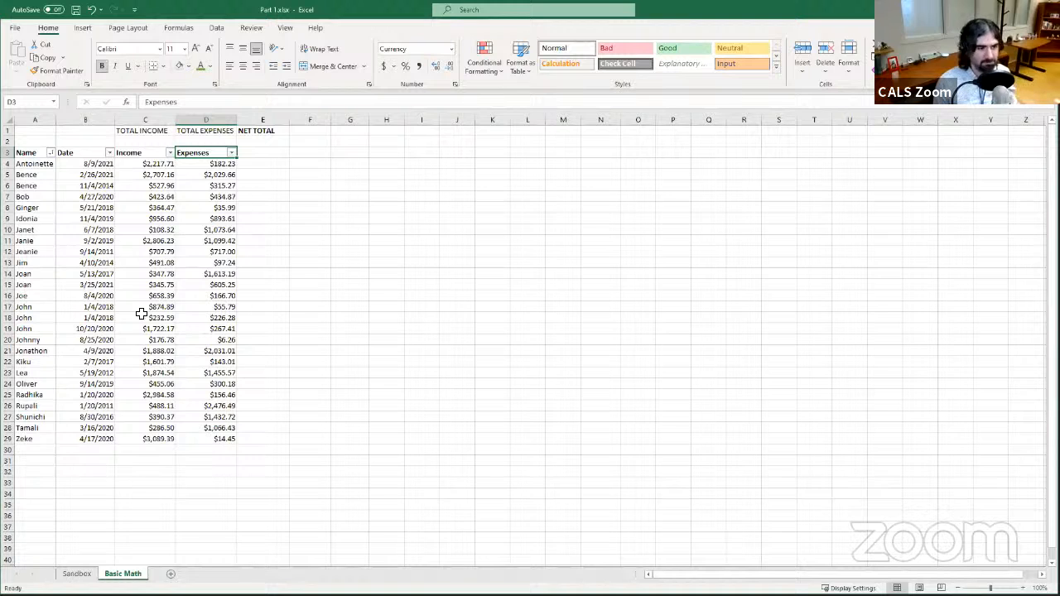
pyautogui.click(105, 164)
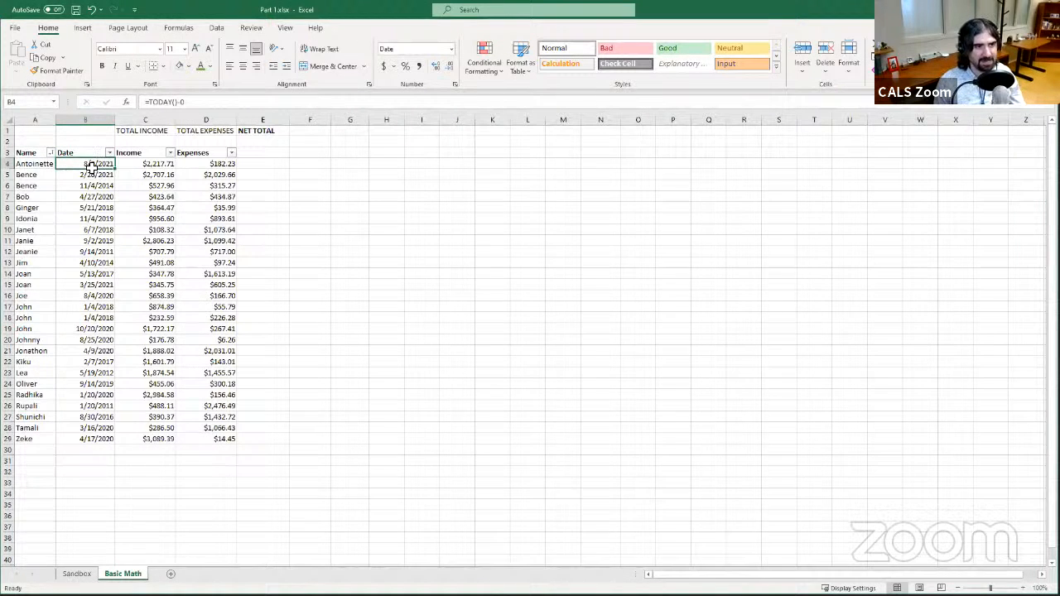
pyautogui.click(147, 164)
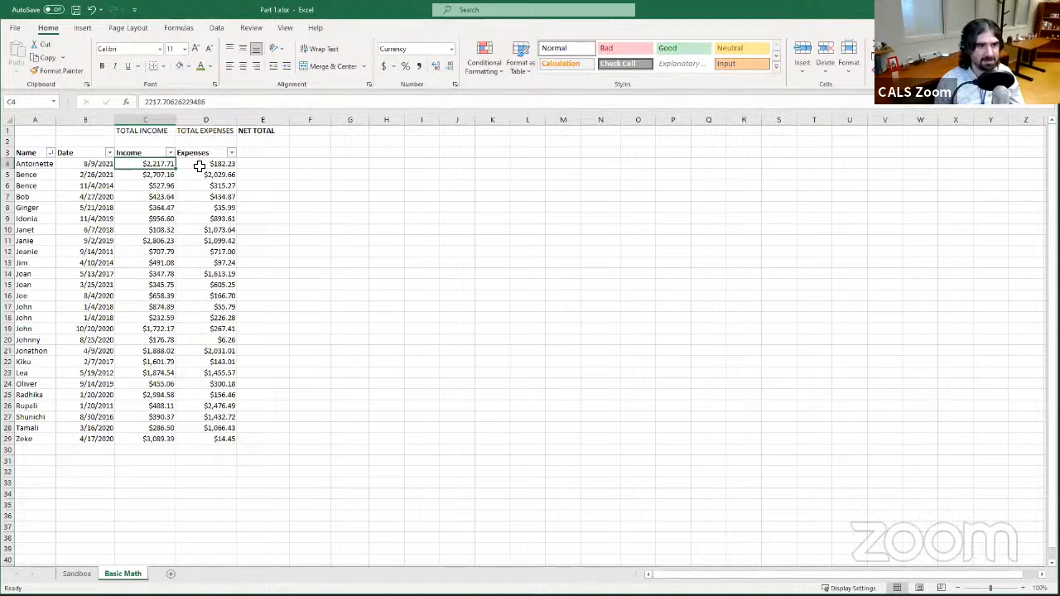
pyautogui.click(202, 164)
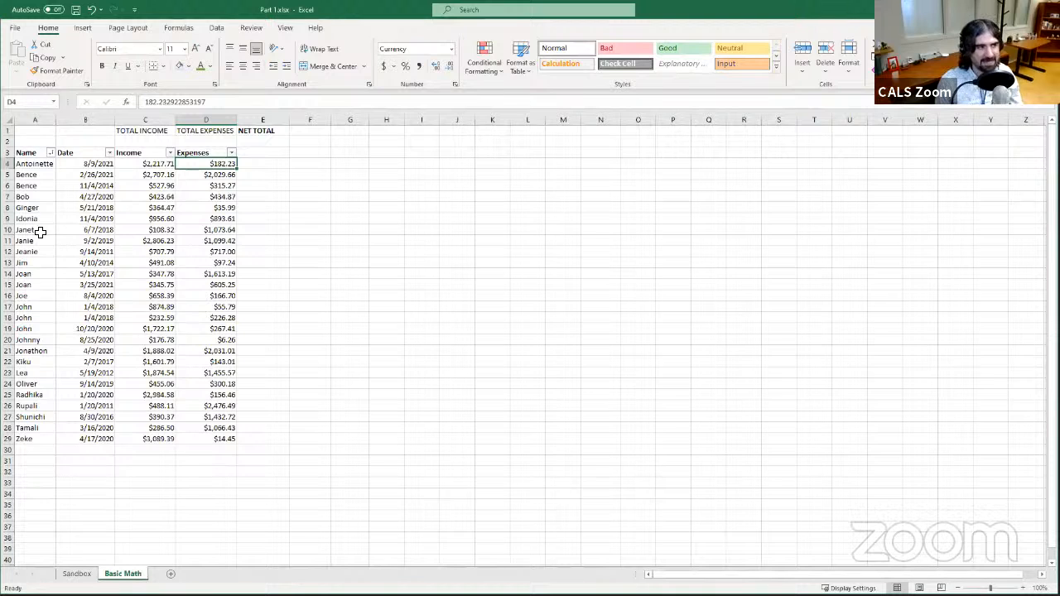
# - Sort the table by Date from oldest to newest
pyautogui.click(110, 153)
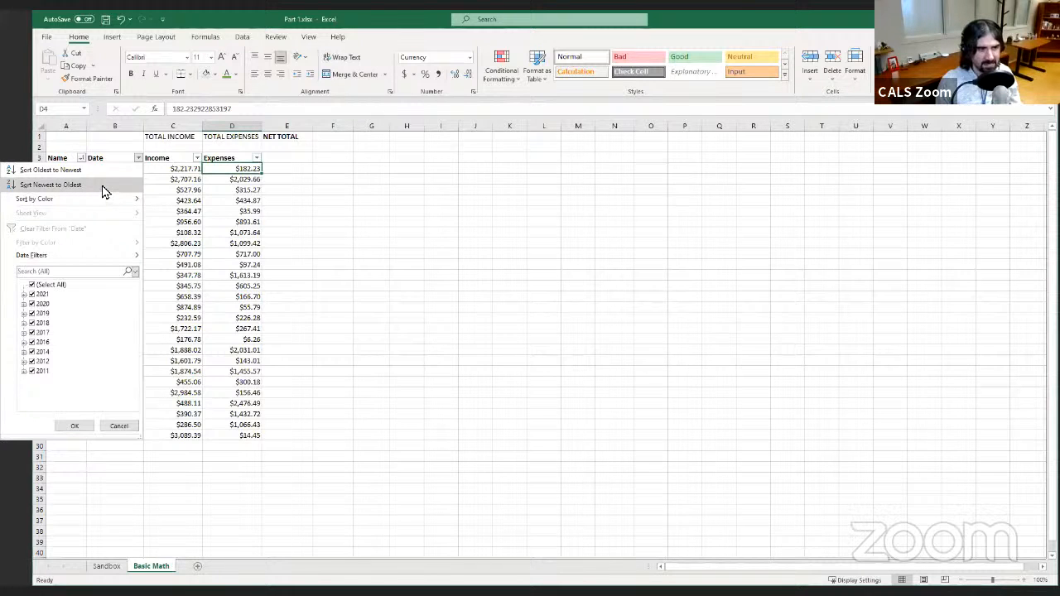
pyautogui.click(105, 170)
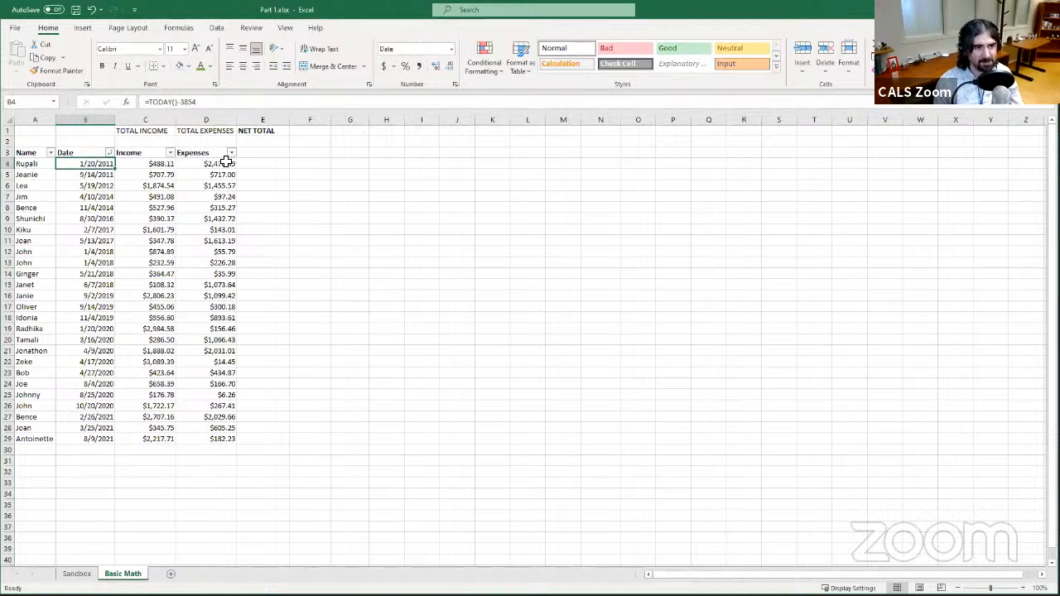
# - Sort the table by Income from largest to smallest
pyautogui.click(170, 152)
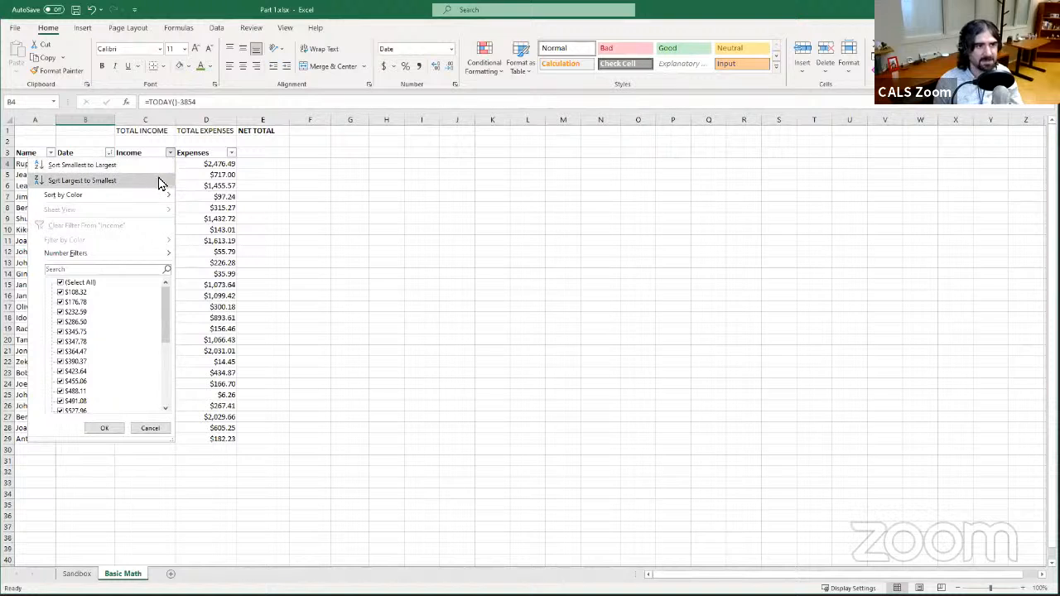
pyautogui.click(161, 180)
pyautogui.click(167, 163)
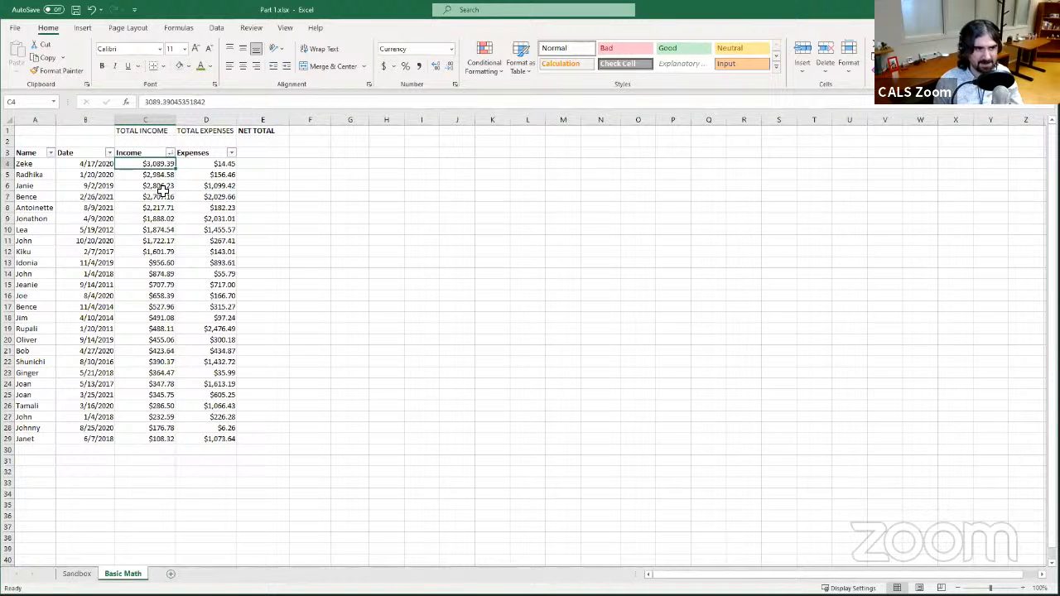
pyautogui.click(168, 447)
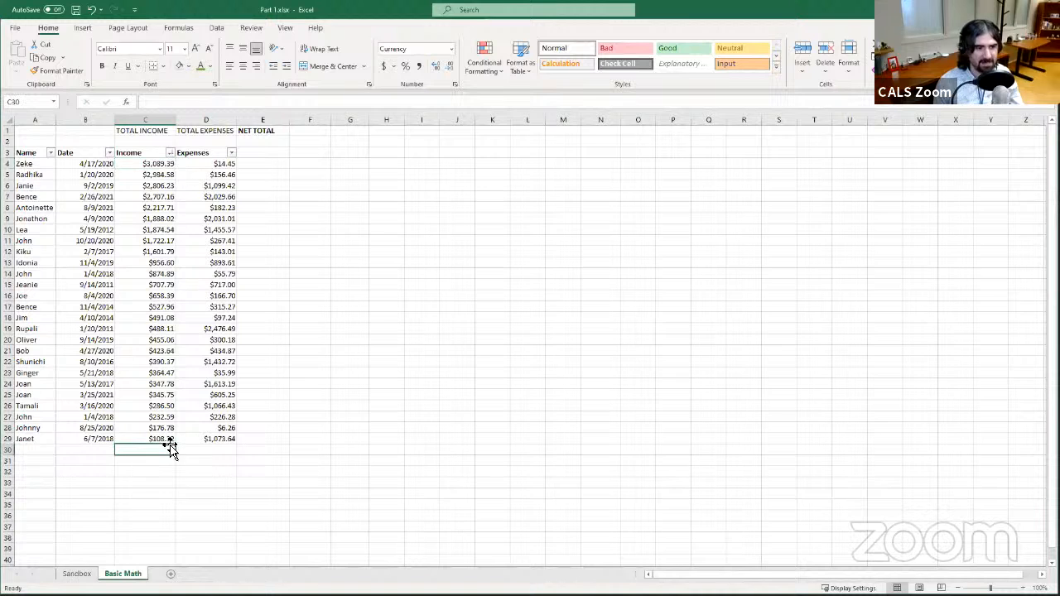
pyautogui.click(164, 438)
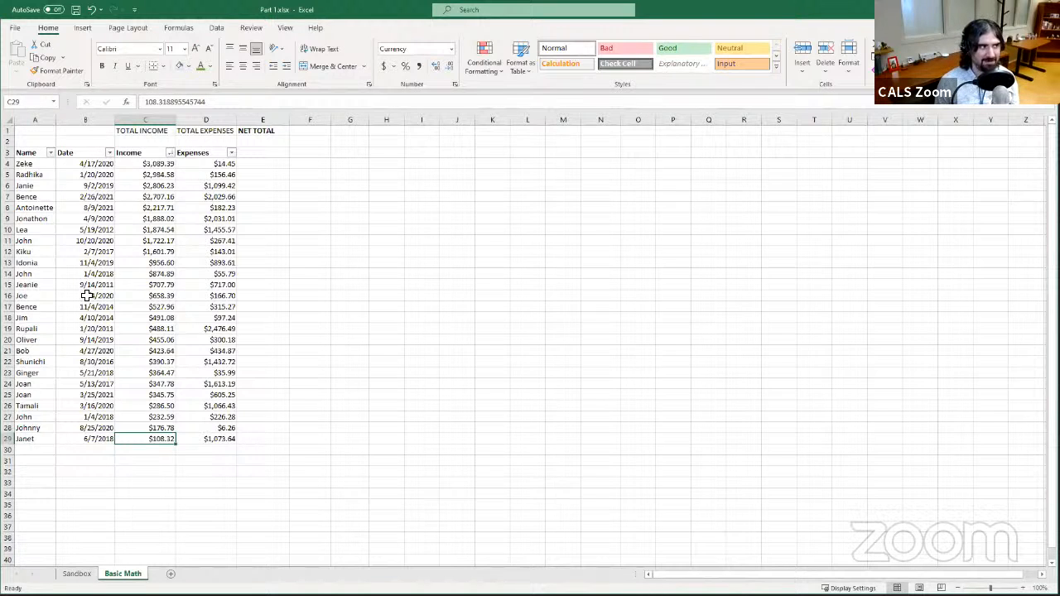
# - Filter the Date column to show only 2021, 2020 and November 2019
pyautogui.click(108, 154)
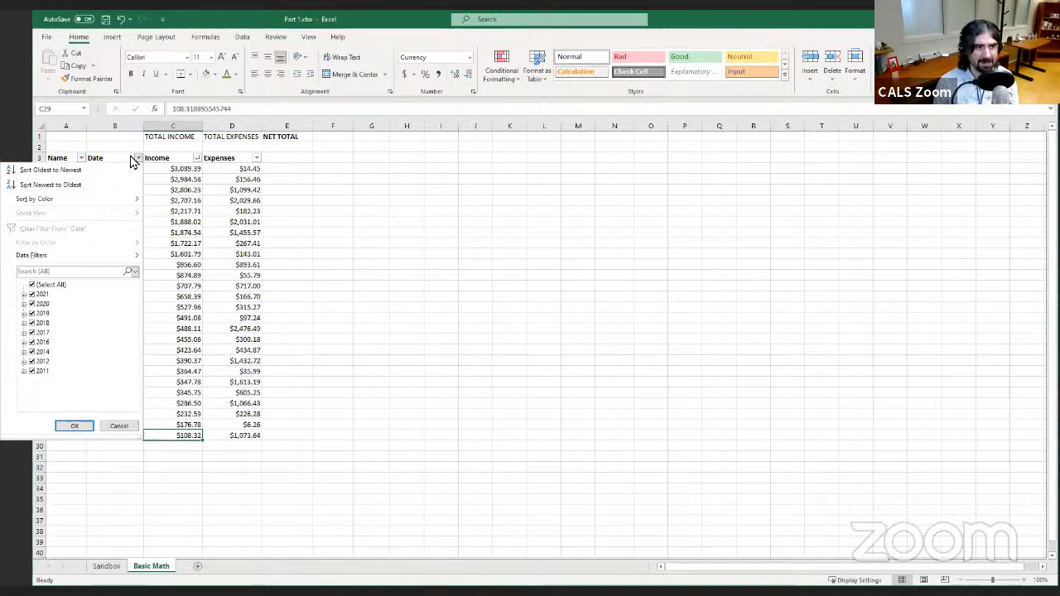
pyautogui.click(31, 286)
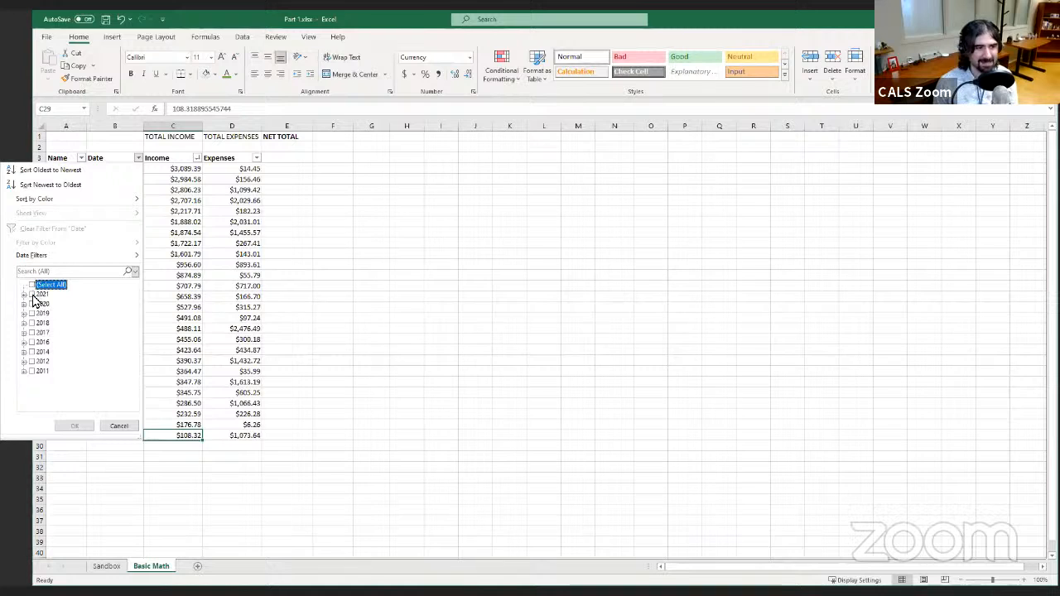
pyautogui.click(32, 294)
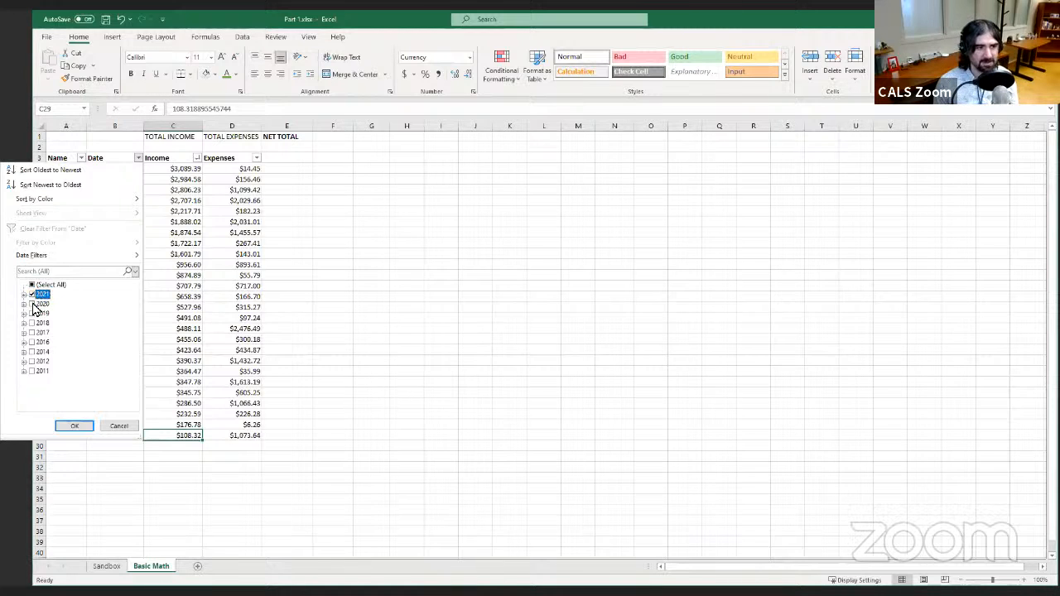
pyautogui.click(32, 303)
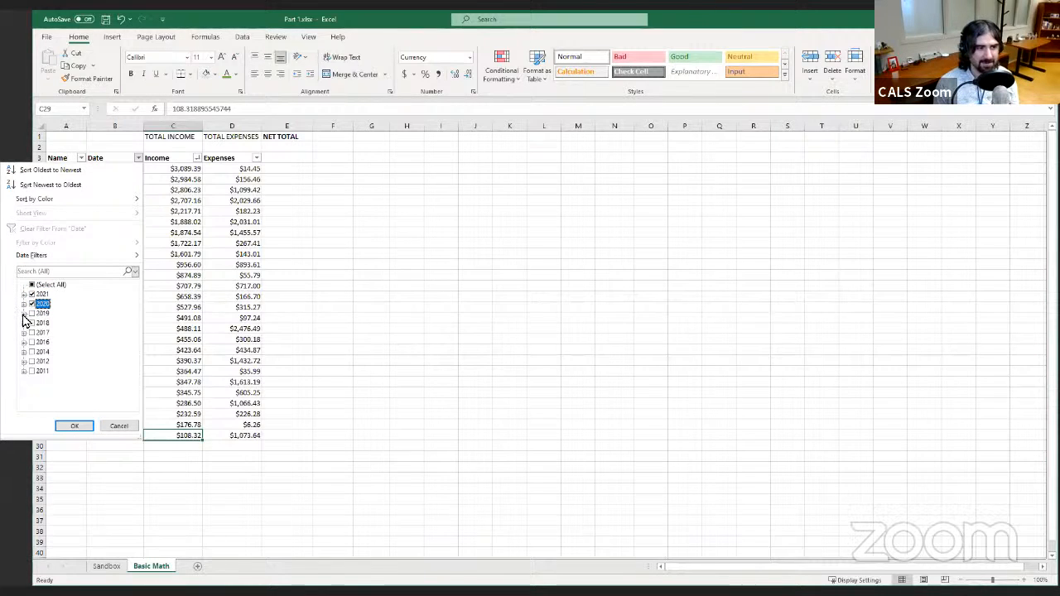
pyautogui.click(24, 314)
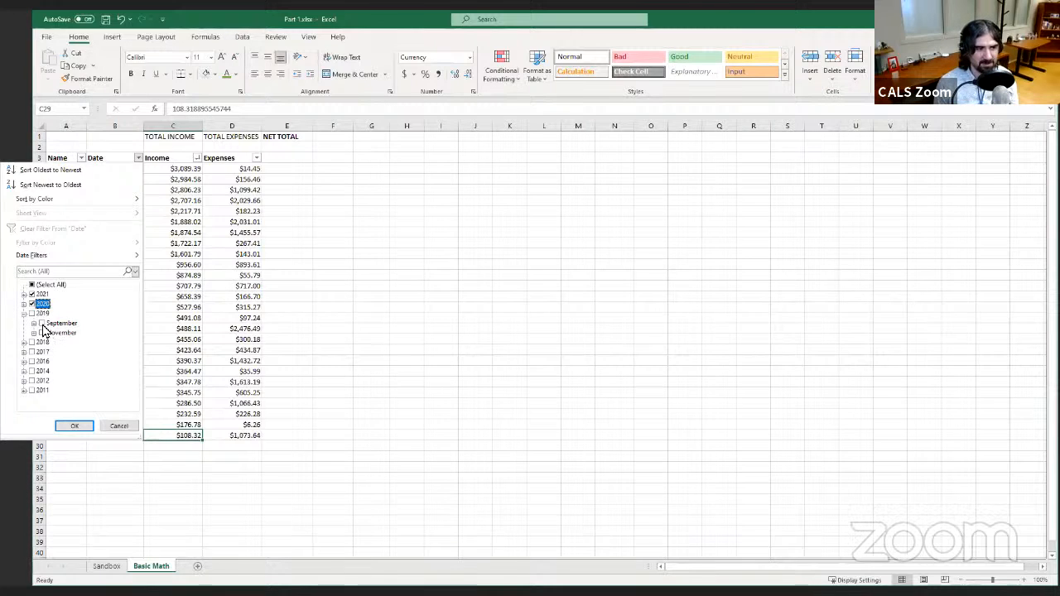
pyautogui.click(32, 314)
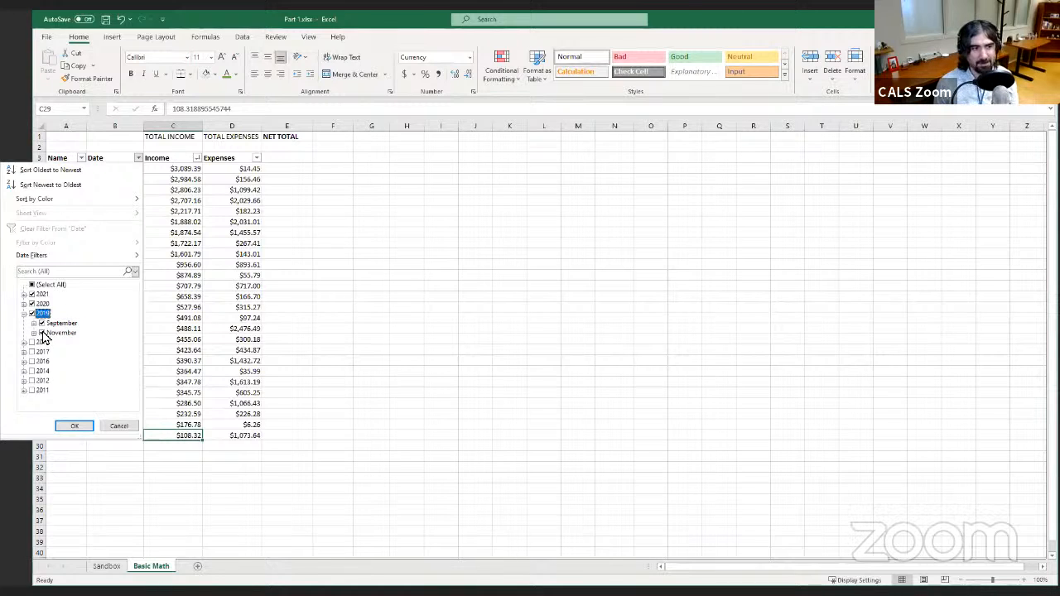
pyautogui.click(42, 324)
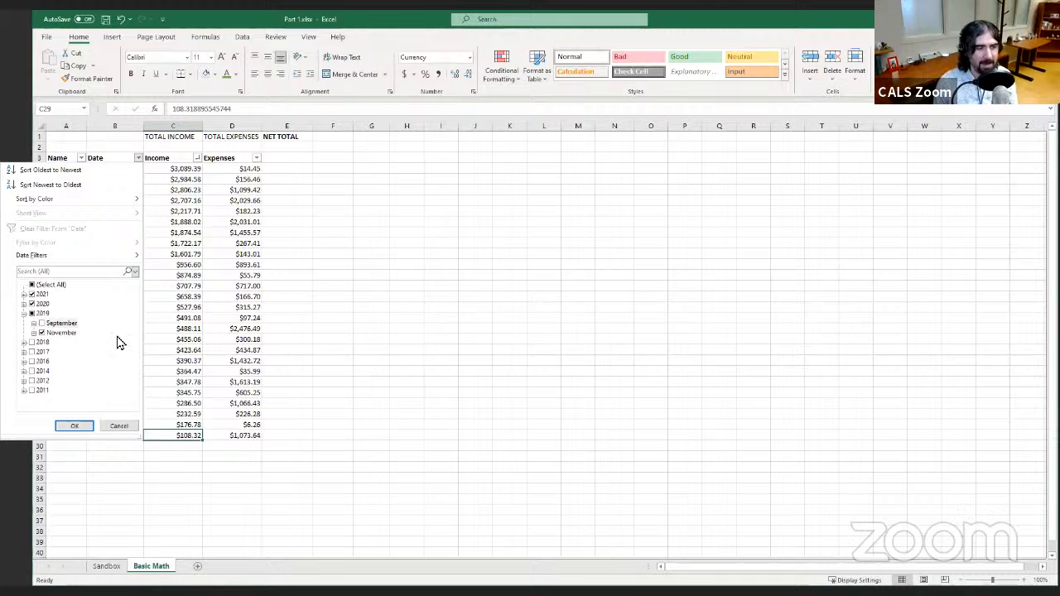
pyautogui.click(76, 426)
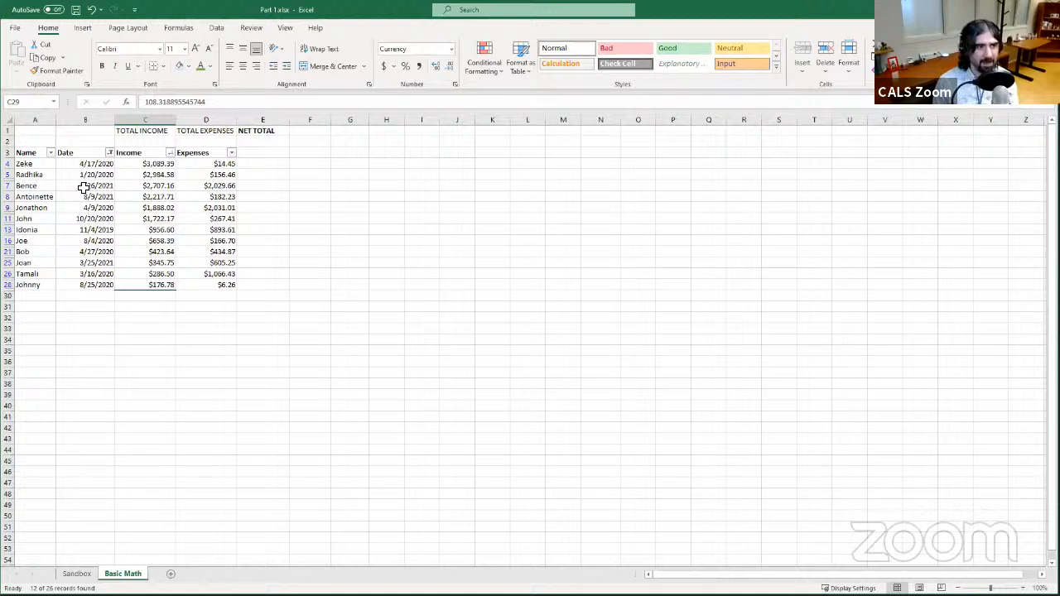
# - Clear the Date filter so all rows show again
pyautogui.click(124, 232)
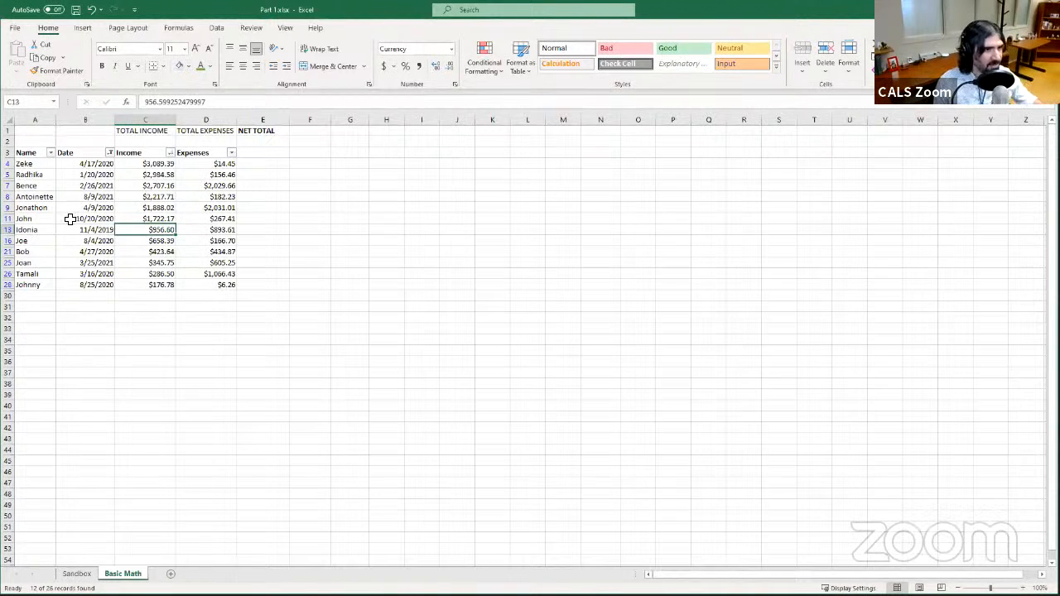
pyautogui.click(33, 164)
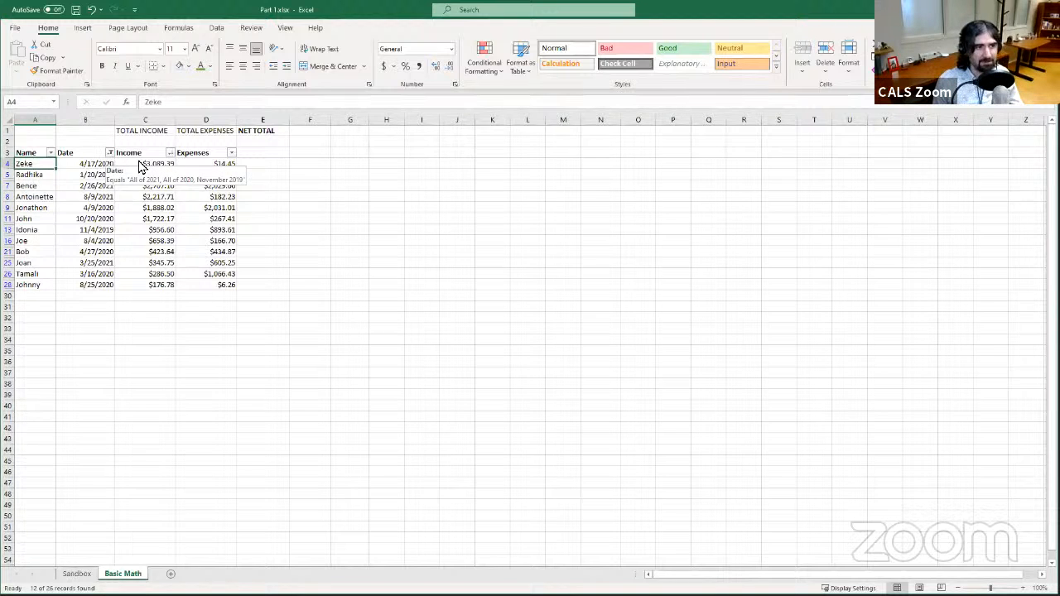
pyautogui.click(110, 154)
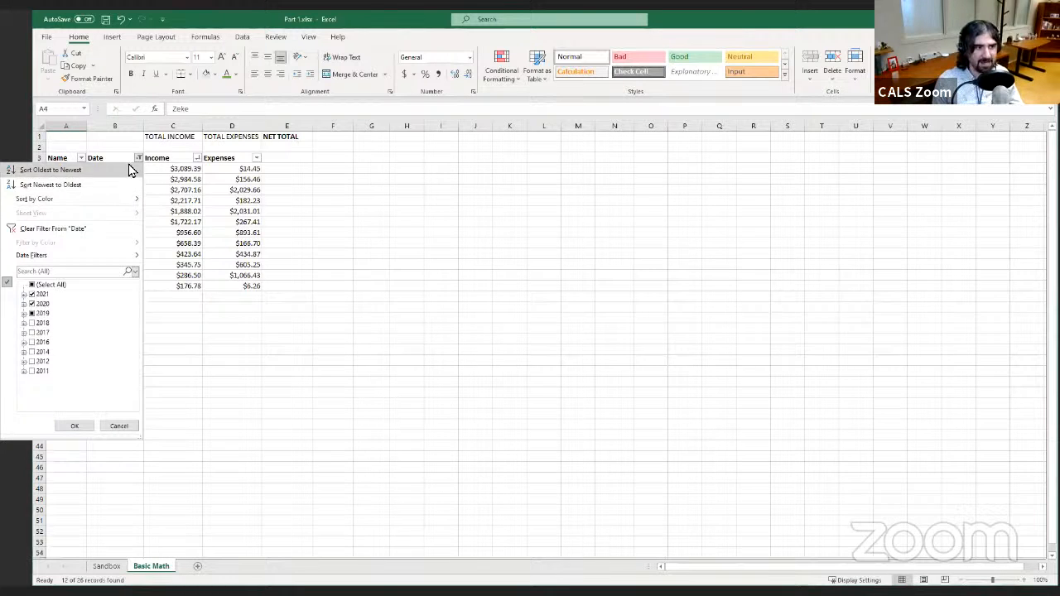
pyautogui.click(178, 220)
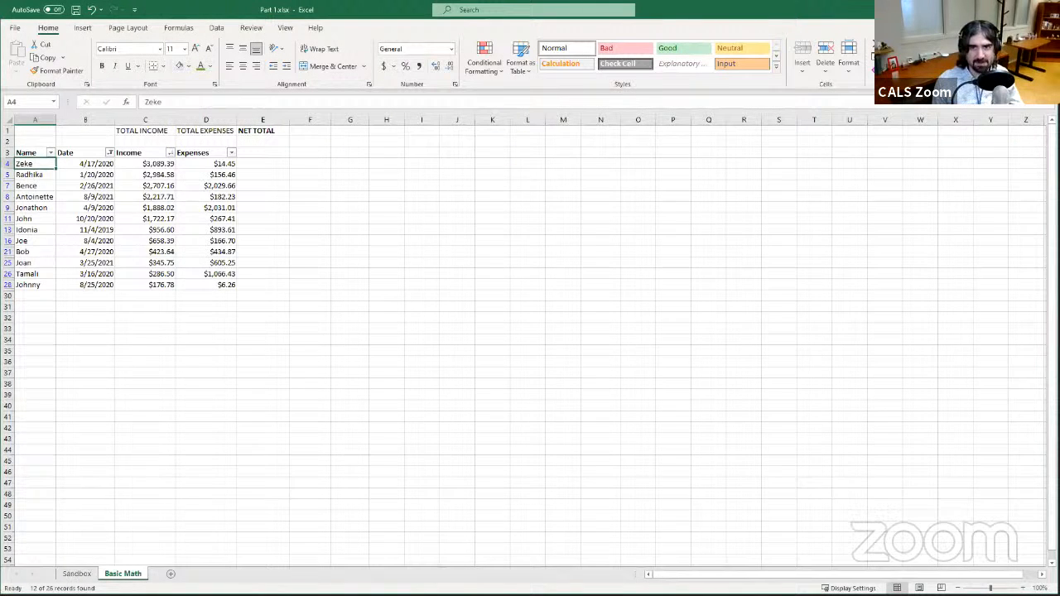
pyautogui.click(944, 62)
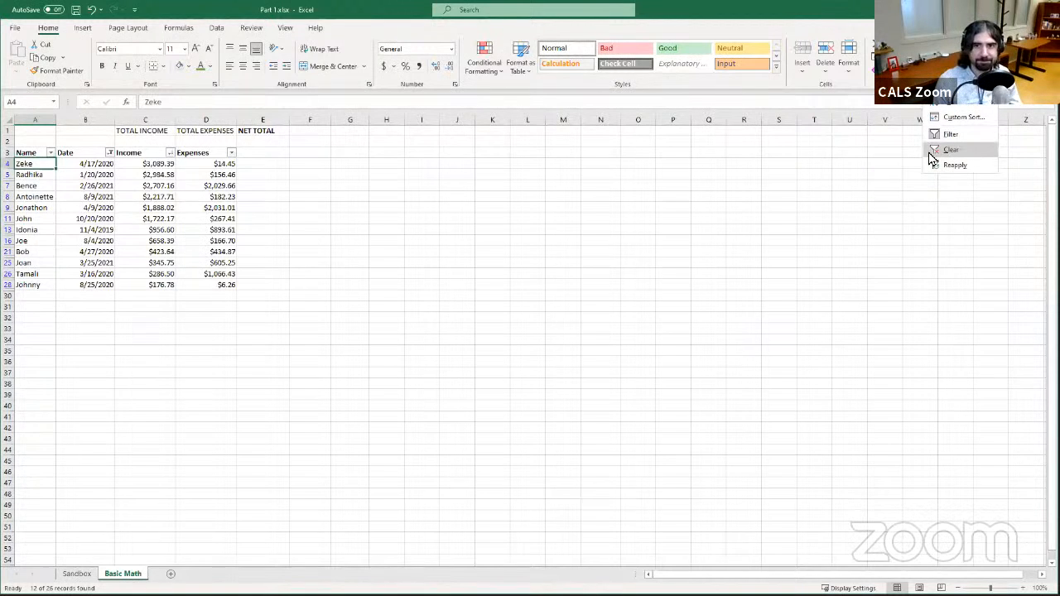
pyautogui.click(883, 108)
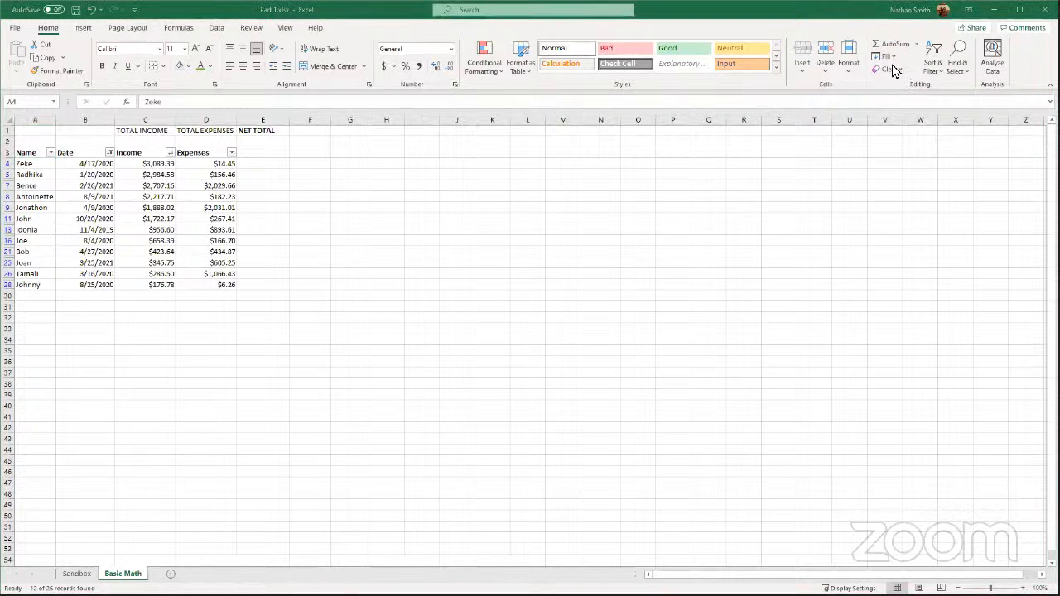
pyautogui.click(934, 63)
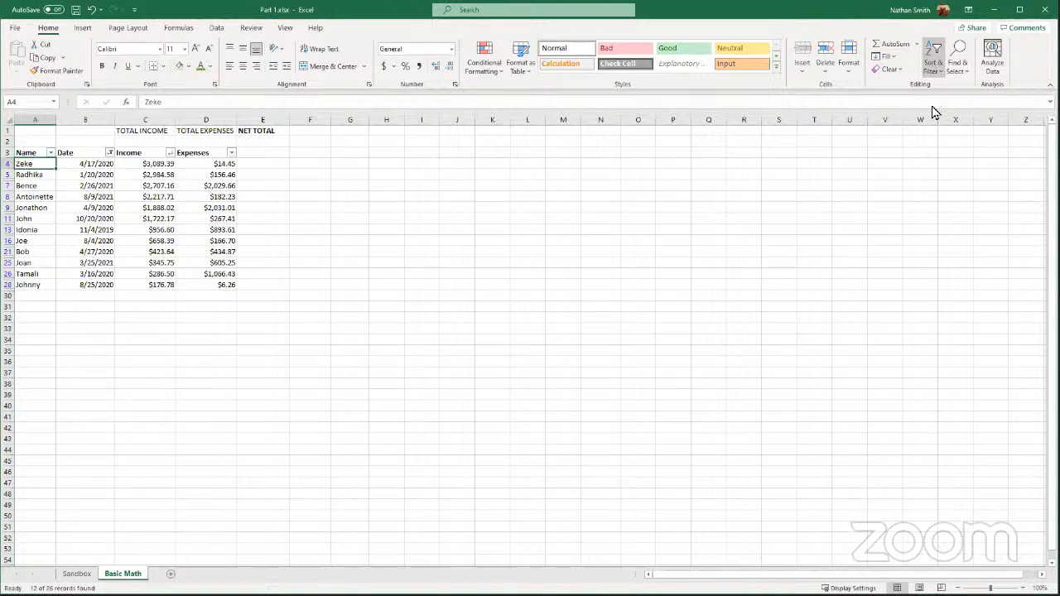
pyautogui.click(949, 150)
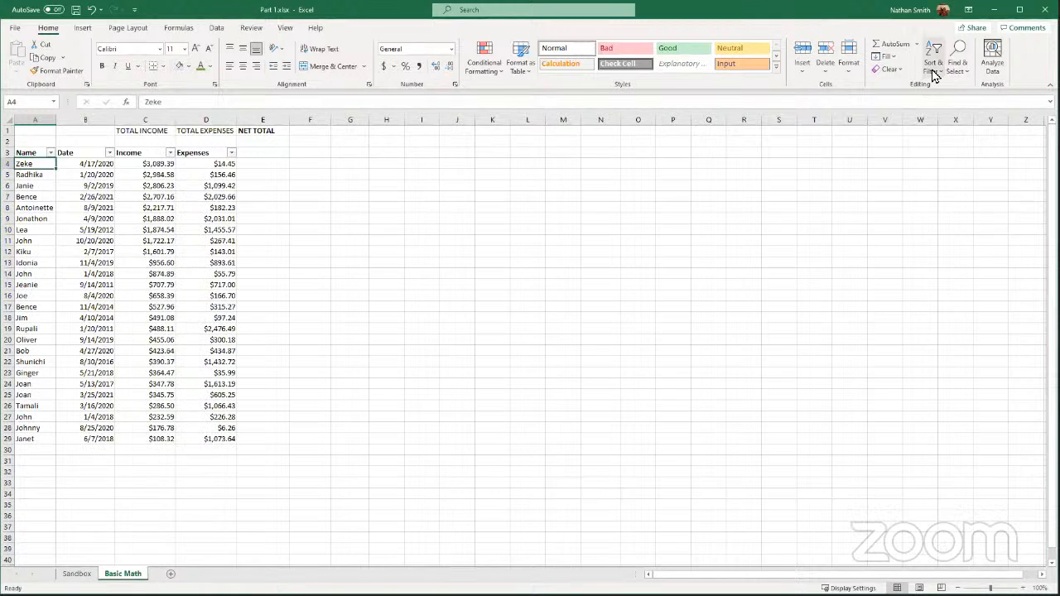
# - Inspect the stored values of several Income and Expenses cells in the table
pyautogui.click(934, 62)
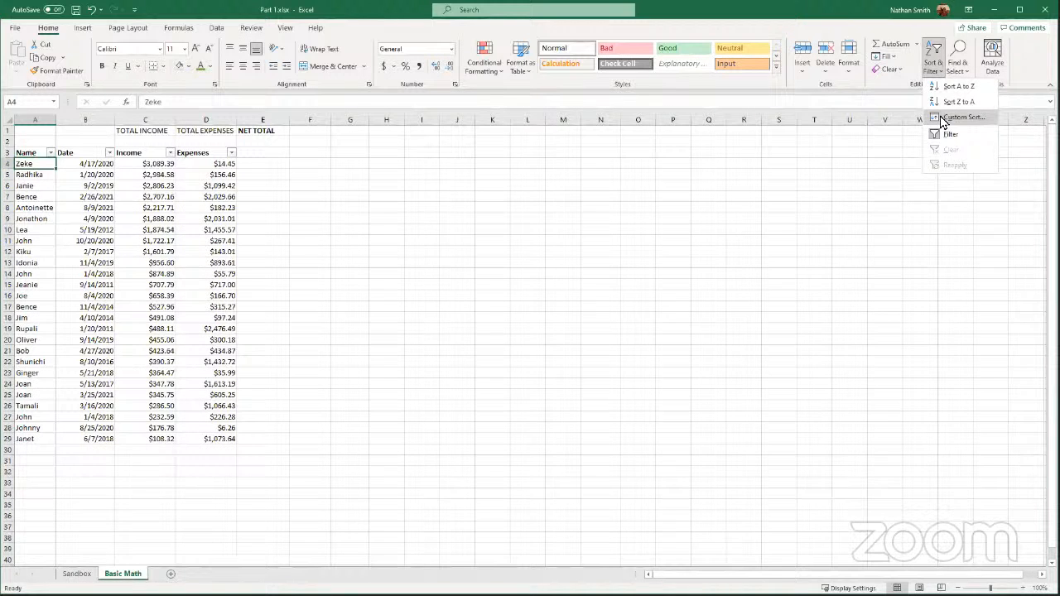
pyautogui.click(932, 76)
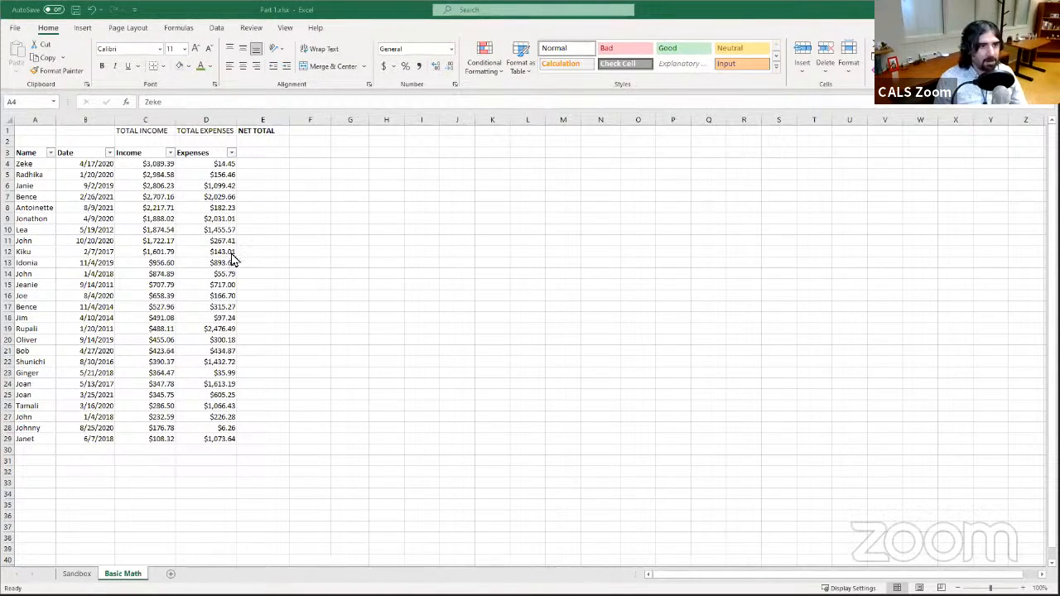
pyautogui.click(198, 259)
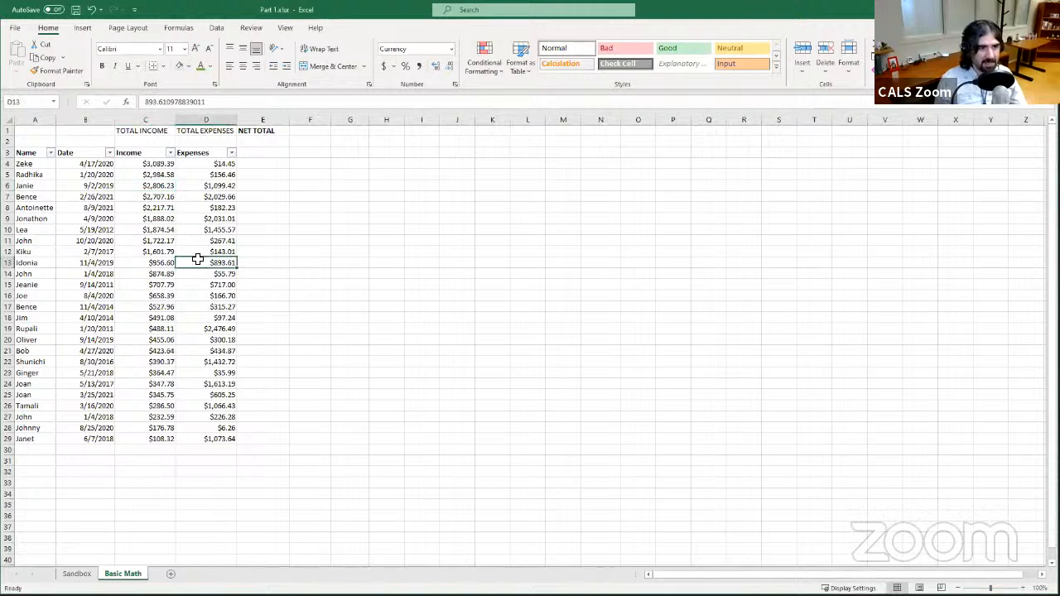
pyautogui.click(217, 163)
pyautogui.click(129, 175)
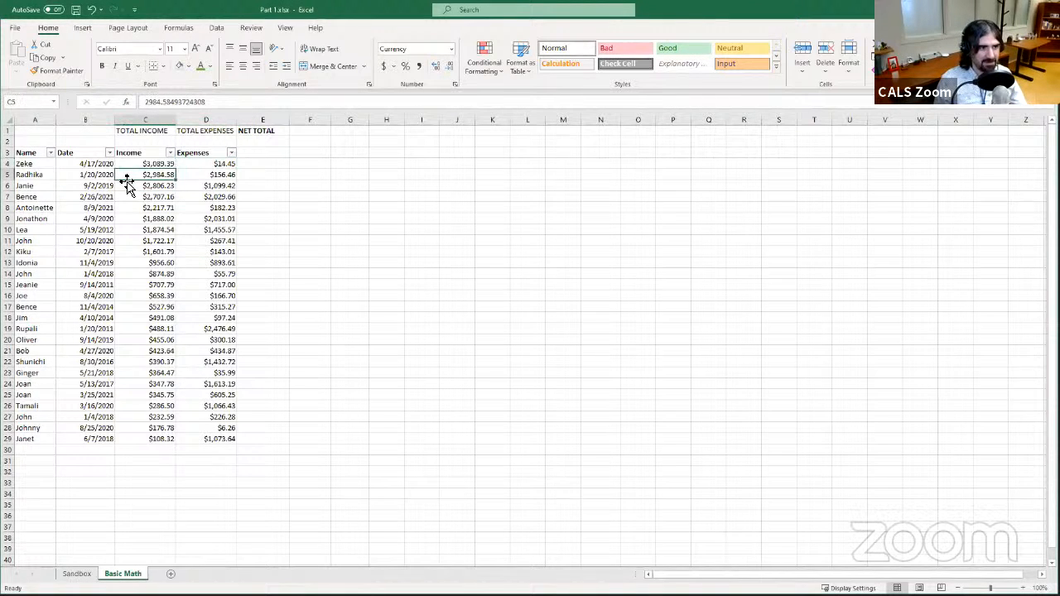
pyautogui.click(220, 175)
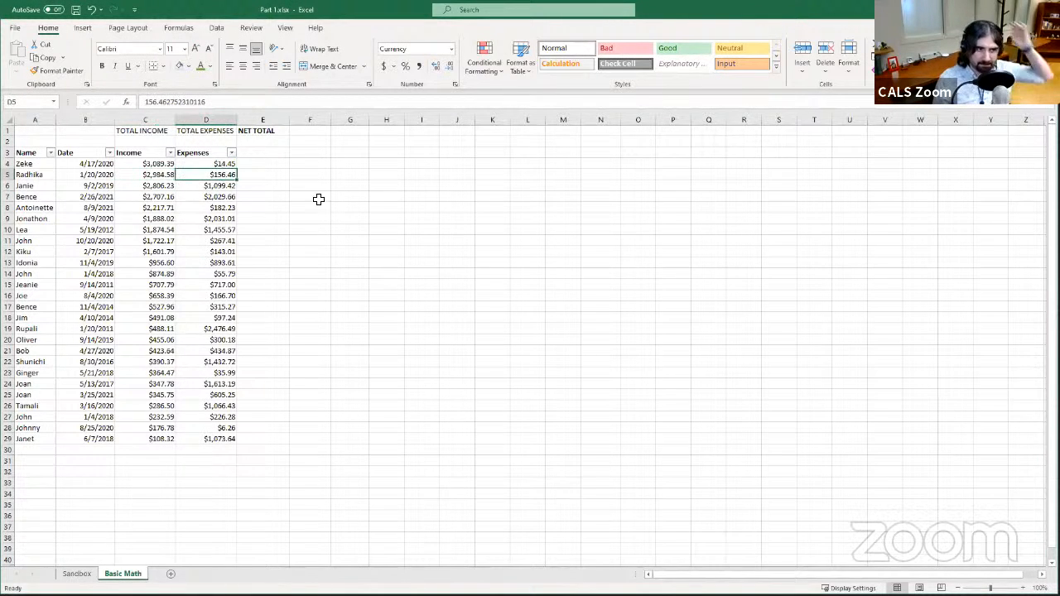
pyautogui.click(313, 171)
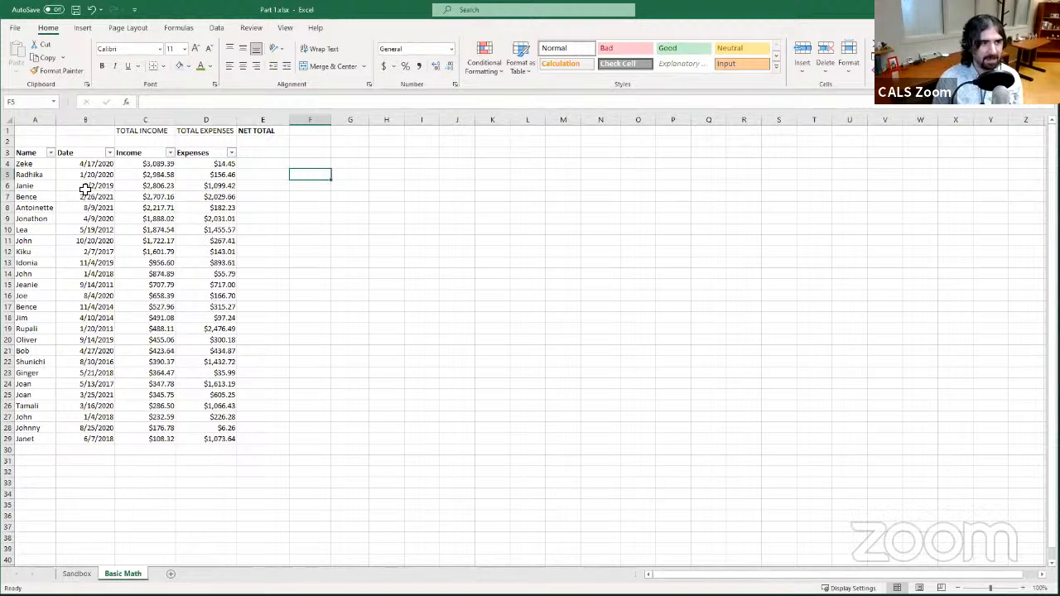
# - Enter a formula in cell F4 that references the name in cell A4
pyautogui.click(38, 165)
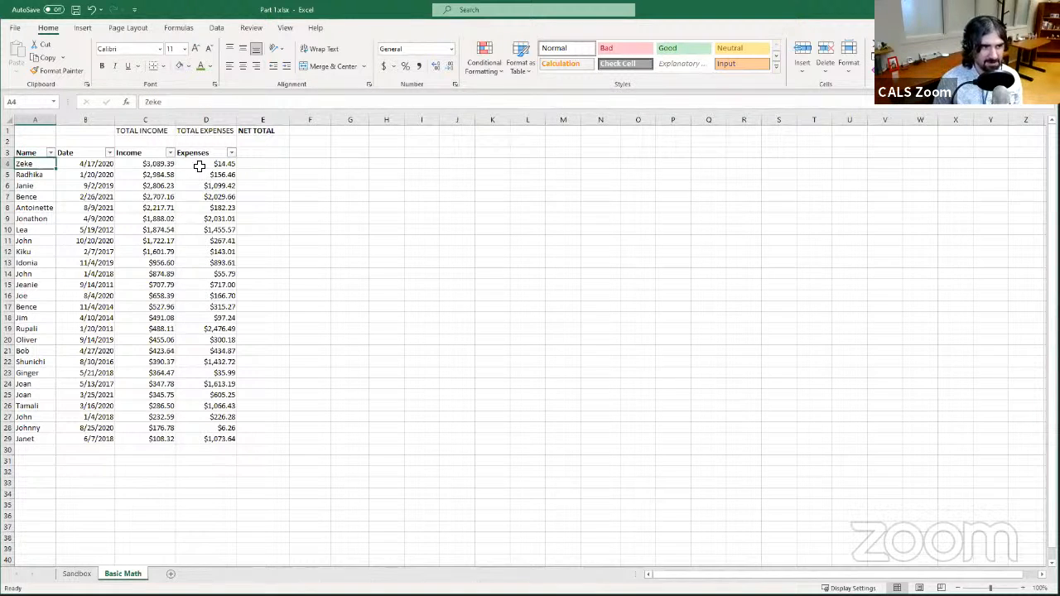
pyautogui.click(322, 162)
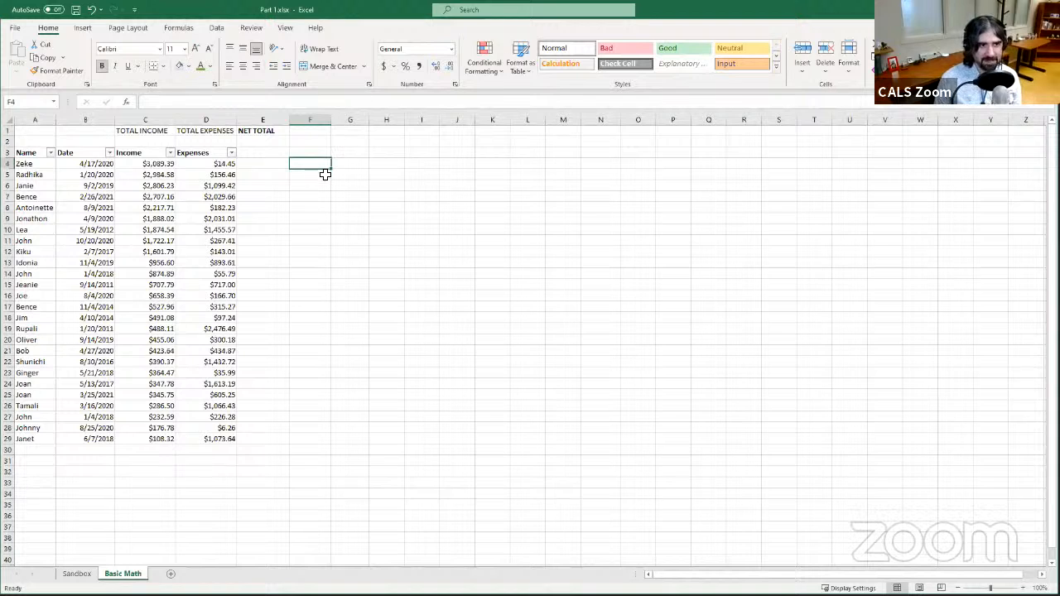
pyautogui.click(311, 103)
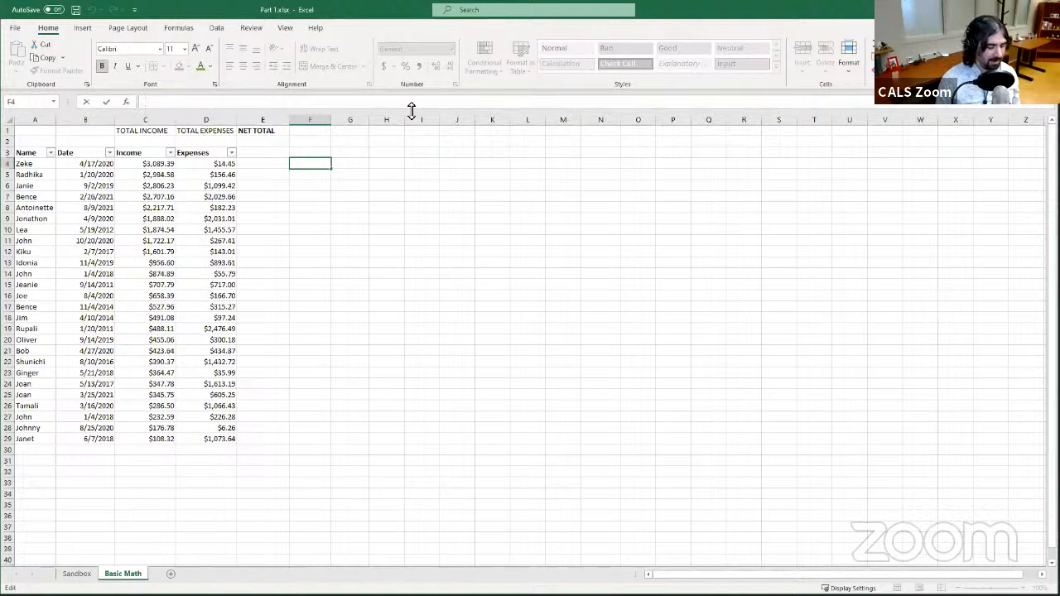
pyautogui.write('=')
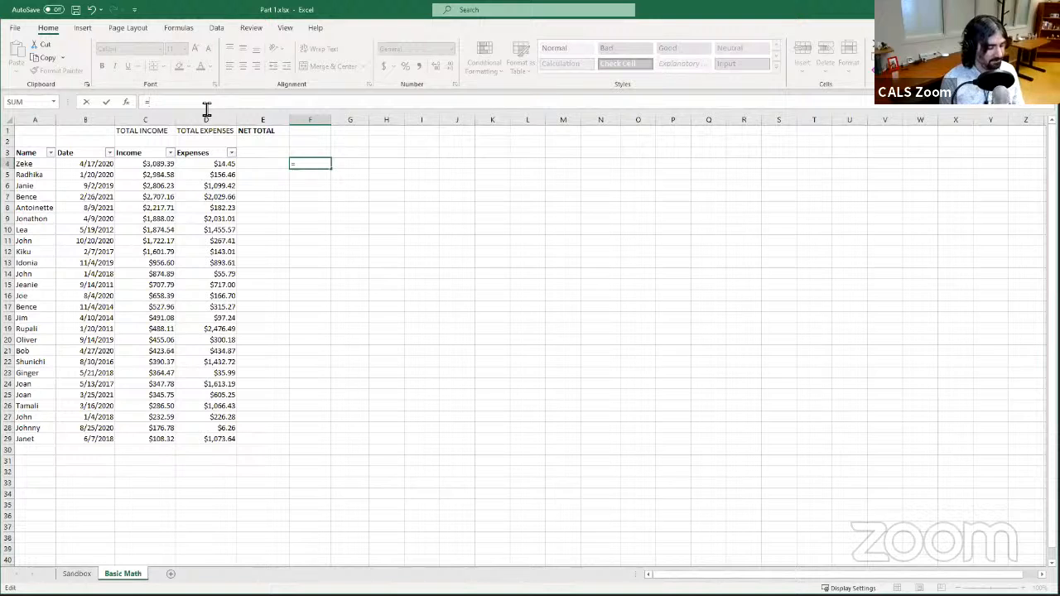
pyautogui.write('A')
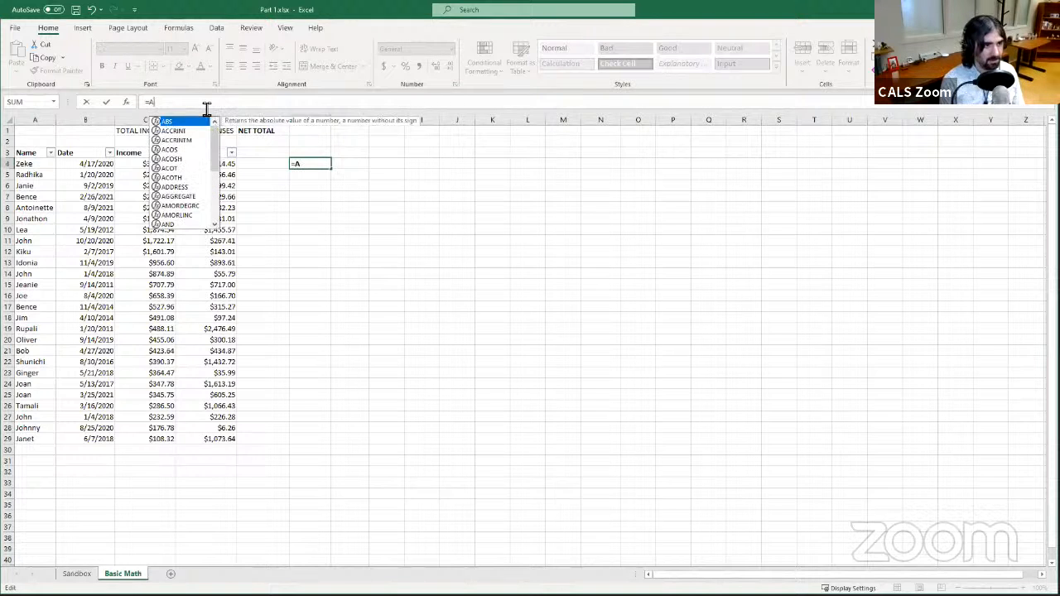
pyautogui.write('4')
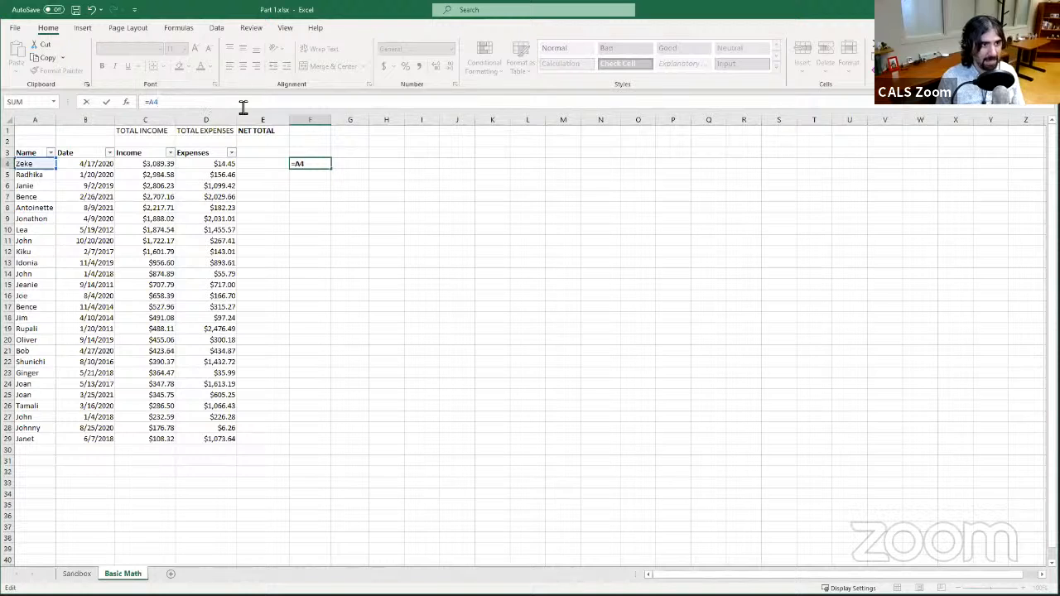
pyautogui.click(106, 104)
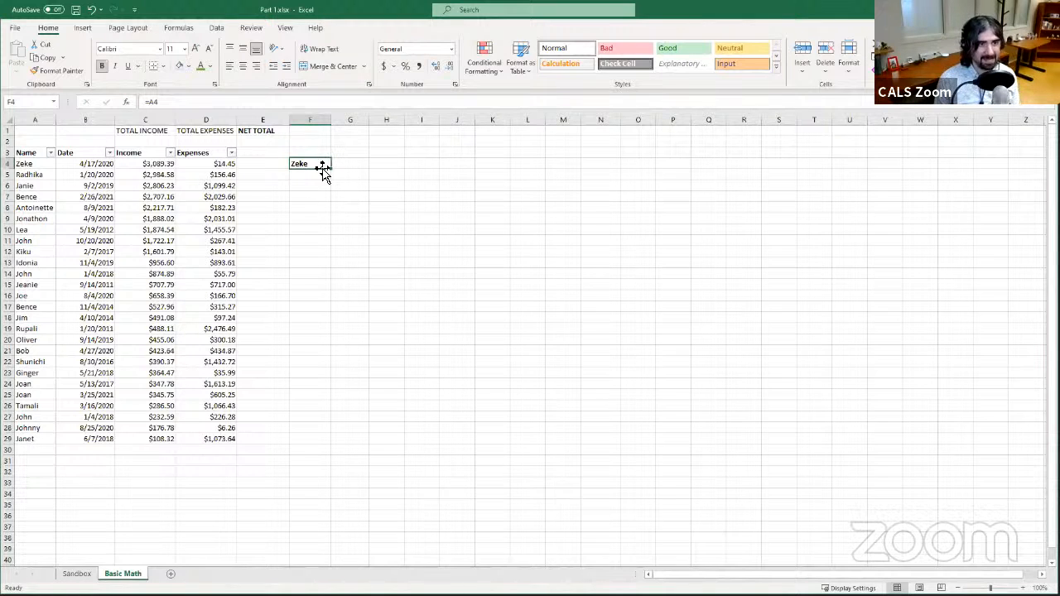
pyautogui.click(234, 103)
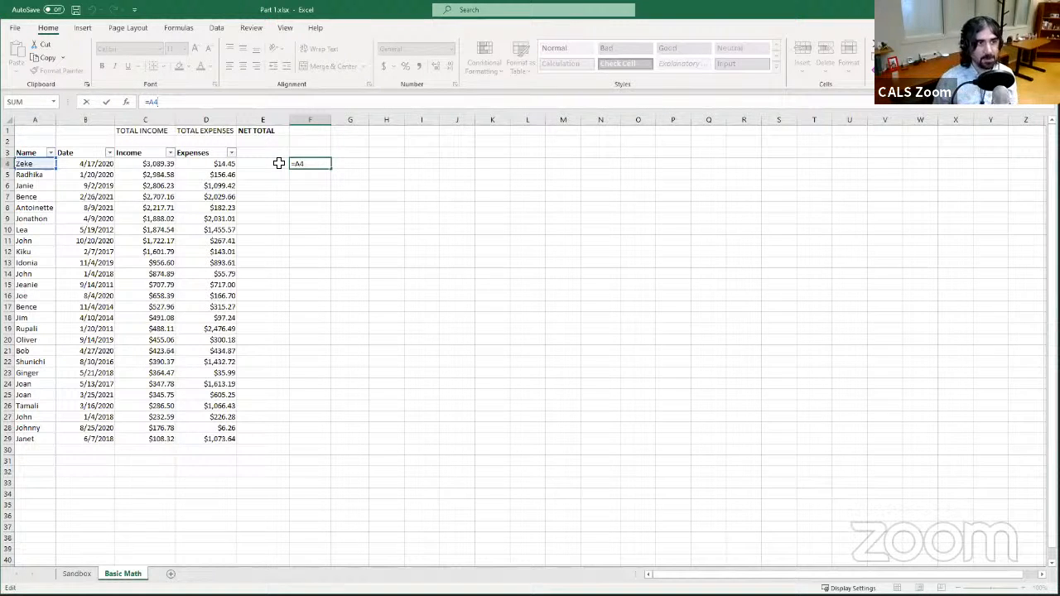
pyautogui.click(106, 103)
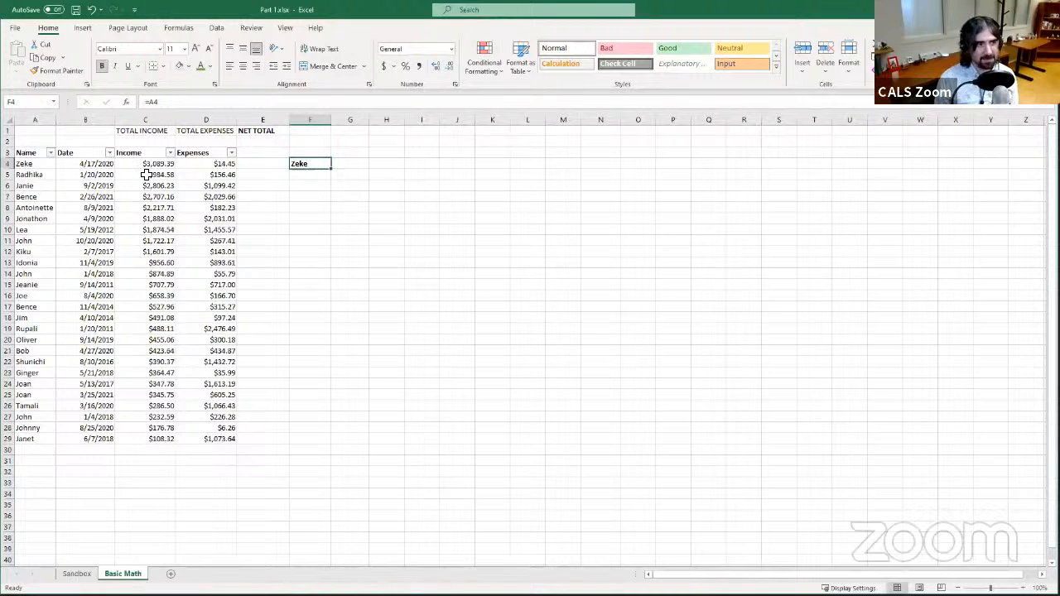
# - Edit the name in cell A4 to a different first name to update the linked F4 cell
pyautogui.click(37, 163)
pyautogui.click(176, 103)
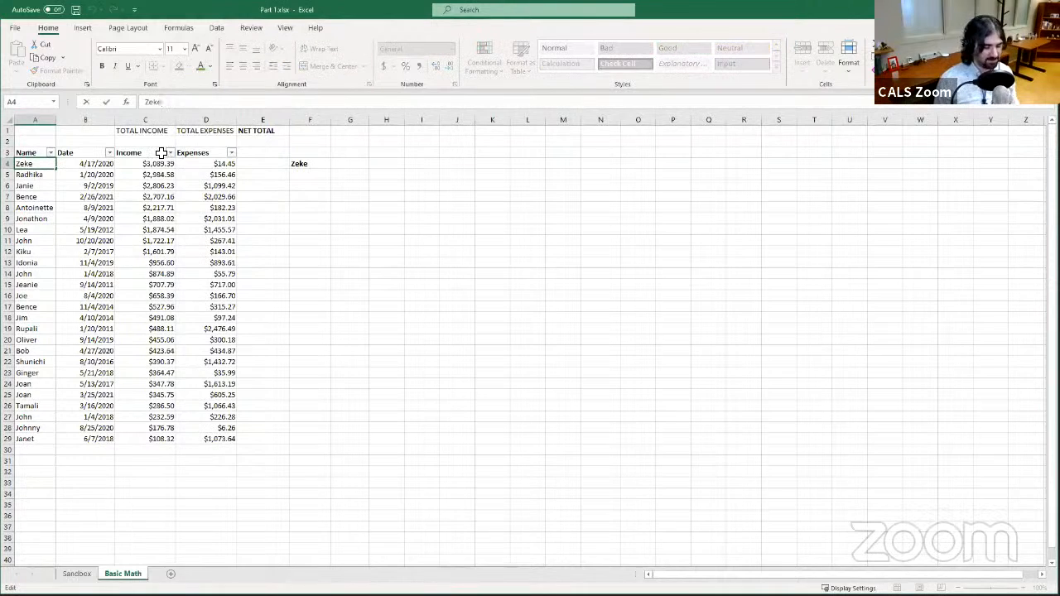
pyautogui.press('BackSpace')
pyautogui.press('BackSpace')
pyautogui.press('BackSpace')
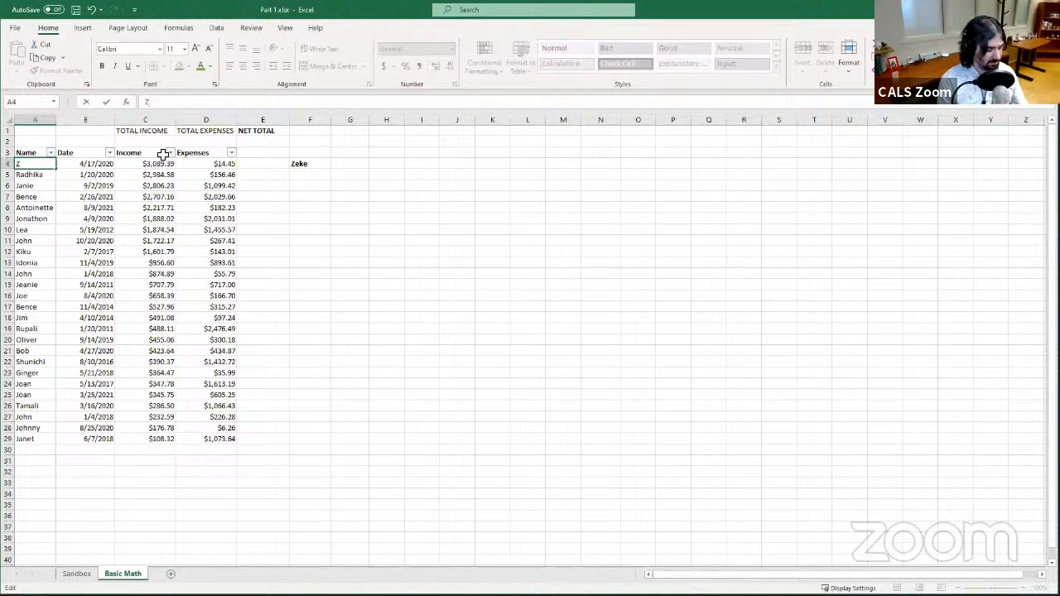
pyautogui.write('ach')
pyautogui.press('Return')
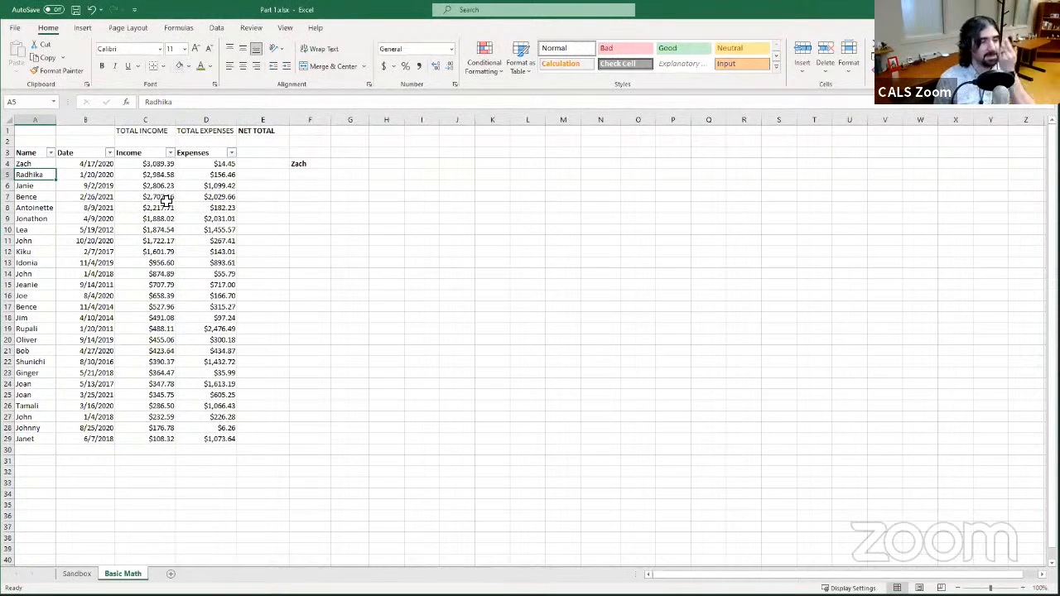
pyautogui.click(33, 164)
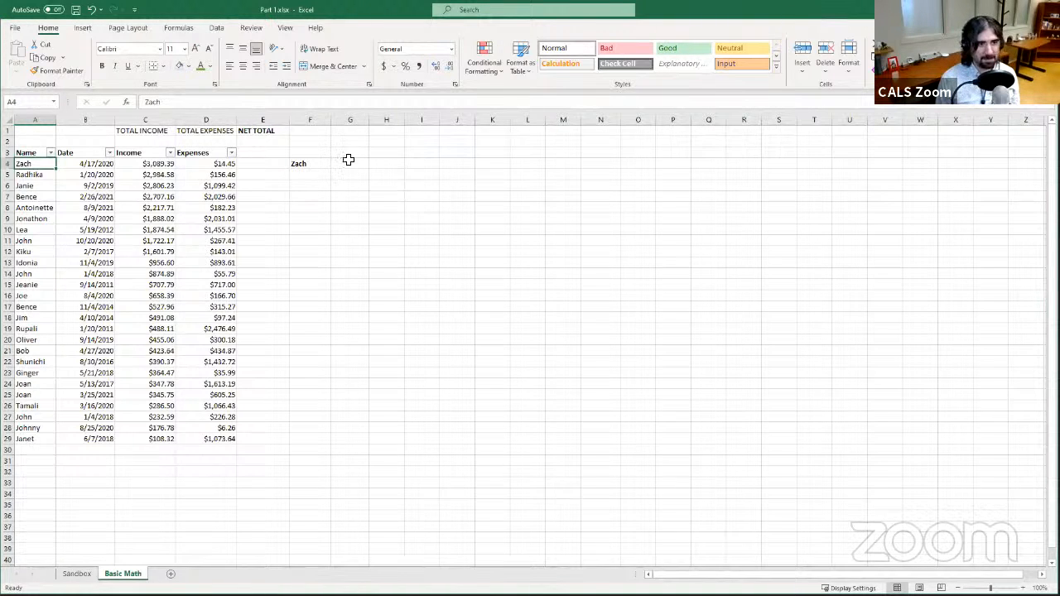
# - Enter =SUM(C4:C100) in cell C2 below TOTAL INCOME to total the Income column
pyautogui.click(163, 141)
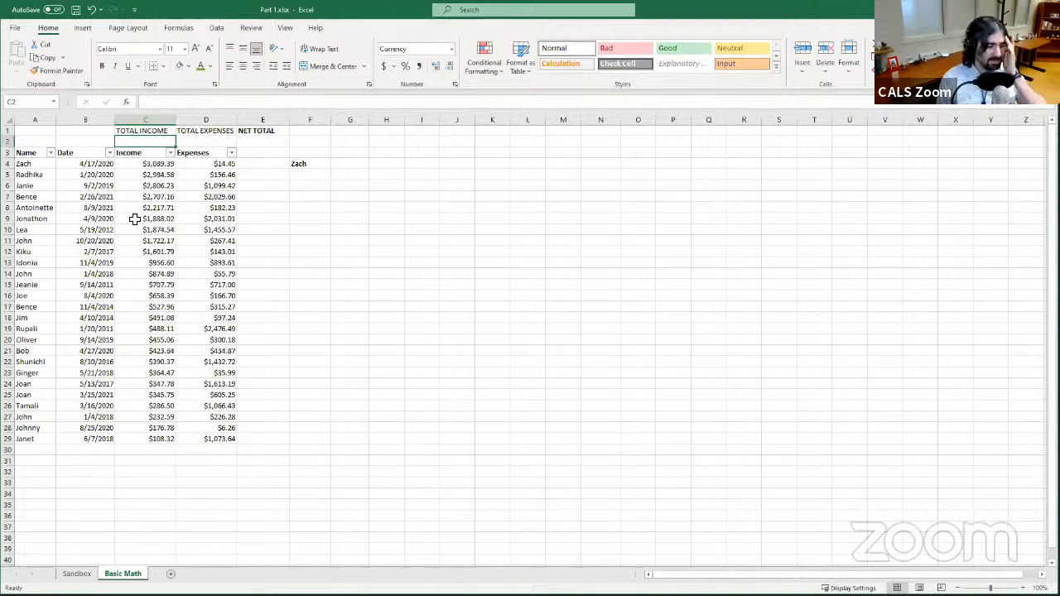
pyautogui.click(162, 103)
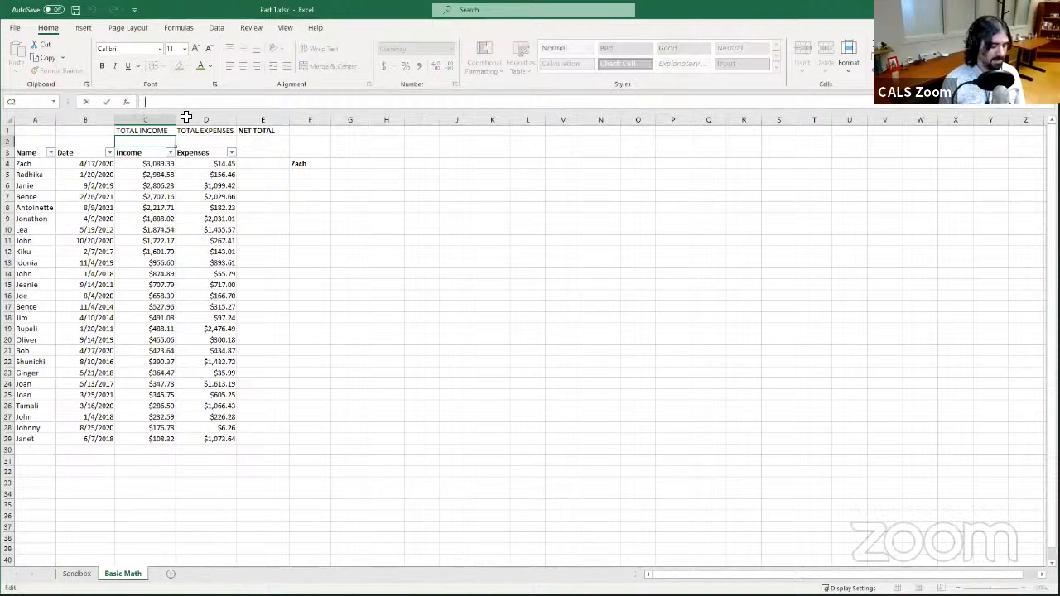
pyautogui.write('=')
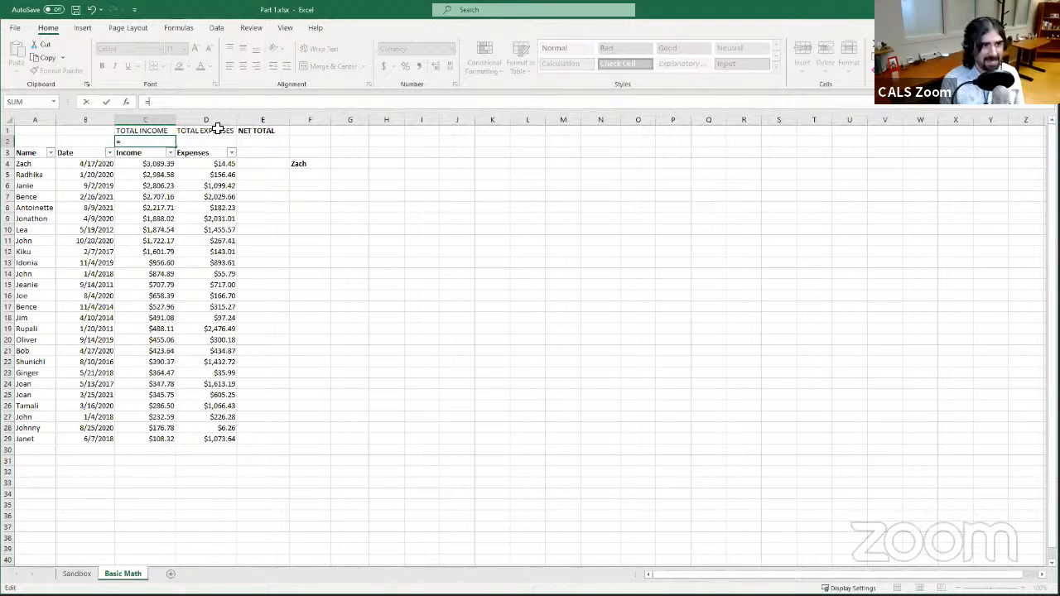
pyautogui.write('SUM')
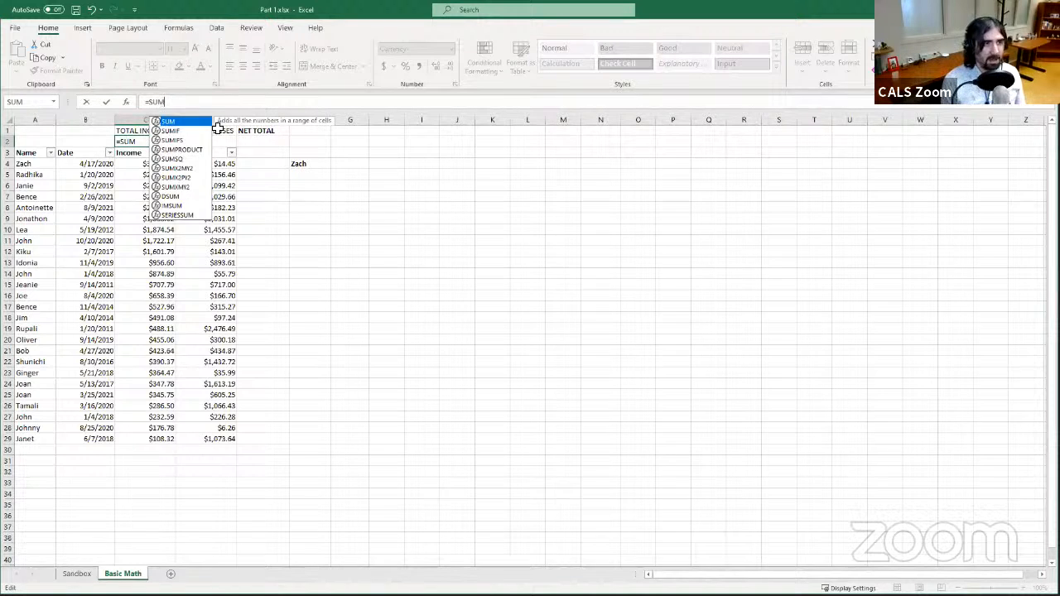
pyautogui.press('Escape')
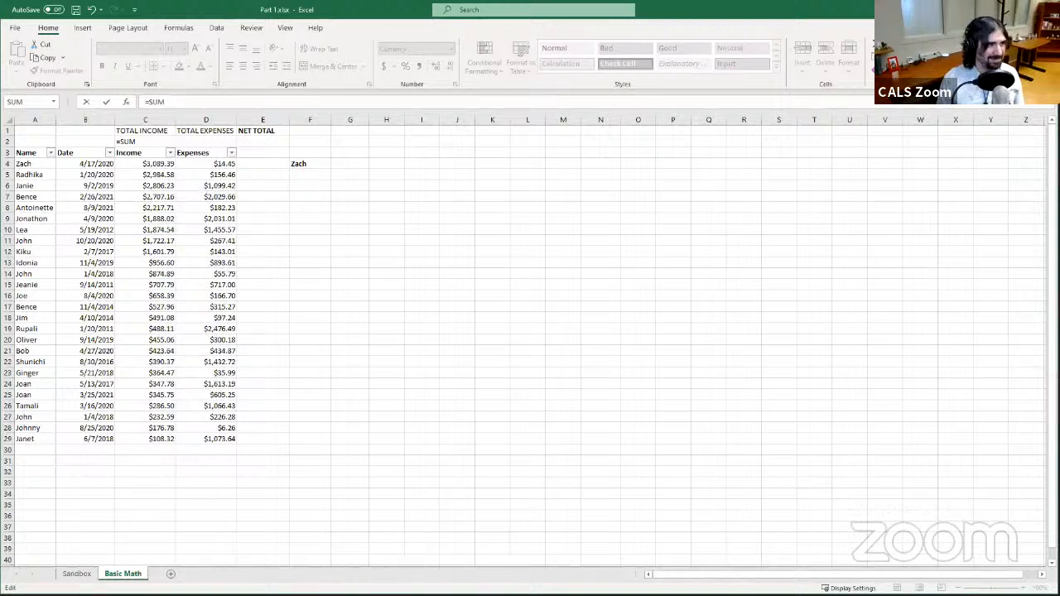
pyautogui.click(104, 63)
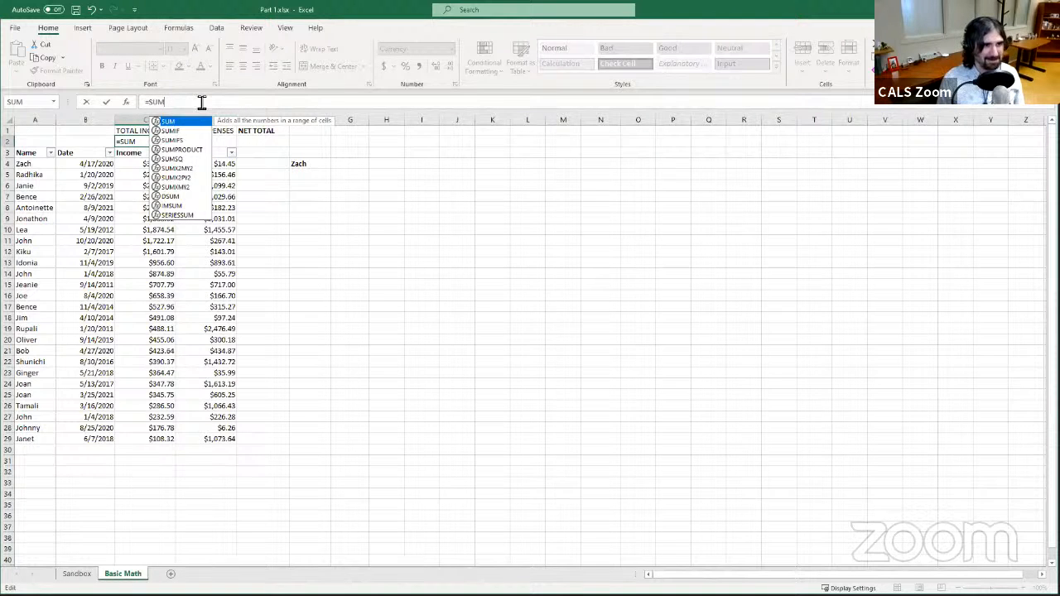
pyautogui.click(201, 103)
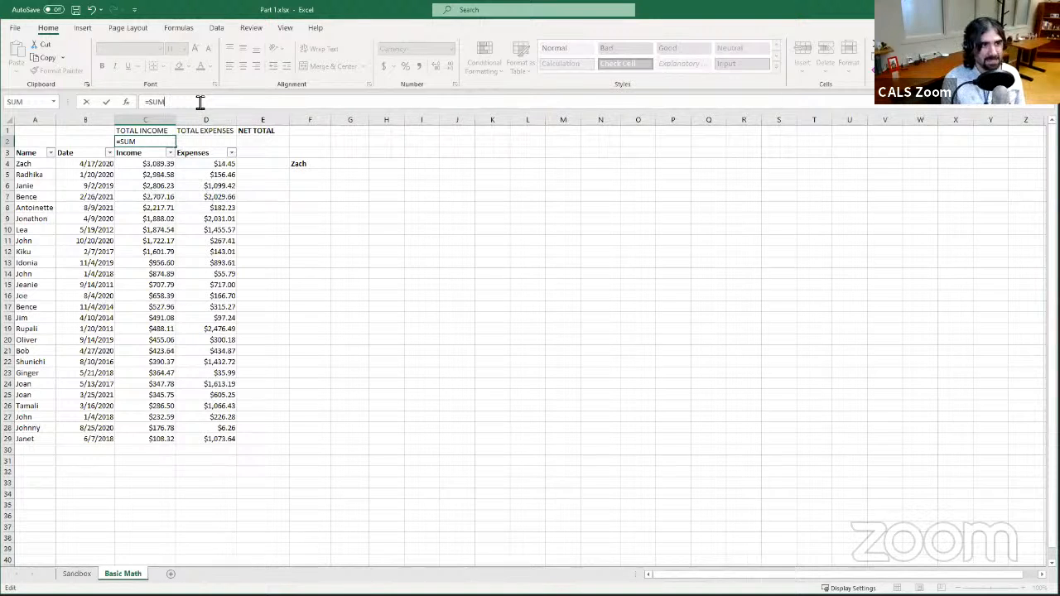
pyautogui.write('(')
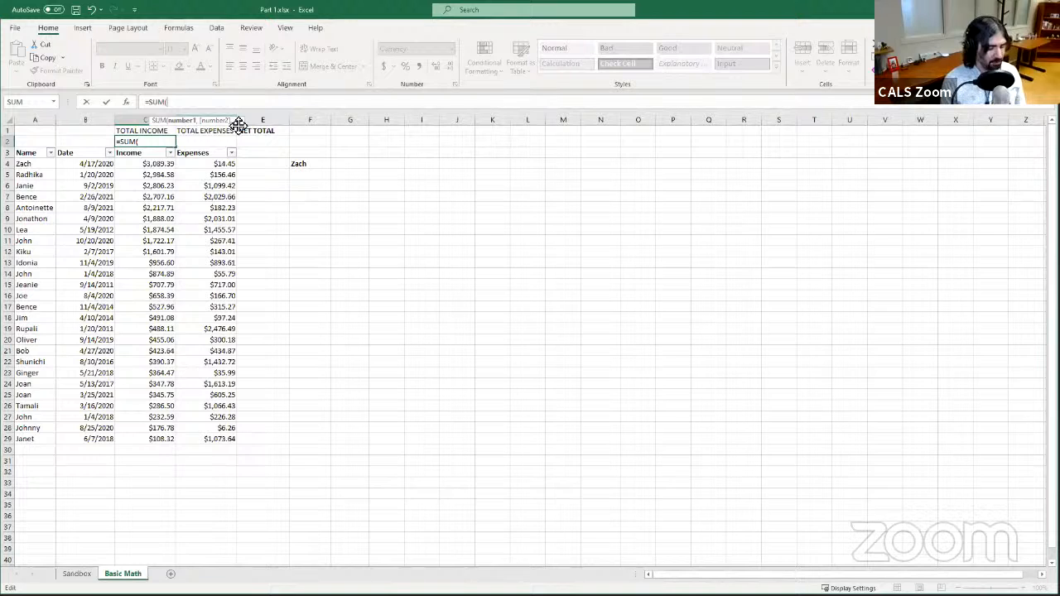
pyautogui.write('C4:C')
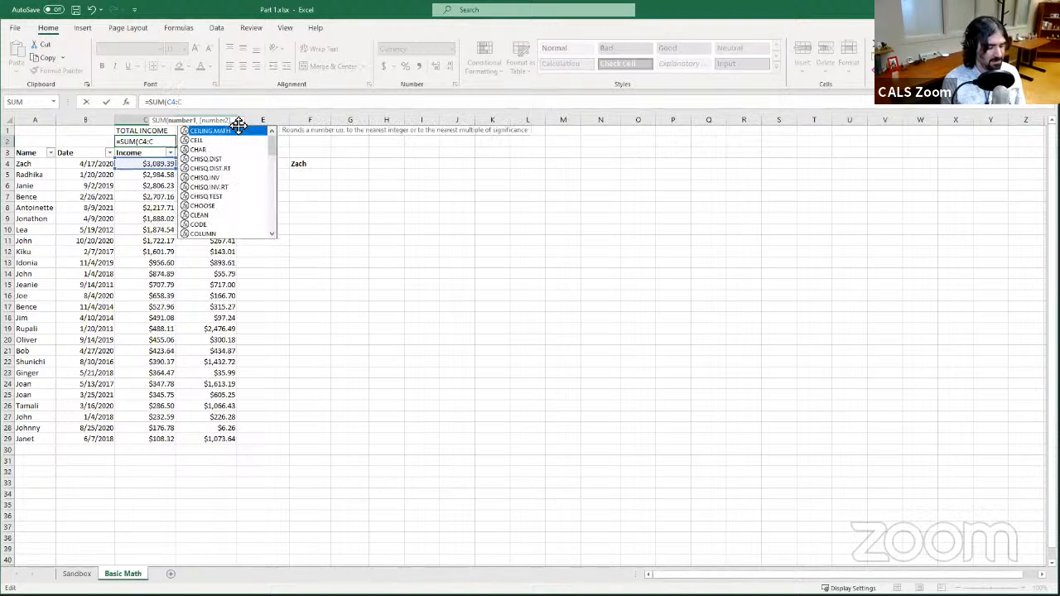
pyautogui.write('100')
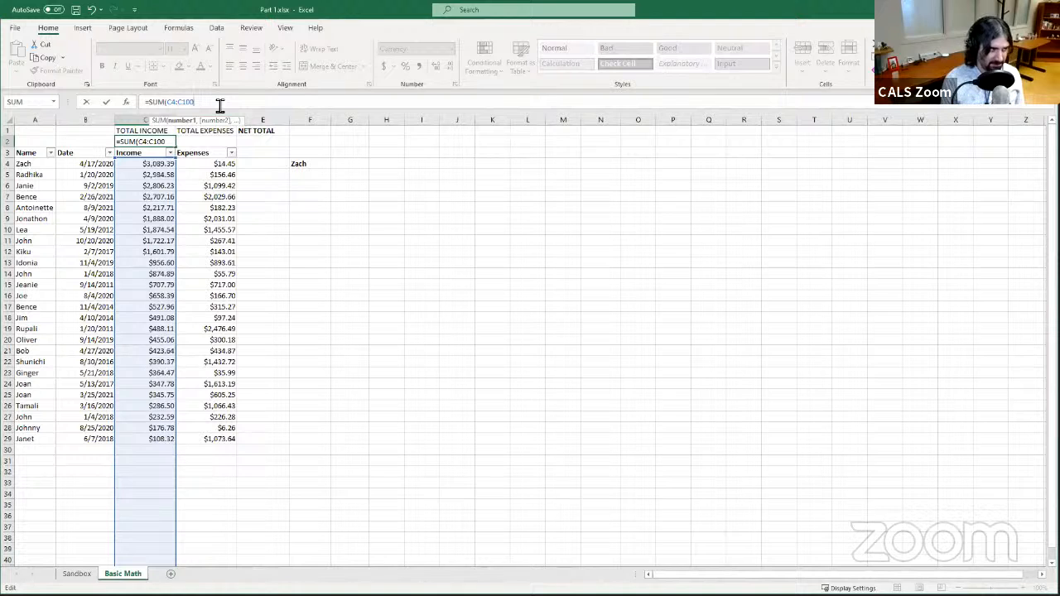
pyautogui.write(')')
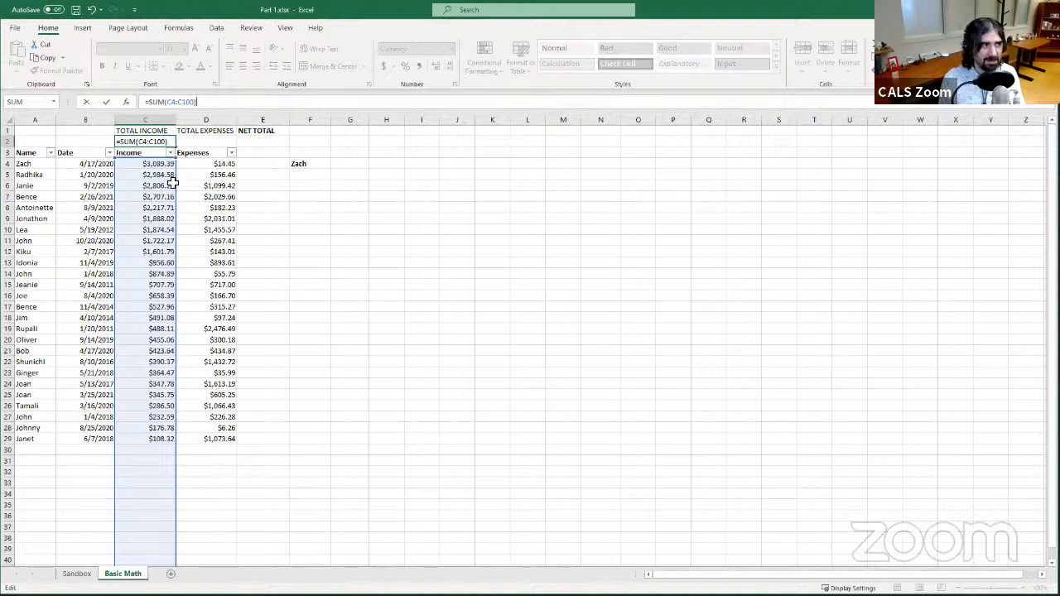
pyautogui.click(107, 101)
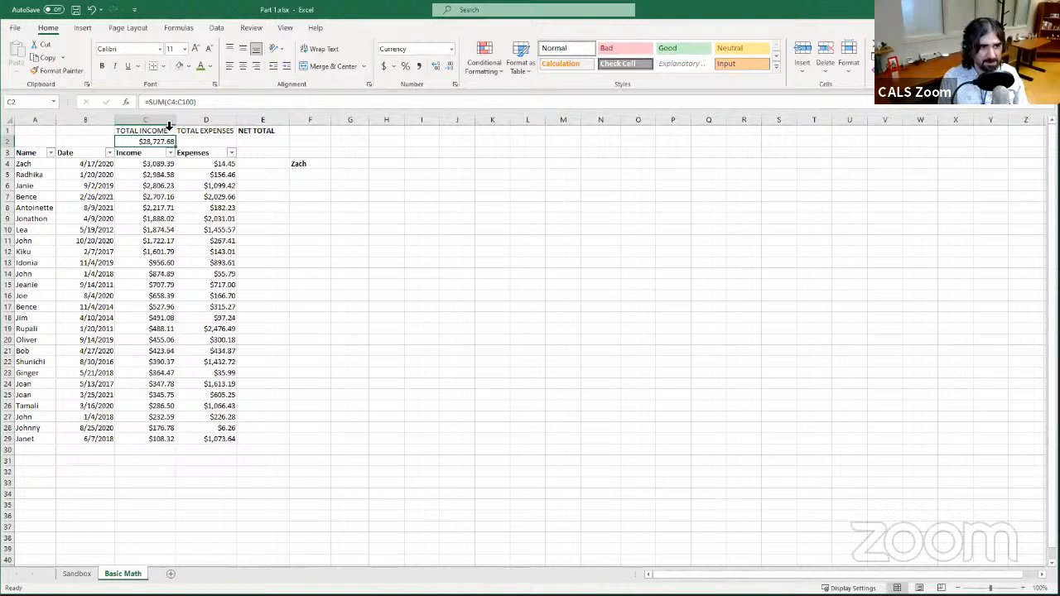
pyautogui.click(299, 165)
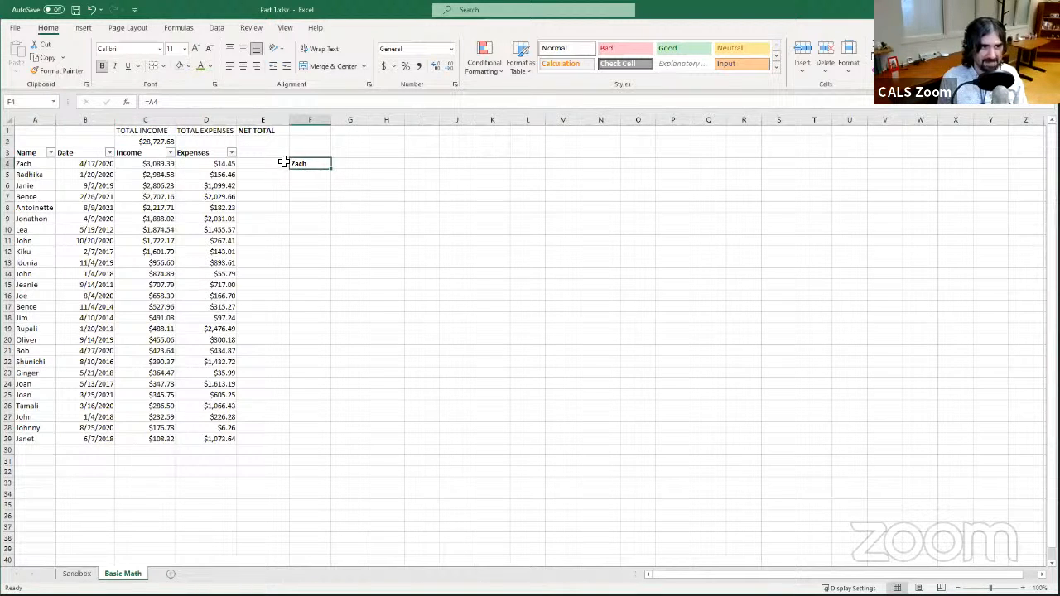
pyautogui.click(159, 142)
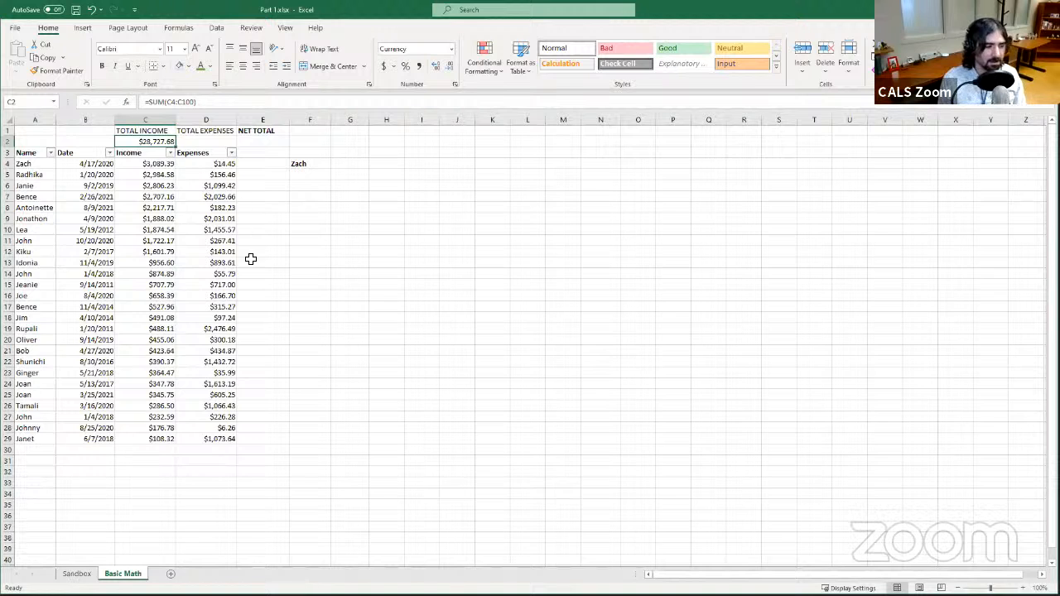